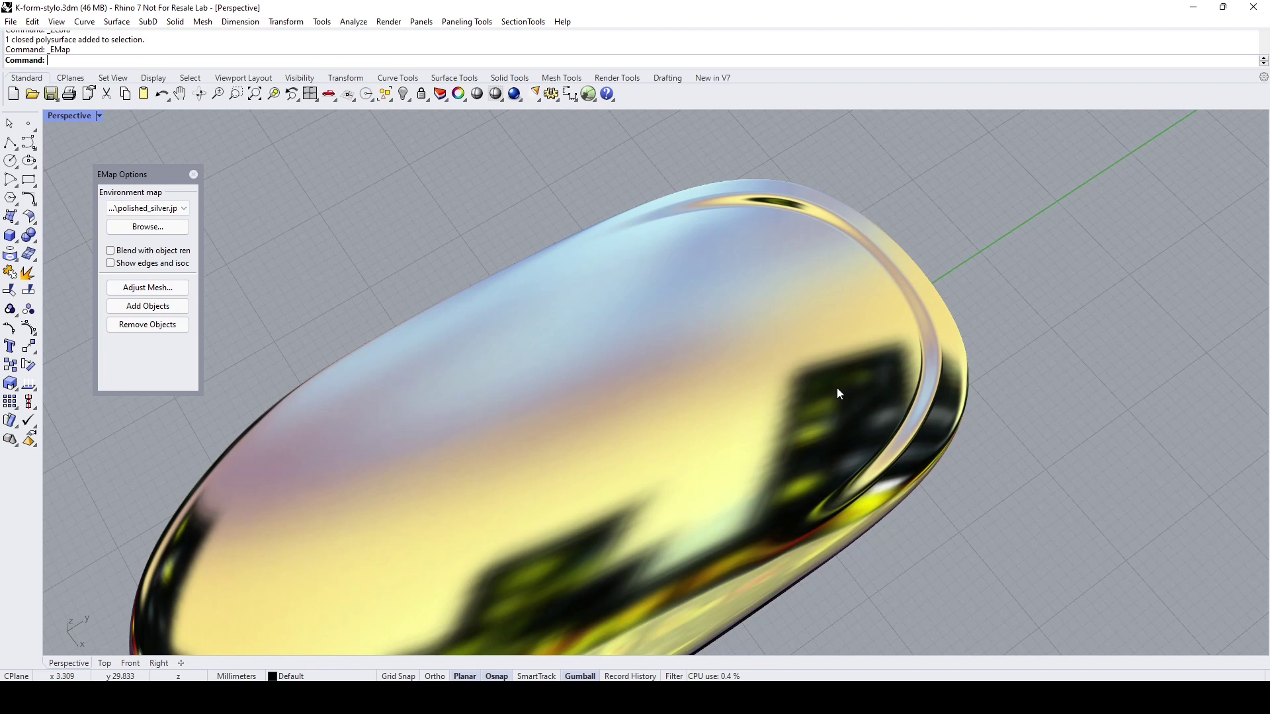
Step: Examine the environment-map reflections along the body's curved groove from several angles and end the analysis
mouse_move(836, 388)
right_mouse_down()
mouse_move(831, 420)
mouse_move(835, 407)
right_mouse_up()
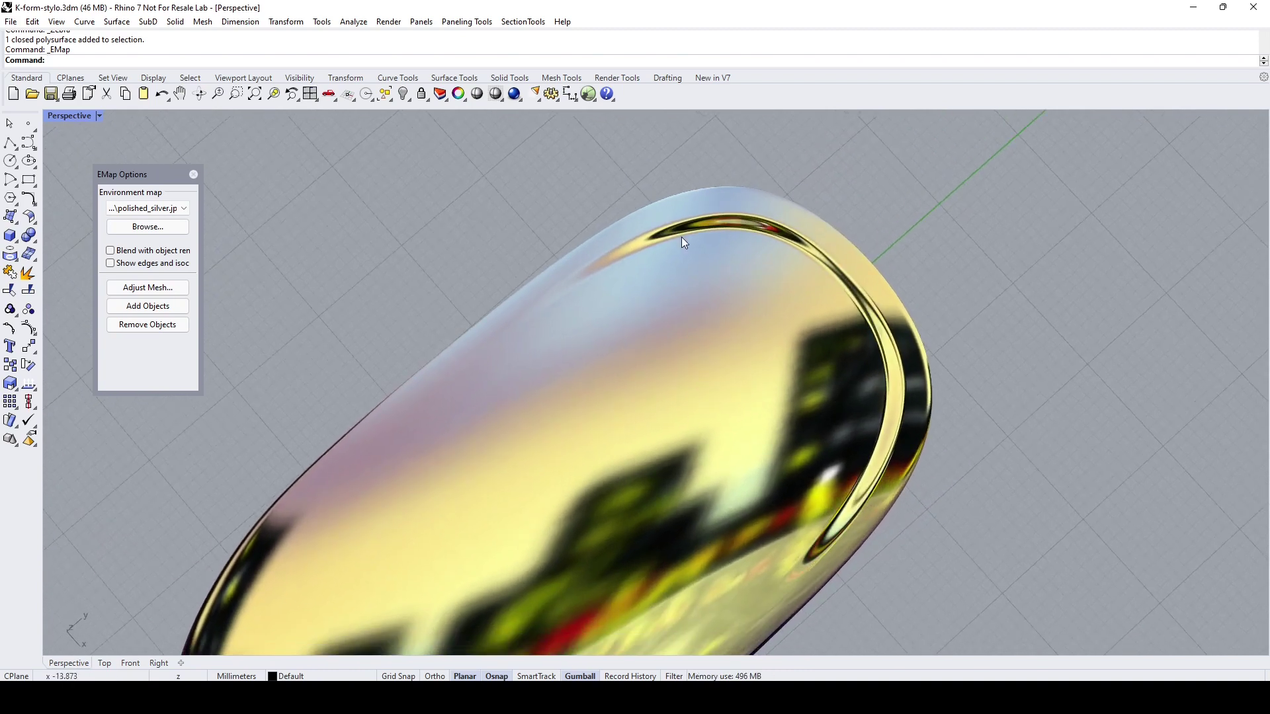
right_click_drag(866, 485, 831, 414)
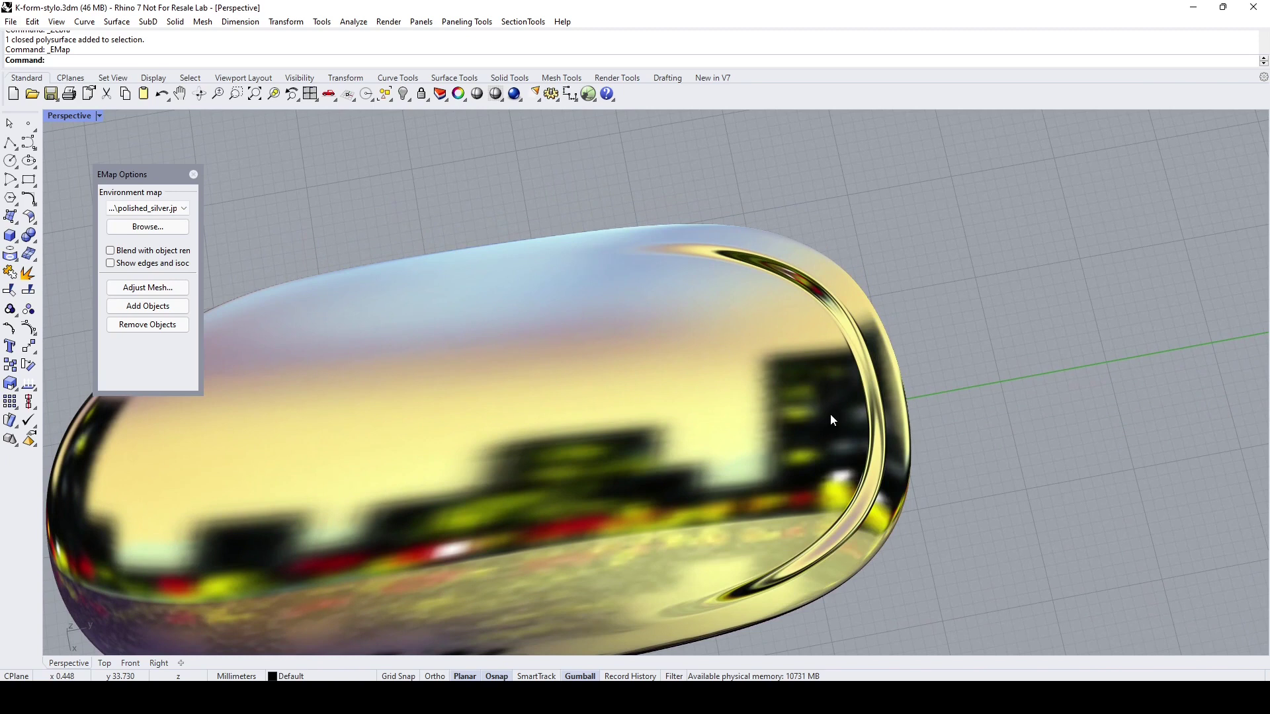
right_click_drag(620, 419, 645, 281)
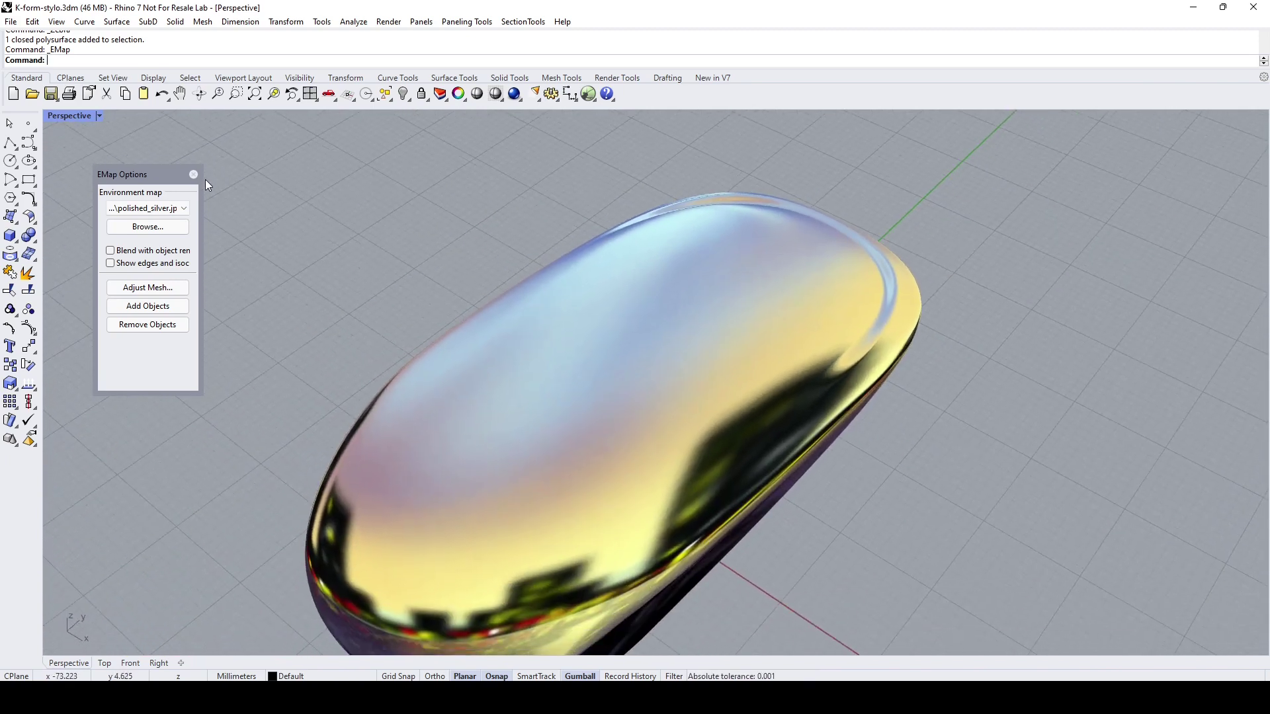
key("Escape")
Step: Run a Zebra analysis on the body and examine the stripe flow across the groove and side surfaces
left_click(614, 399)
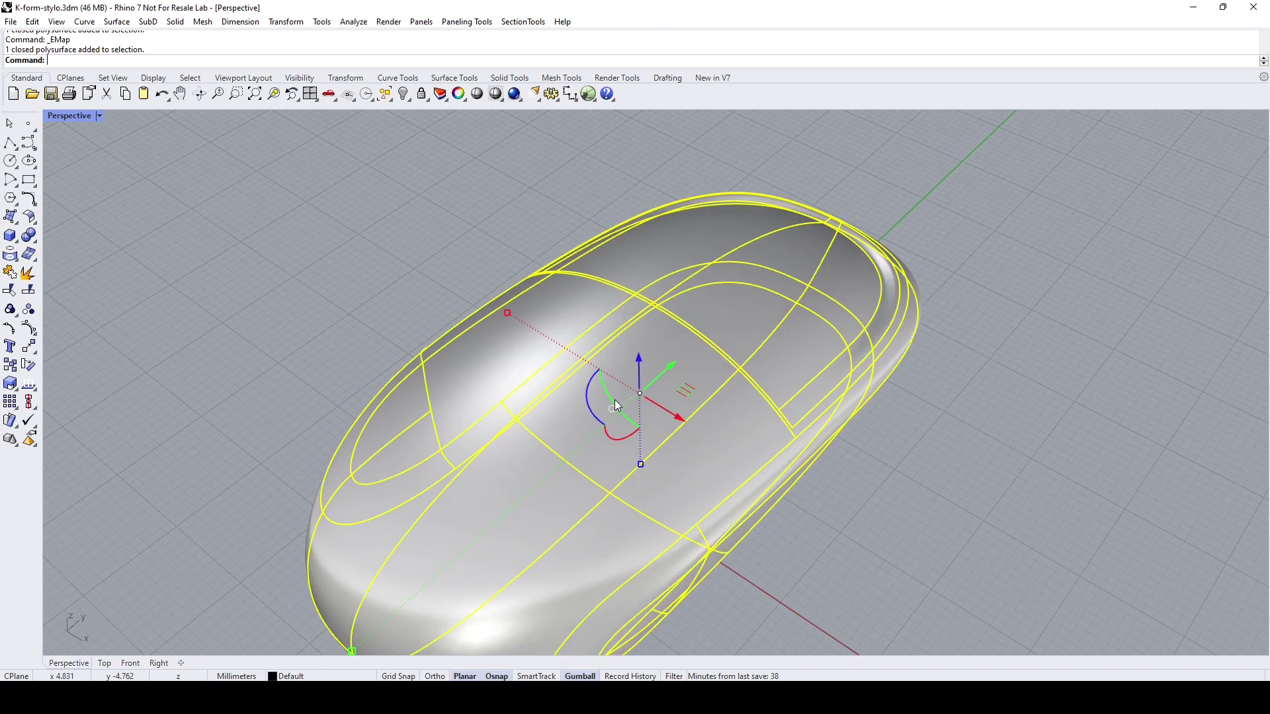
left_click(354, 22)
mouse_move(377, 66)
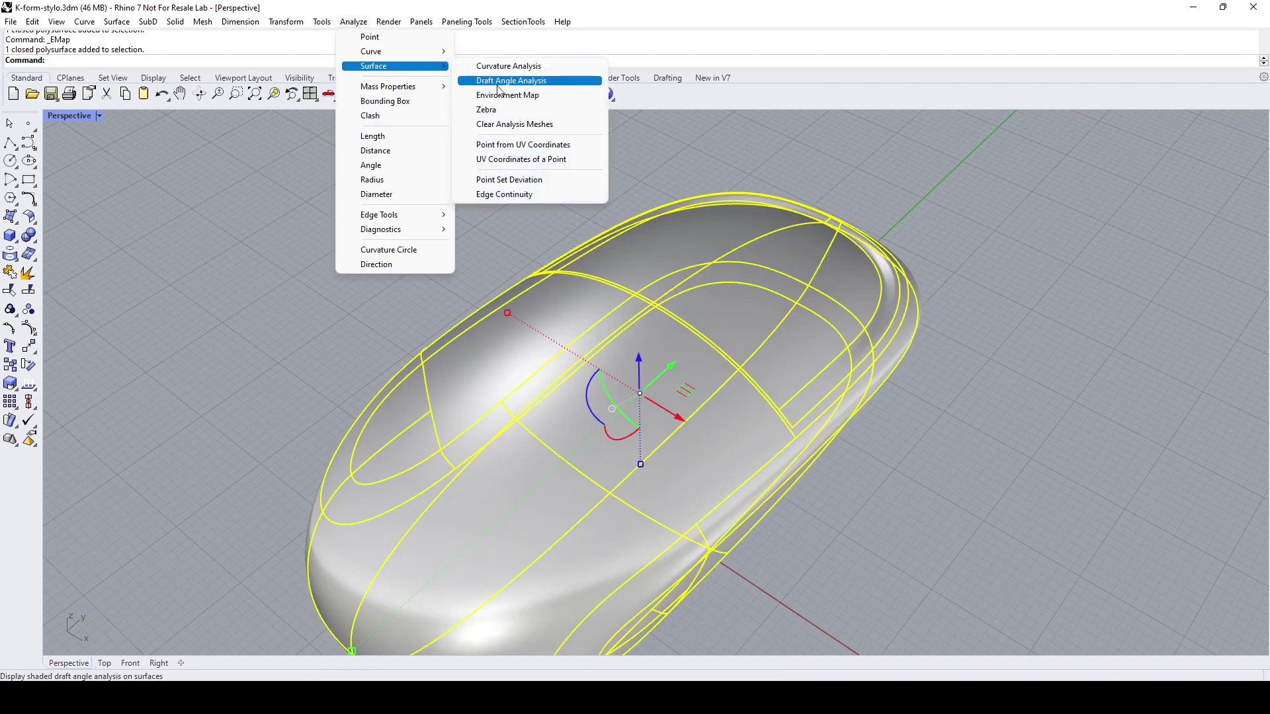
left_click(502, 111)
right_click_drag(943, 345, 749, 437)
scroll(644, 506, "up", 8)
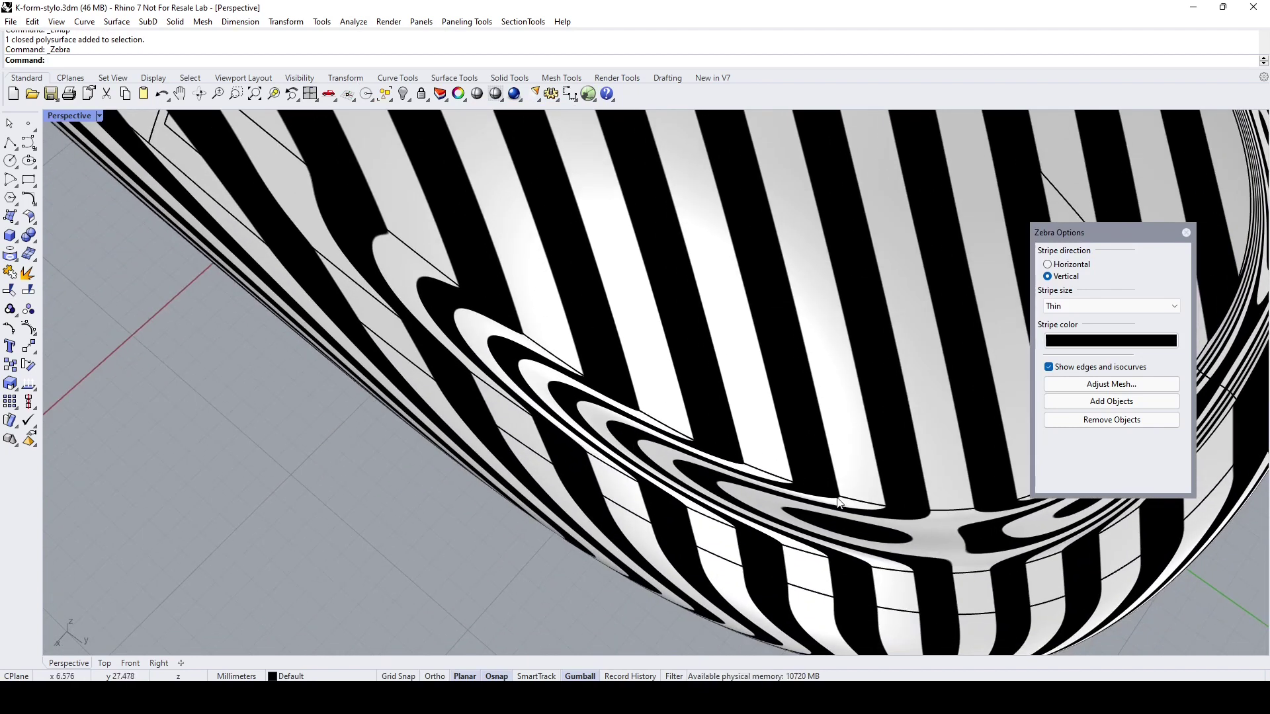
scroll(838, 503, "down", 6)
right_click_drag(838, 503, 759, 303)
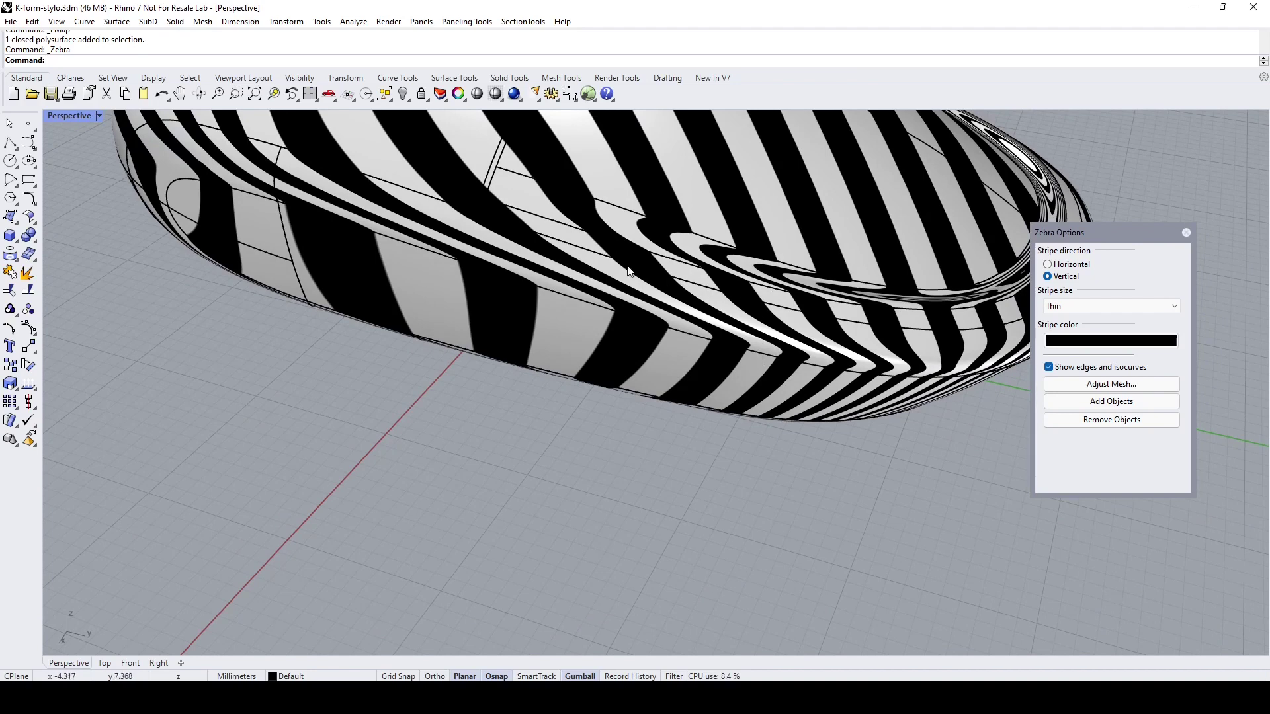
right_click_drag(184, 177, 740, 364)
scroll(465, 292, "down", 6)
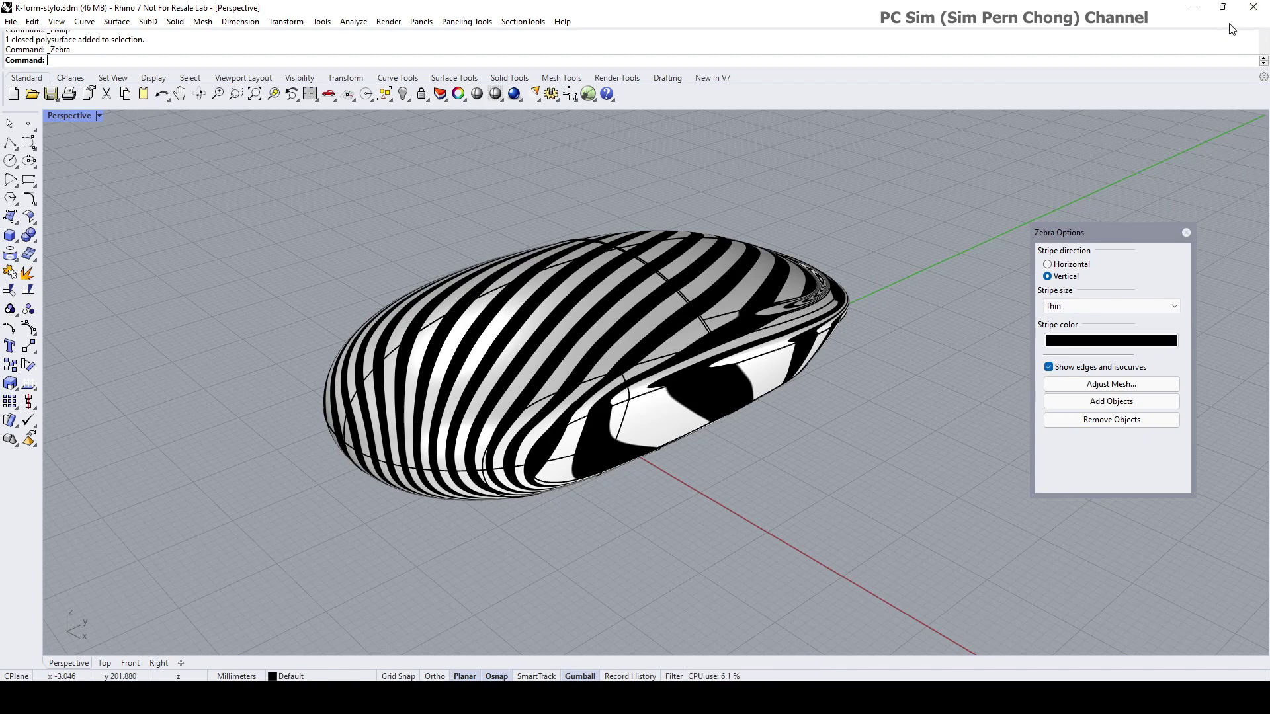
mouse_move(903, 324)
right_mouse_down()
mouse_move(906, 295)
mouse_move(901, 319)
right_mouse_up()
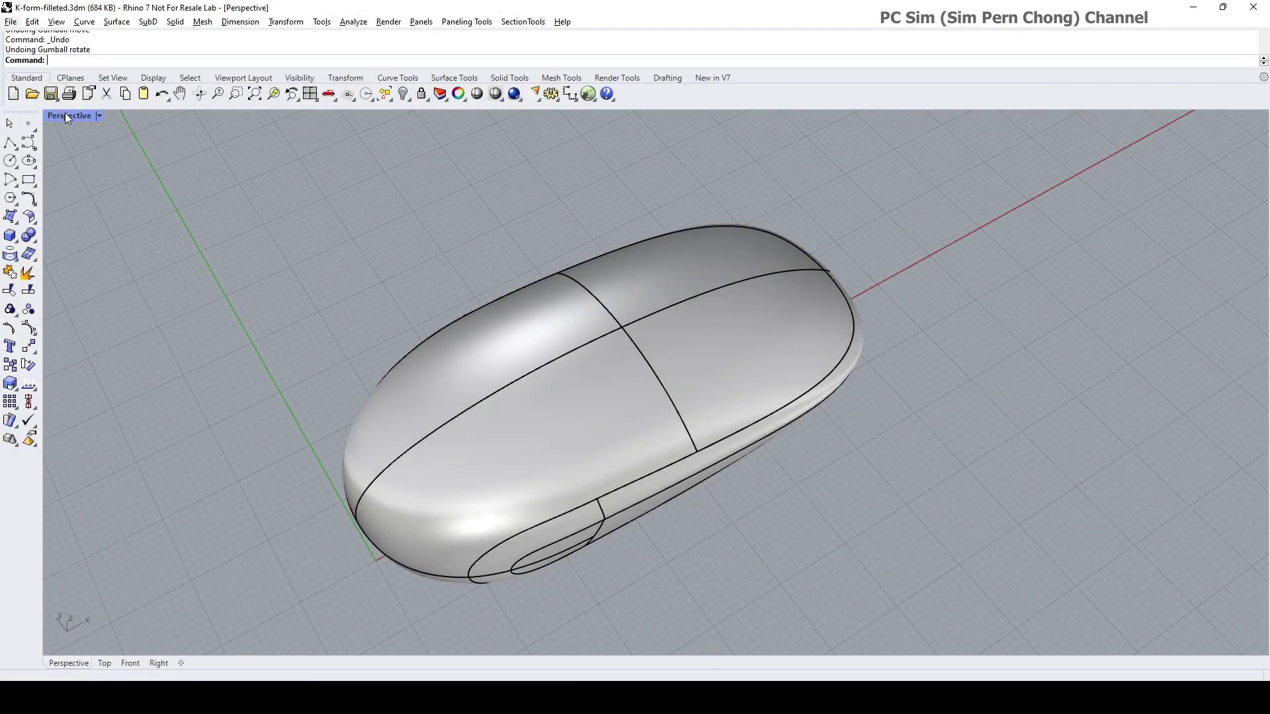
Step: In the Top view, rotate the filleted body so its length lies along the Y axis, centred on that axis
double_click(65, 115)
double_click(55, 117)
scroll(598, 390, "down", 3)
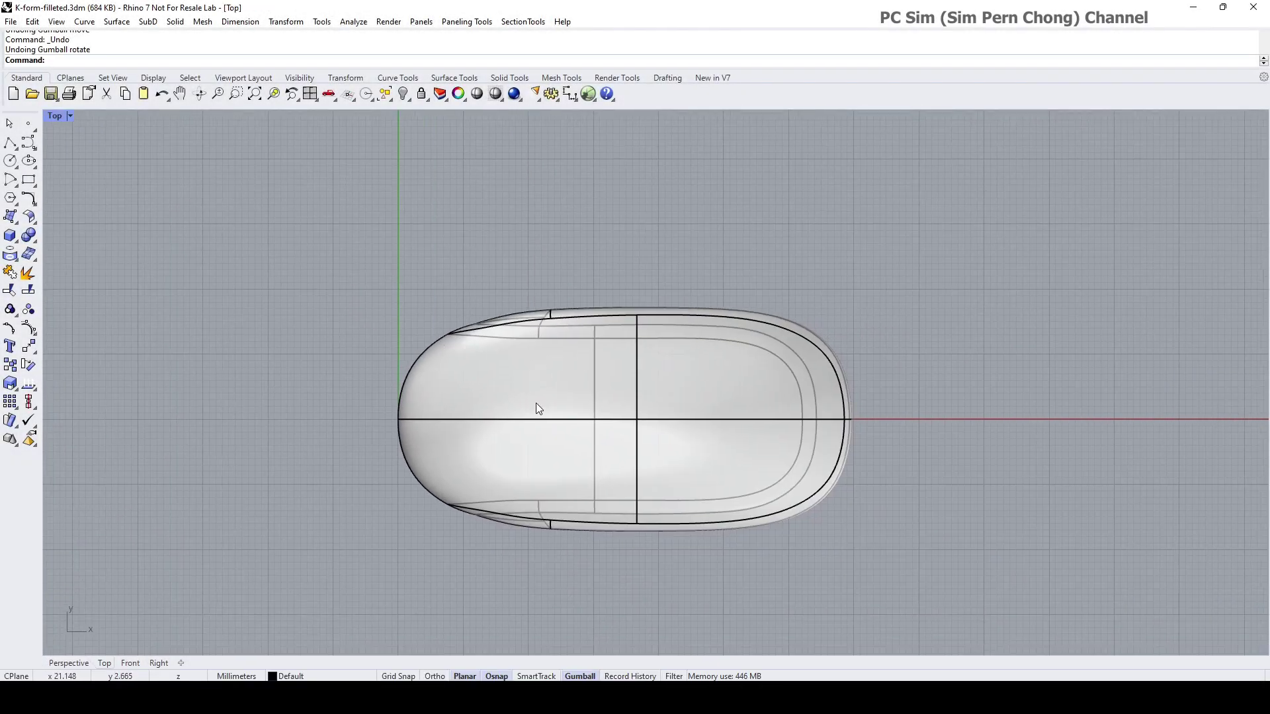
left_click(544, 455)
left_click_drag(586, 457, 471, 377)
scroll(668, 394, "down", 3)
scroll(679, 441, "up", 3)
left_click(655, 346)
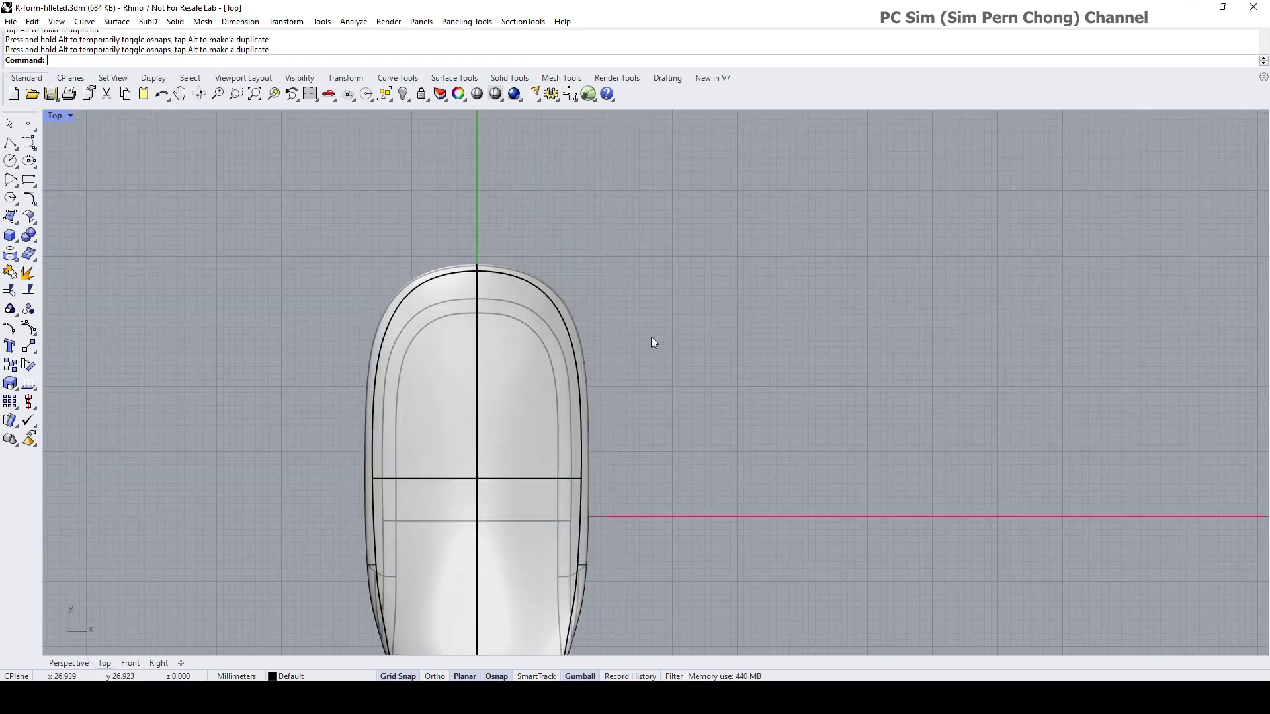
scroll(650, 336, "up", 3)
scroll(658, 299, "up", 3)
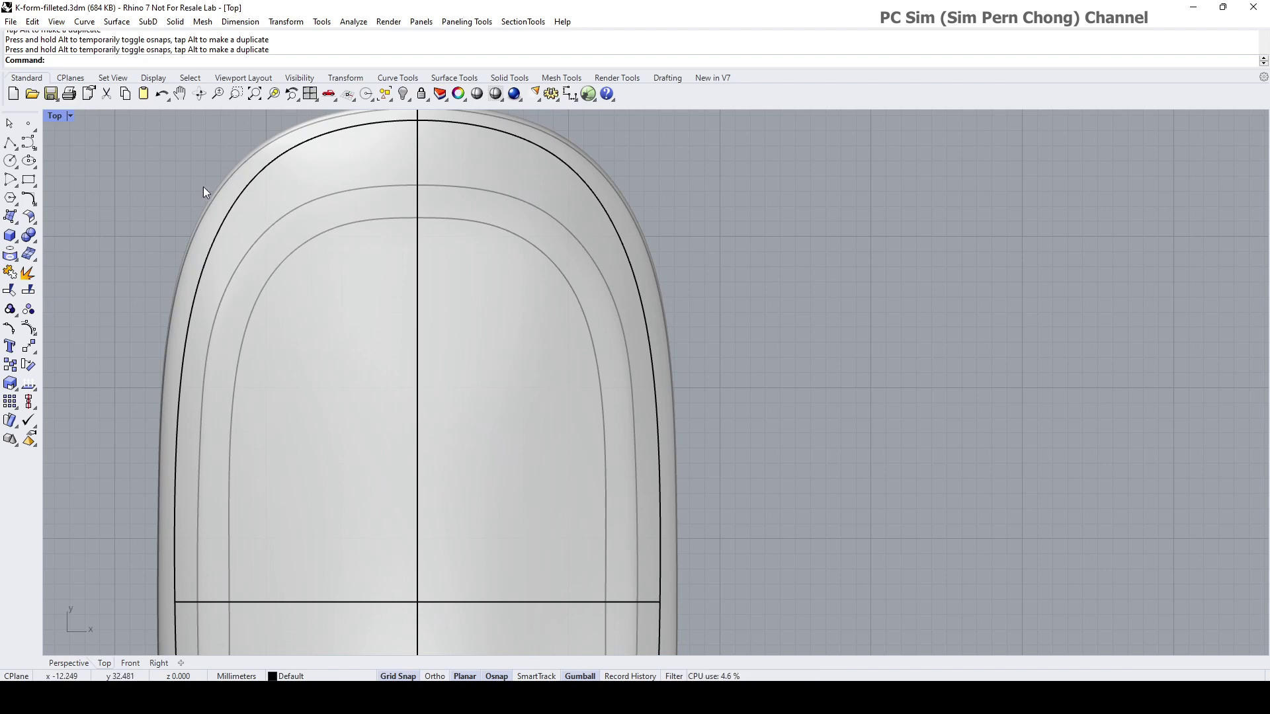
Step: Draw a degree-3 curve with four control points from the body's centreline near its wide end around and down the +X side
left_click(36, 142)
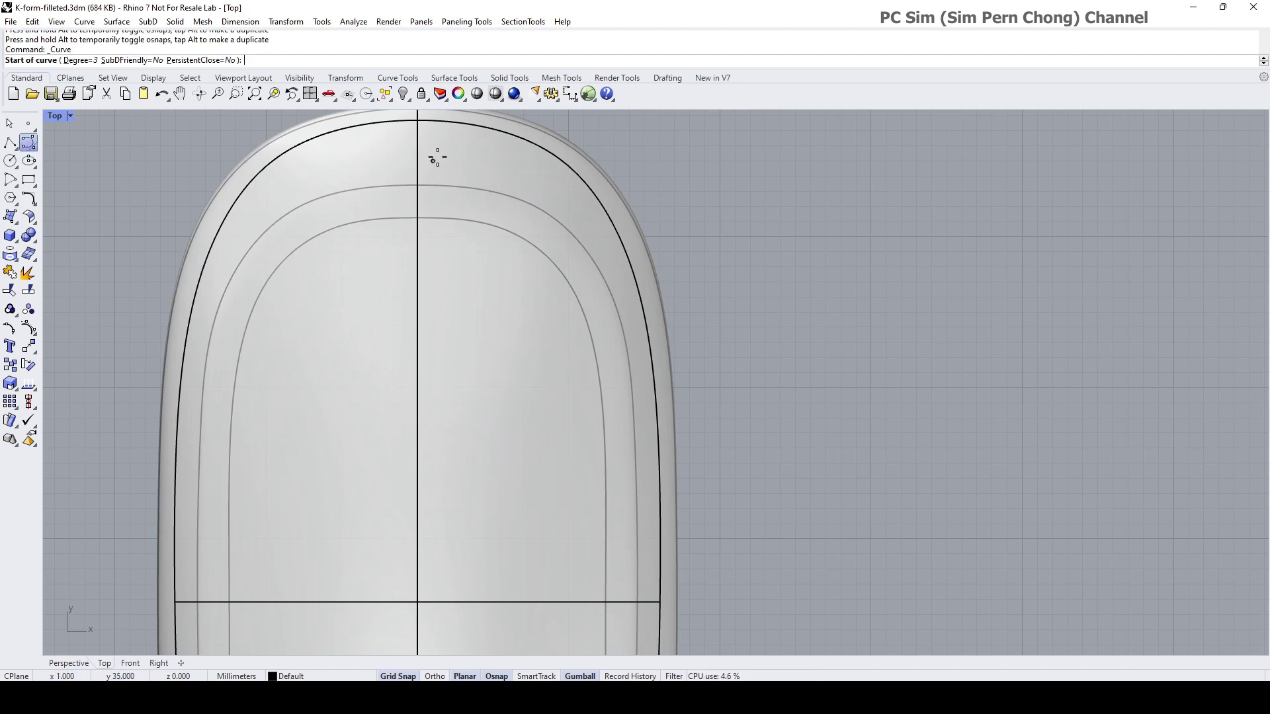
right_click_drag(437, 158, 448, 244)
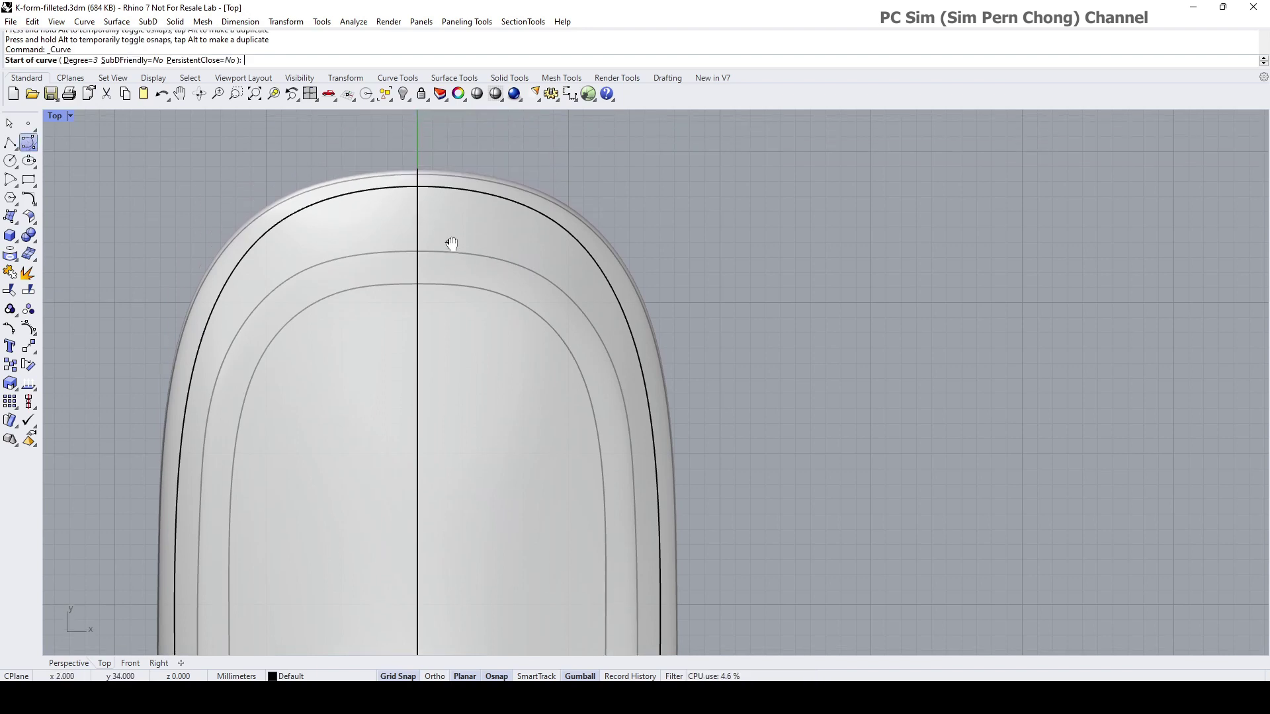
left_click(418, 209)
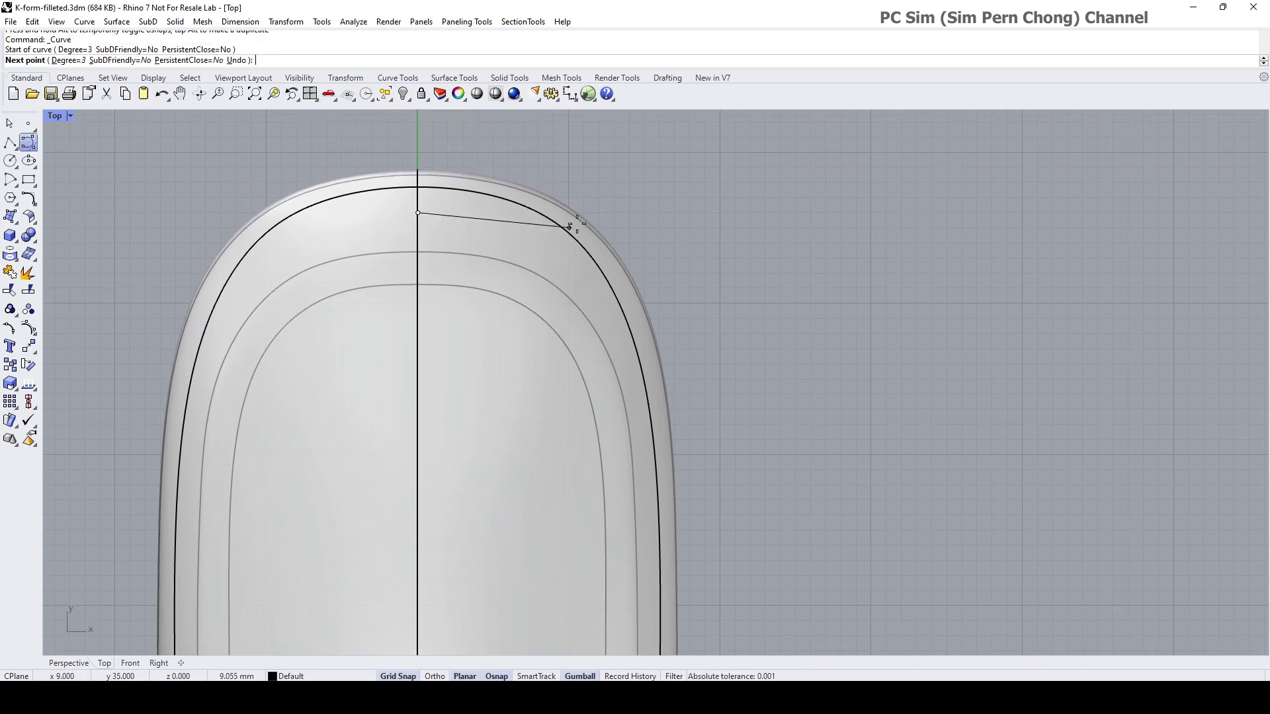
left_click(628, 213)
right_click_drag(627, 423, 621, 331)
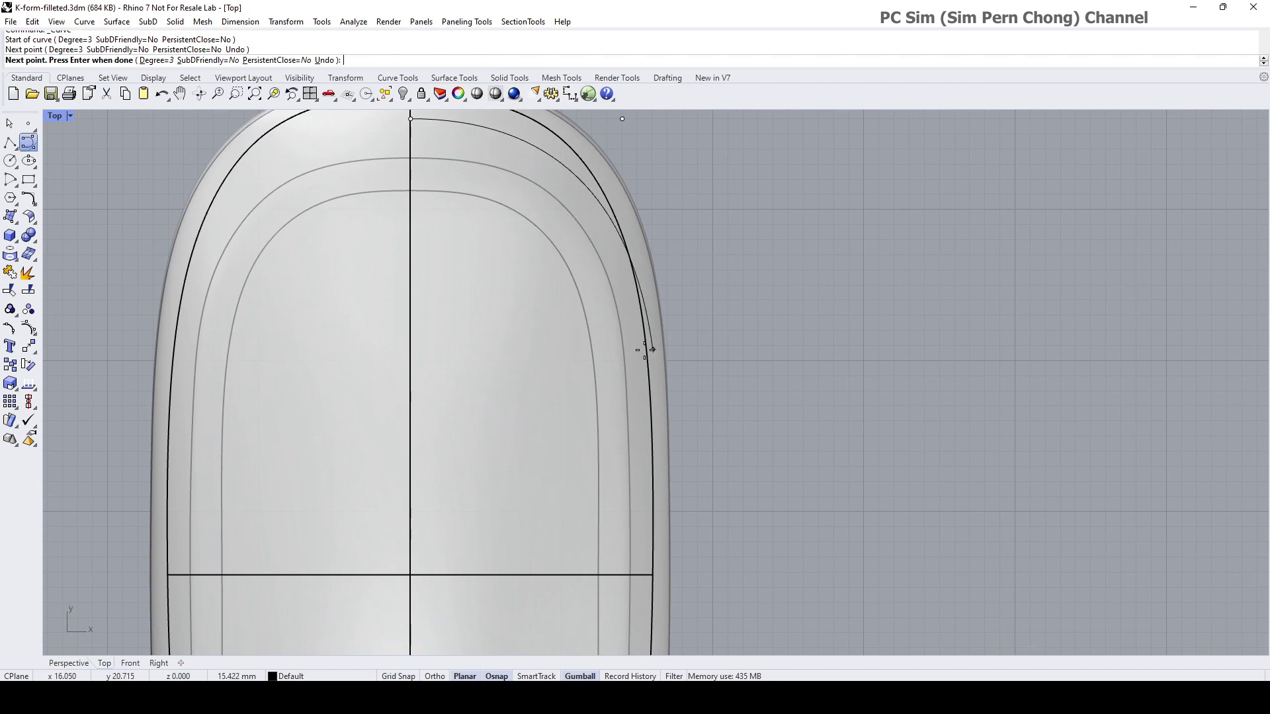
left_click(638, 388)
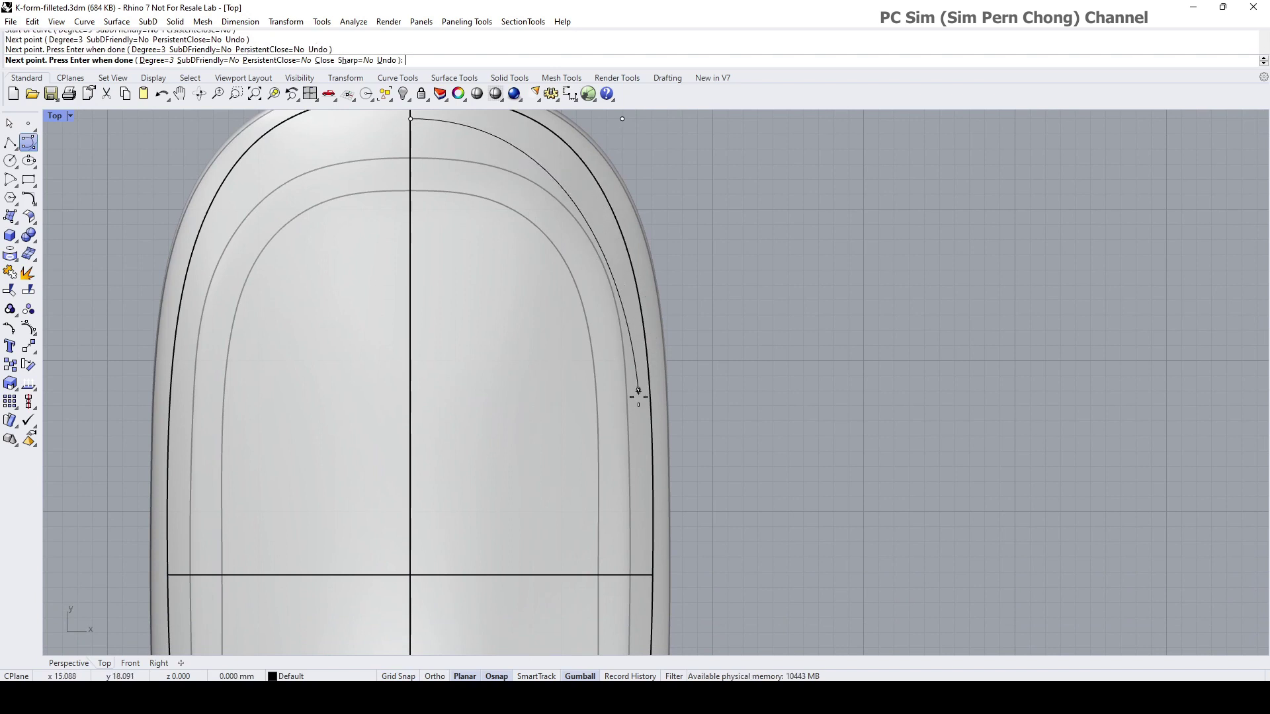
left_click(638, 561)
right_click(638, 561)
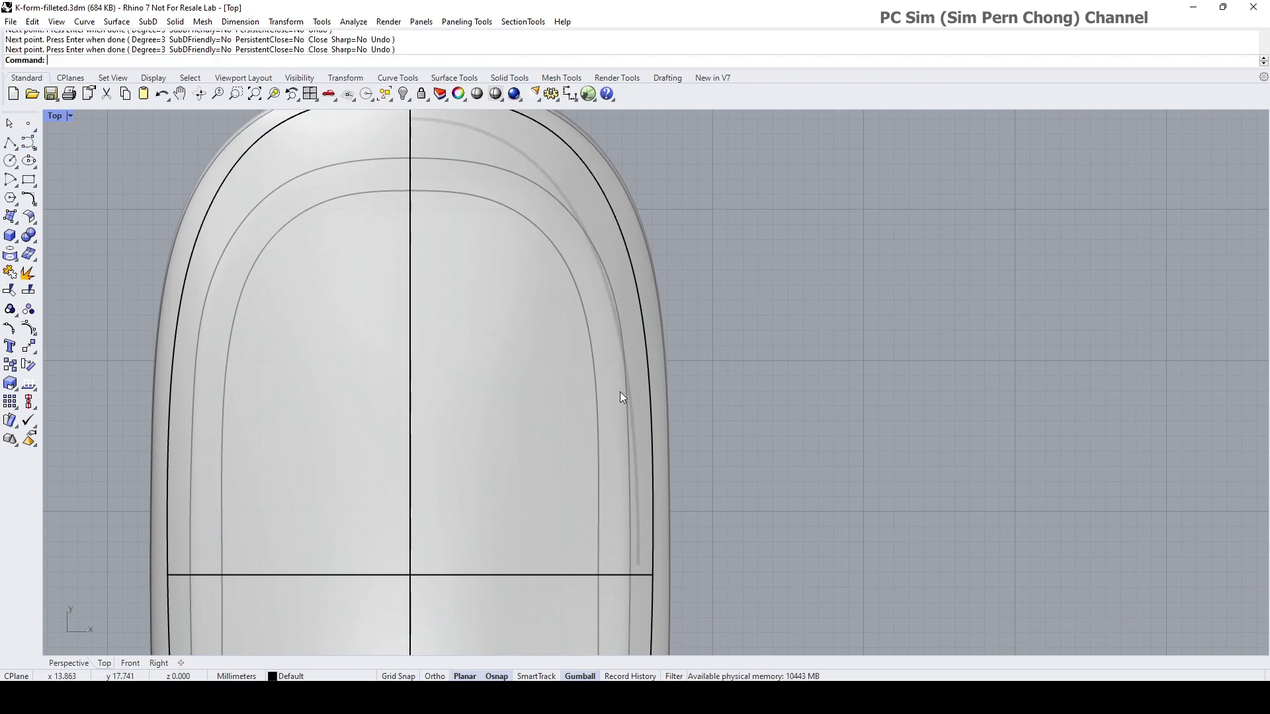
Step: Raise the new curve vertically above the body to a height of about 28 mm
right_click_drag(529, 198, 529, 246)
left_click(518, 201)
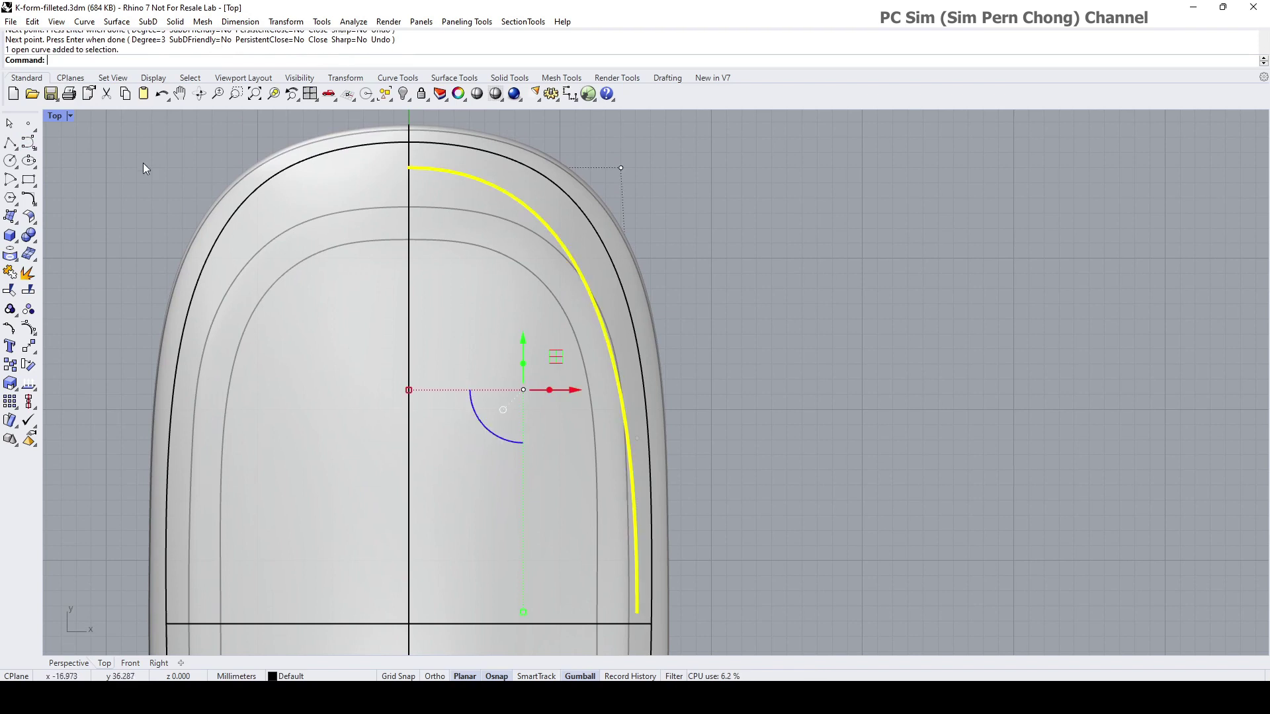
double_click(53, 117)
left_click_drag(970, 545, 966, 450)
double_click(55, 116)
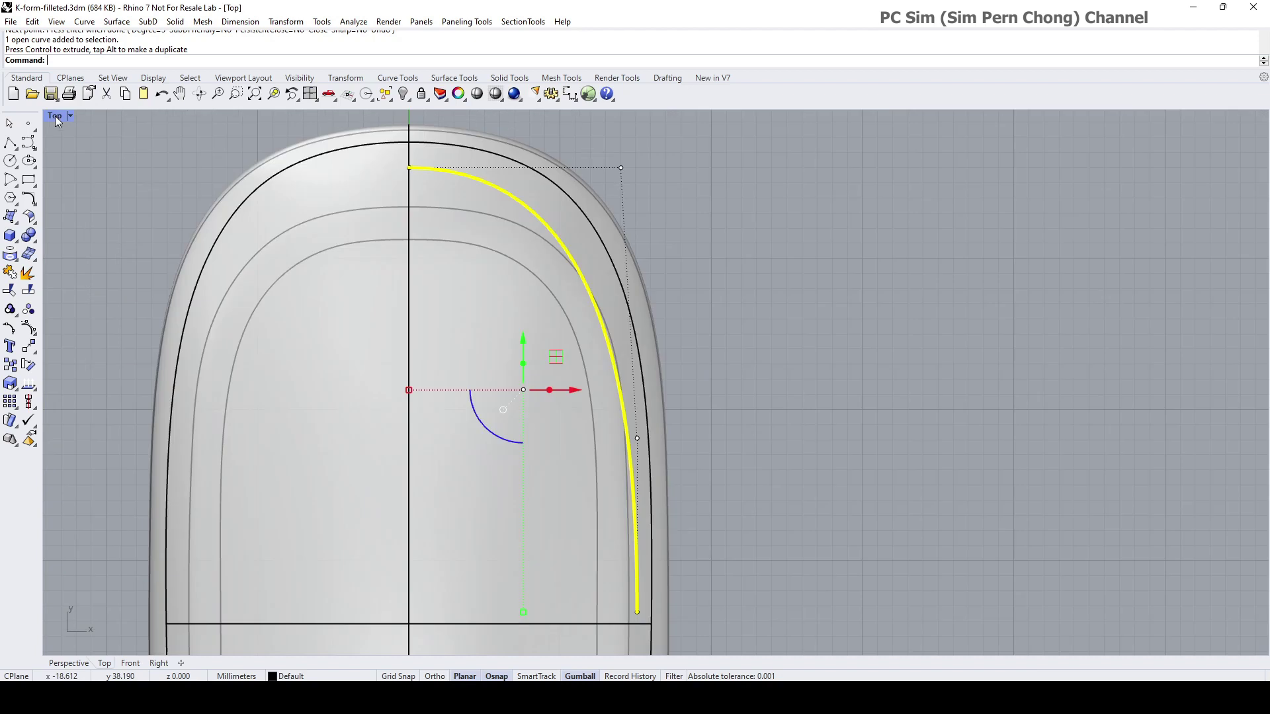
key("Escape")
Step: Insert one knot into the curve near the middle of its bend to gain an extra control point
right_click_drag(816, 346, 926, 350)
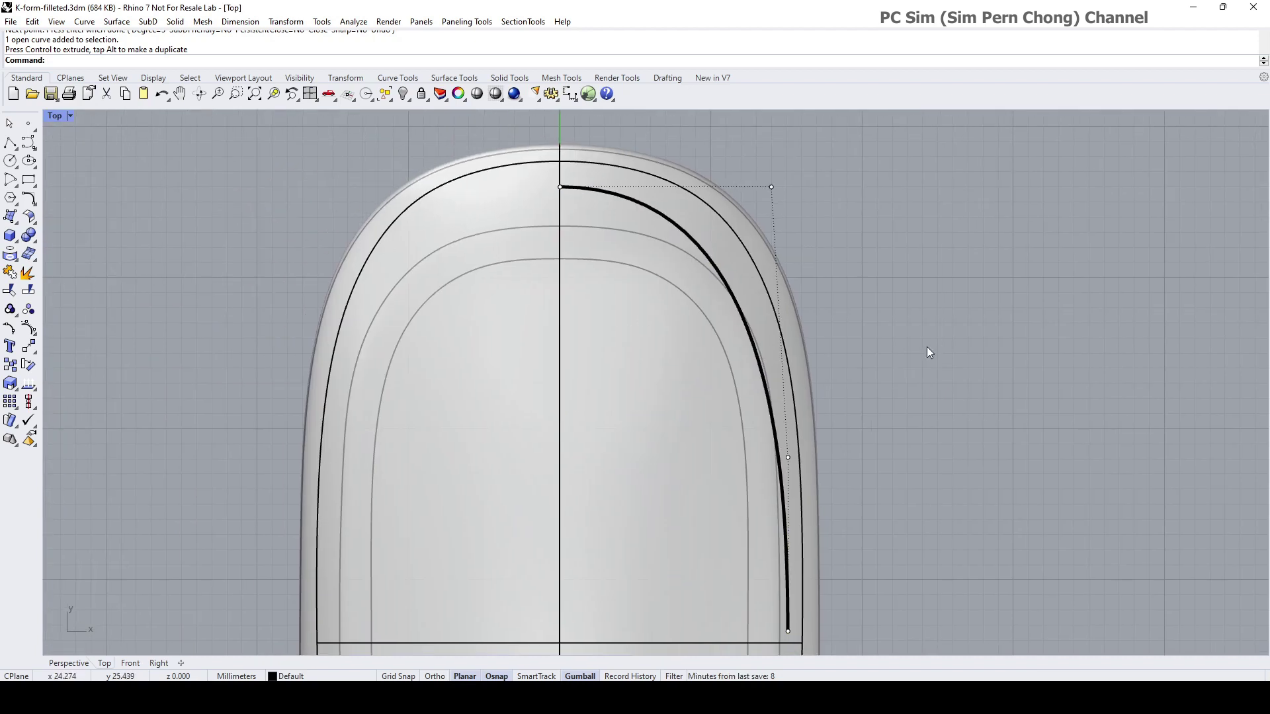
scroll(926, 351, "up", 2)
scroll(909, 350, "down", 2)
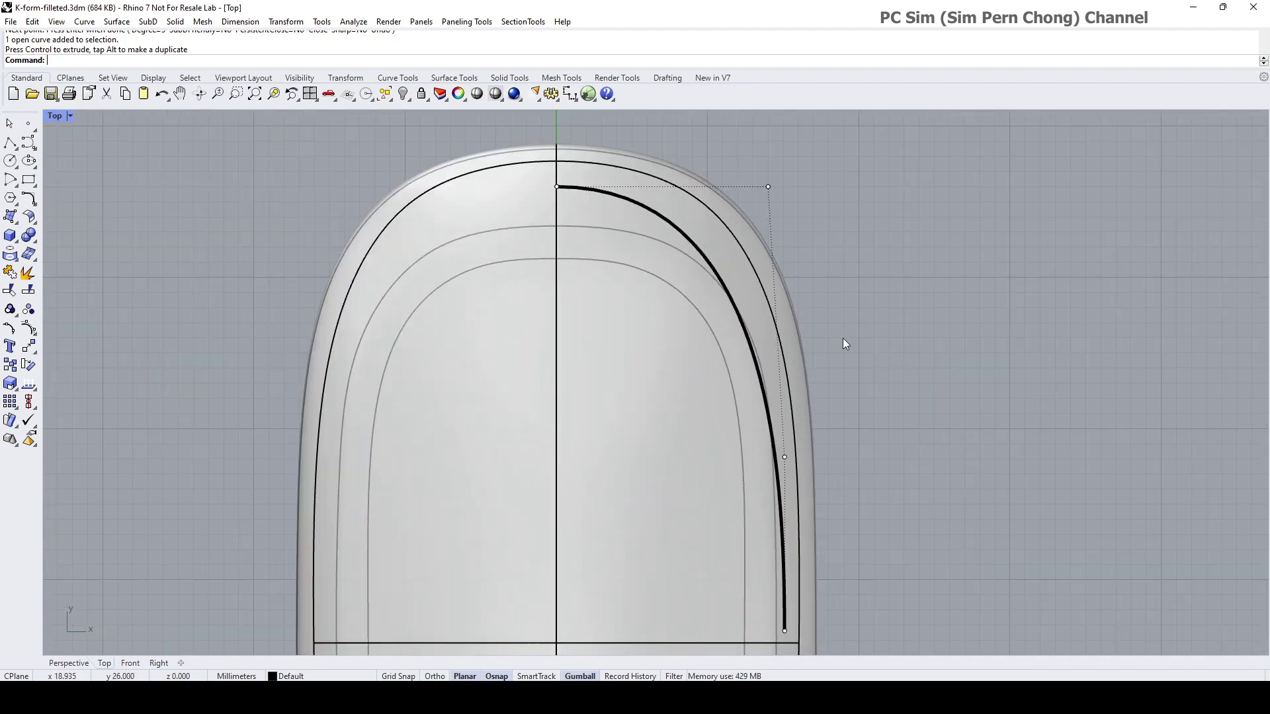
left_click(31, 331)
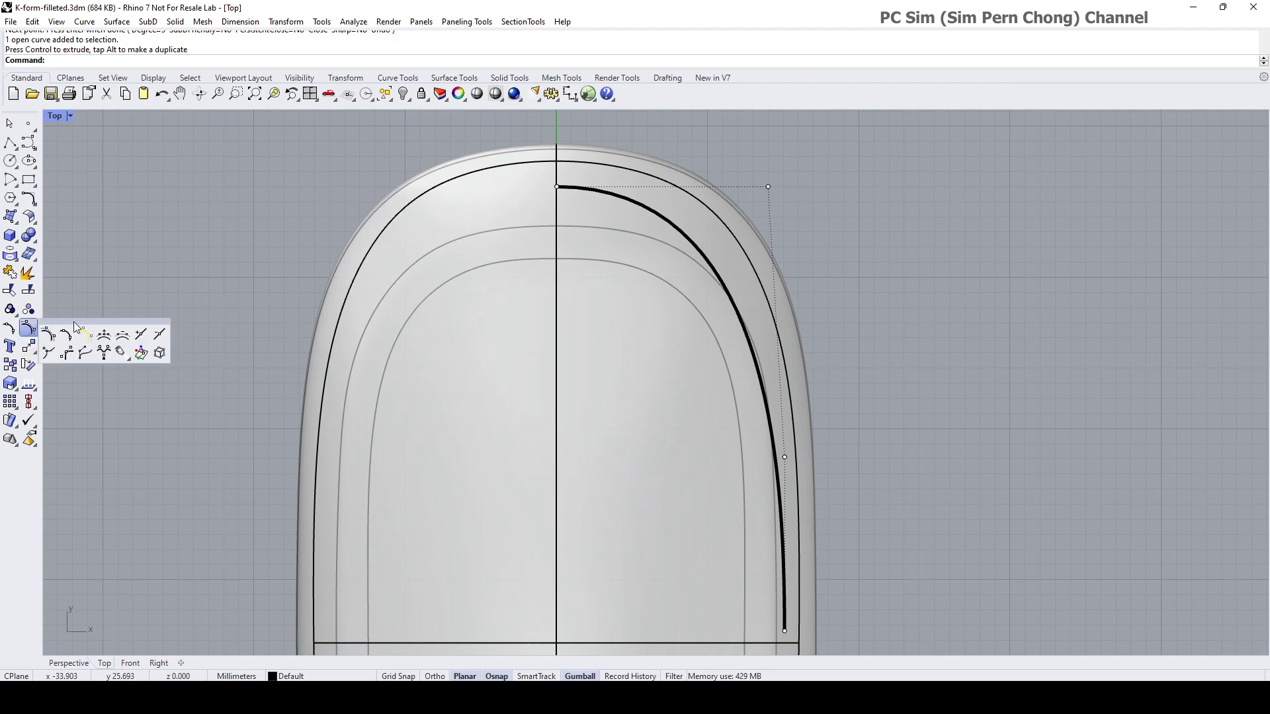
left_click(139, 336)
left_click(739, 316)
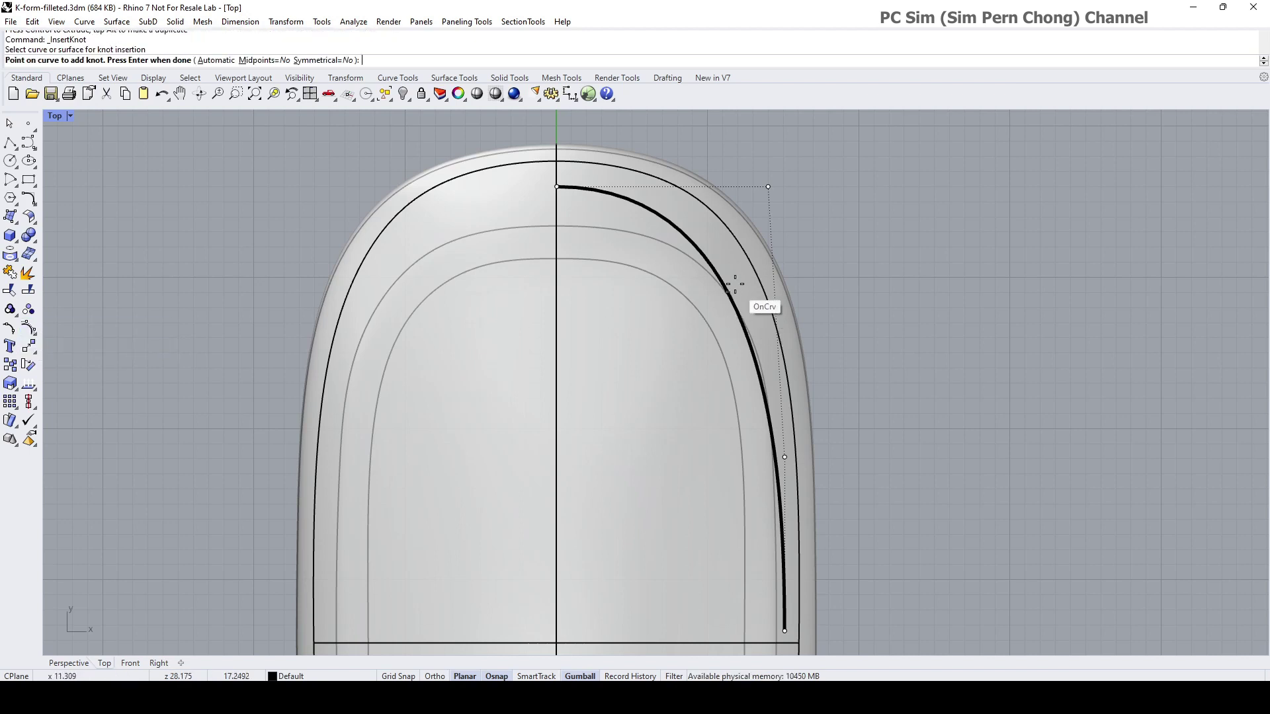
left_click(738, 304)
key("Return")
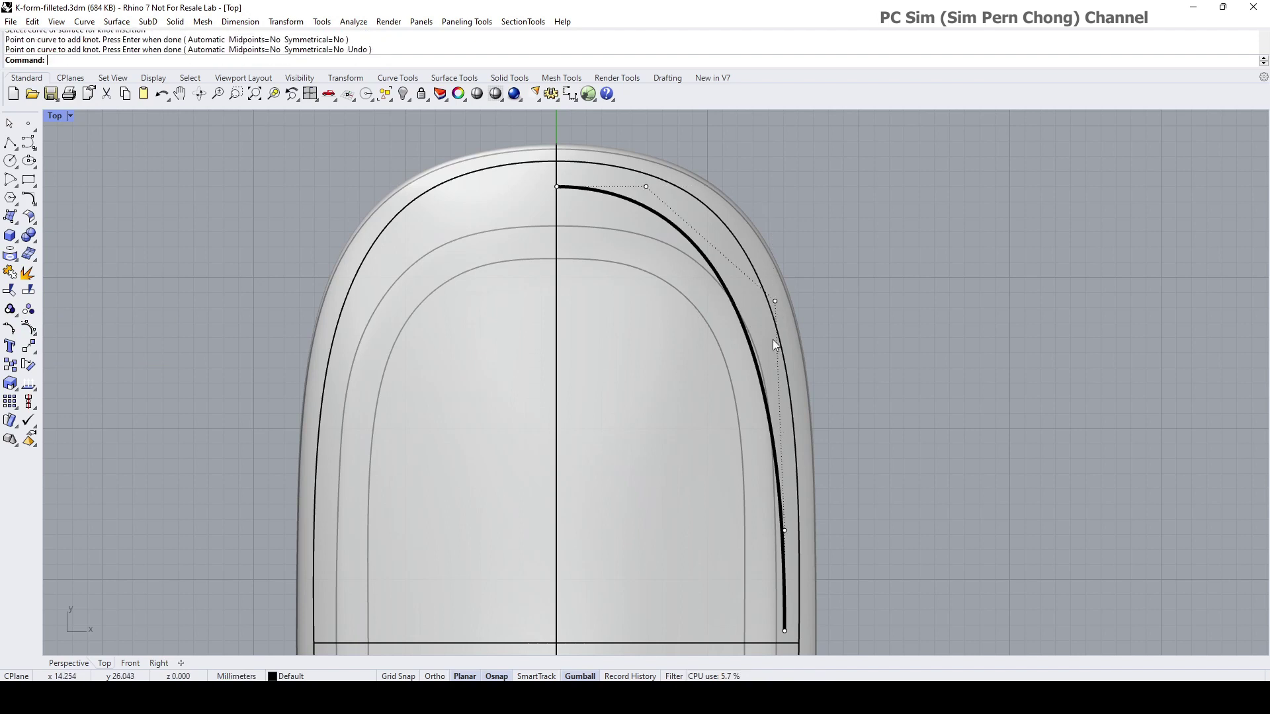
Step: Fill out the curve's bend by moving its second point outward, the fourth point forward, and the three side points slightly outward
left_click_drag(646, 187, 675, 187)
left_click(784, 531)
left_click_drag(787, 501, 845, 469)
left_click(775, 301, "shift")
left_click(784, 630, "shift")
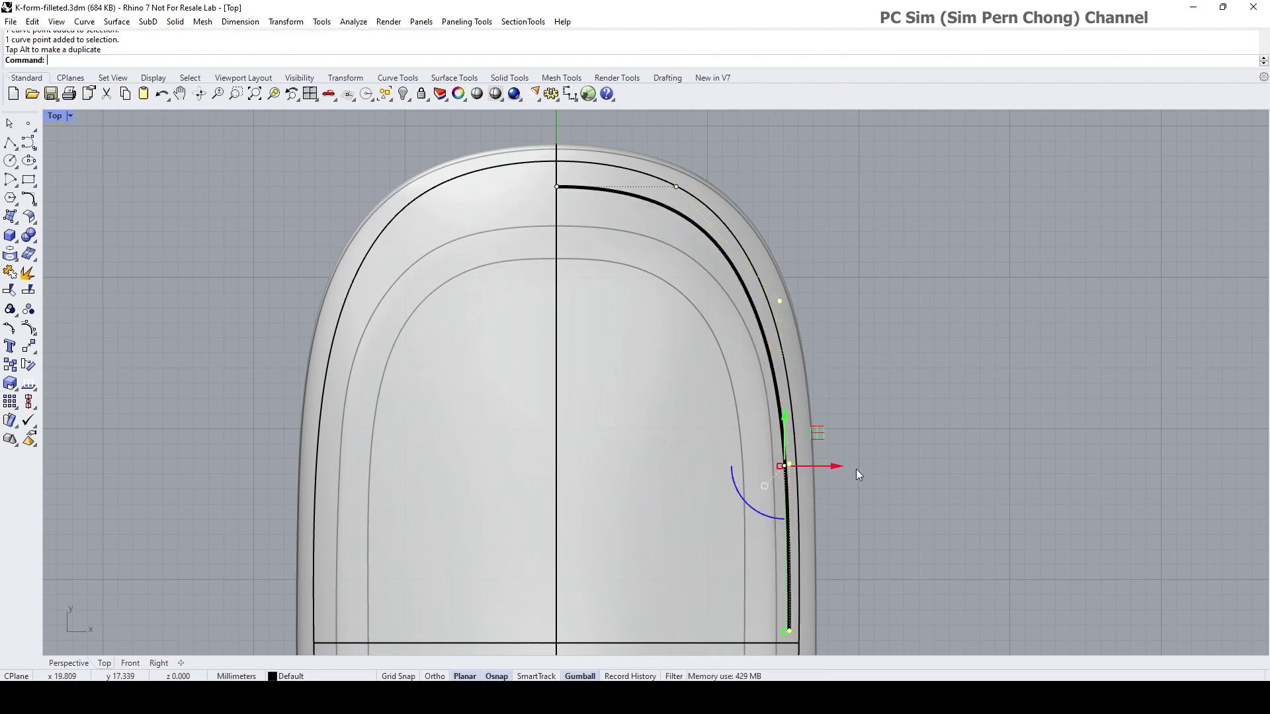
Step: Fine-tune the curve's third control point along Y and pull the second point slightly back toward the centreline
left_click(780, 301)
left_click_drag(781, 253, 782, 254)
left_click(677, 188)
left_click(728, 221)
mouse_move(724, 192)
left_mouse_down()
mouse_move(739, 195)
mouse_move(718, 192)
left_mouse_up()
Step: Shift the curve's first two control points slightly forward in +Y, as well as its third and fourth points
right_click_drag(875, 381, 887, 418)
left_click(549, 154, "shift")
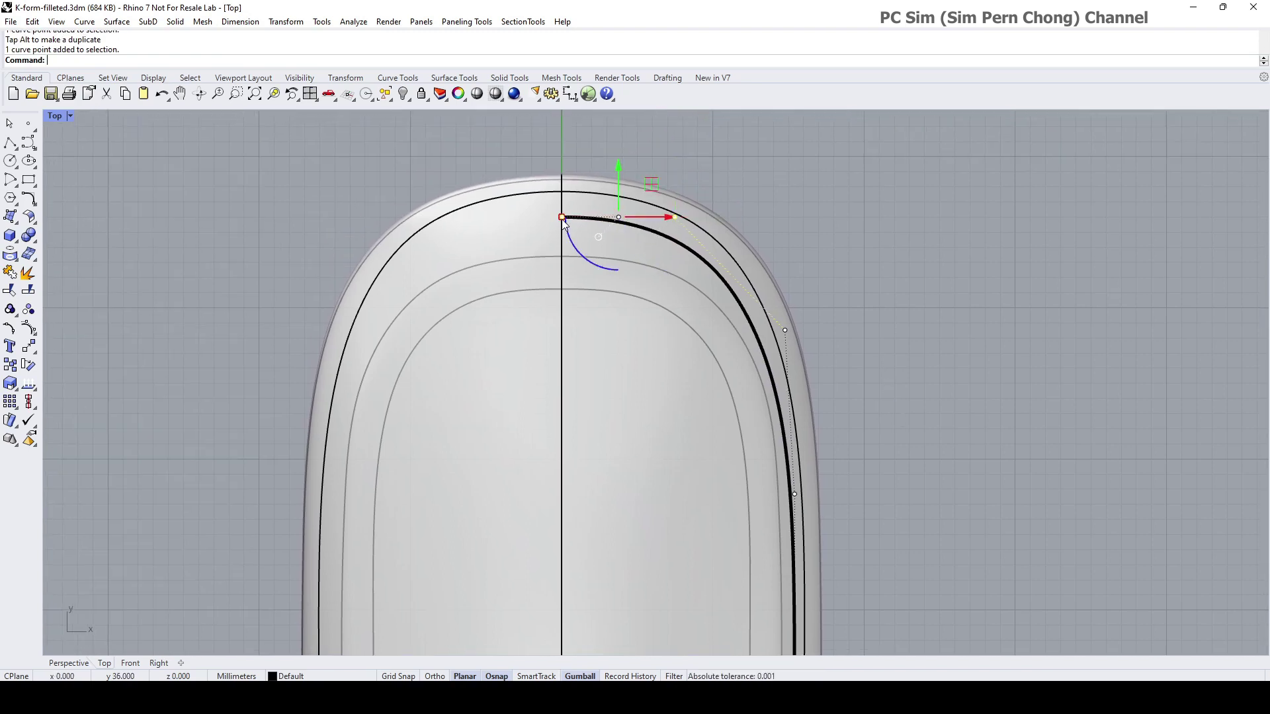
left_click_drag(617, 164, 617, 157)
scroll(890, 343, "down", 2)
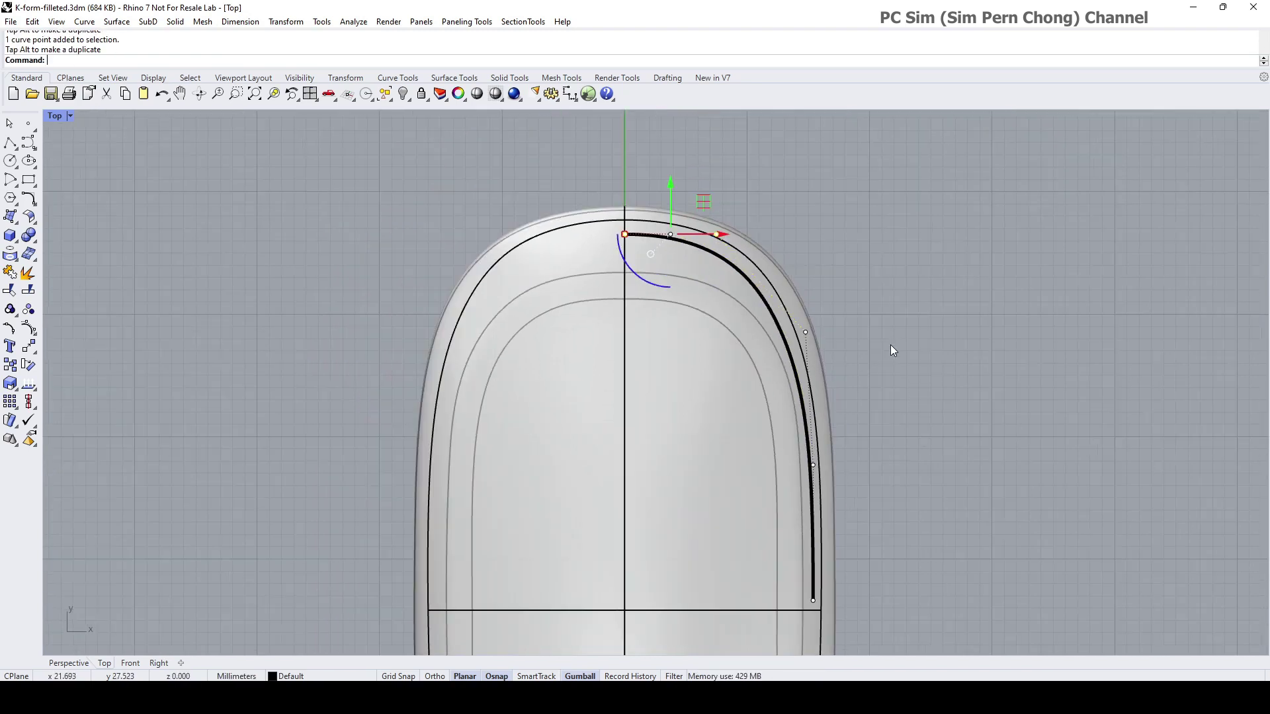
left_click(805, 333)
scroll(806, 333, "up", 2)
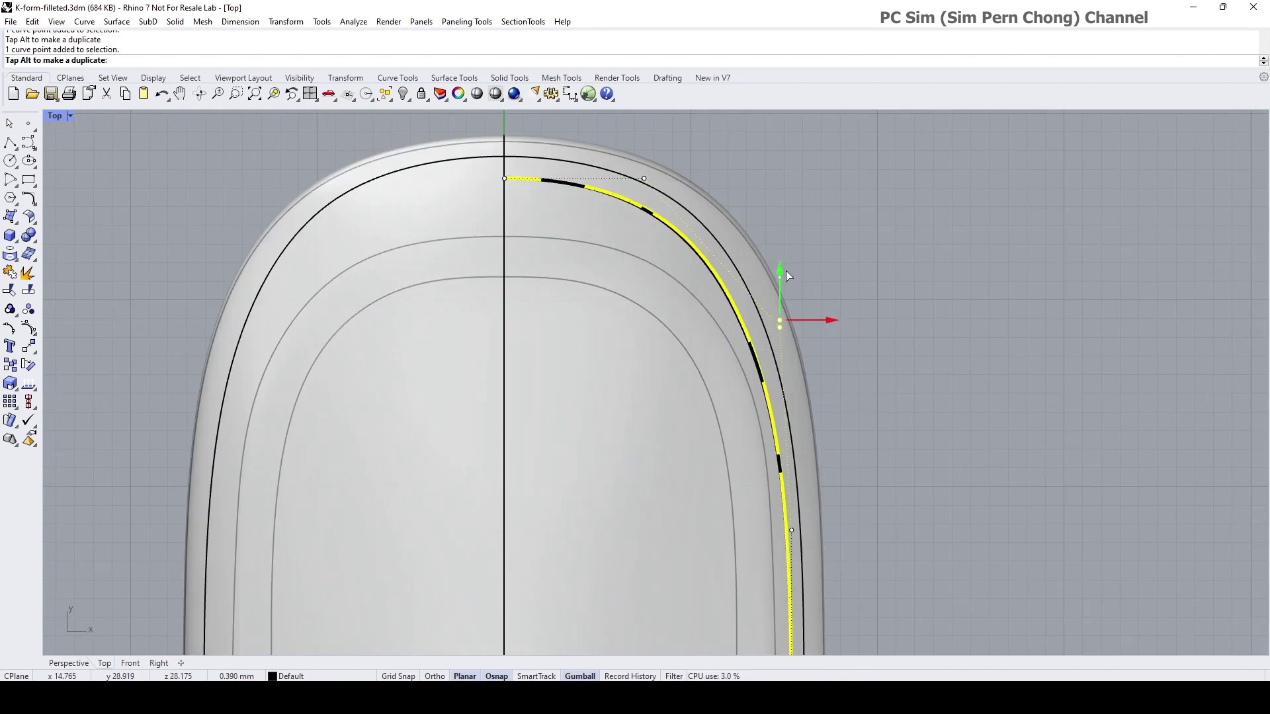
left_click(792, 530)
scroll(870, 422, "down", 2)
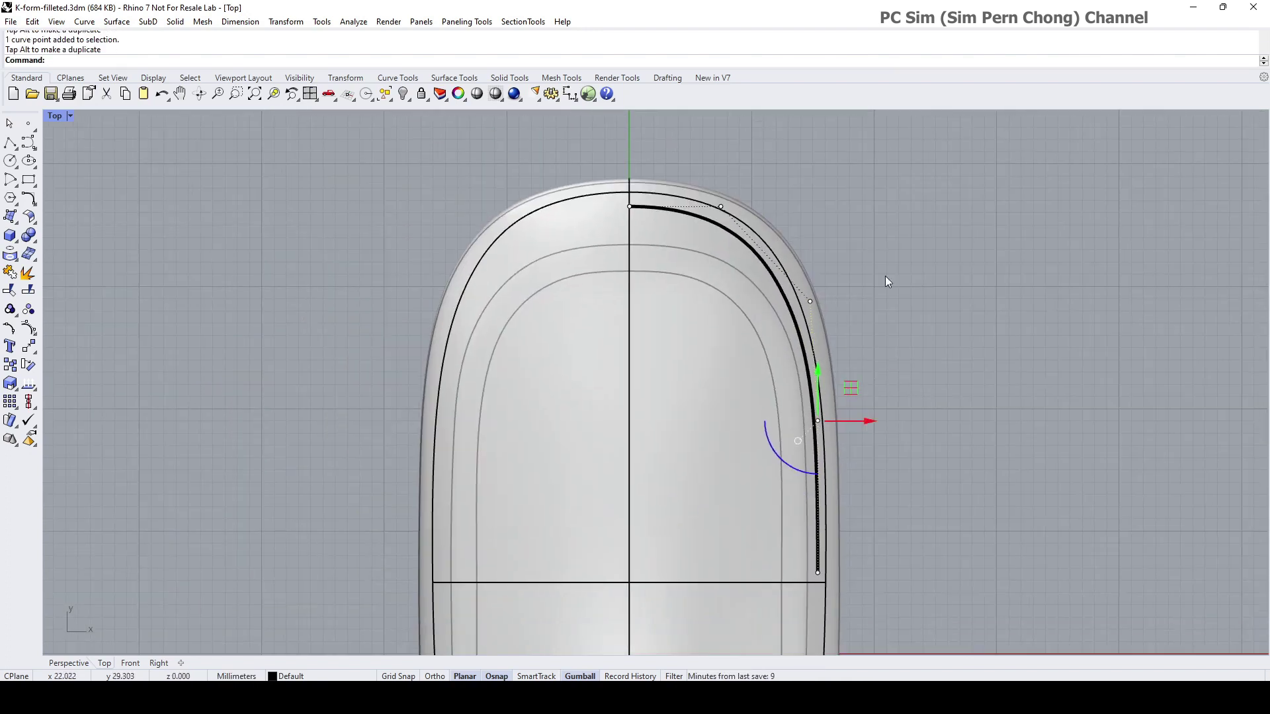
Step: Move the curve's second control point slightly outward and extend its end point slightly in -Y, then hide the points
left_click_drag(720, 207, 774, 209)
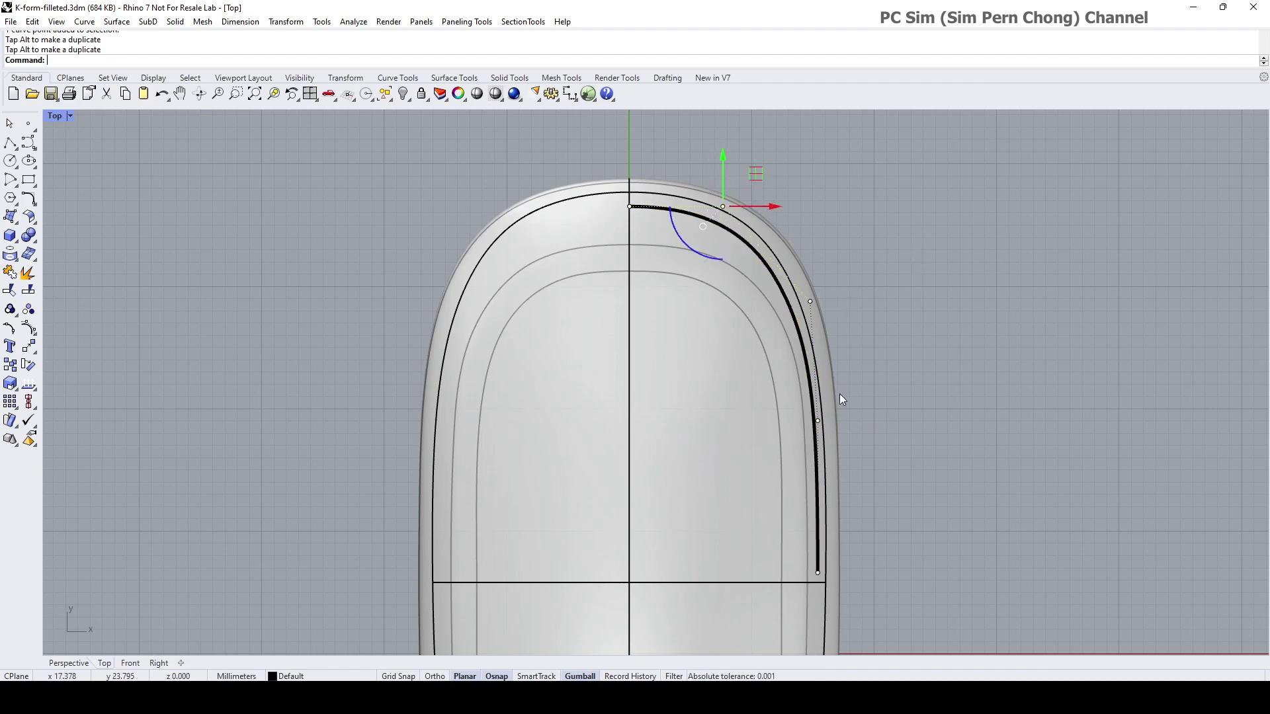
left_click(817, 574)
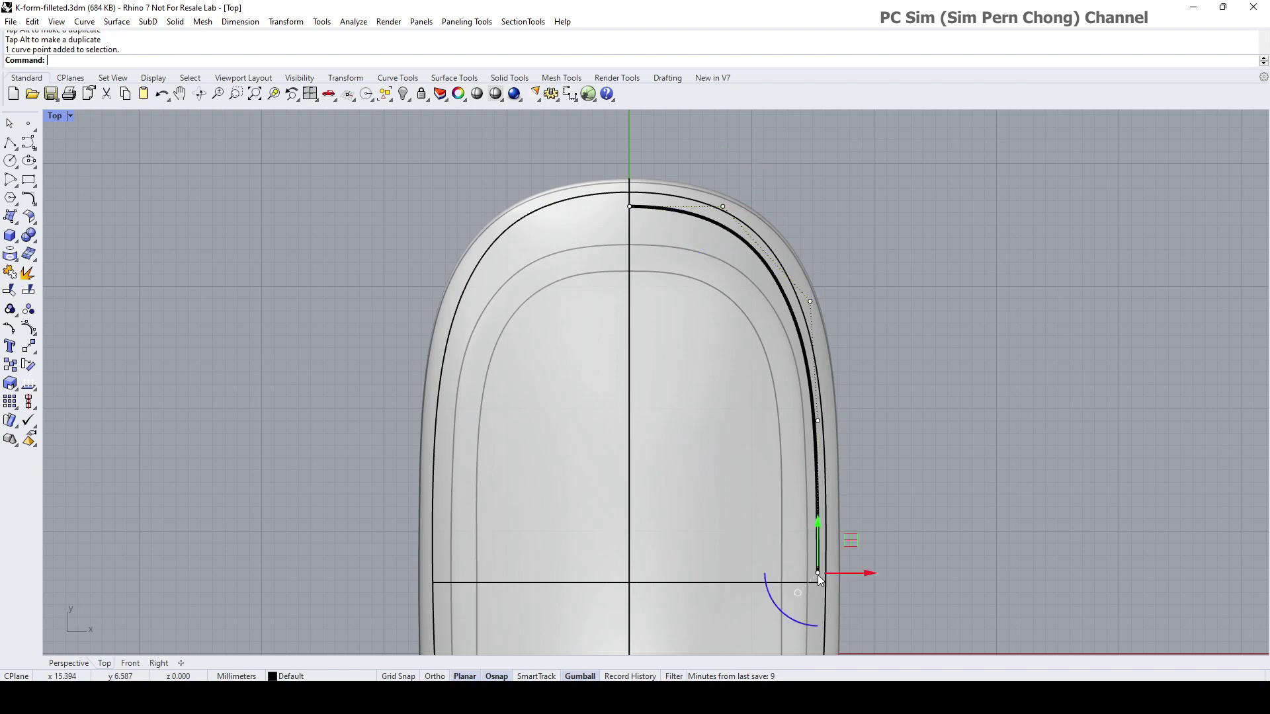
left_click_drag(820, 524, 888, 498)
key("Escape")
Step: Draw a straight line parallel to the X axis from the curve's side end across the body and past its opposite side
scroll(887, 499, "down", 4)
scroll(844, 436, "up", 3)
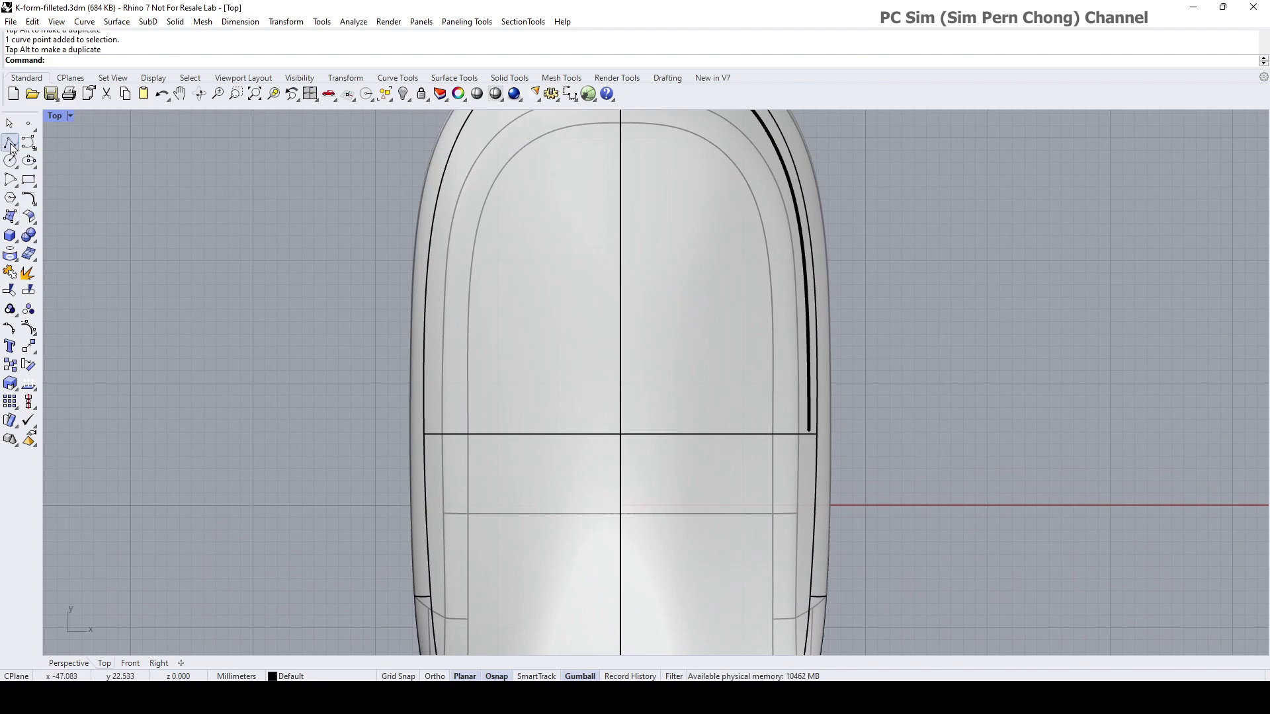
left_click(10, 143)
left_click(807, 429)
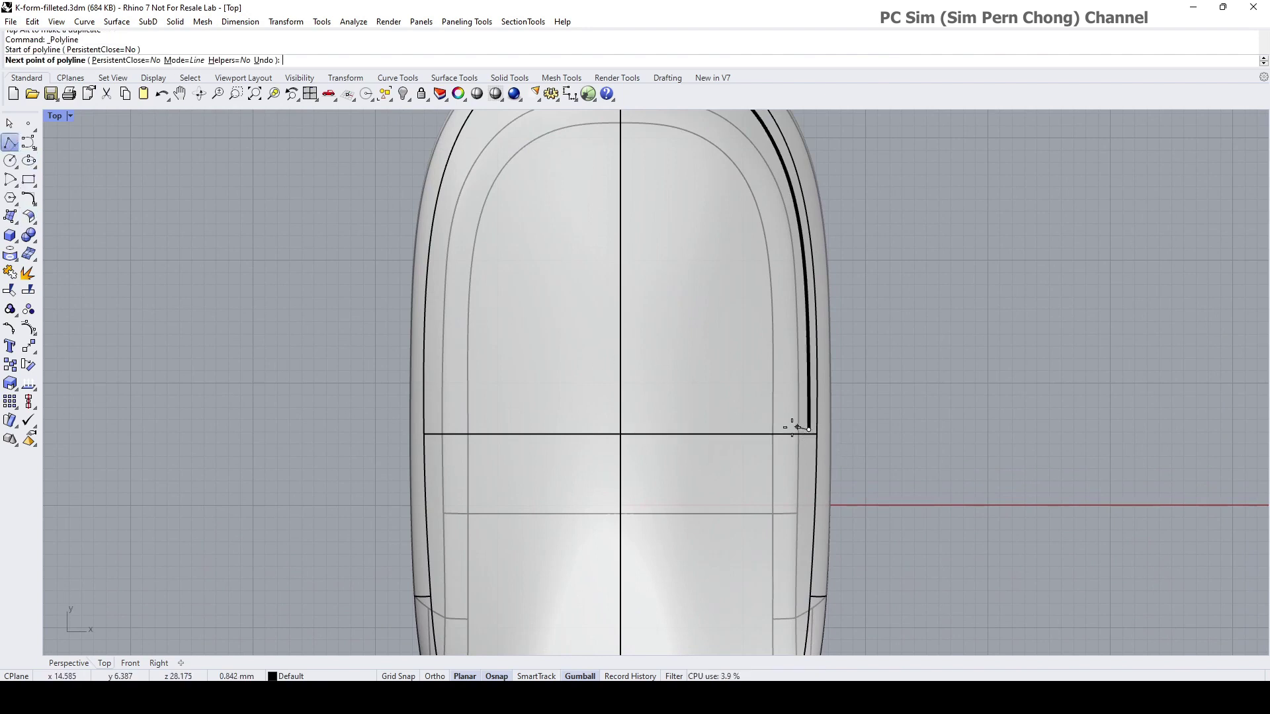
left_click(320, 405)
key("Return")
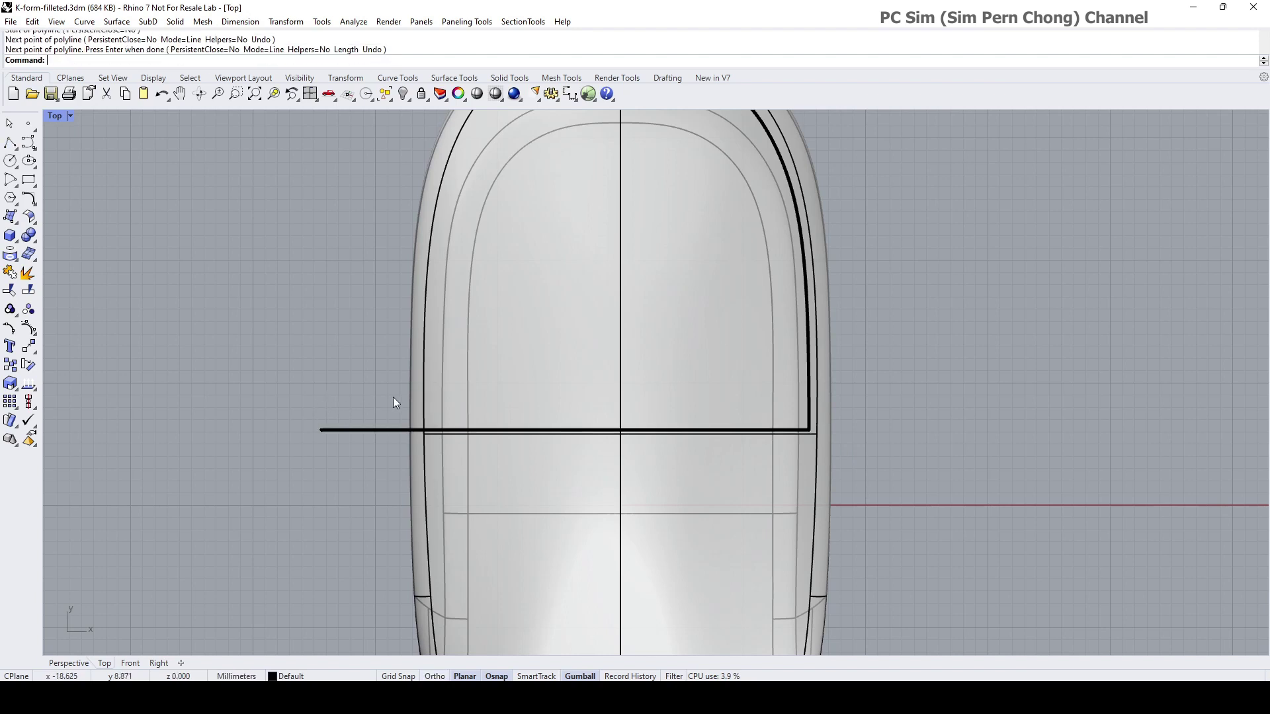
Step: Extract all body surfaces on the -X side of the centreline and delete them, leaving only the +X half
scroll(397, 399, "down", 2)
right_click_drag(455, 403, 524, 360)
scroll(526, 349, "down", 3)
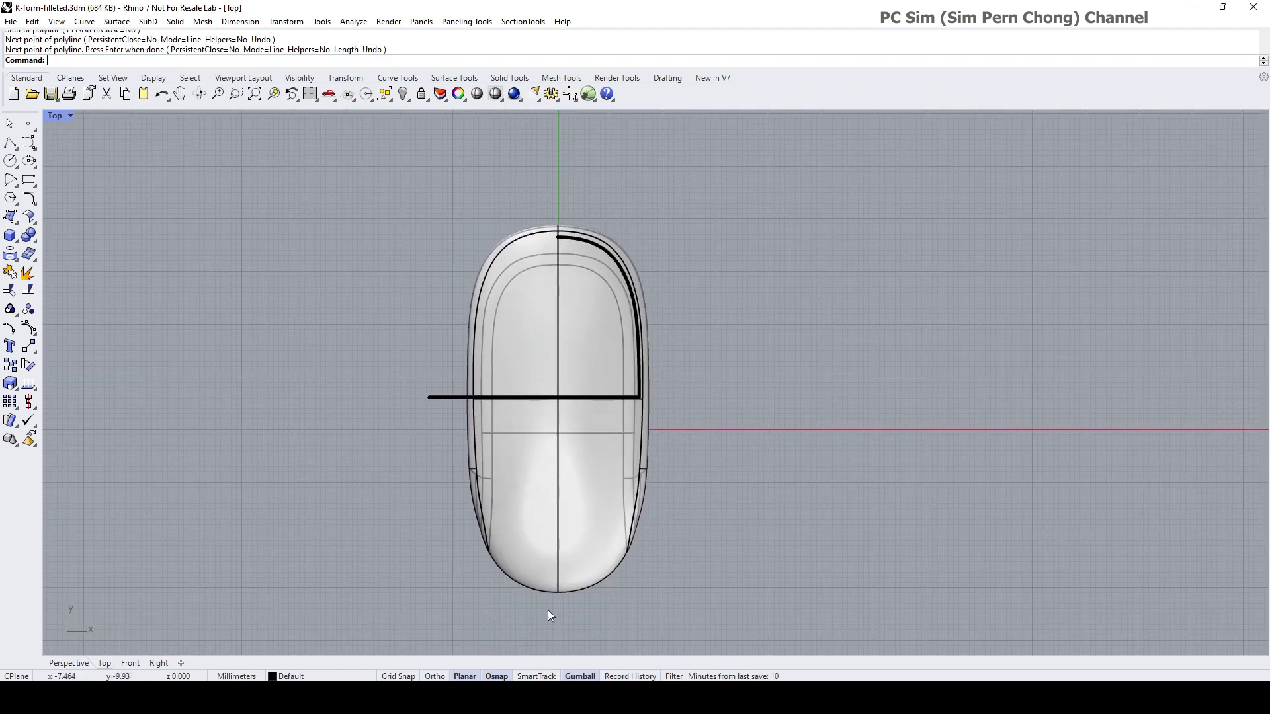
right_click(26, 273)
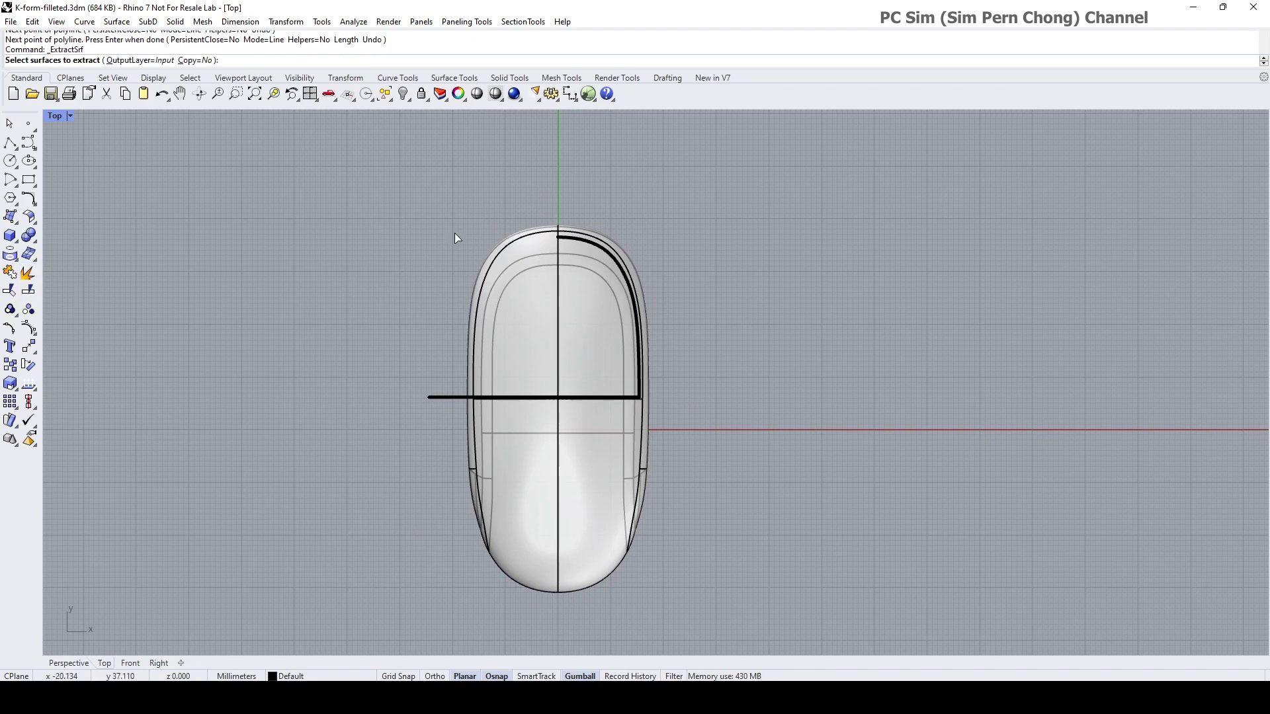
left_click_drag(426, 190, 553, 631)
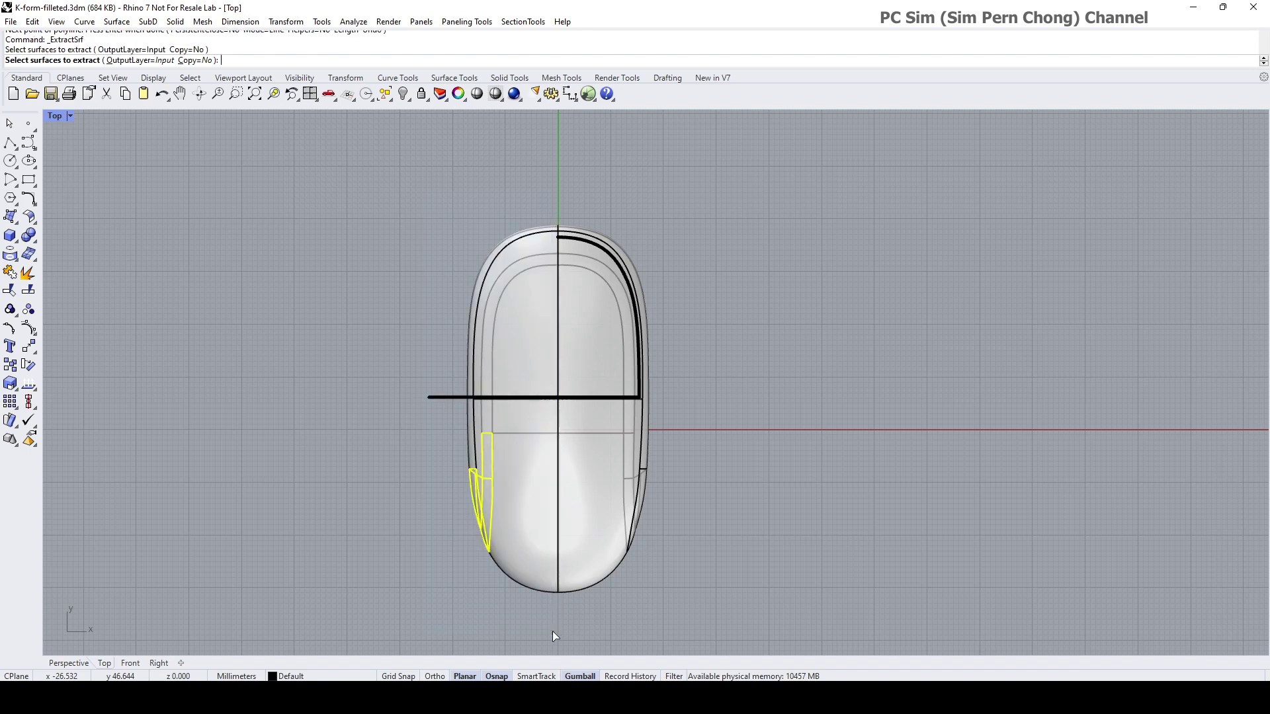
left_click_drag(542, 188, 411, 625)
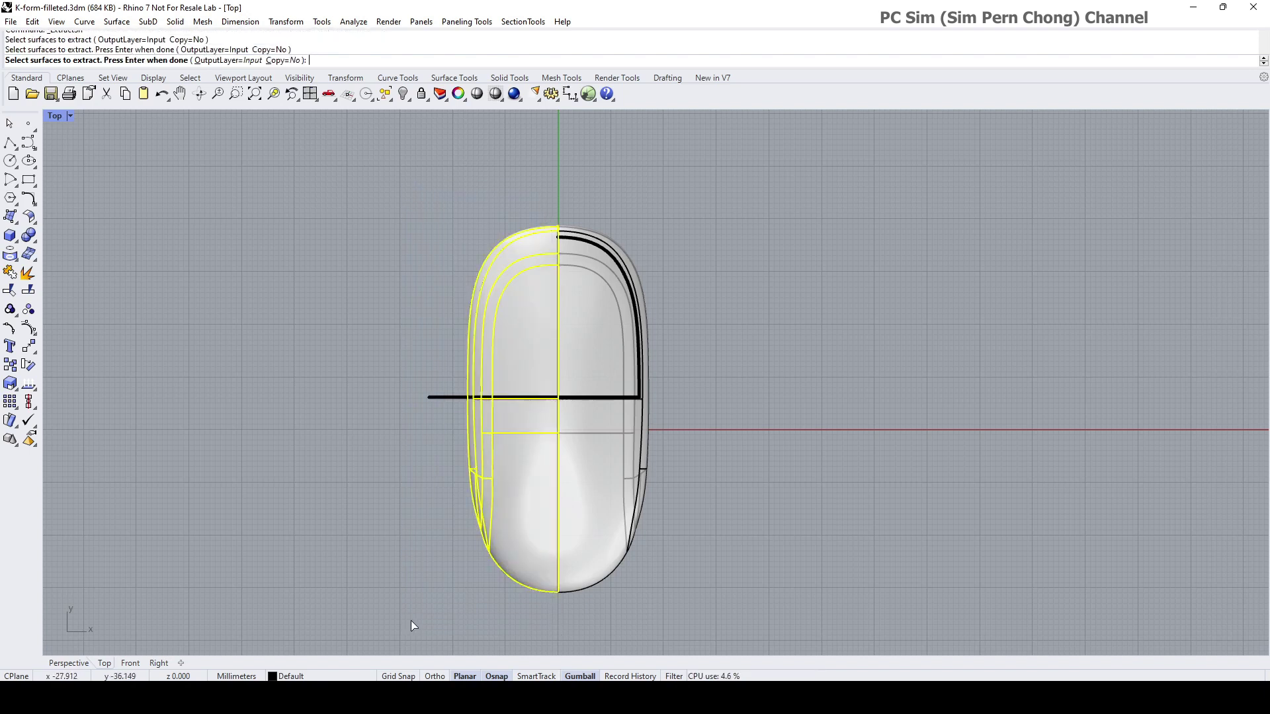
key("Return")
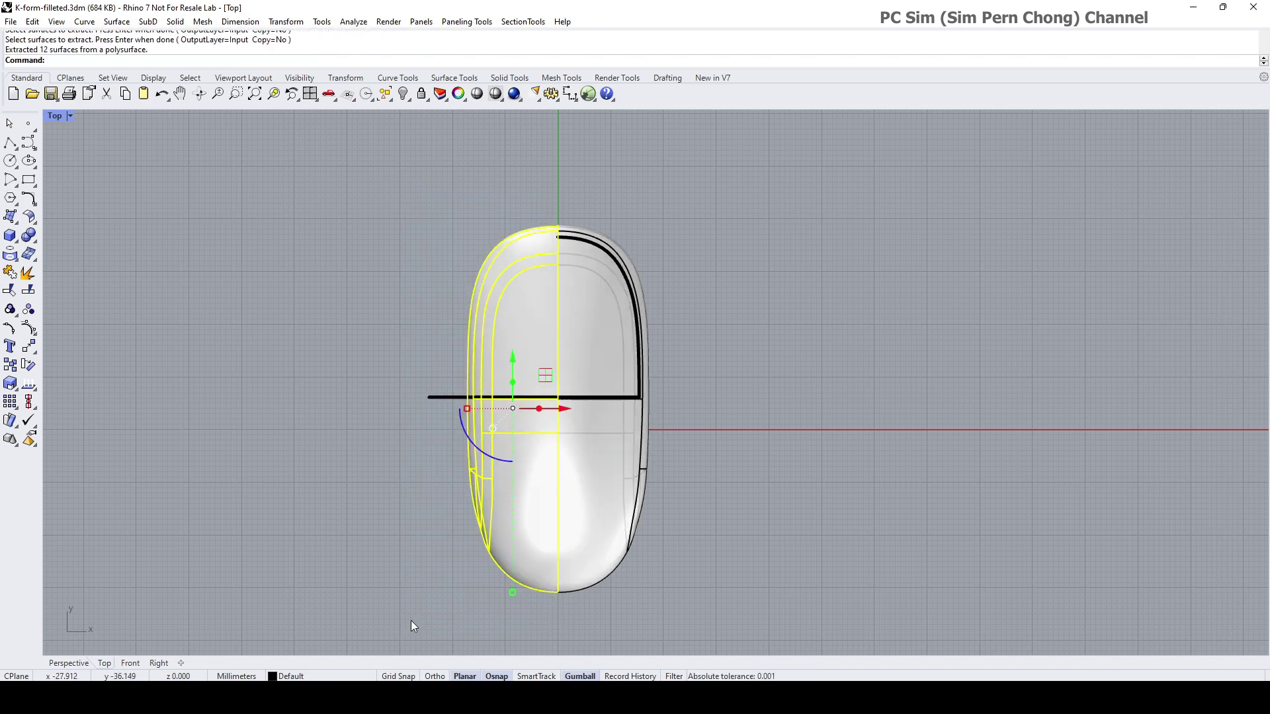
key("Delete")
Step: Trim away the top region of the half body enclosed by the guide curve and the cross line
scroll(661, 380, "up", 3)
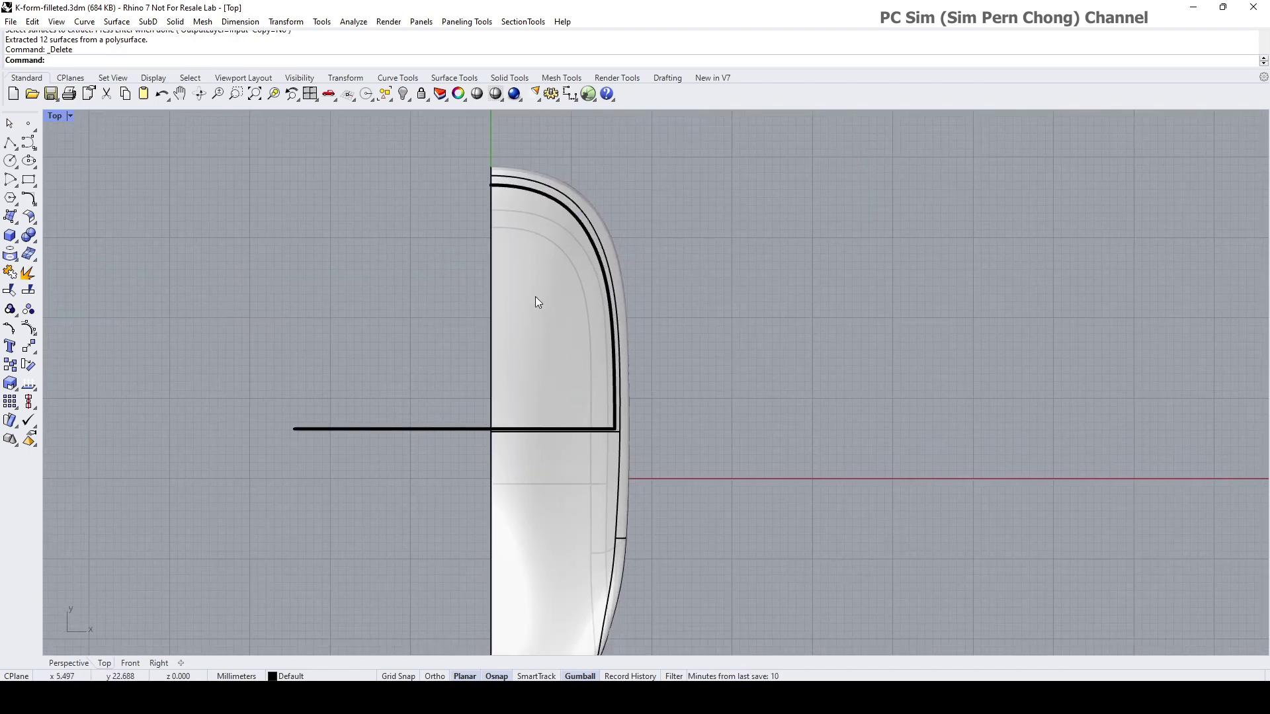
left_click(10, 291)
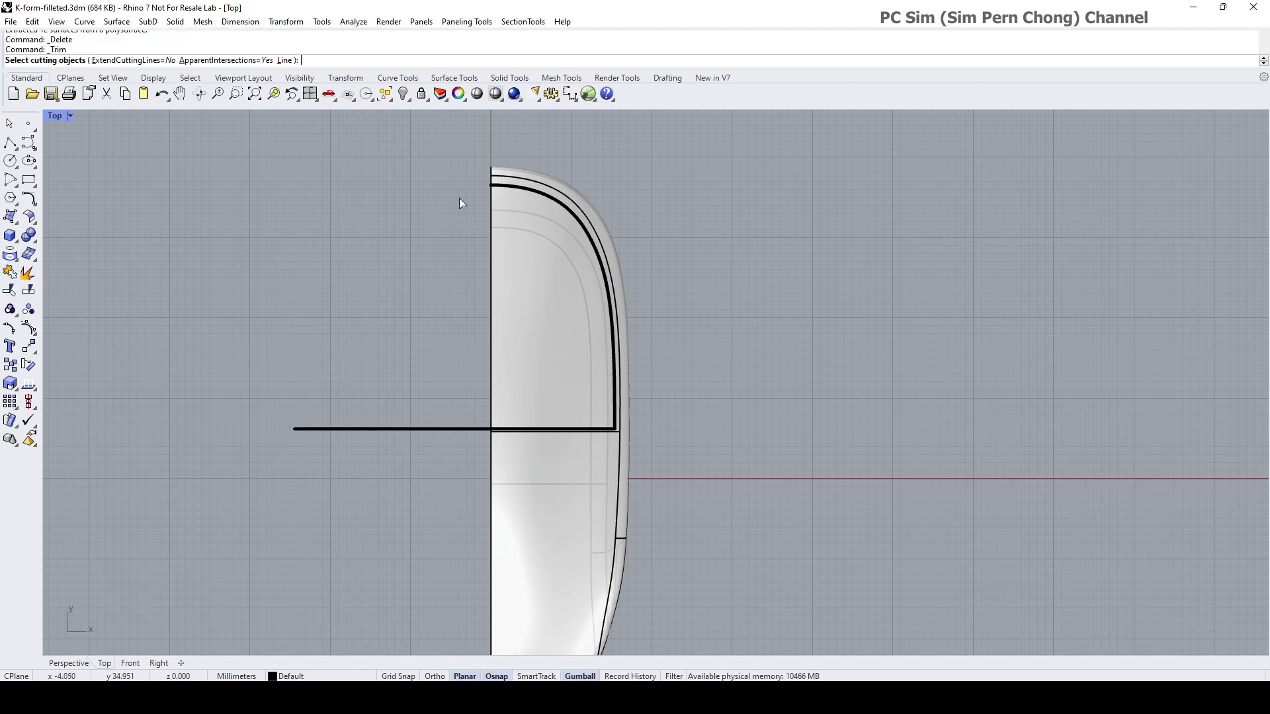
left_click(542, 198)
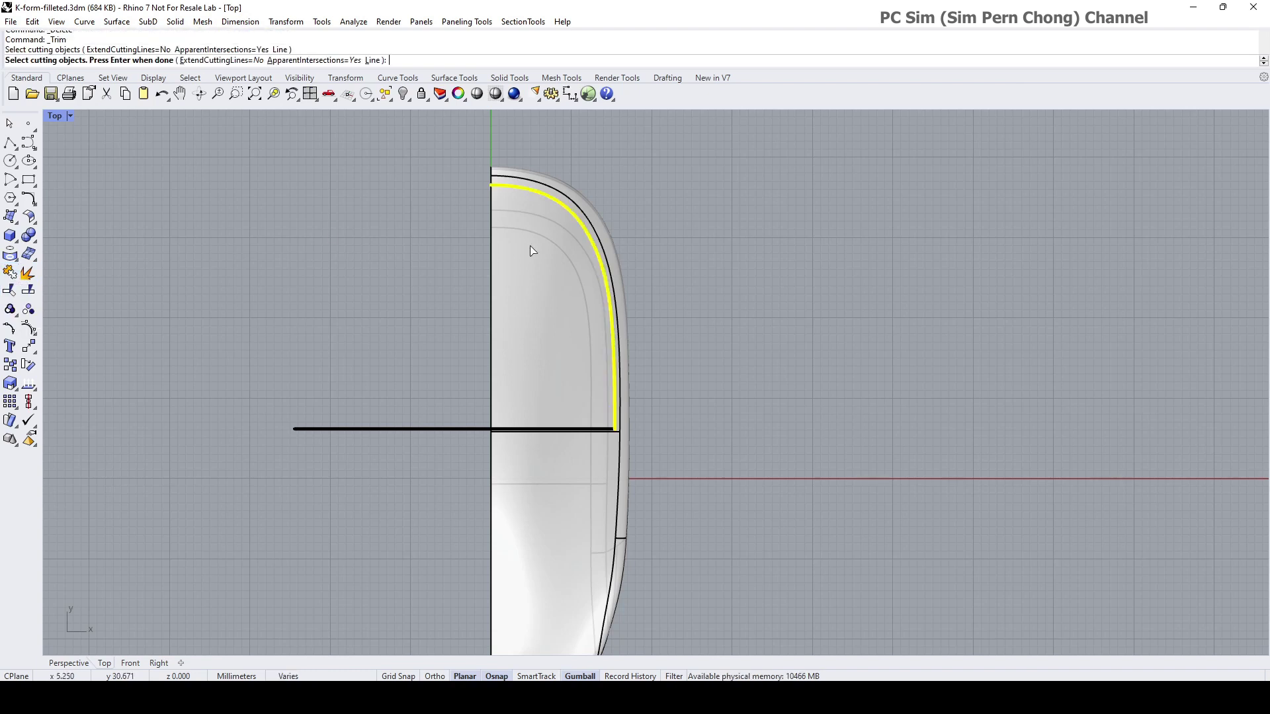
left_click(465, 429)
key("Return")
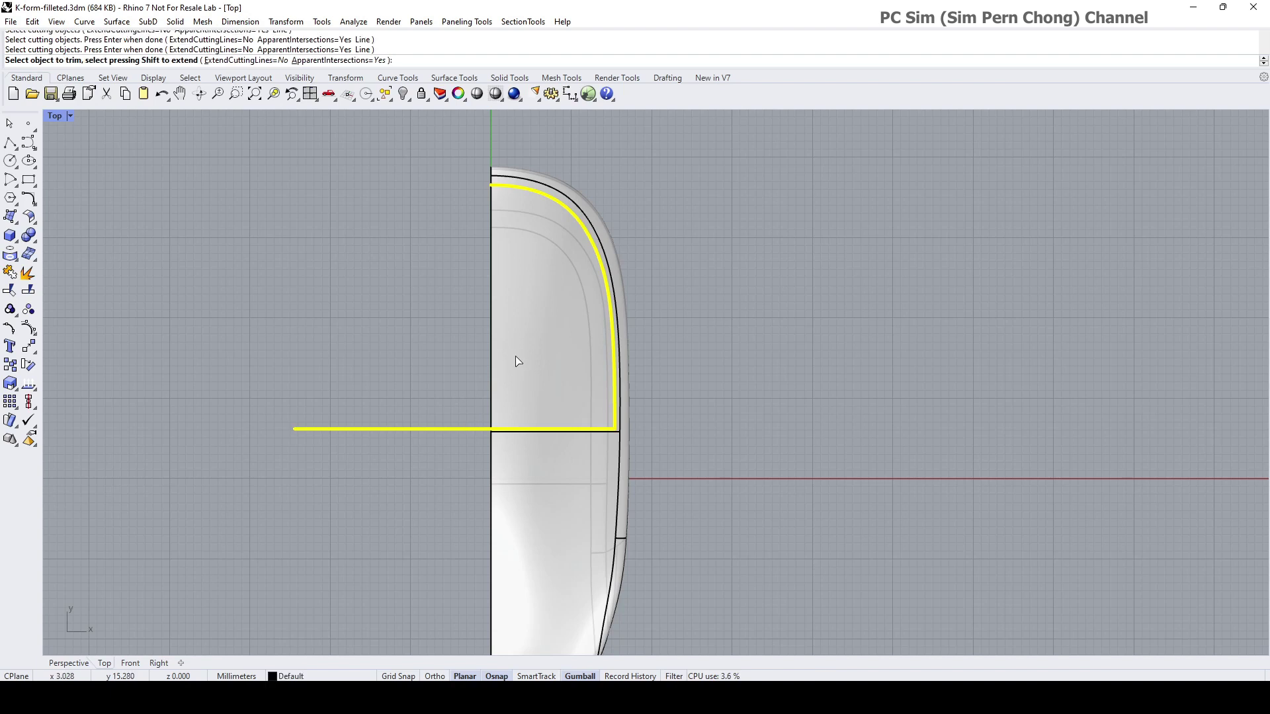
left_click(517, 361)
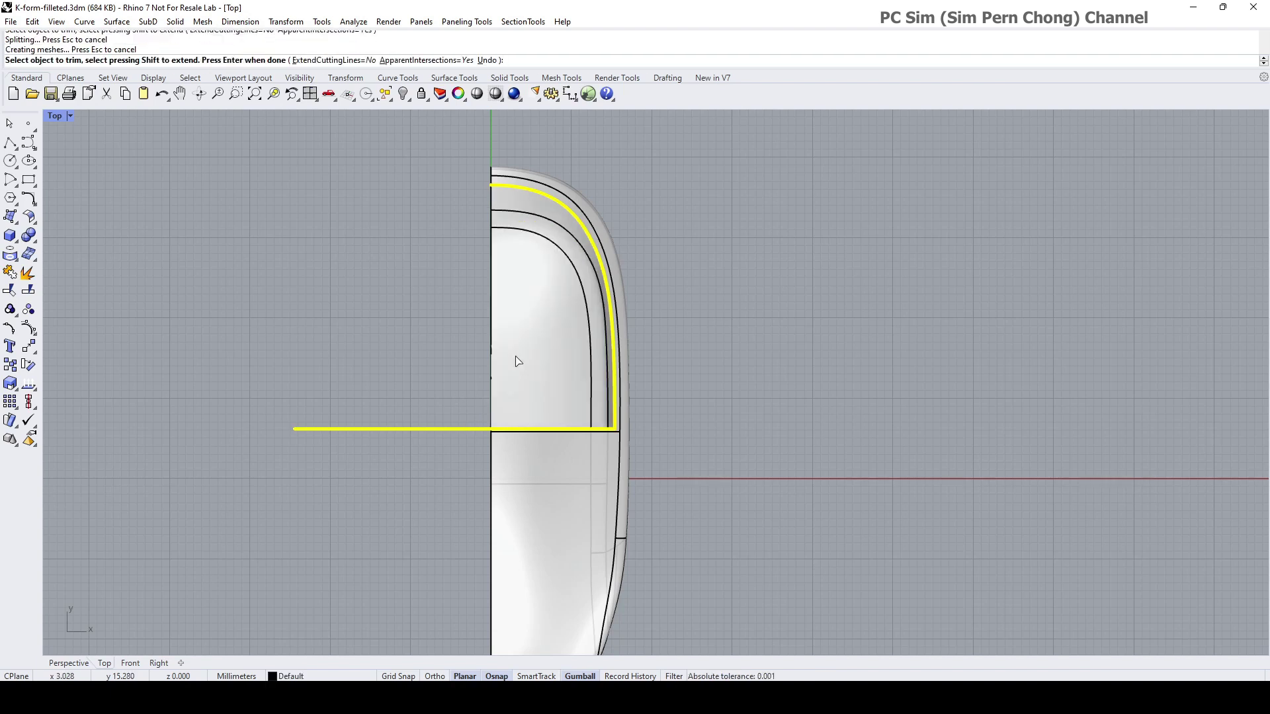
key("Return")
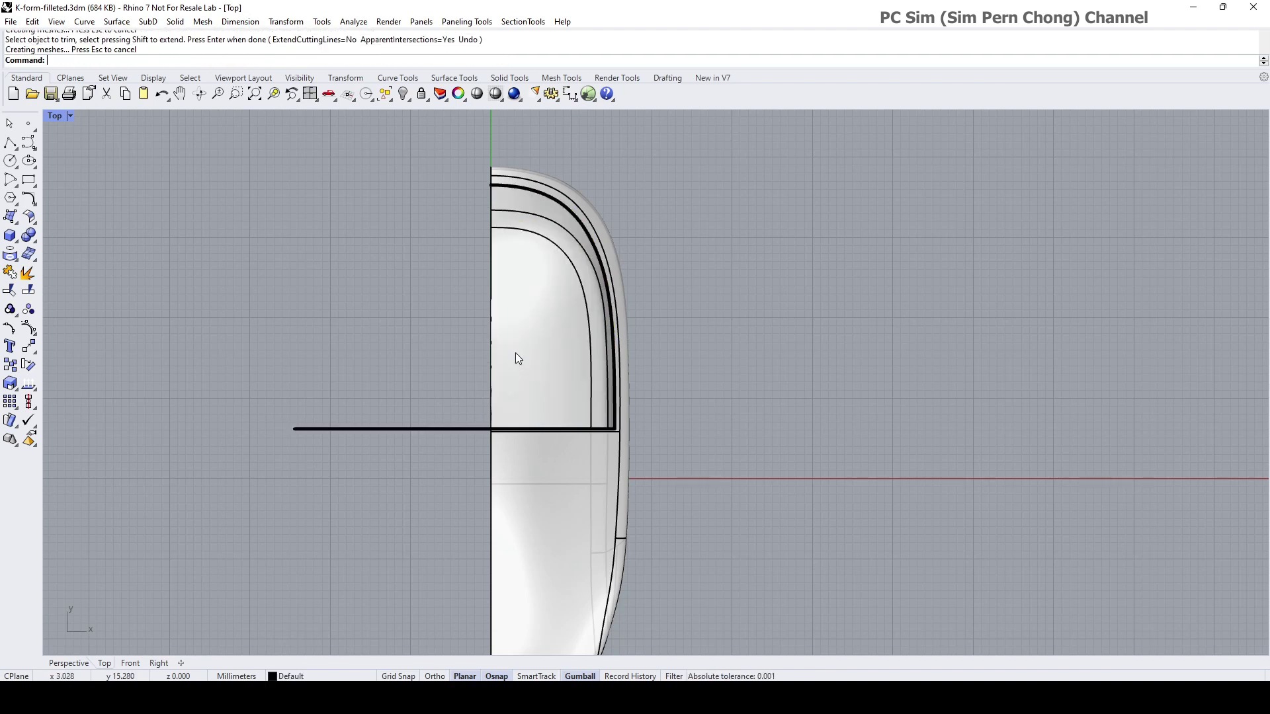
Step: Switch to the maximized Perspective view, show all hidden objects and delete the restored oval curves beside the body
double_click(56, 117)
double_click(629, 115)
right_click_drag(647, 391, 745, 353)
scroll(627, 388, "up", 3)
scroll(619, 374, "down", 2)
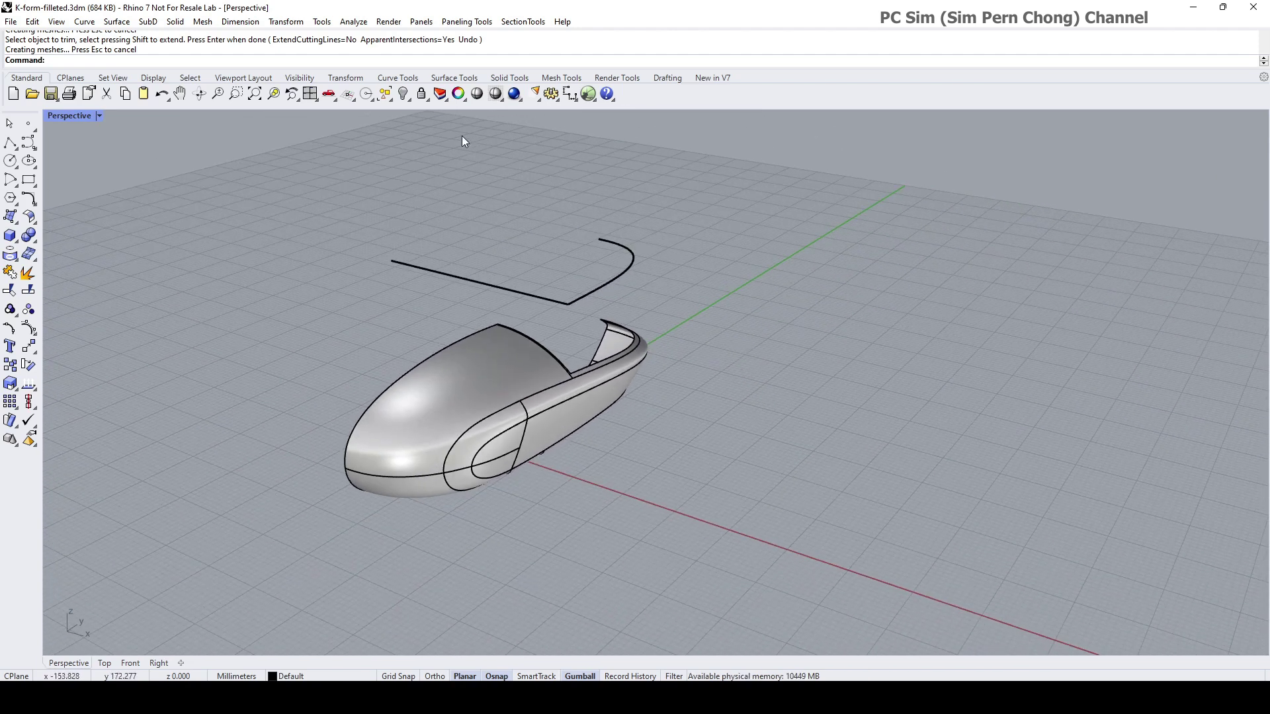
right_click(404, 95)
right_click_drag(650, 387, 728, 384)
left_click_drag(918, 360, 687, 585)
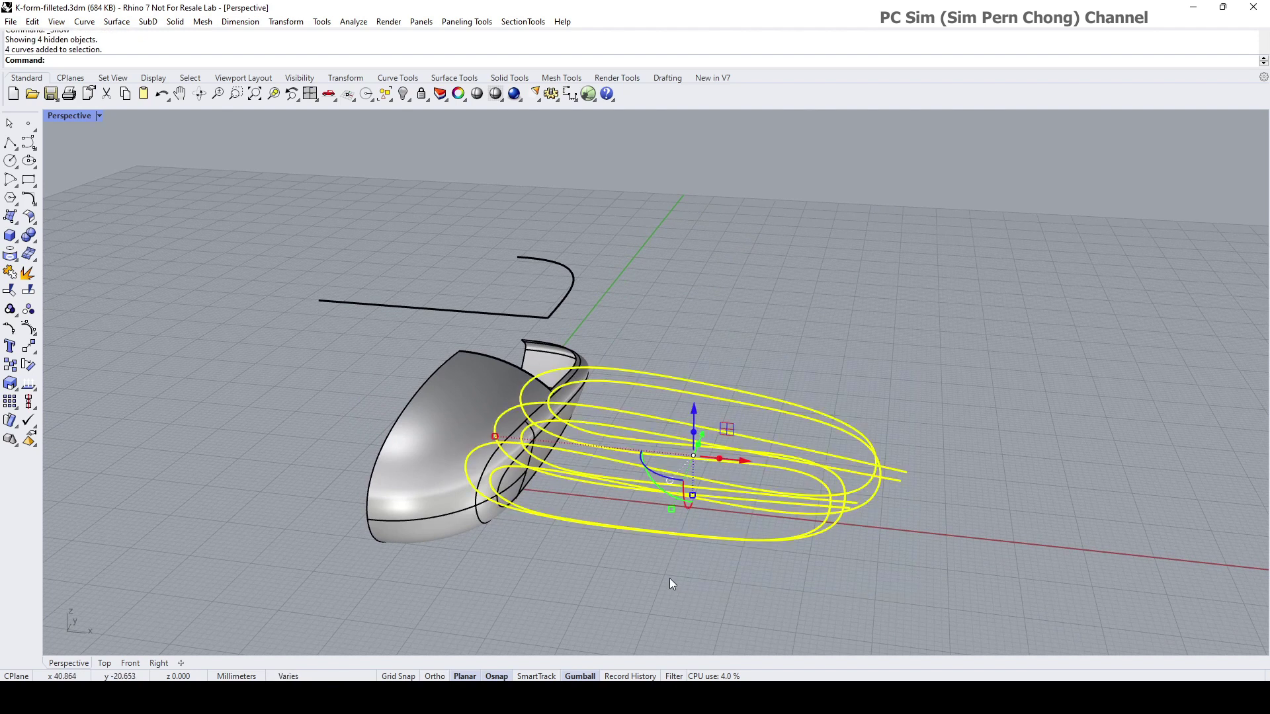
key("Delete")
Step: Hide the guide curve and the cross line above the body
right_click_drag(668, 400, 691, 323)
left_click_drag(641, 291, 976, 349)
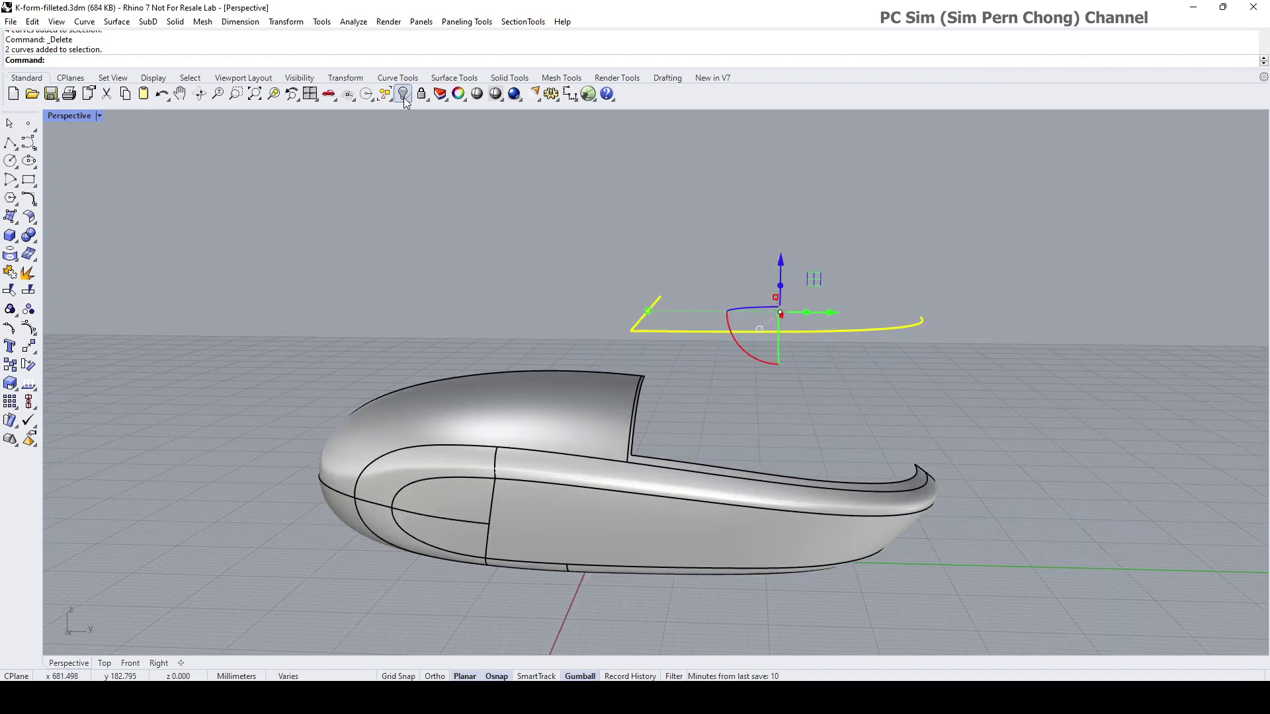
left_click(403, 93)
Step: Start an adjustable curve blend across the opening, from the top surface's centreline edge to the centreline edge at the +Y rim
right_click_drag(499, 235, 414, 284)
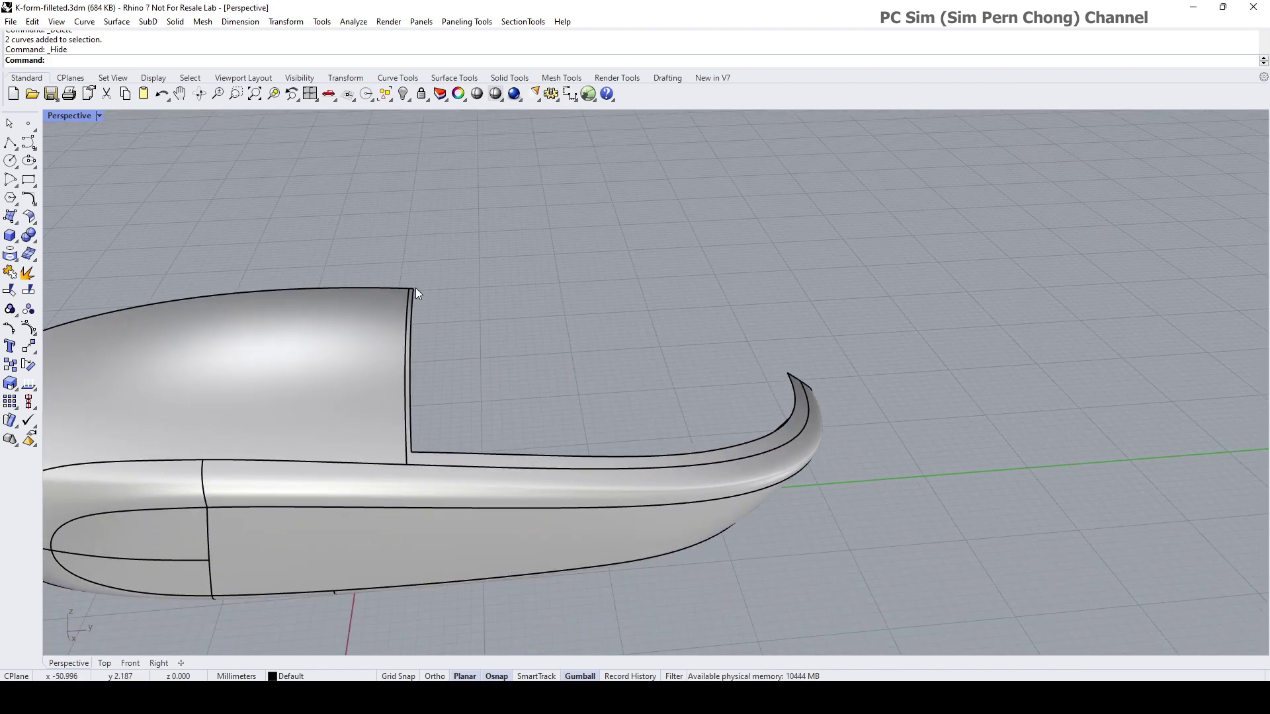
right_click_drag(734, 377, 666, 363)
right_click_drag(541, 363, 596, 359)
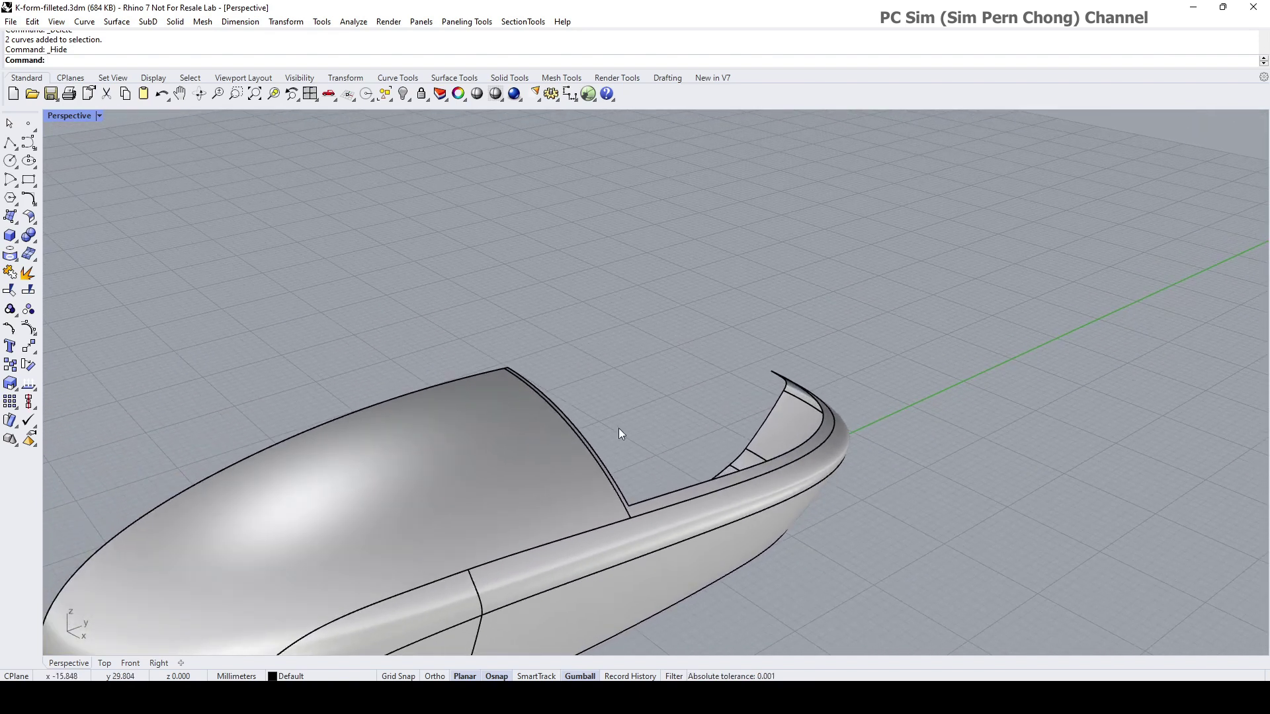
left_click(30, 198)
left_click_drag(92, 197, 178, 191)
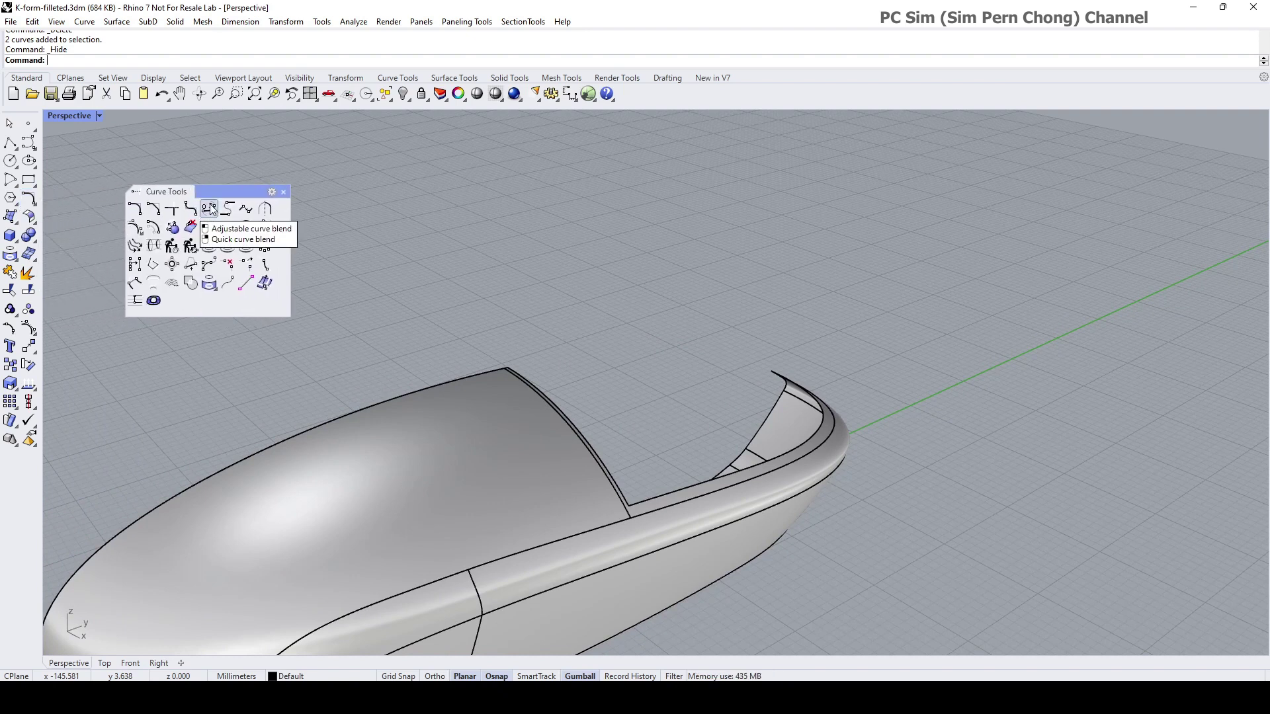
left_click(209, 209)
scroll(480, 393, "up", 5)
scroll(463, 406, "up", 2)
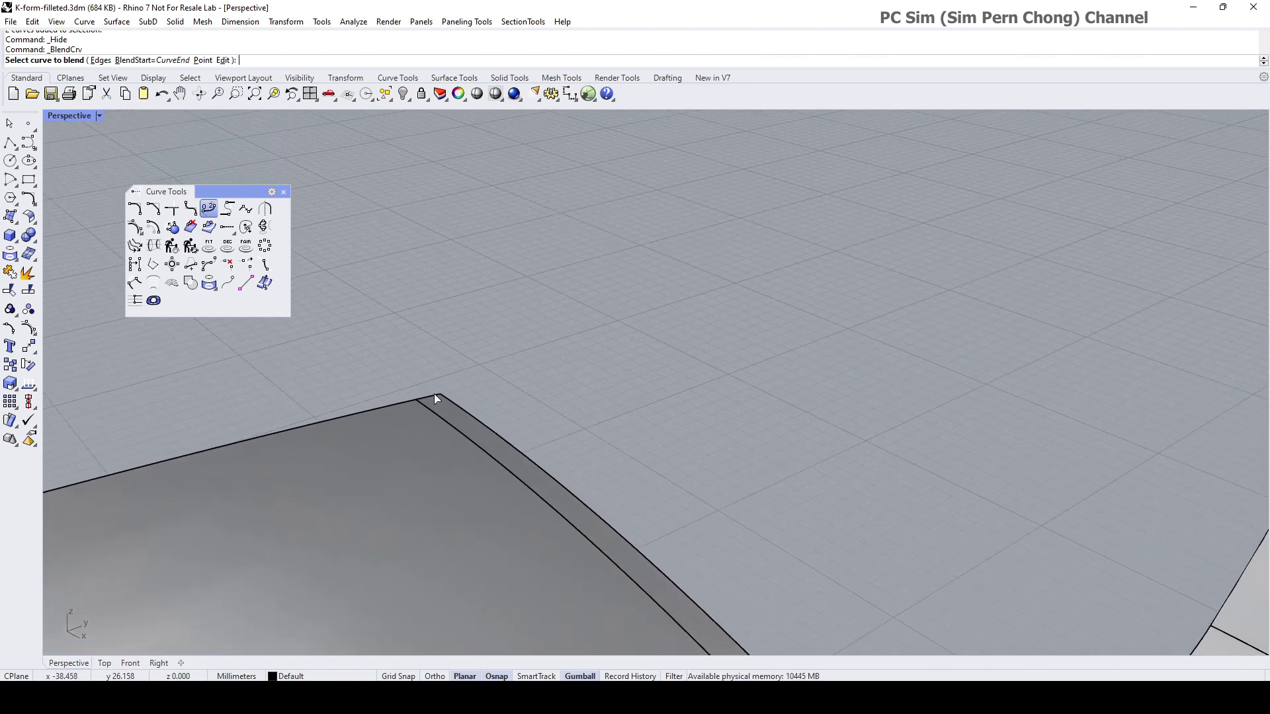
left_click(434, 395)
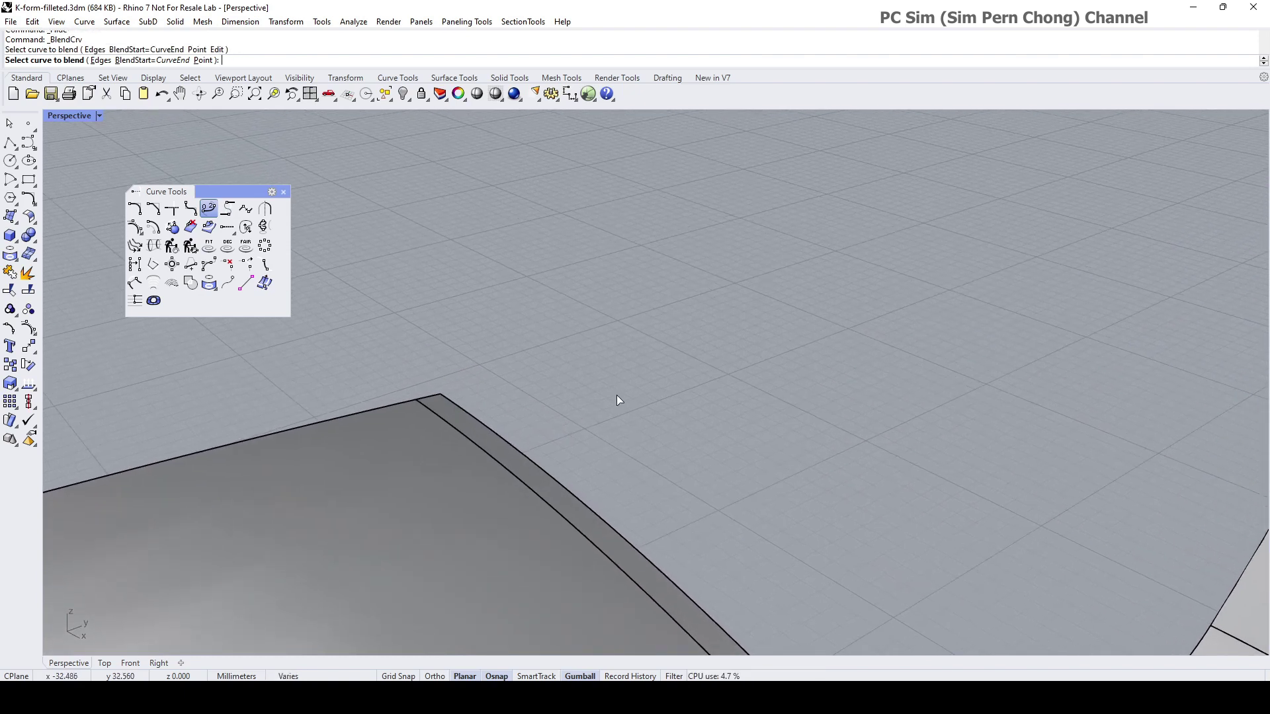
scroll(621, 395, "down", 8)
scroll(640, 441, "up", 10)
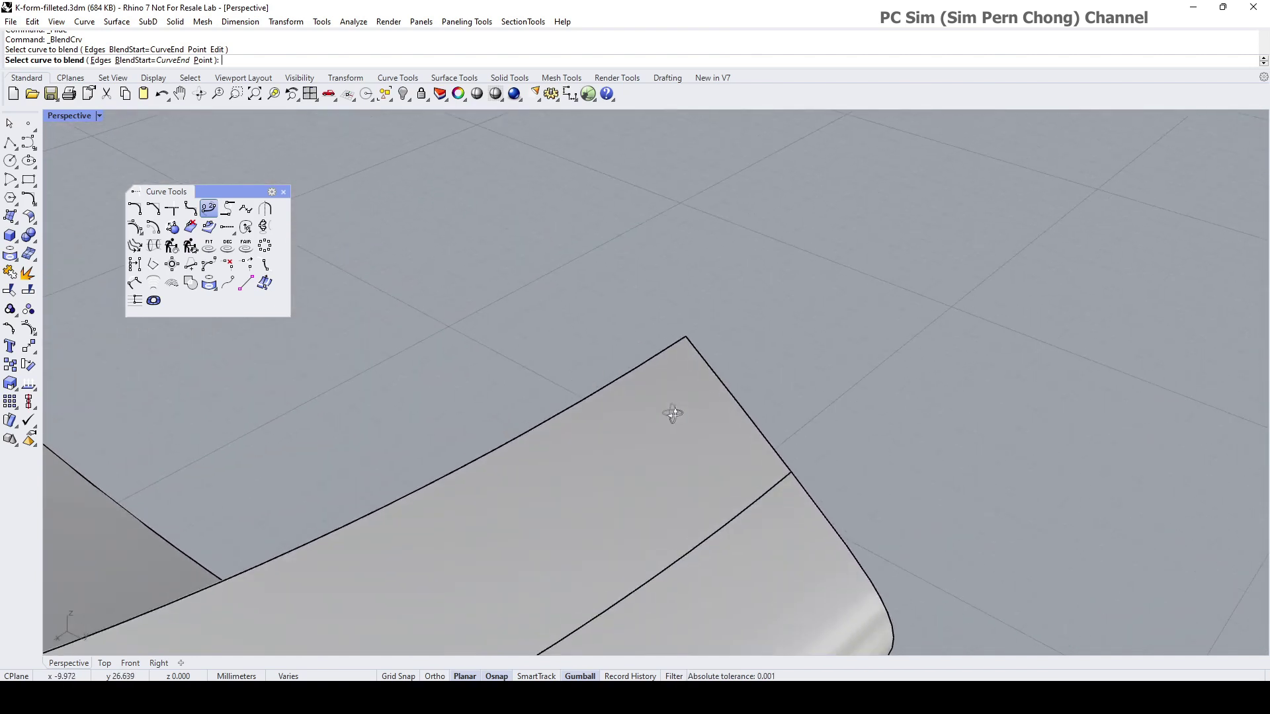
left_click(697, 355)
Step: Set the blend's continuity at end 2, on the rim, to Position, keeping Curvature at end 1
scroll(707, 360, "down", 10)
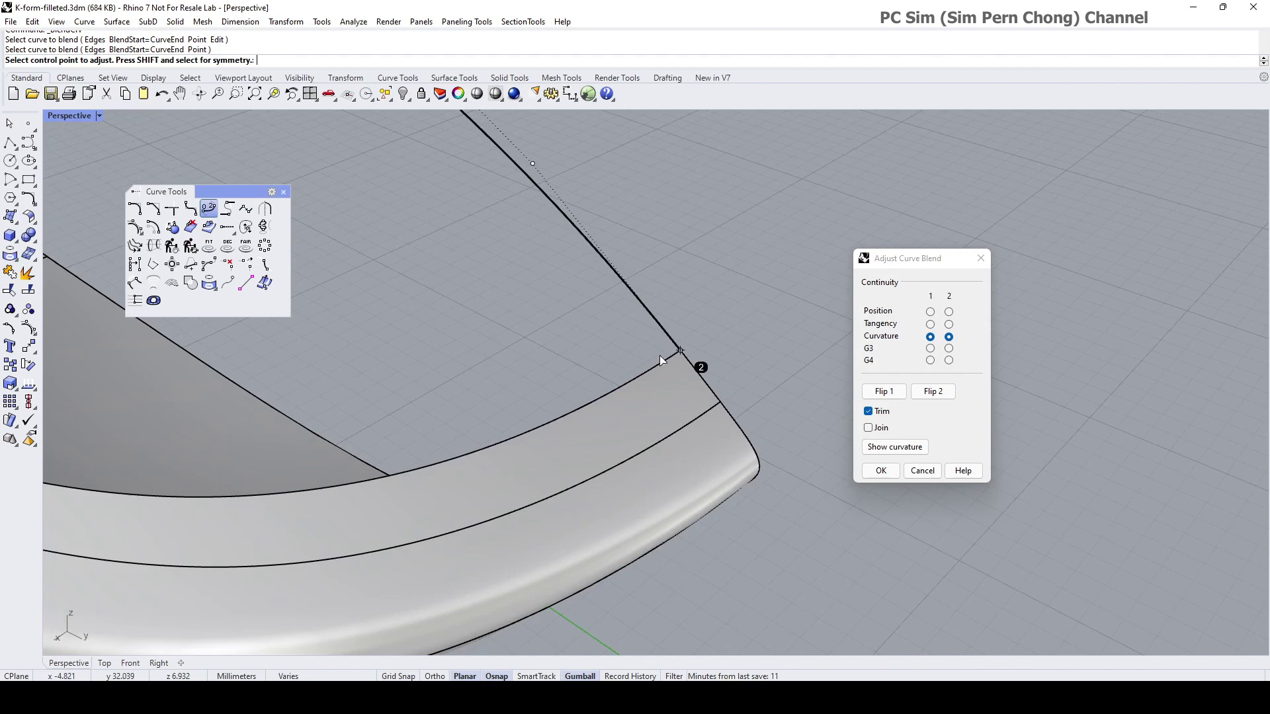
scroll(595, 383, "up", 8)
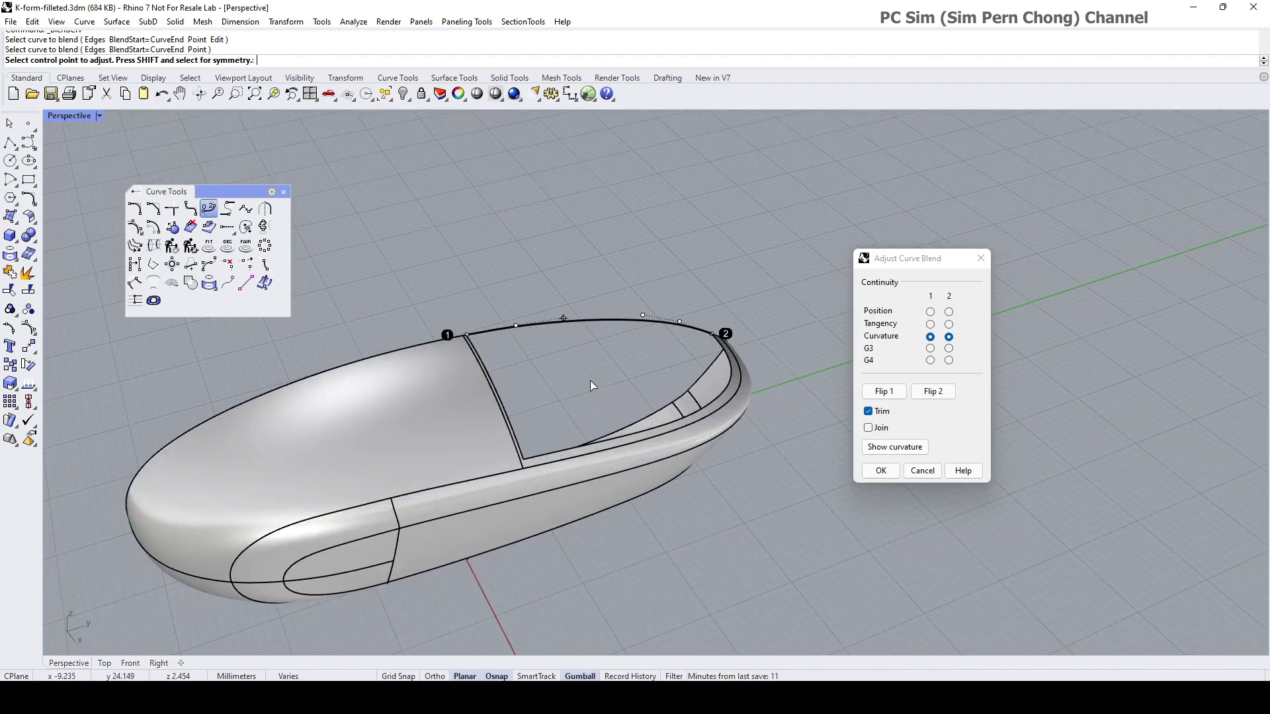
scroll(450, 377, "up", 3)
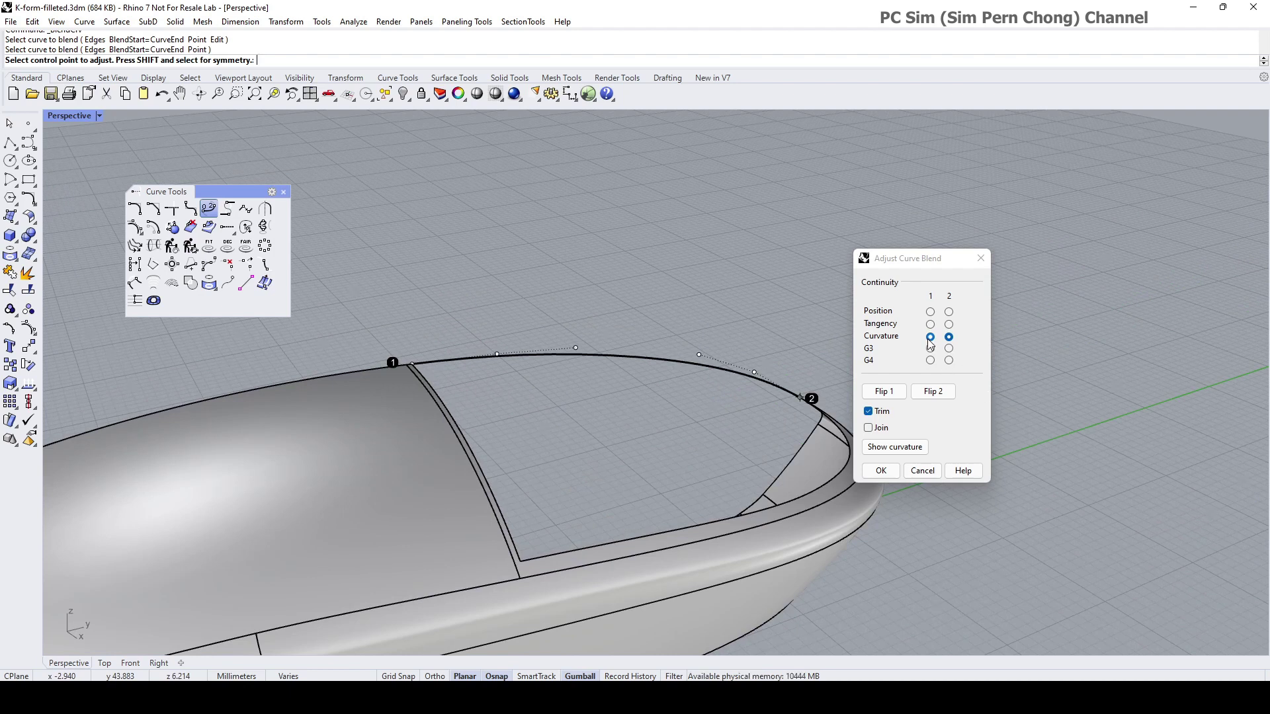
right_click_drag(685, 399, 494, 433, "shift")
scroll(615, 434, "up", 3)
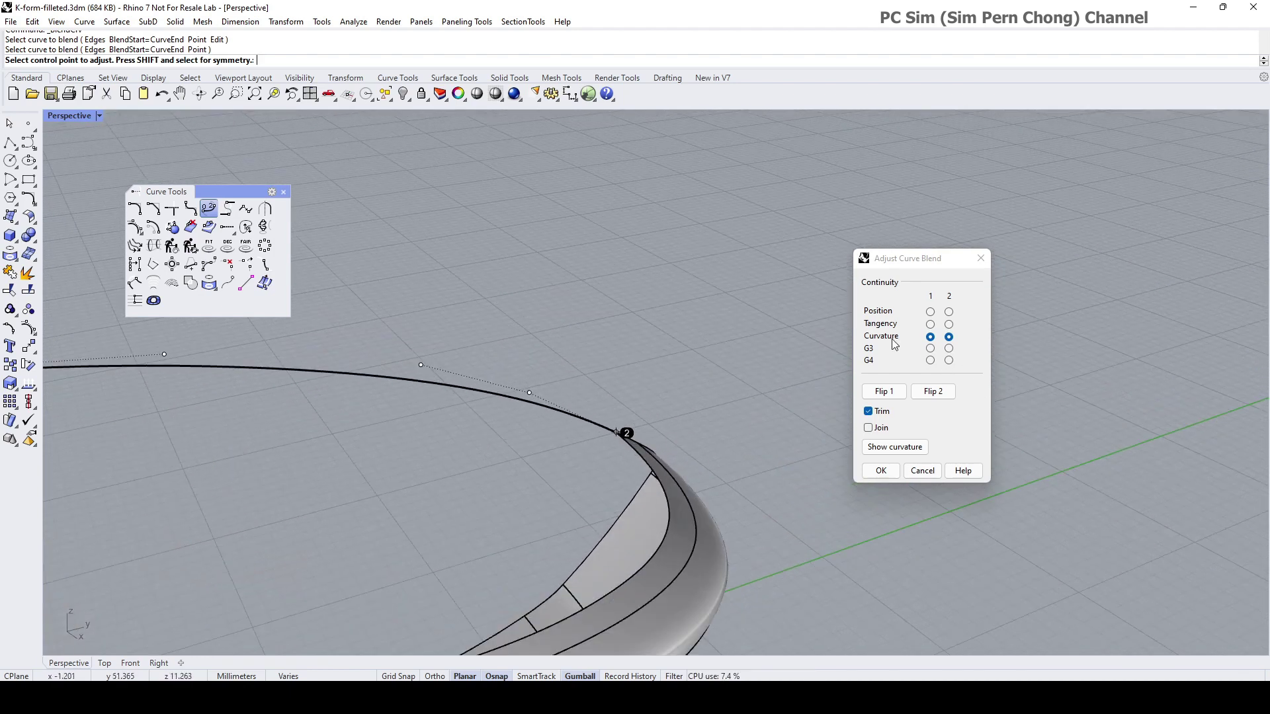
left_click(949, 312)
Step: Reshape the blend by moving its two inner control points toward the rim, lowering the outer one for a smooth downward arc
scroll(554, 394, "down", 3)
right_click_drag(522, 414, 668, 450, "shift")
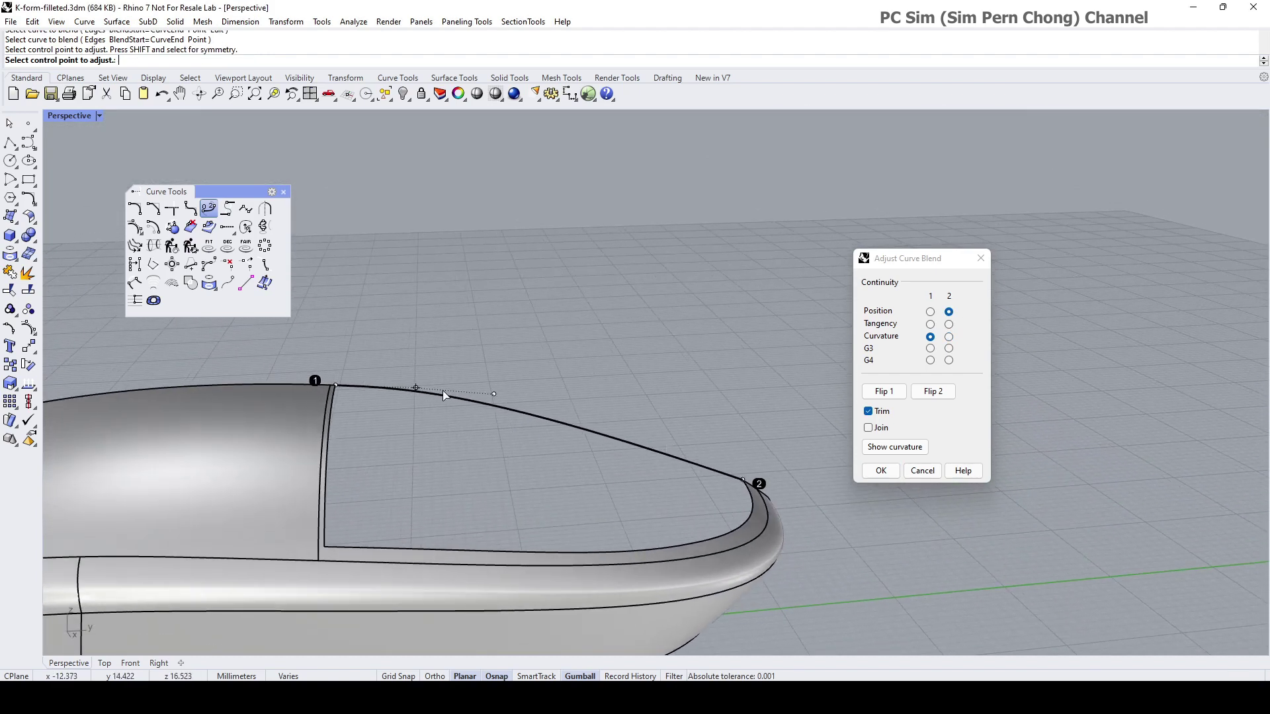
left_click_drag(416, 389, 454, 389)
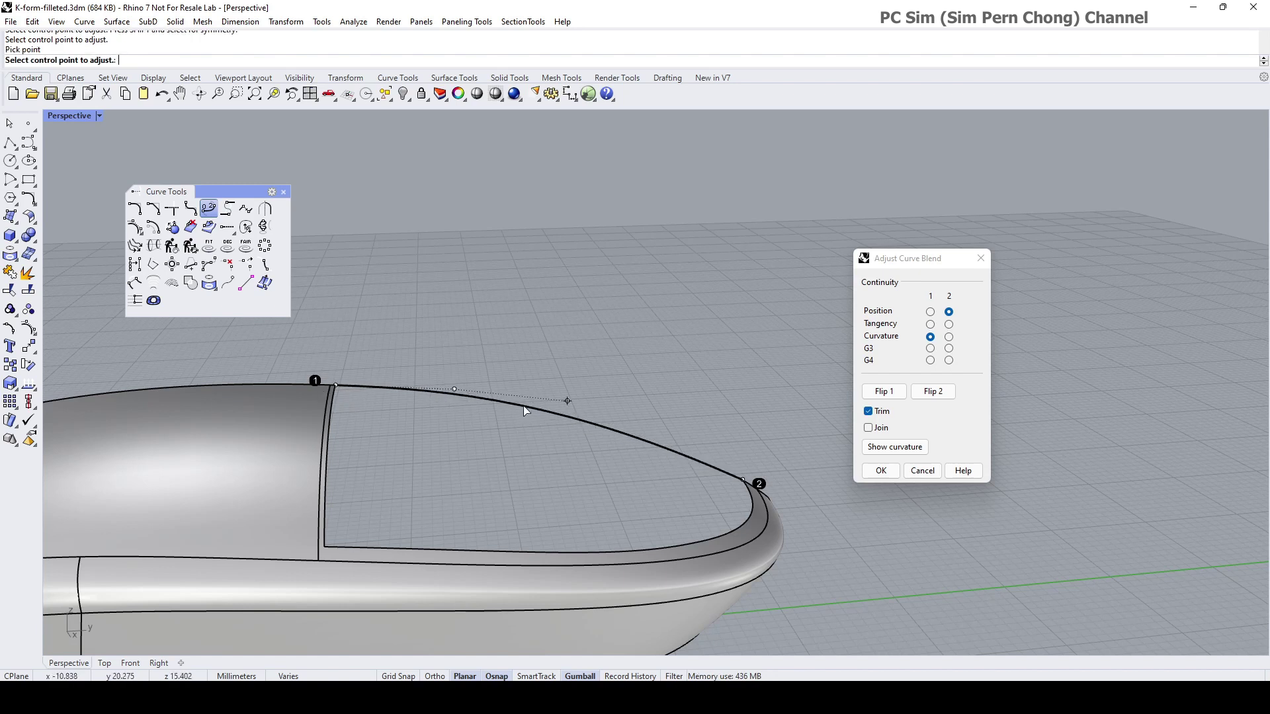
left_click_drag(568, 400, 614, 434)
right_click_drag(613, 433, 487, 417)
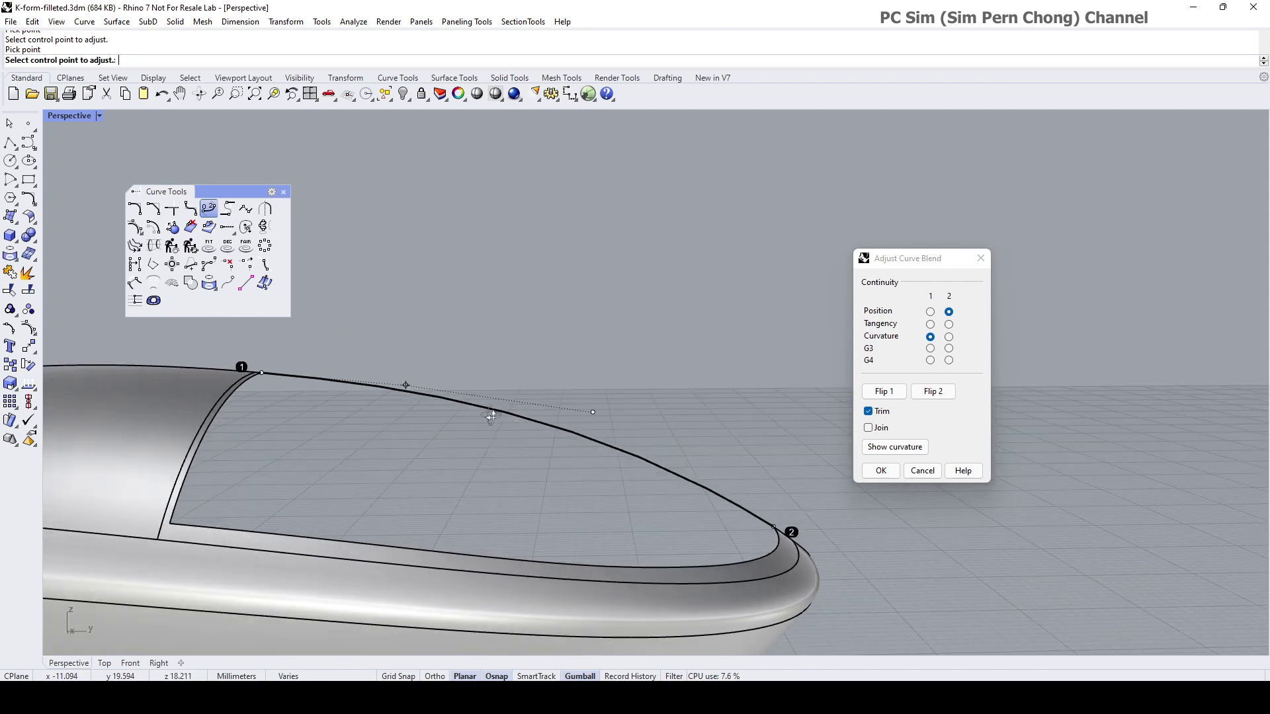
left_click_drag(593, 415, 606, 415)
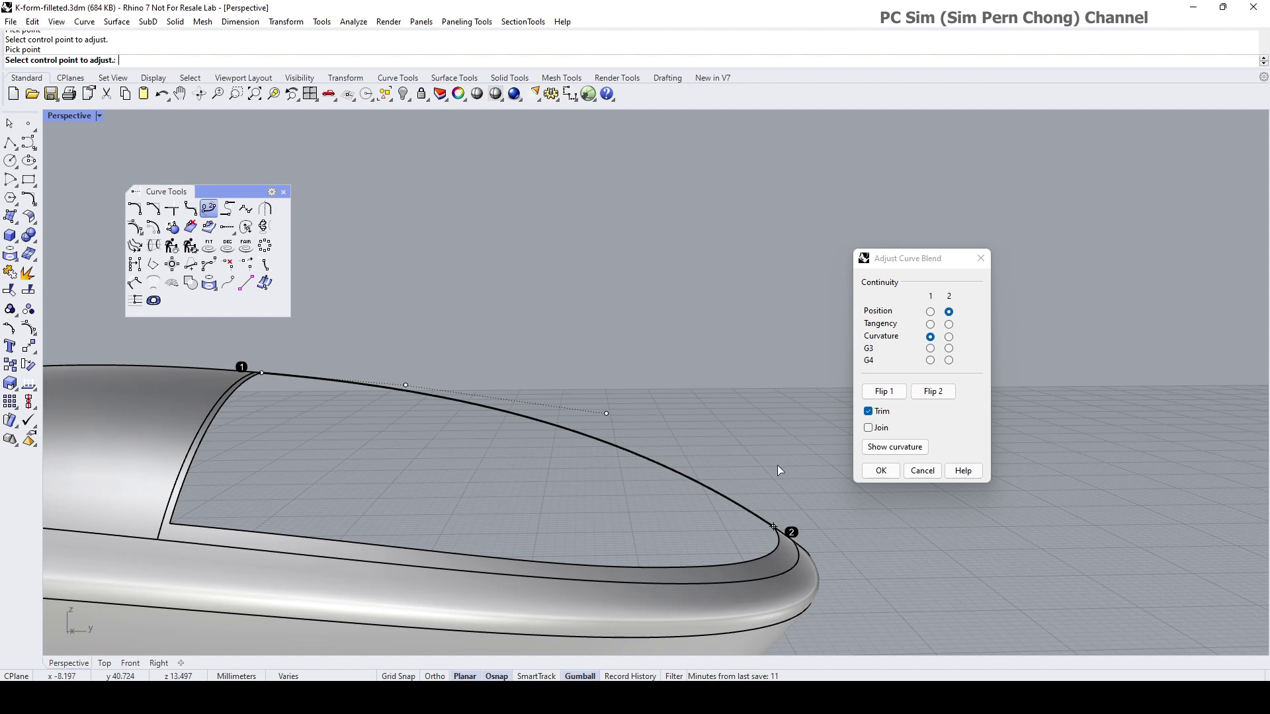
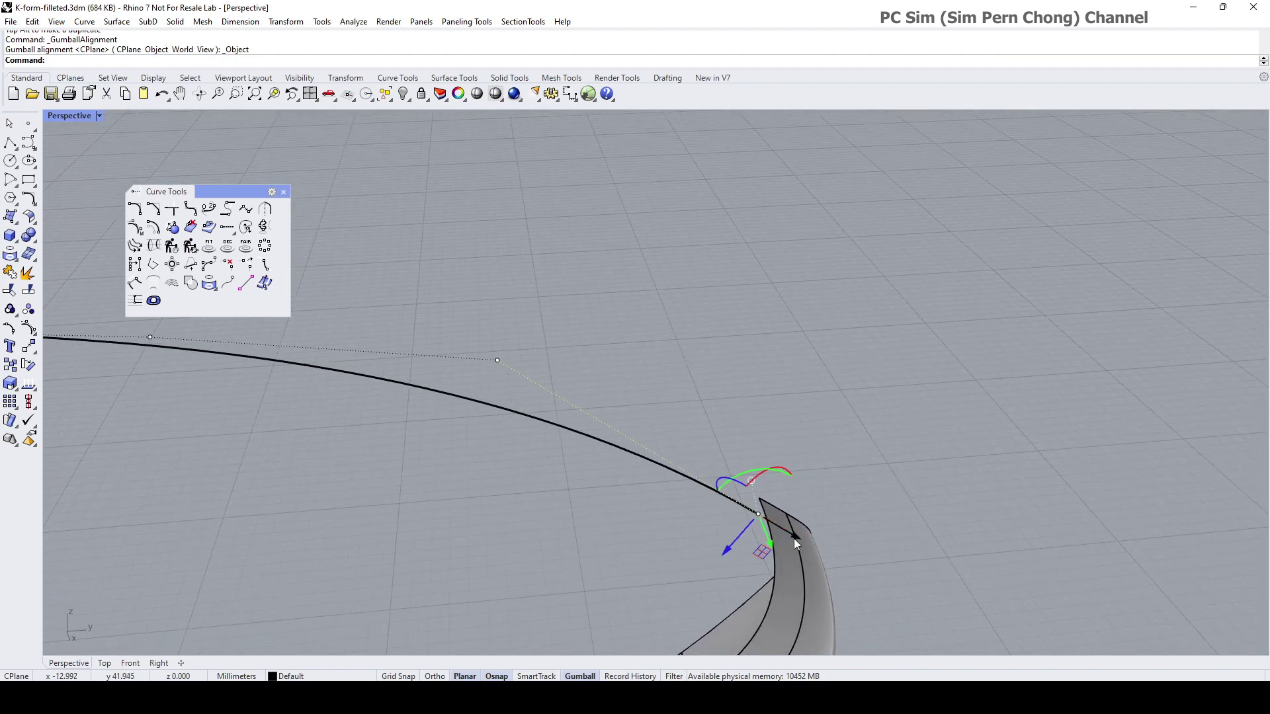
Step: Move the blend curve's rim-side end point slightly outward along its object-aligned direction, extending it past the rim edge
mouse_move(799, 537)
left_mouse_down()
mouse_move(822, 555)
mouse_move(813, 546)
left_mouse_up()
right_click_drag(812, 546, 680, 436)
left_click(780, 475)
right_click_drag(898, 466, 656, 409, "shift")
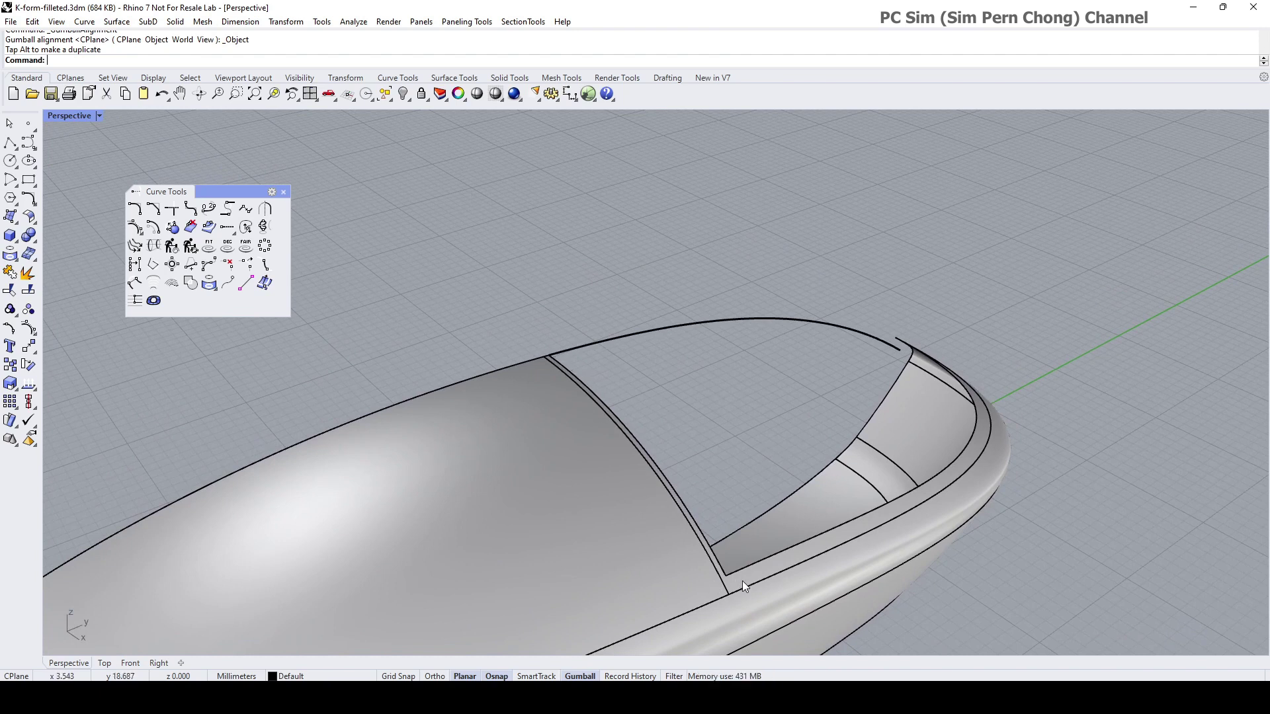
Step: Duplicate the top surface's cross edge along the cut-out as a curve
left_click(10, 254)
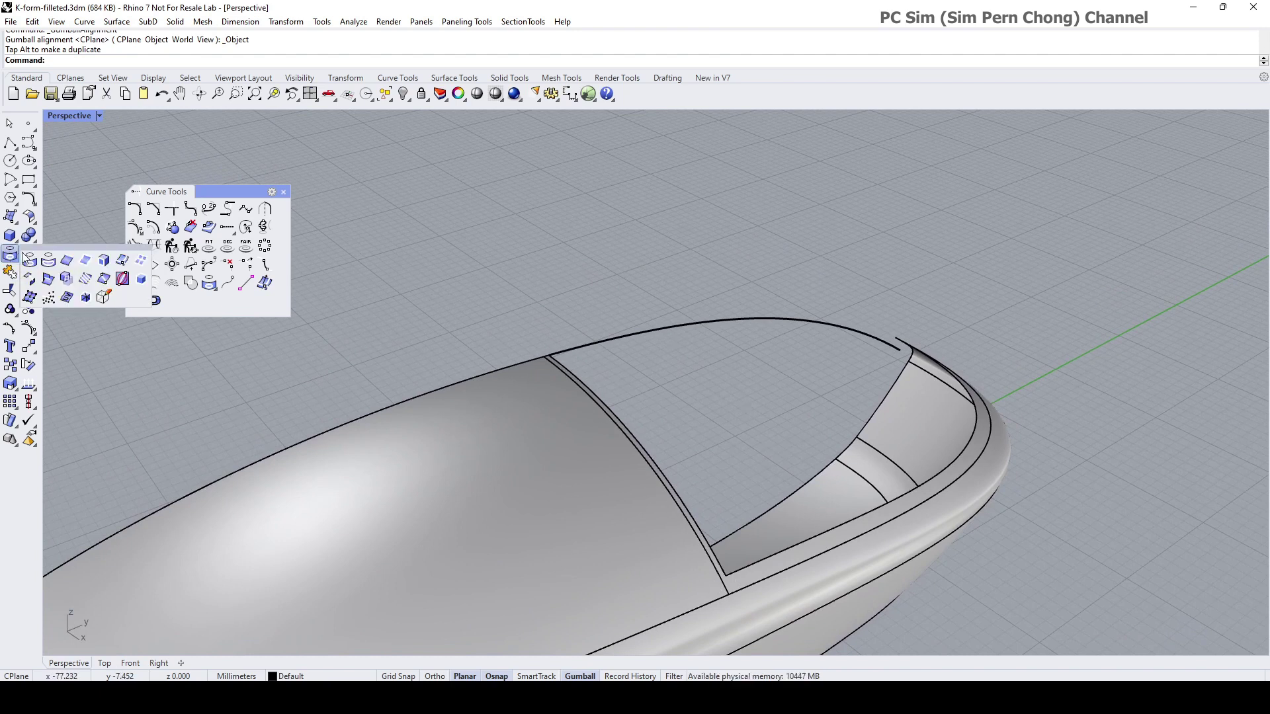
left_click_drag(53, 249, 121, 329)
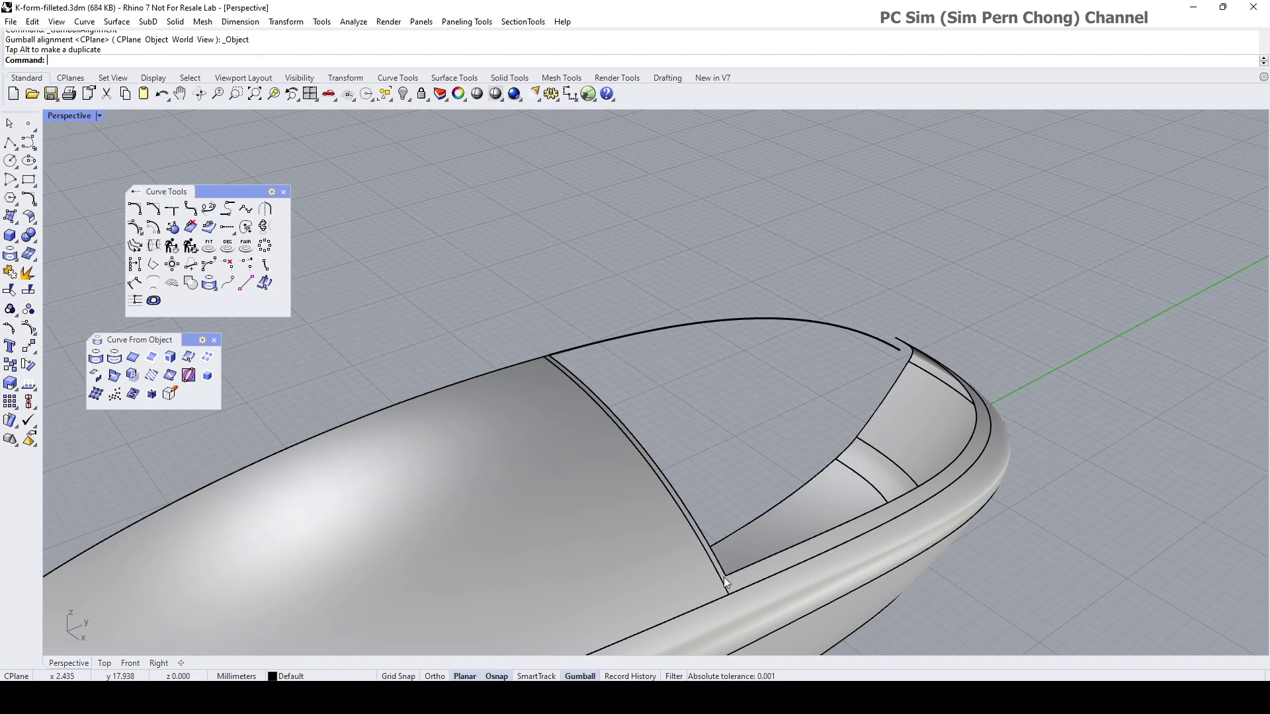
left_click(130, 358)
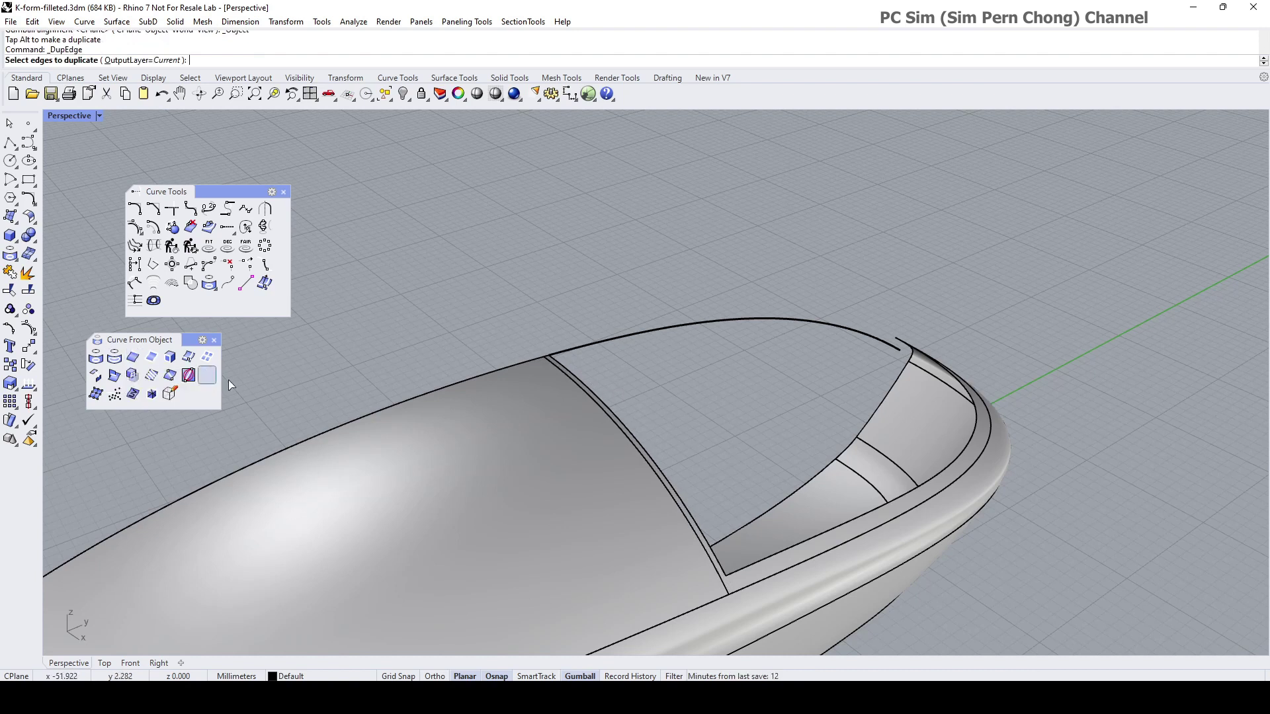
left_click(573, 372)
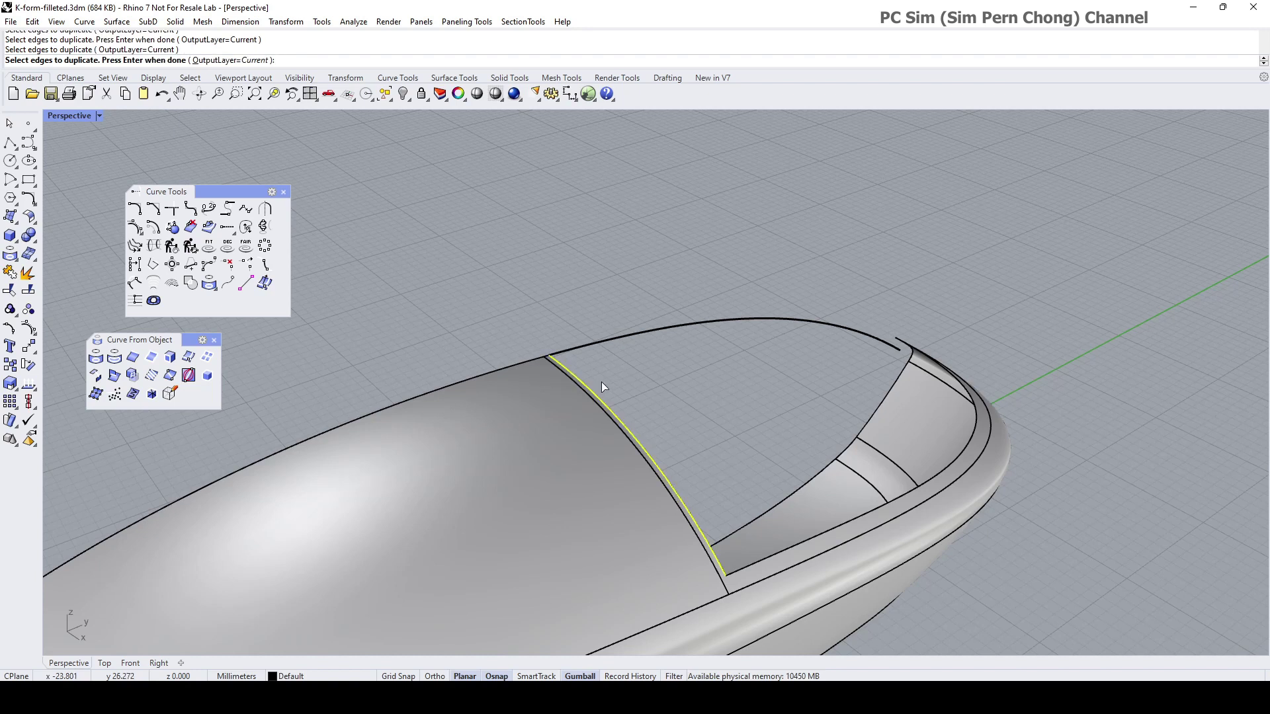
key("Return")
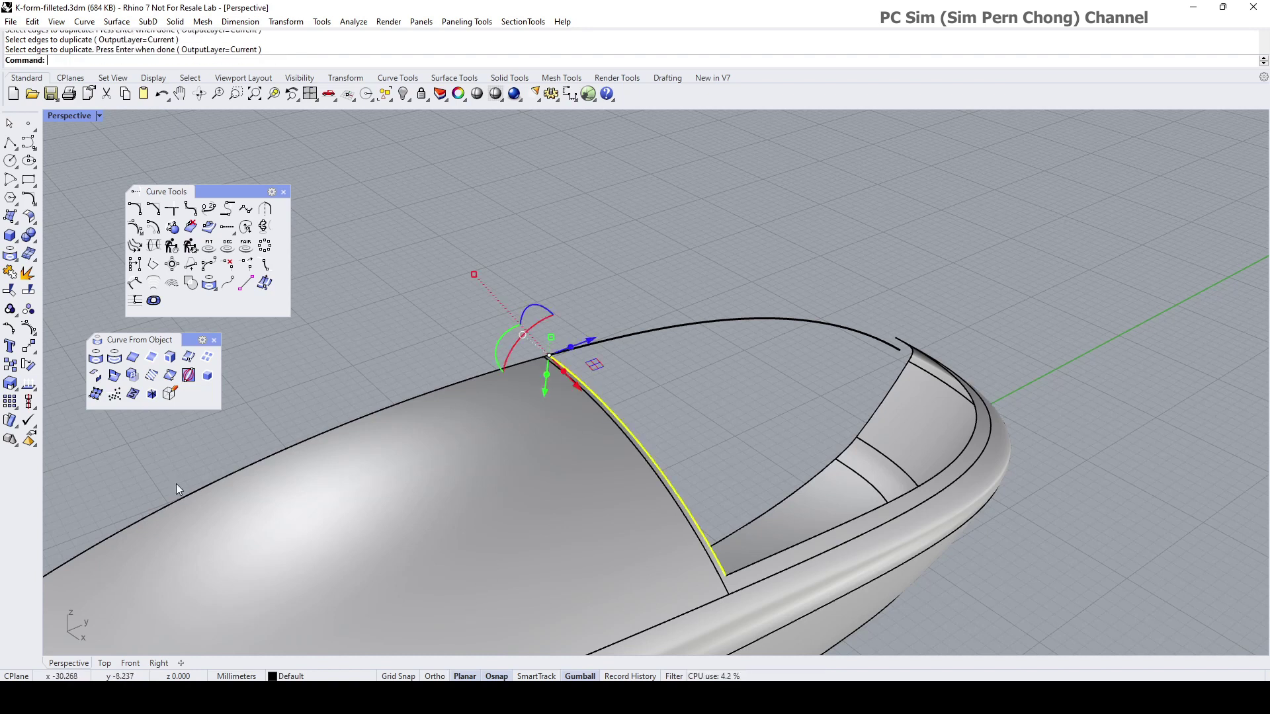
Step: Show the control points of the duplicated edge curve and try to select it for a non-uniform rebuild
left_click(28, 329)
scroll(720, 537, "up", 2)
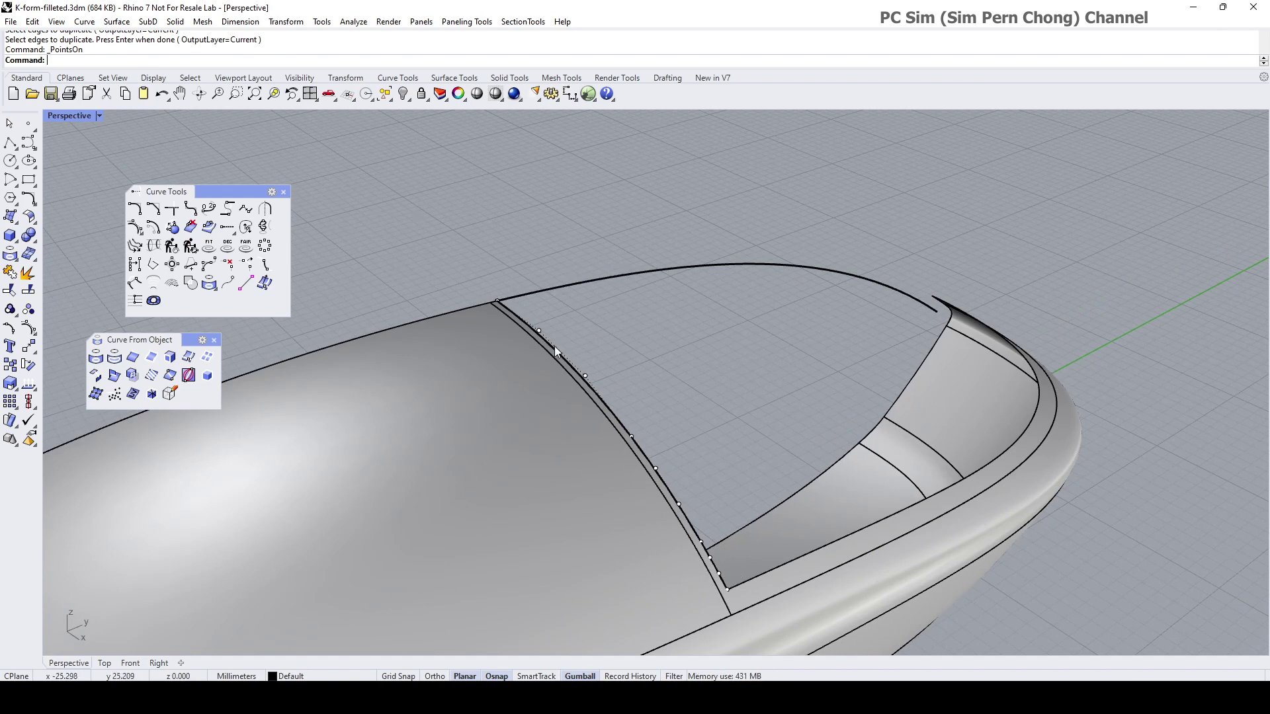
left_click(191, 248)
left_click(557, 350)
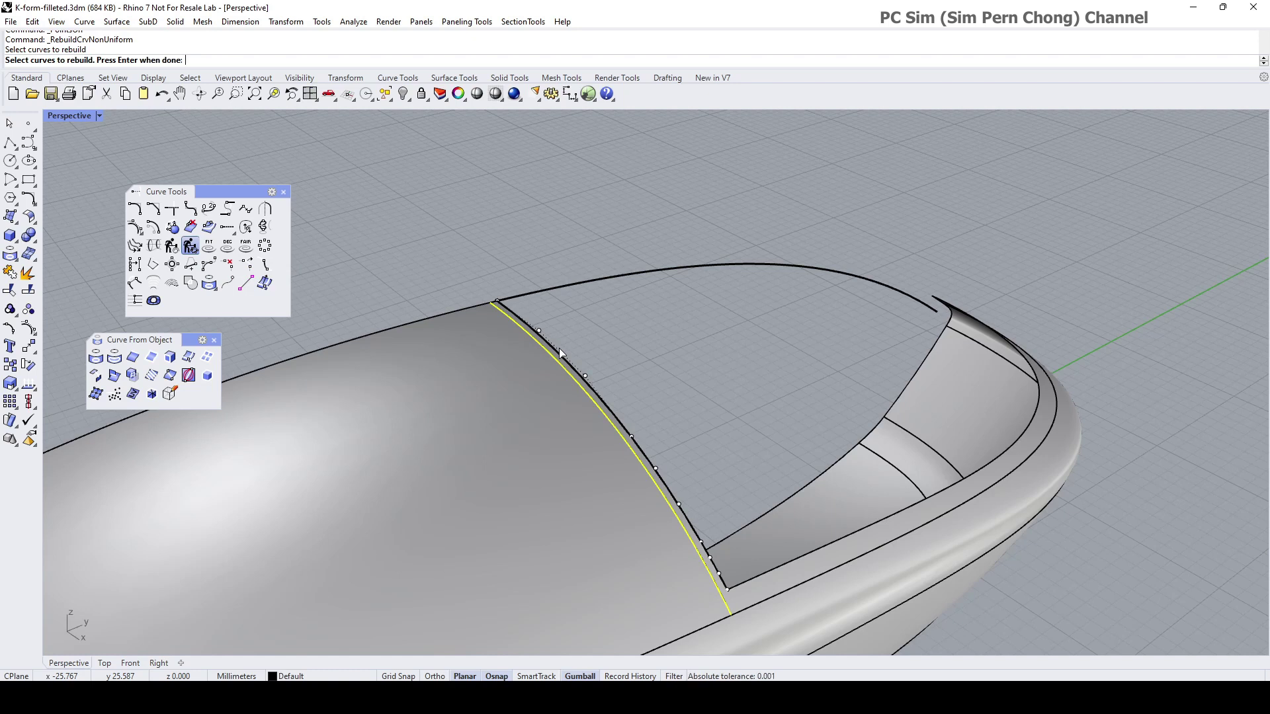
key("Return")
key("Escape")
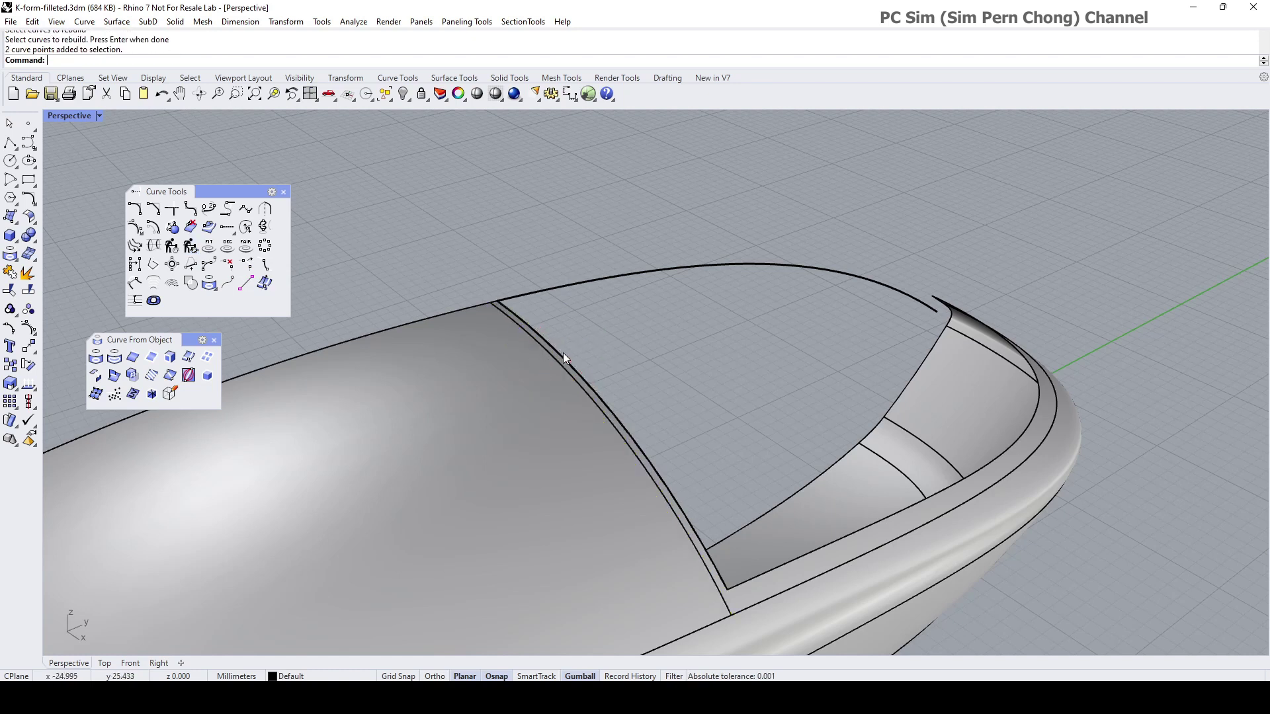
Step: Rebuild the duplicated edge curve non-uniformly with a maximum of 6 points
left_click(562, 356)
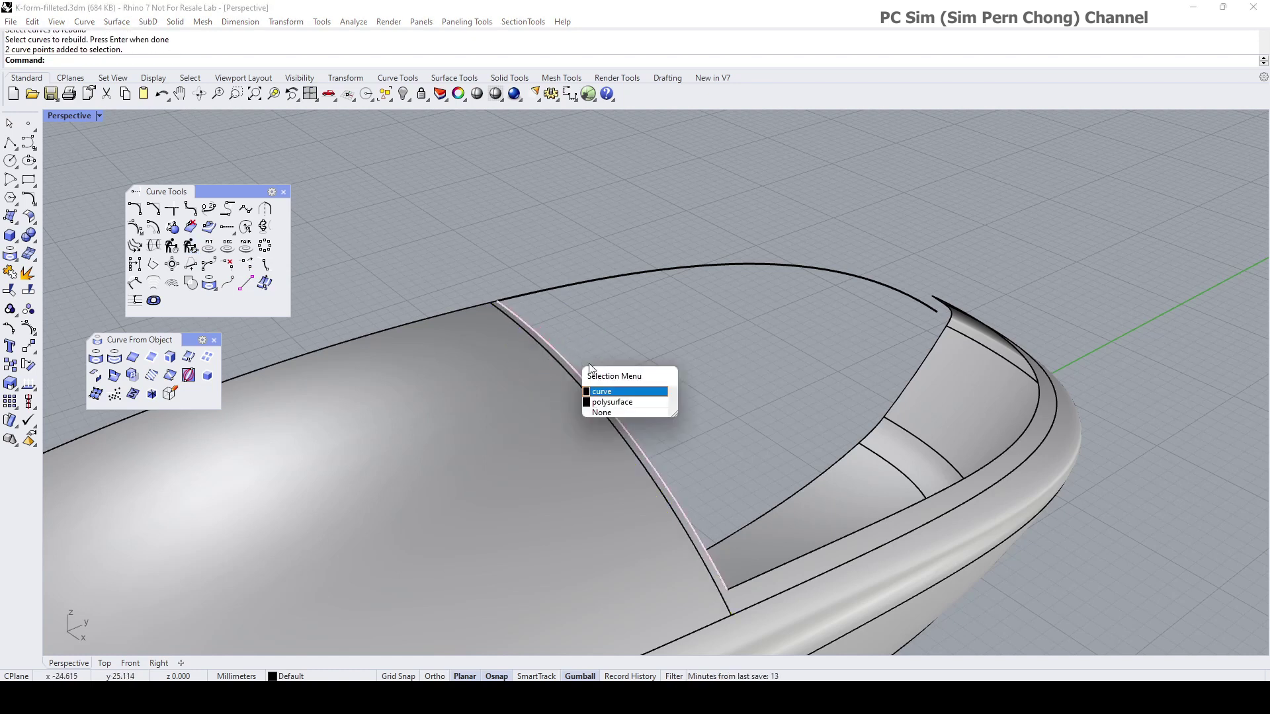
left_click(613, 392)
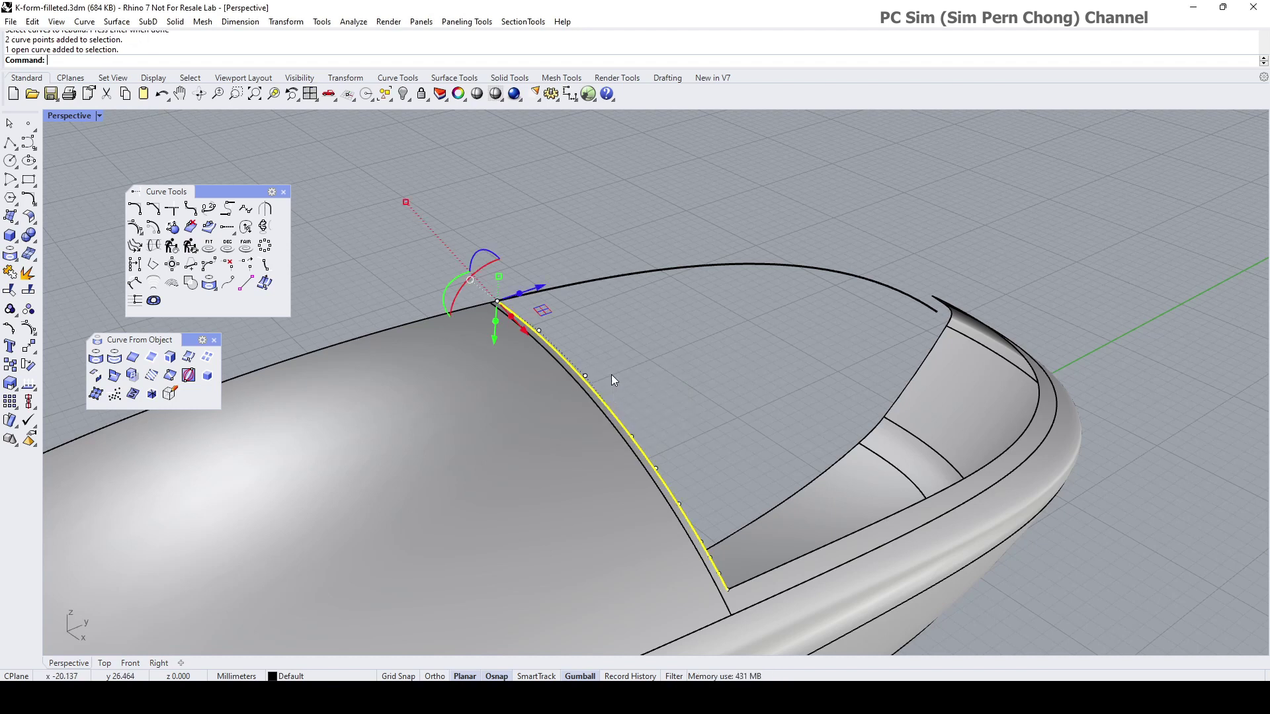
key("Return")
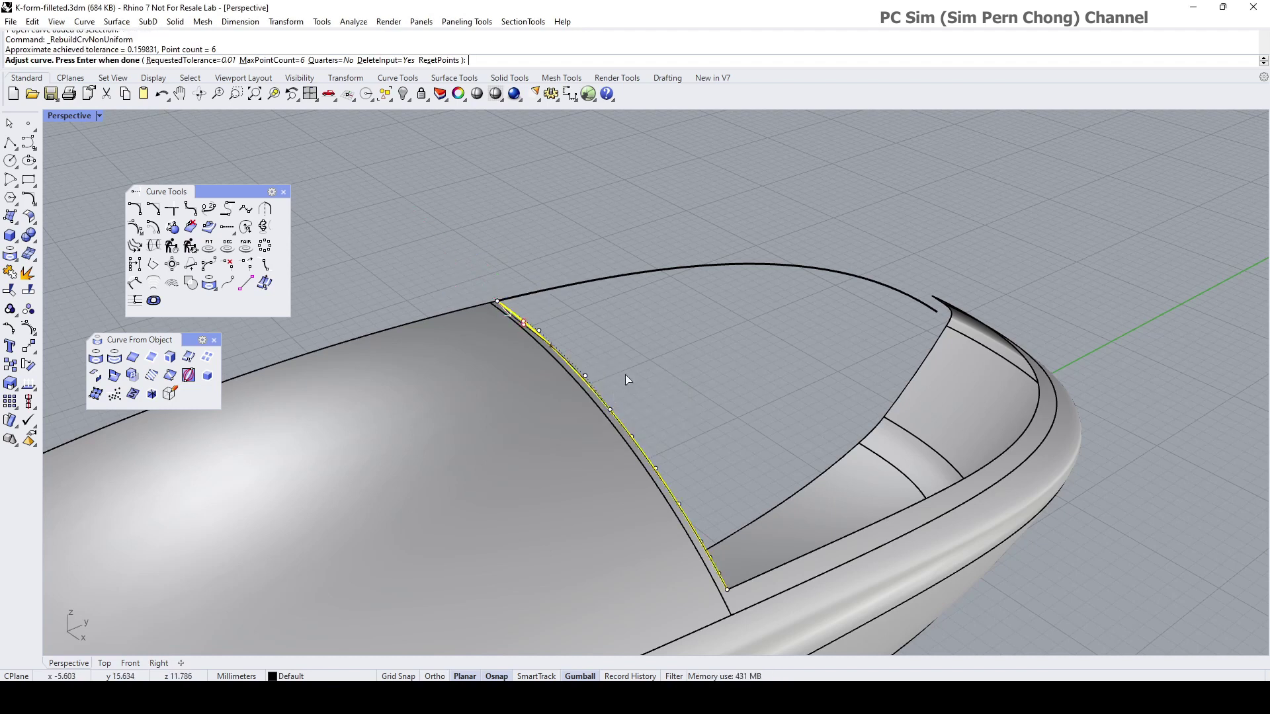
left_click(264, 60)
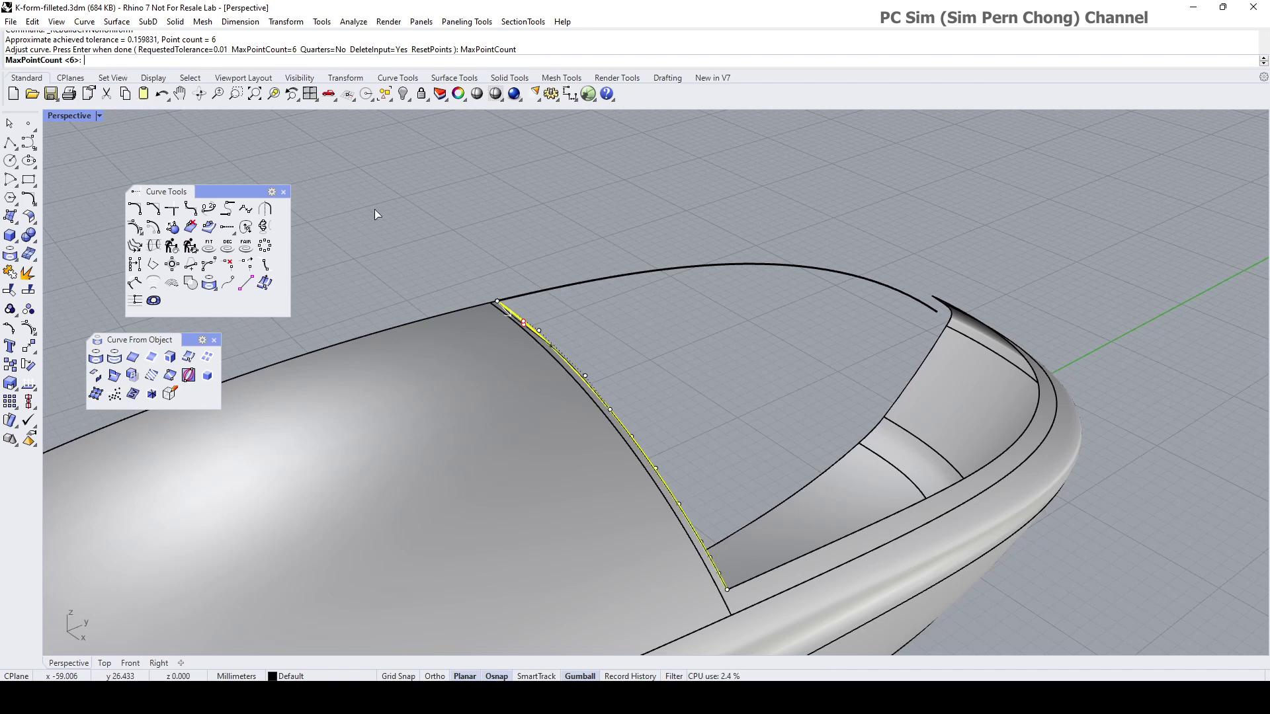
right_click_drag(374, 209, 468, 249, "shift")
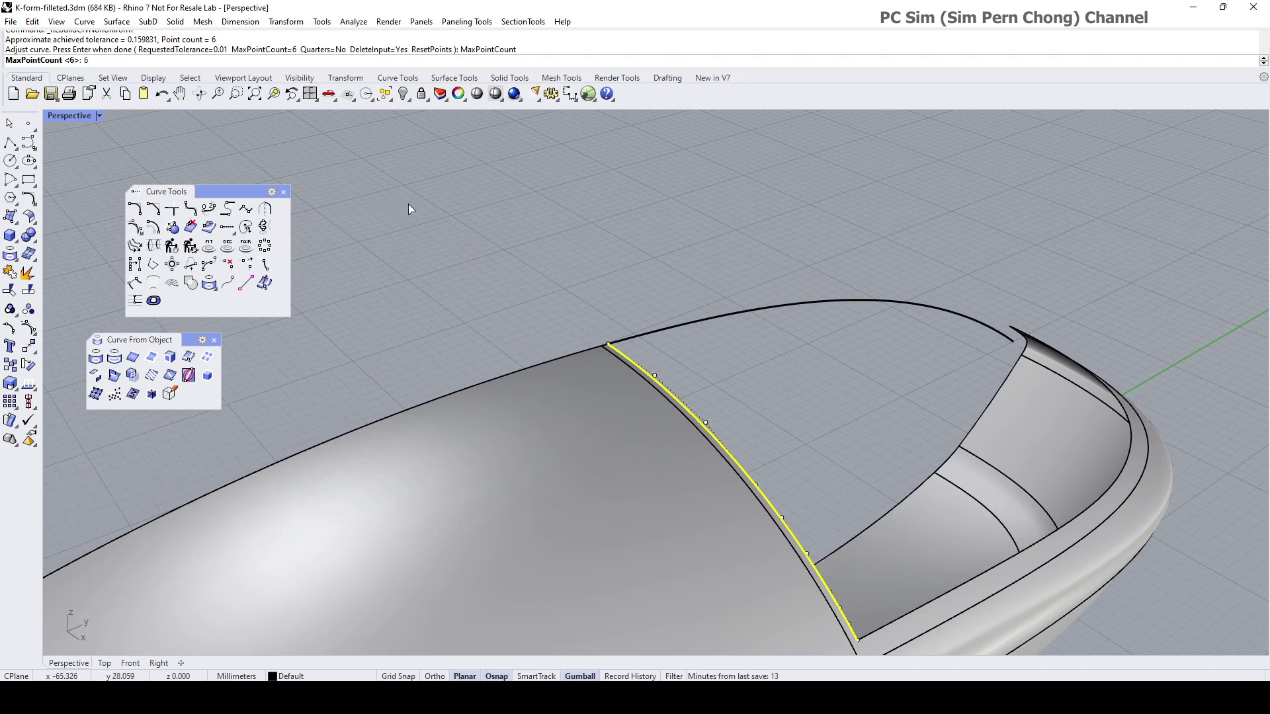
key("Return")
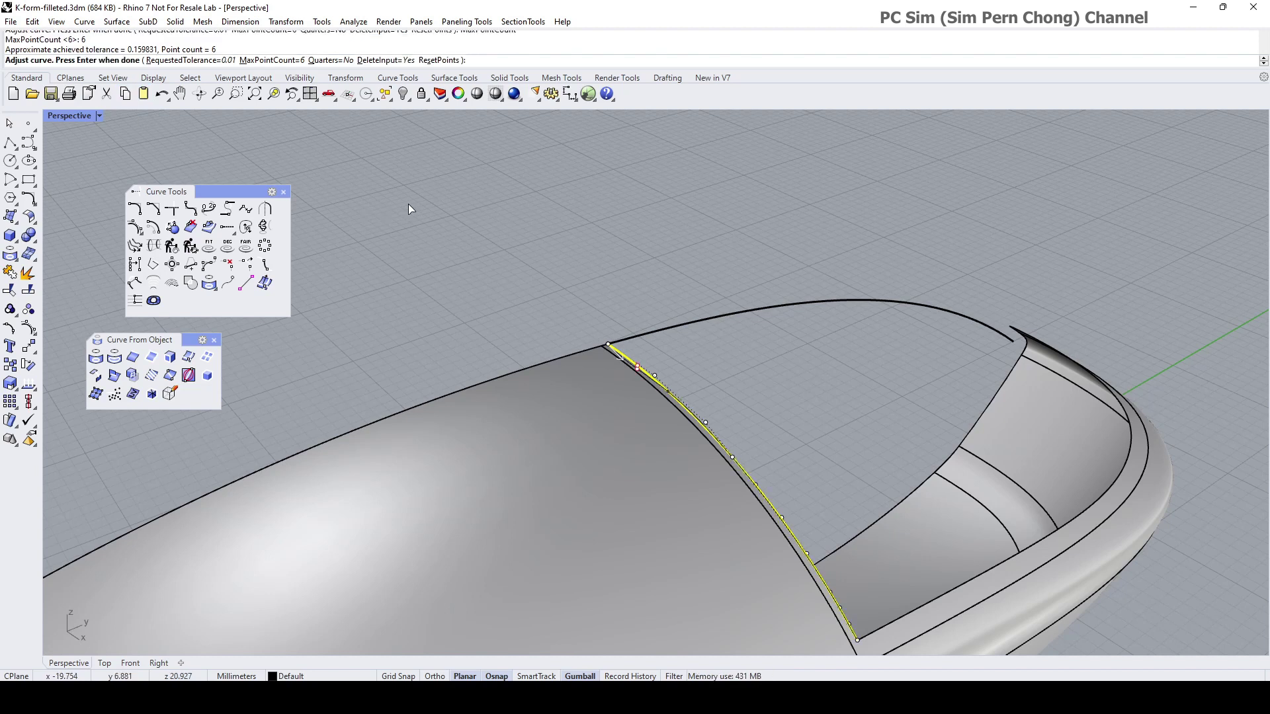
right_click_drag(482, 245, 743, 422)
key("Return")
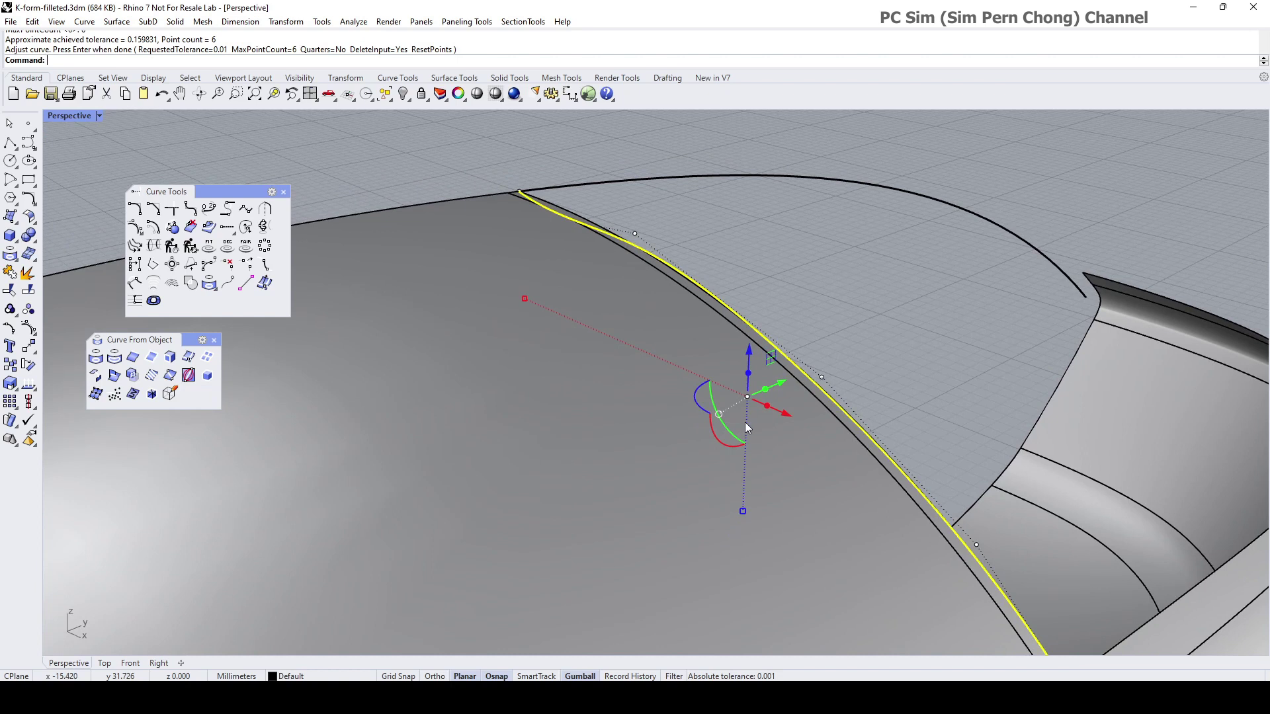
Step: Delete the rebuilt edge curve and duplicate the same cross edge along the cut-out again
key("Delete")
scroll(750, 378, "down", 2)
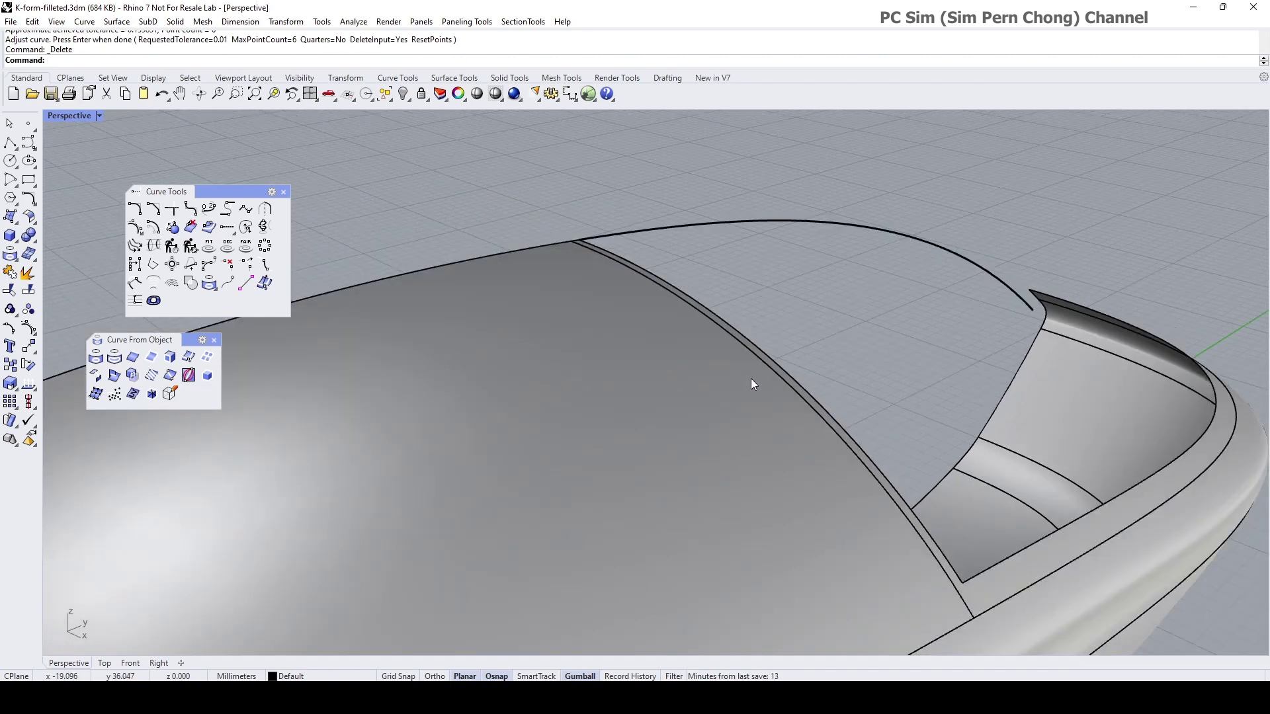
right_click_drag(749, 378, 732, 384, "shift")
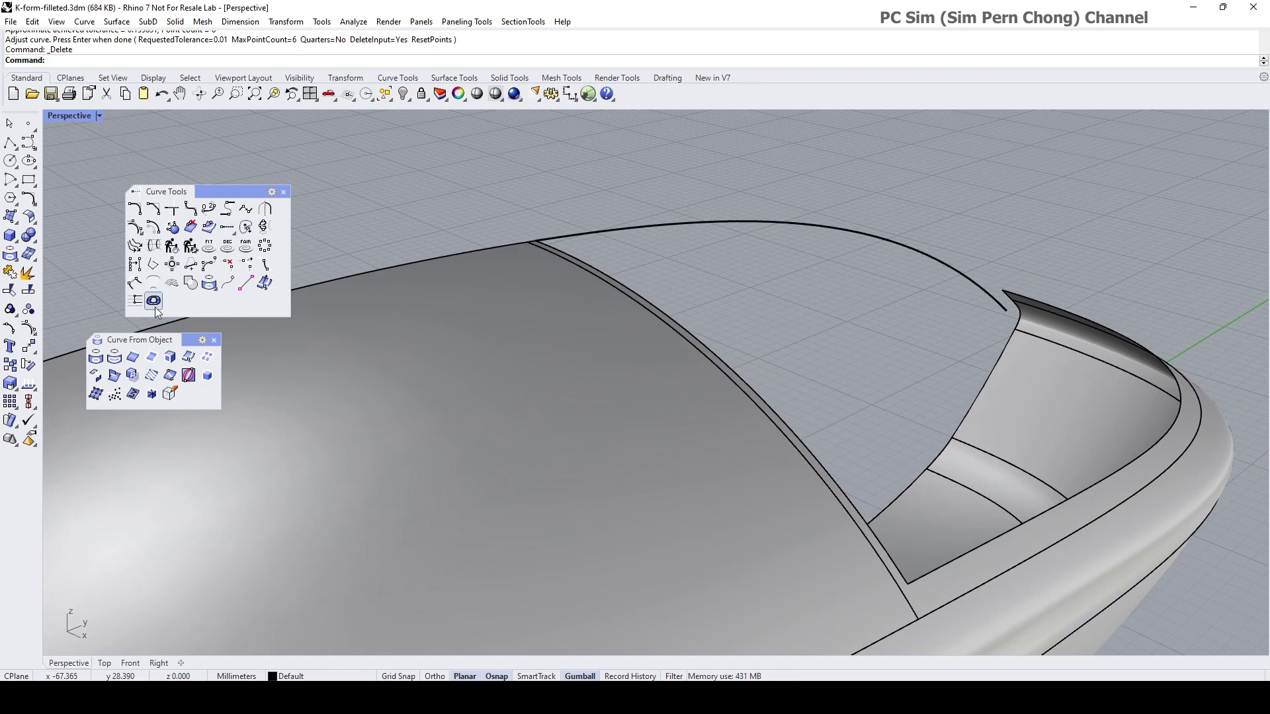
left_click(130, 365)
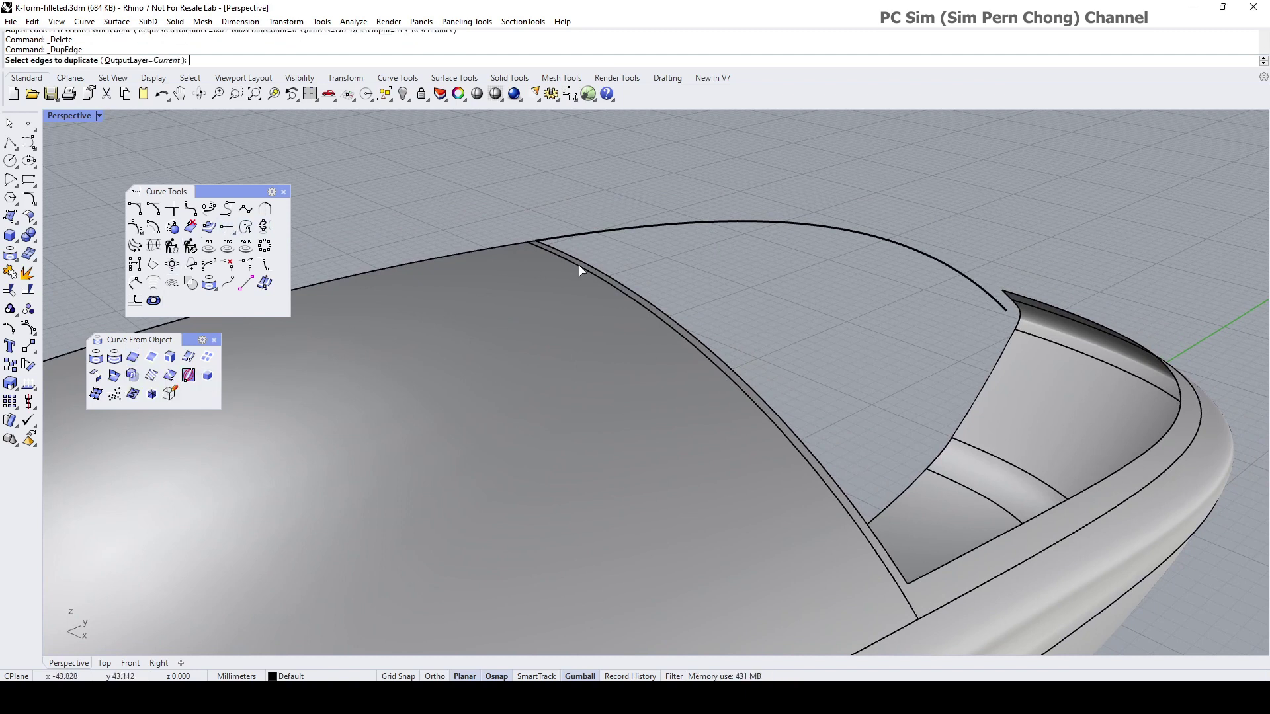
left_click(587, 267)
key("Return")
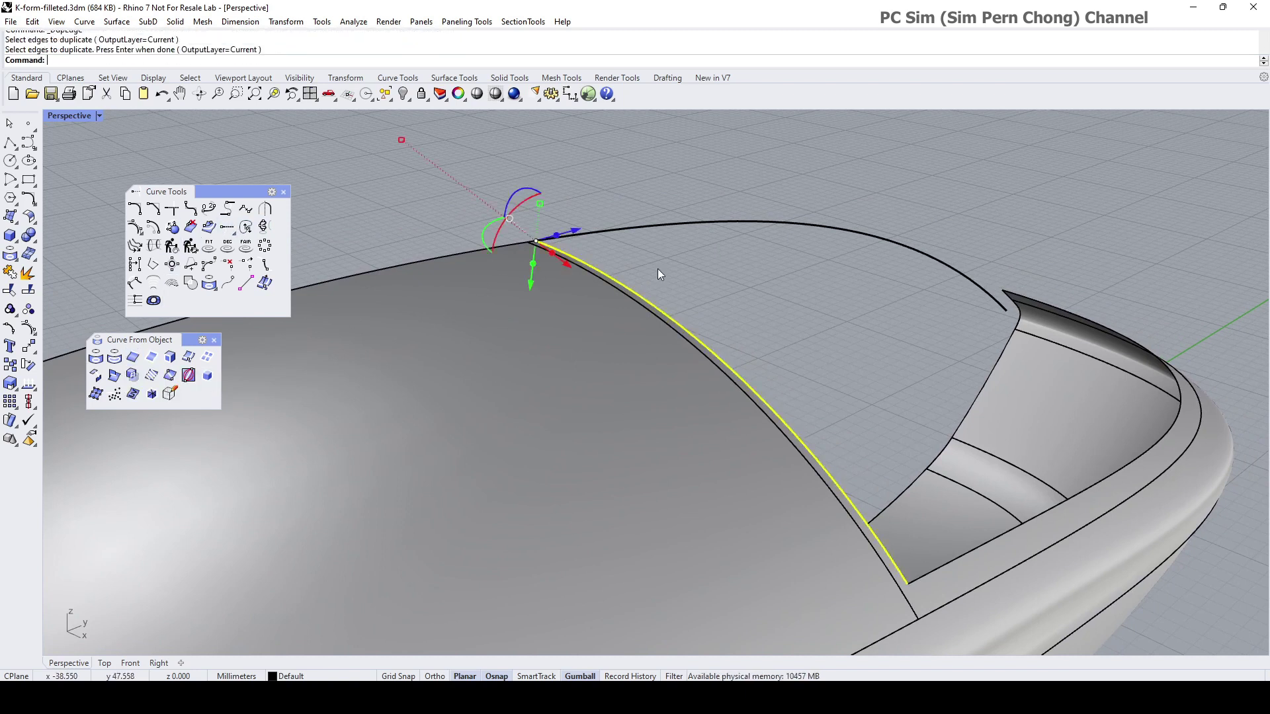
Step: Align the gumball to the CPlane and start a non-uniform rebuild of the new edge curve with a maximum of 7 points
right_click(586, 676)
left_click(633, 536)
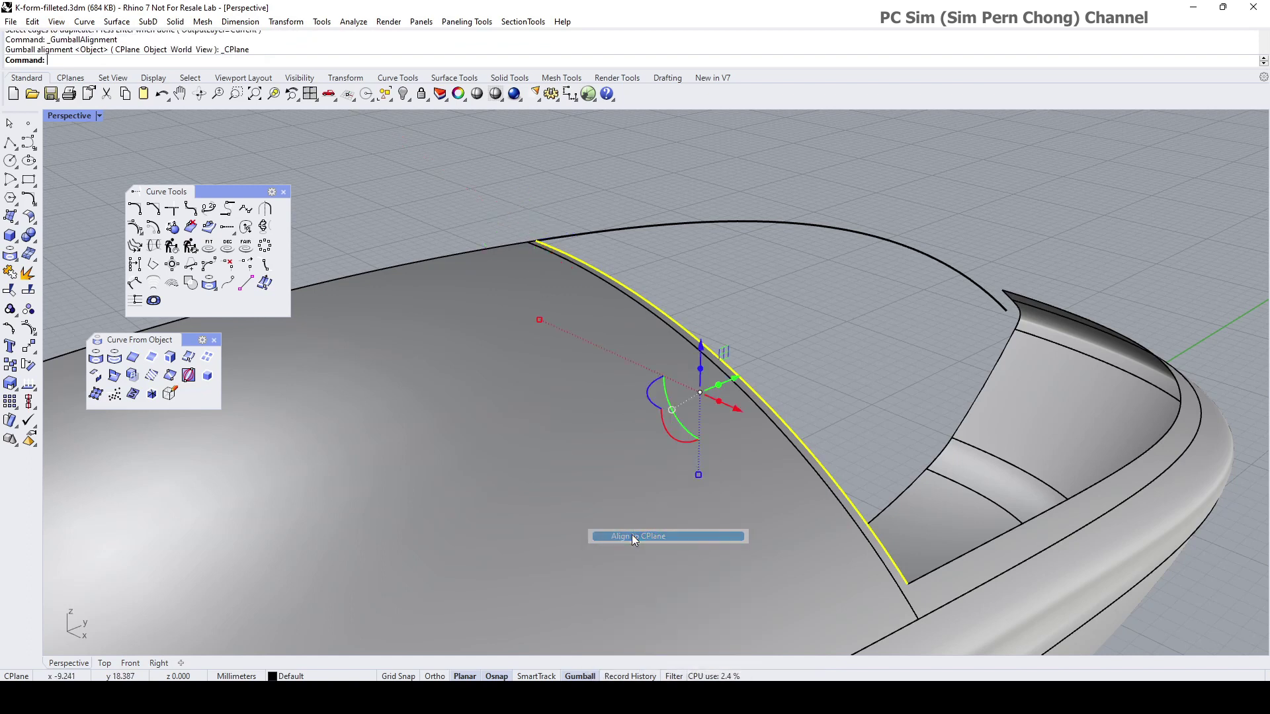
left_click(189, 247)
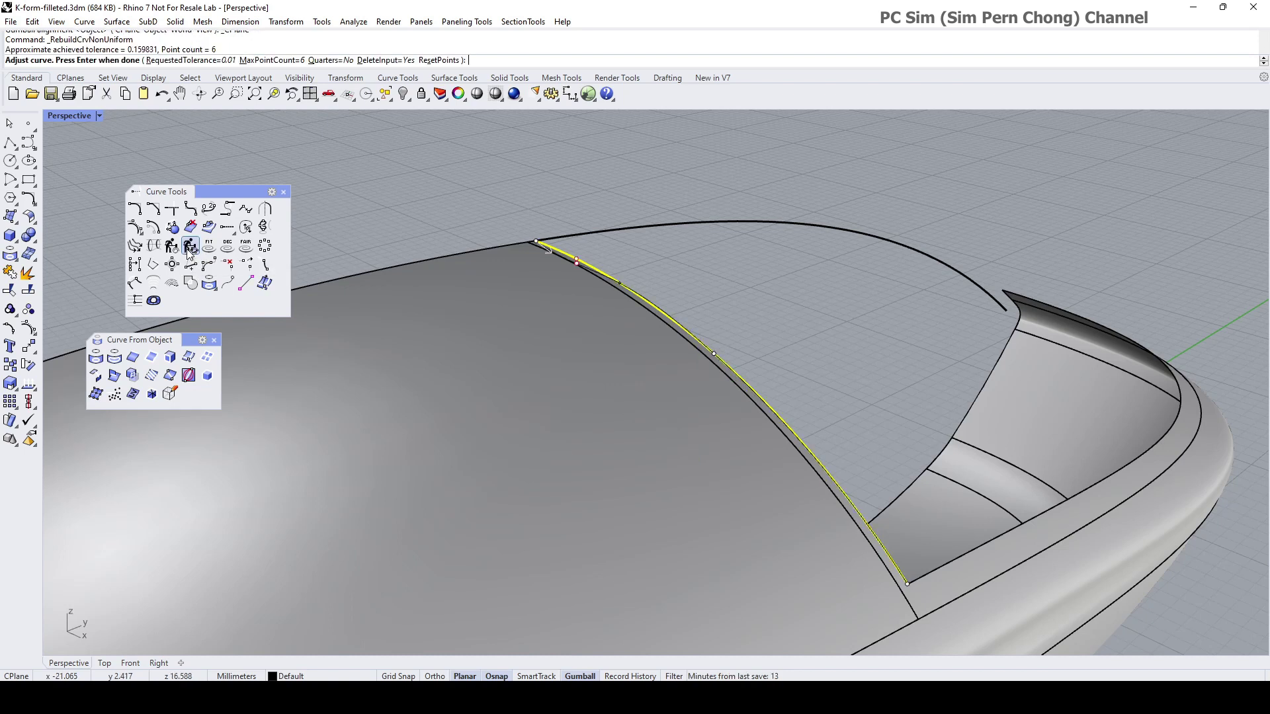
left_click(270, 60)
right_click_drag(504, 223, 507, 229)
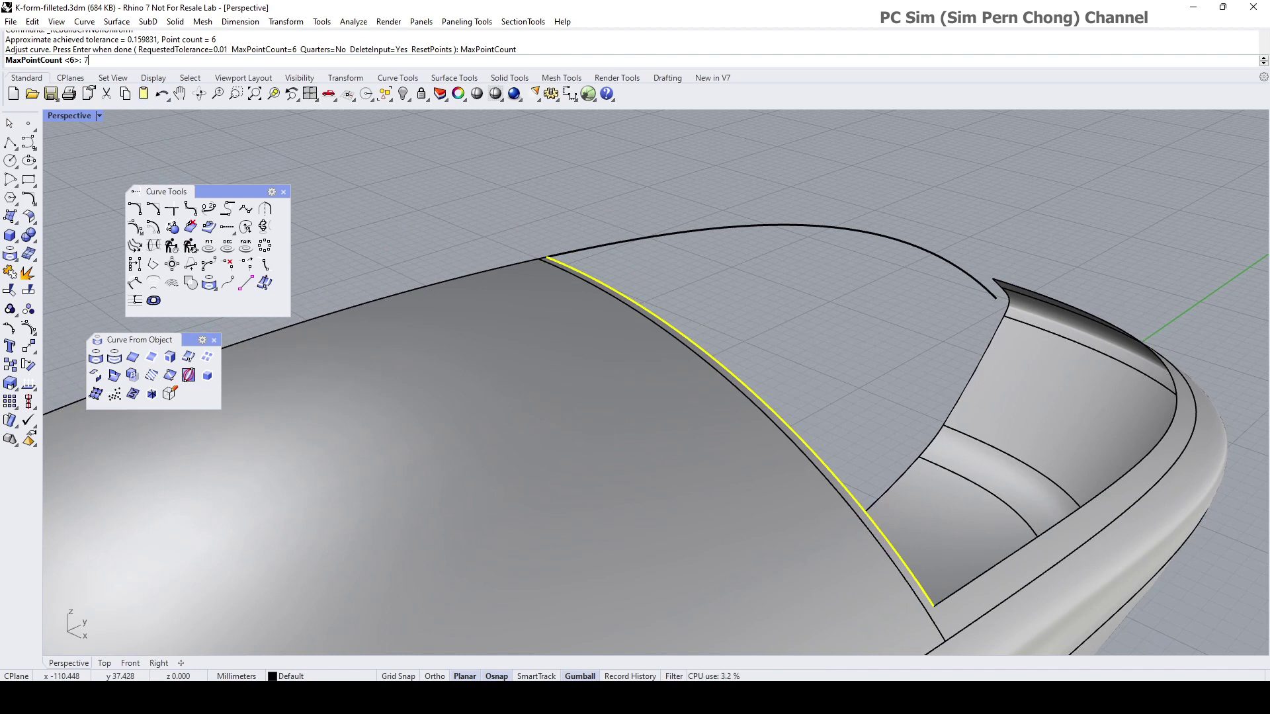
key("Return")
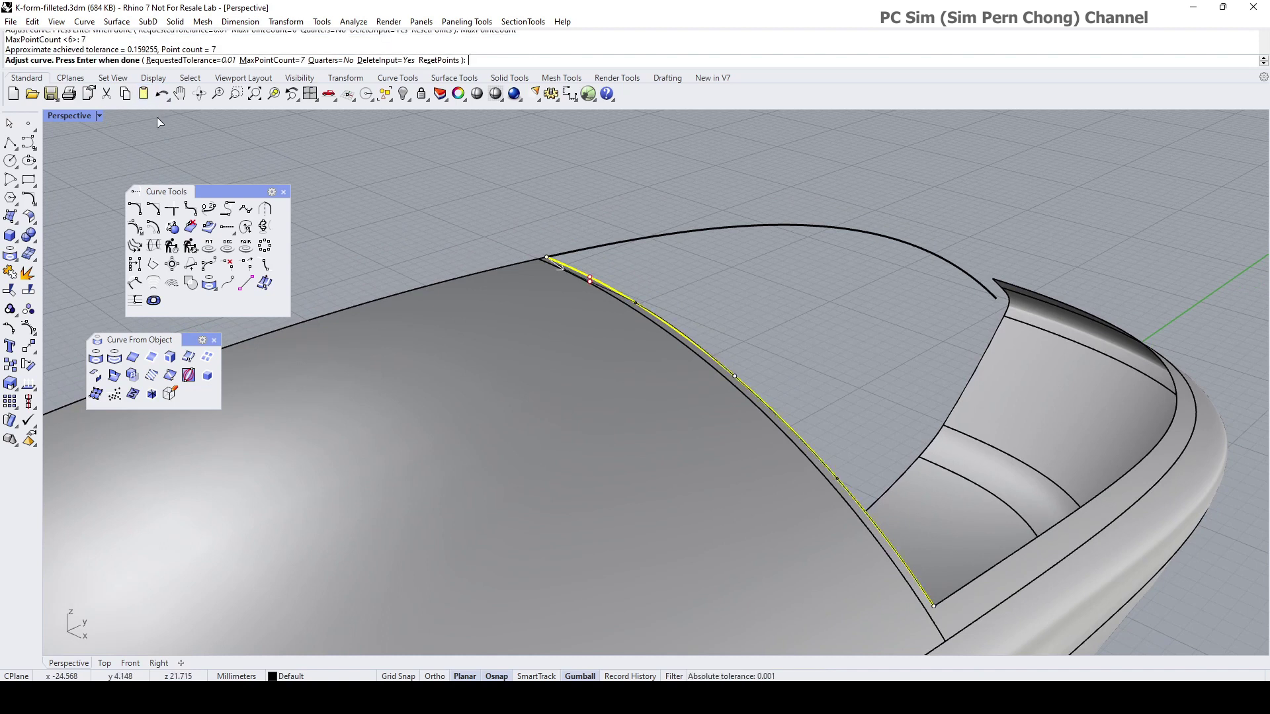
Step: Set the requested tolerance of the non-uniform rebuild to 0.001
scroll(538, 302, "up", 3)
right_click_drag(585, 310, 725, 246)
scroll(725, 246, "up", 3)
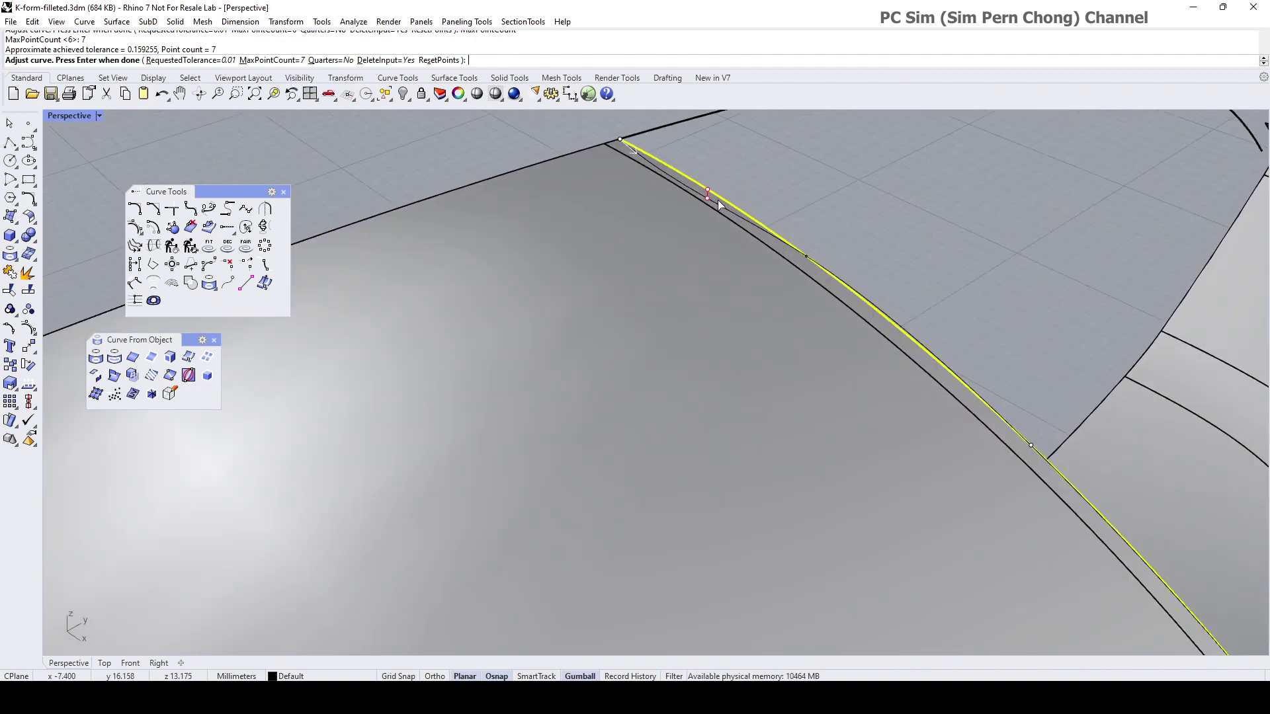
left_click(190, 60)
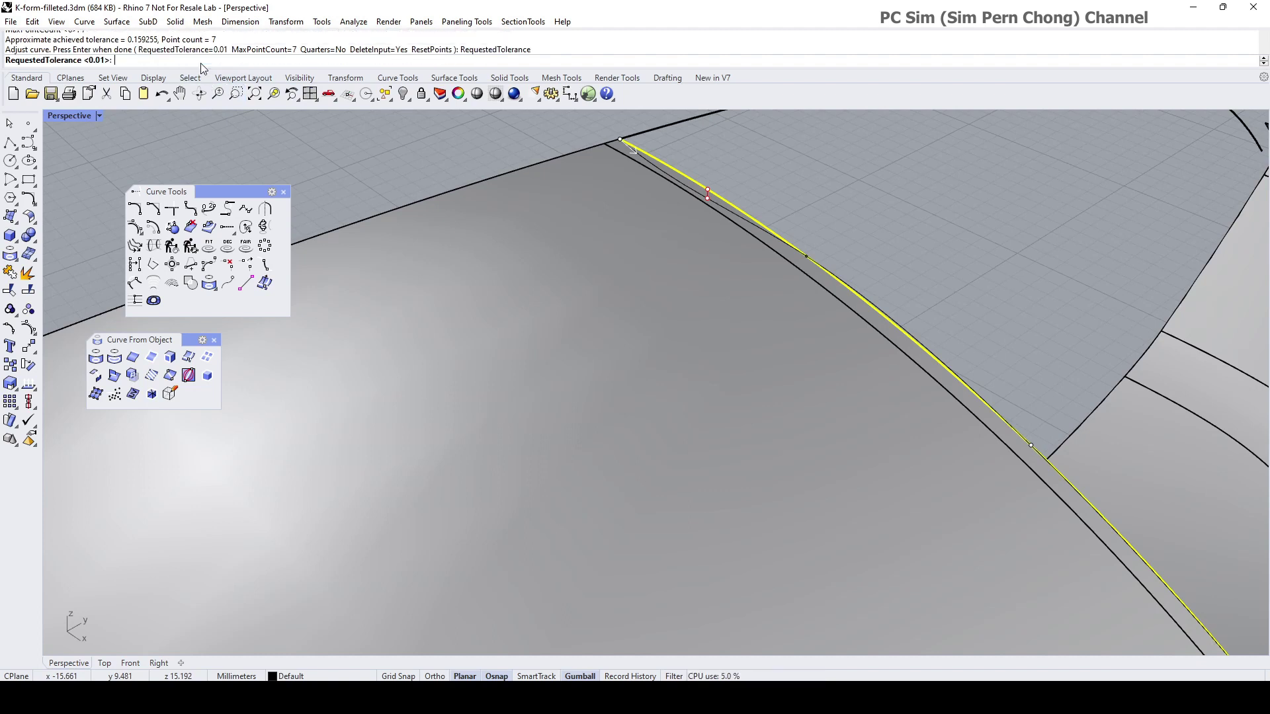
type("0.001")
key("Return")
Step: Try a maximum point count of 8 for the rebuild and inspect the deviation near the curve's upper end
right_click_drag(414, 204, 774, 282)
left_click(276, 61)
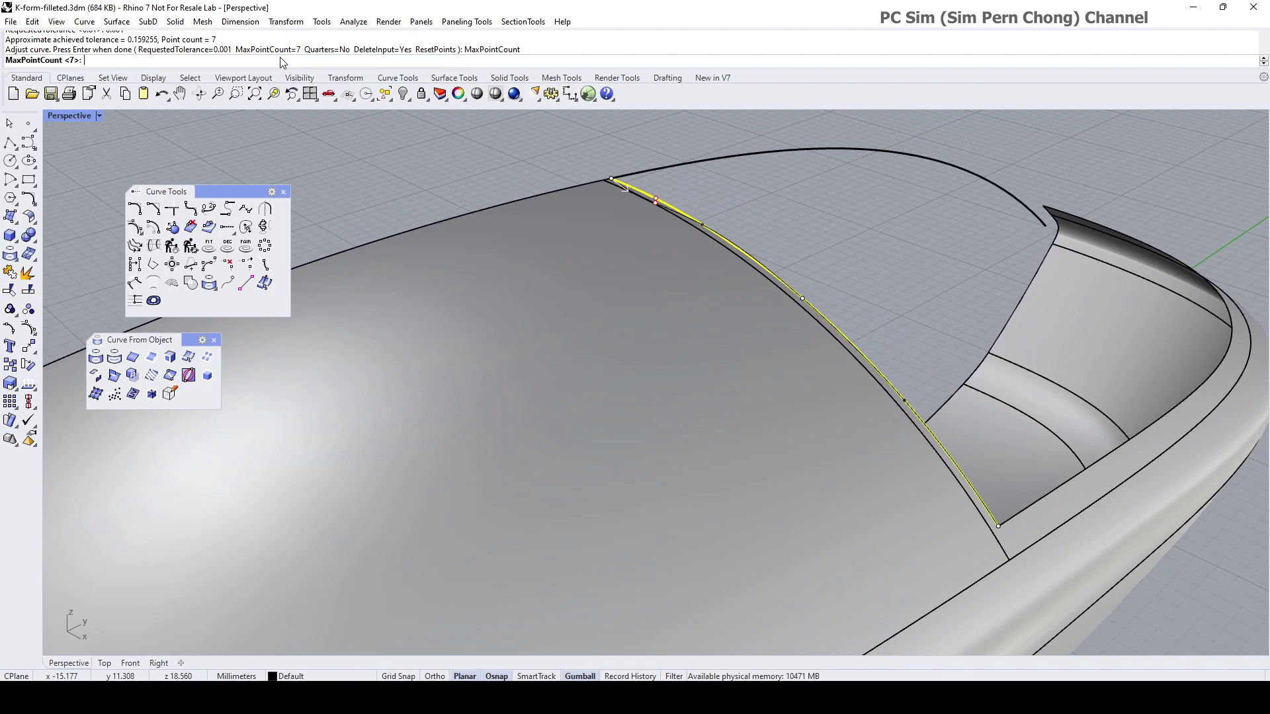
type("8")
key("Return")
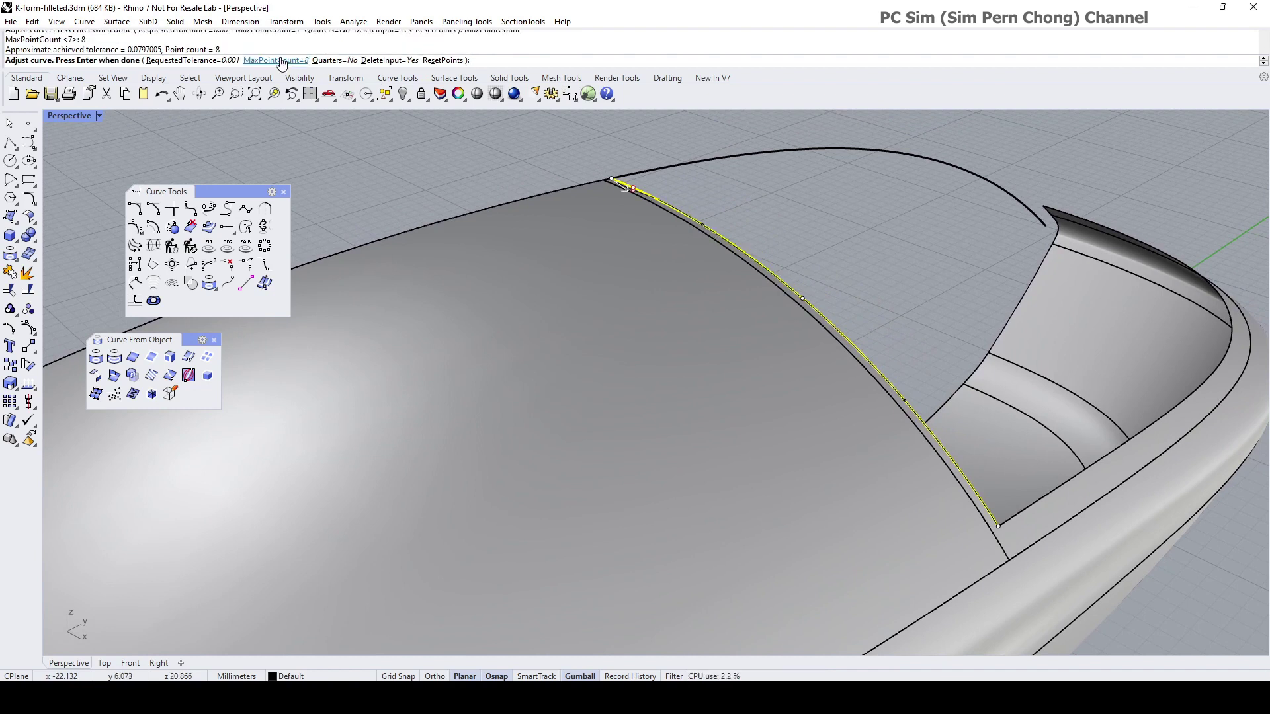
right_click_drag(683, 289, 666, 352)
scroll(636, 309, "up", 5)
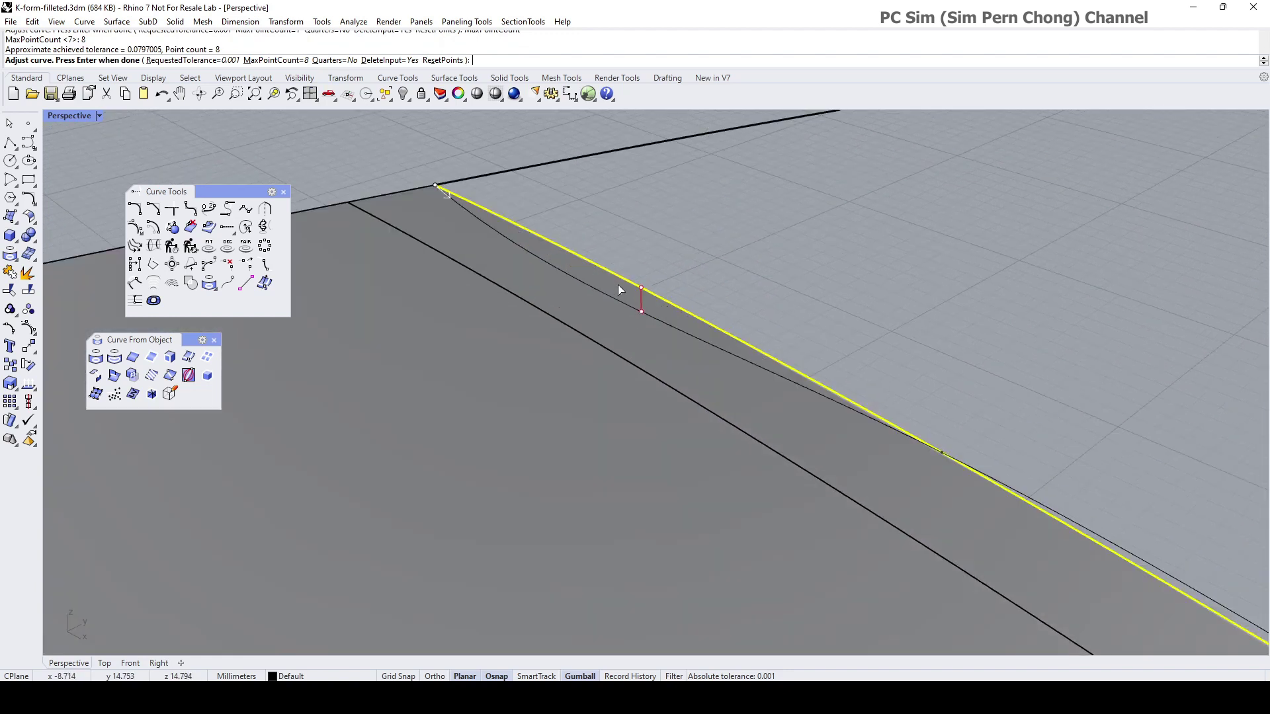
scroll(632, 292, "down", 5)
scroll(732, 334, "up", 1)
right_click_drag(732, 334, 726, 273)
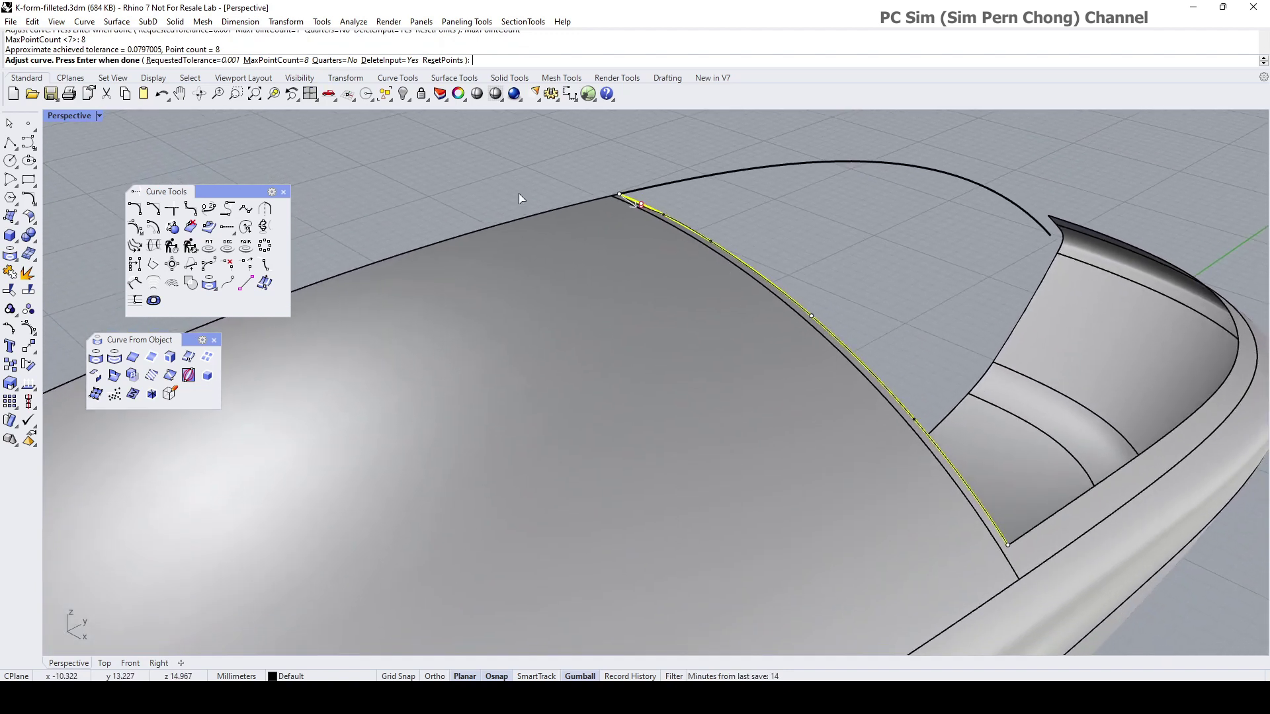
Step: Set the rebuild's maximum point count to 7, complete the rebuild and clear the selection
left_click(285, 61)
type("7")
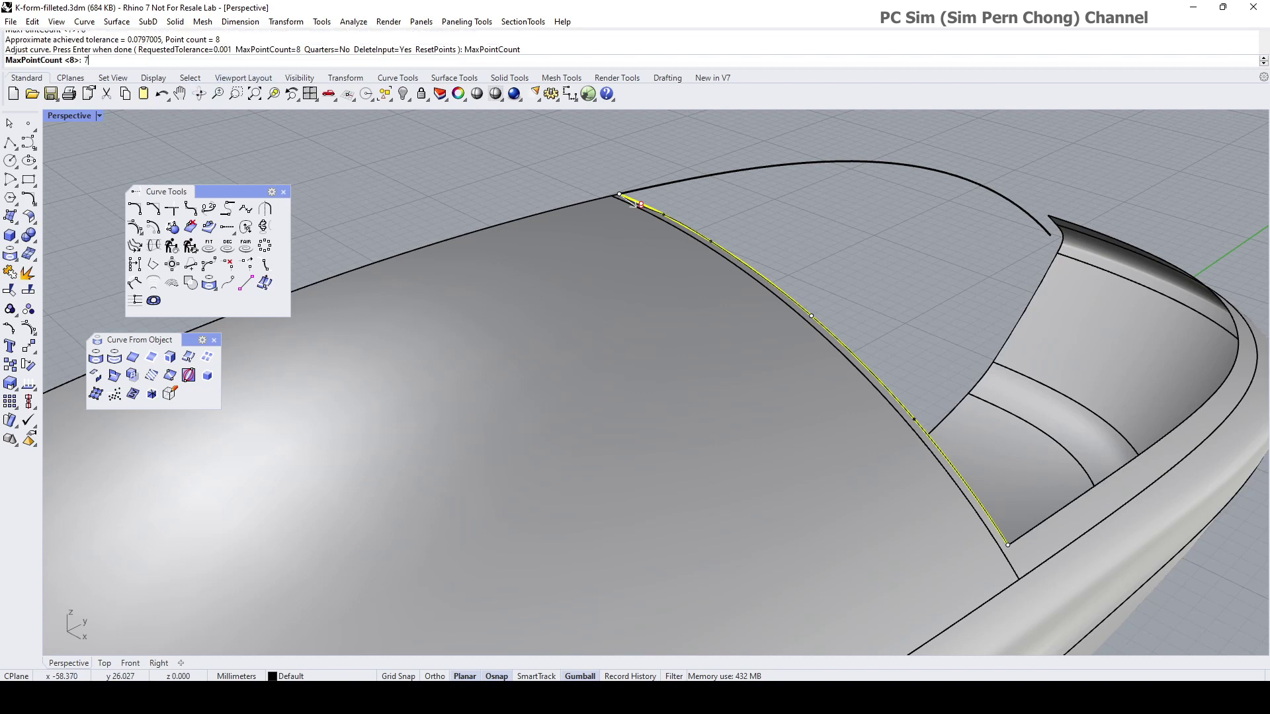
key("Return")
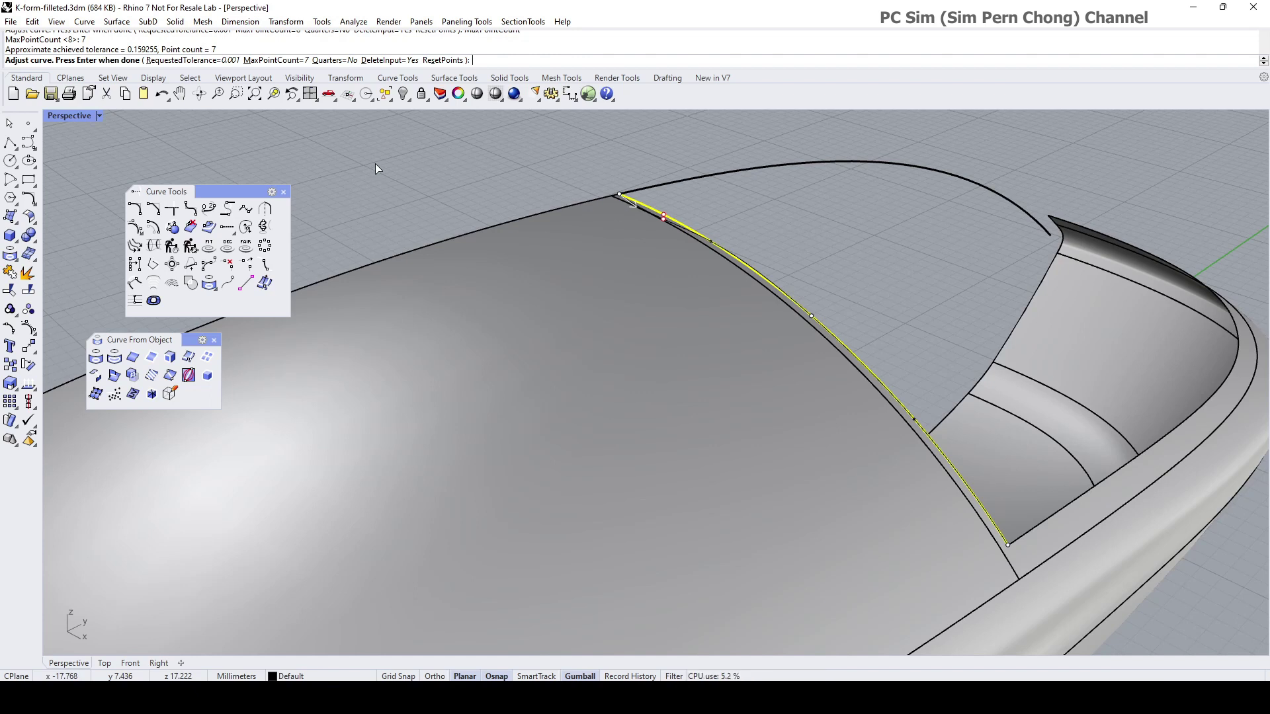
scroll(662, 219, "up", 5)
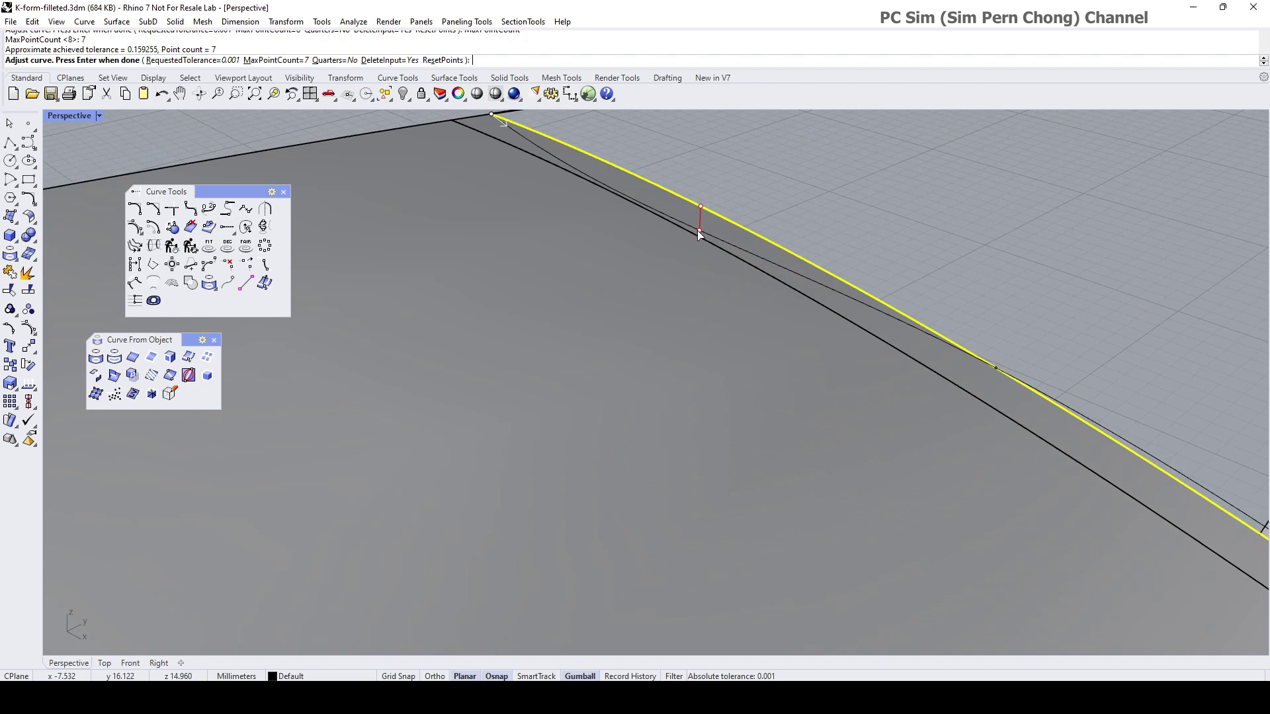
left_click(699, 234)
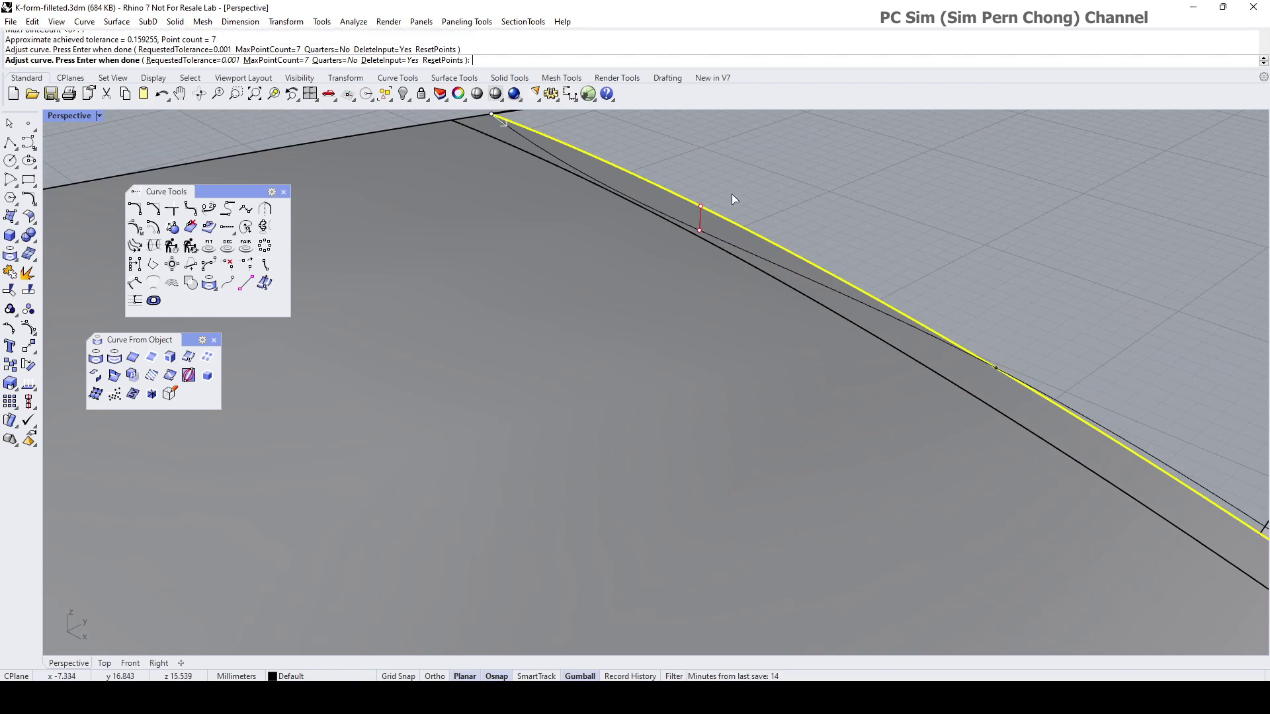
key("Return")
left_click(711, 234)
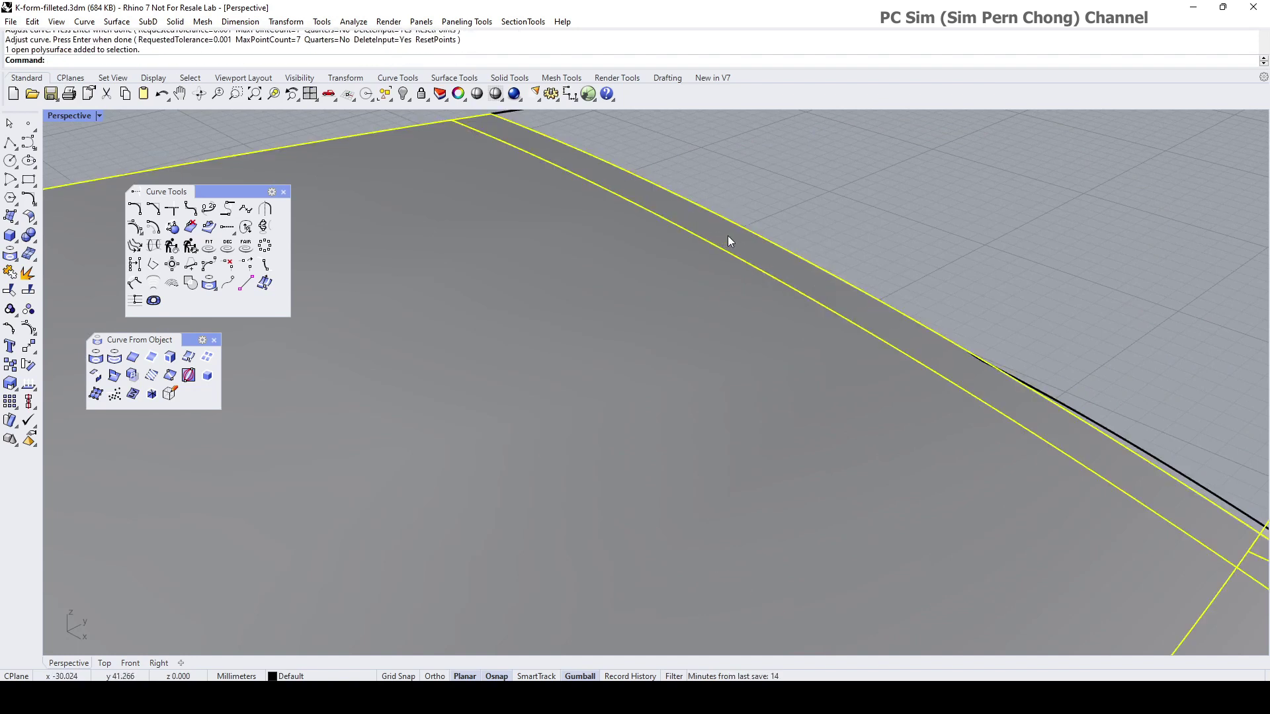
scroll(723, 236, "down", 8)
right_click_drag(761, 319, 796, 328)
key("Escape")
Step: Show the control points of the rebuilt edge curve, shift one of them to adjust its shape, and hide the points
left_click(775, 315)
key("F10")
left_click(809, 286)
left_click_drag(813, 237, 735, 235)
scroll(719, 292, "up", 3)
right_click_drag(881, 319, 863, 338)
key("Escape")
scroll(773, 303, "up", 5)
scroll(673, 299, "down", 4)
scroll(687, 299, "up", 3)
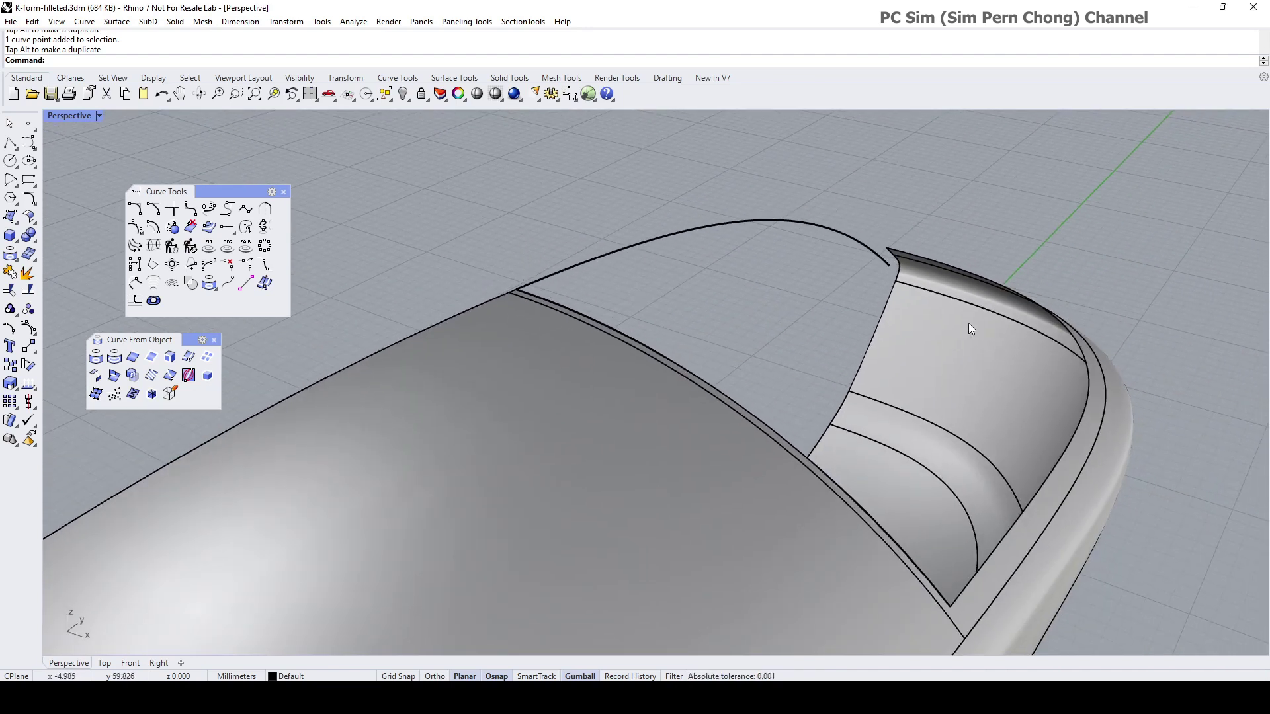
Step: Sweep the rebuilt cross curve along the upper blend curve with Sweep 1 Rail, using Freeform frame style and unchanged cross sections
left_click_drag(239, 190, 325, 144)
left_click(10, 218)
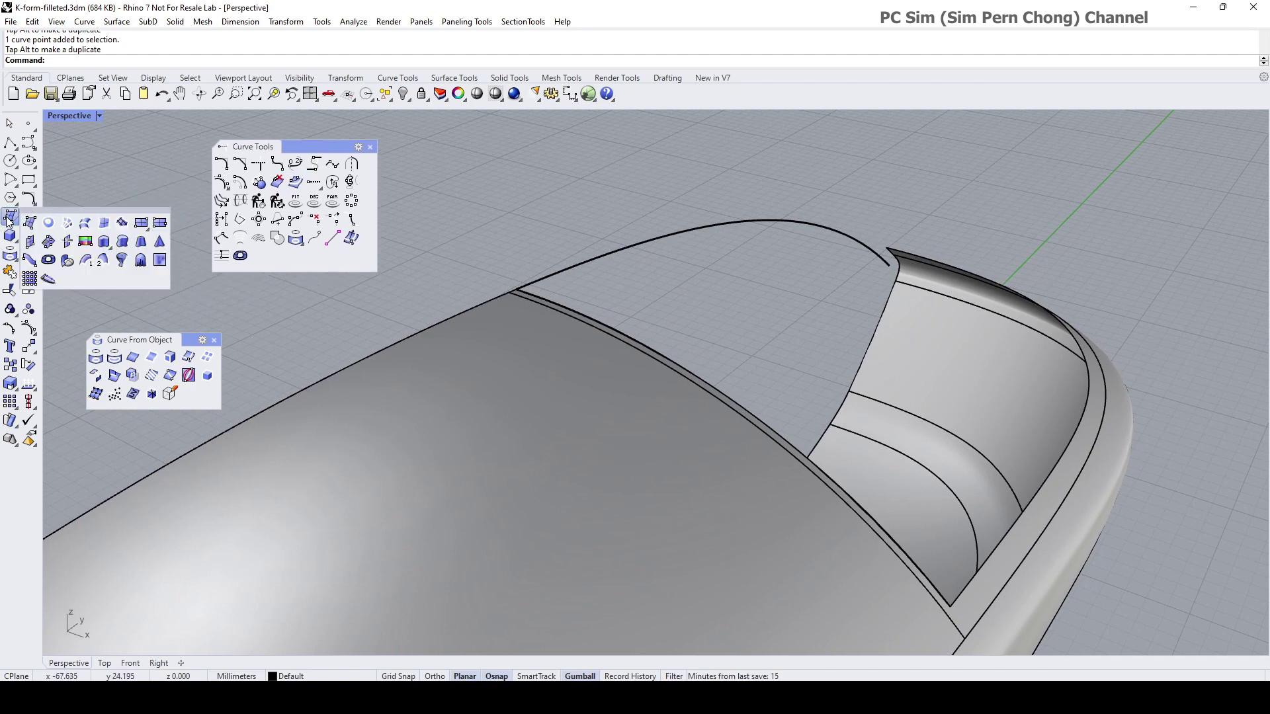
left_click(86, 260)
left_click(564, 271)
left_click(566, 305)
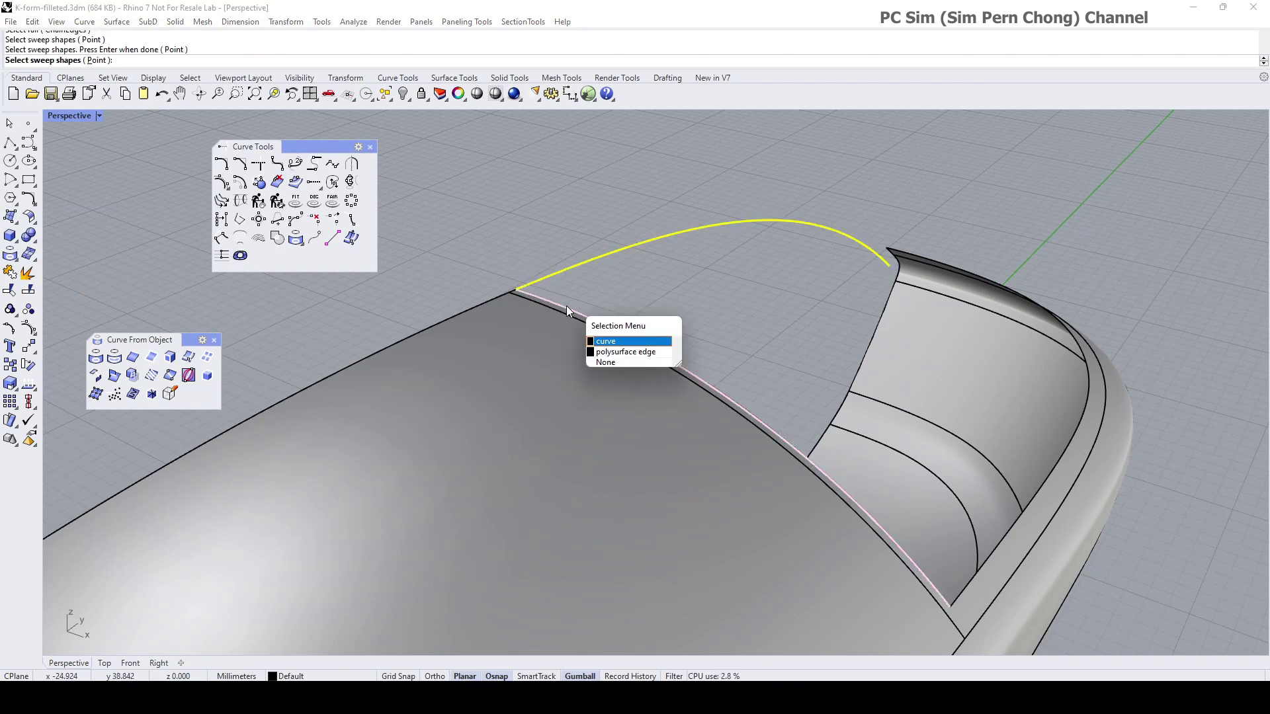
left_click(607, 342)
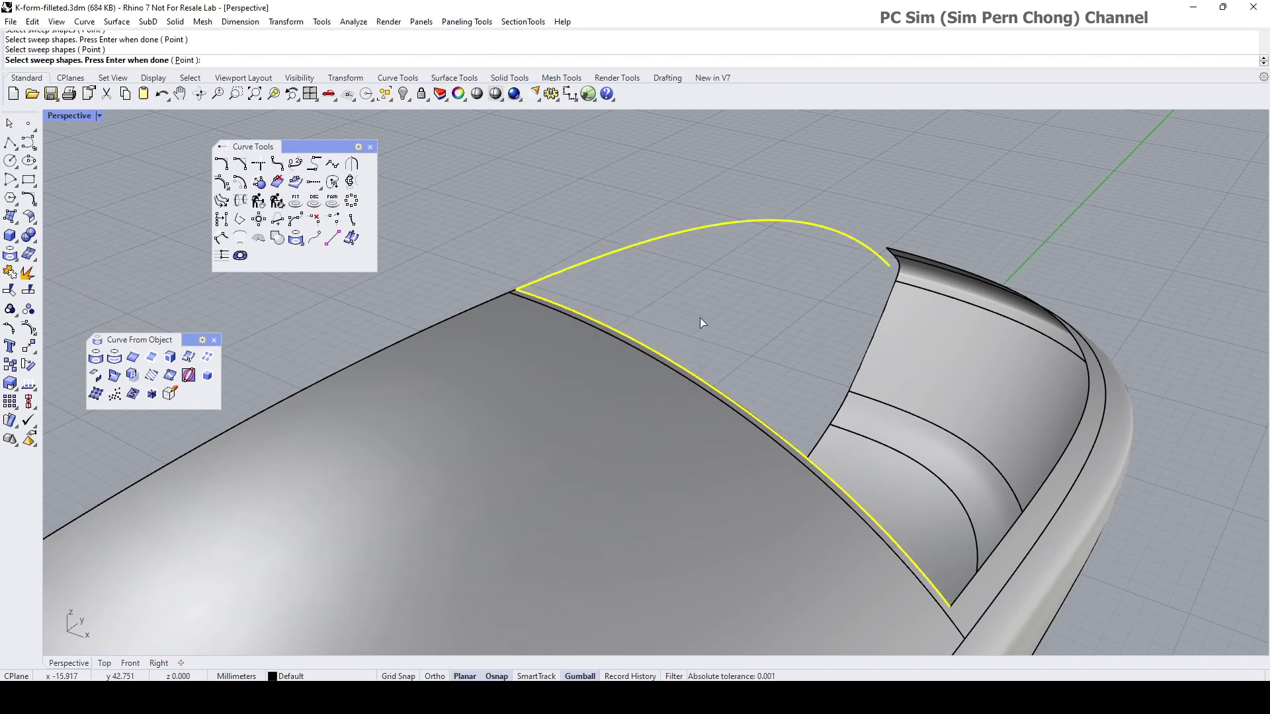
scroll(684, 327, "up", 3)
key("Return")
right_click_drag(692, 326, 544, 364)
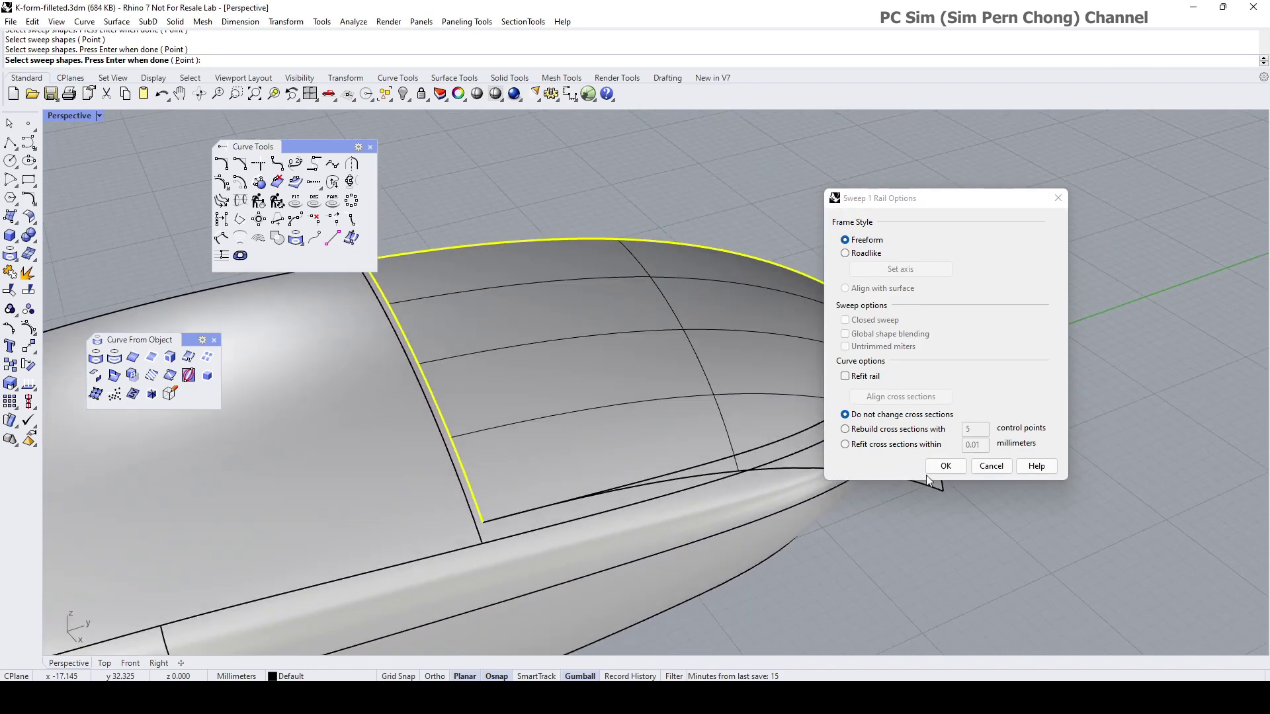
left_click(946, 466)
Step: Run a Zebra analysis on the swept surface and the neighbouring body, and examine the stripe flow across their seam
right_click_drag(945, 466, 497, 290)
left_click(656, 319)
left_click(478, 295)
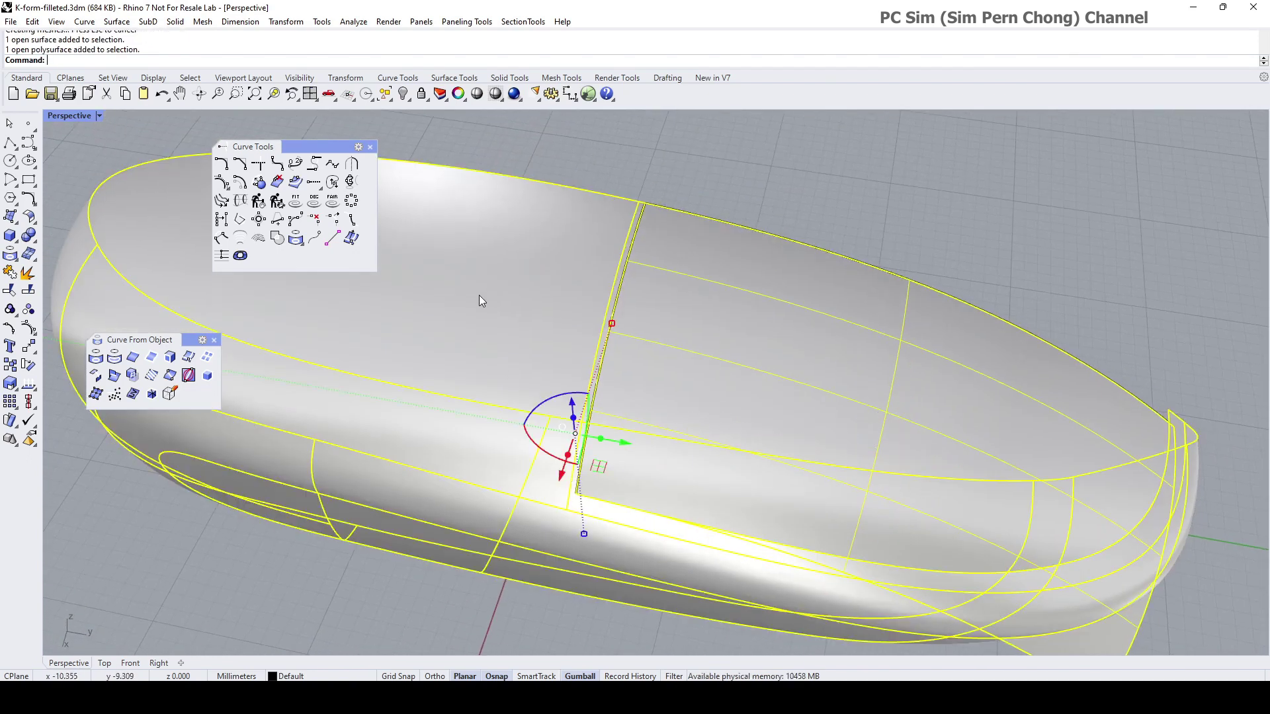
left_click(353, 22)
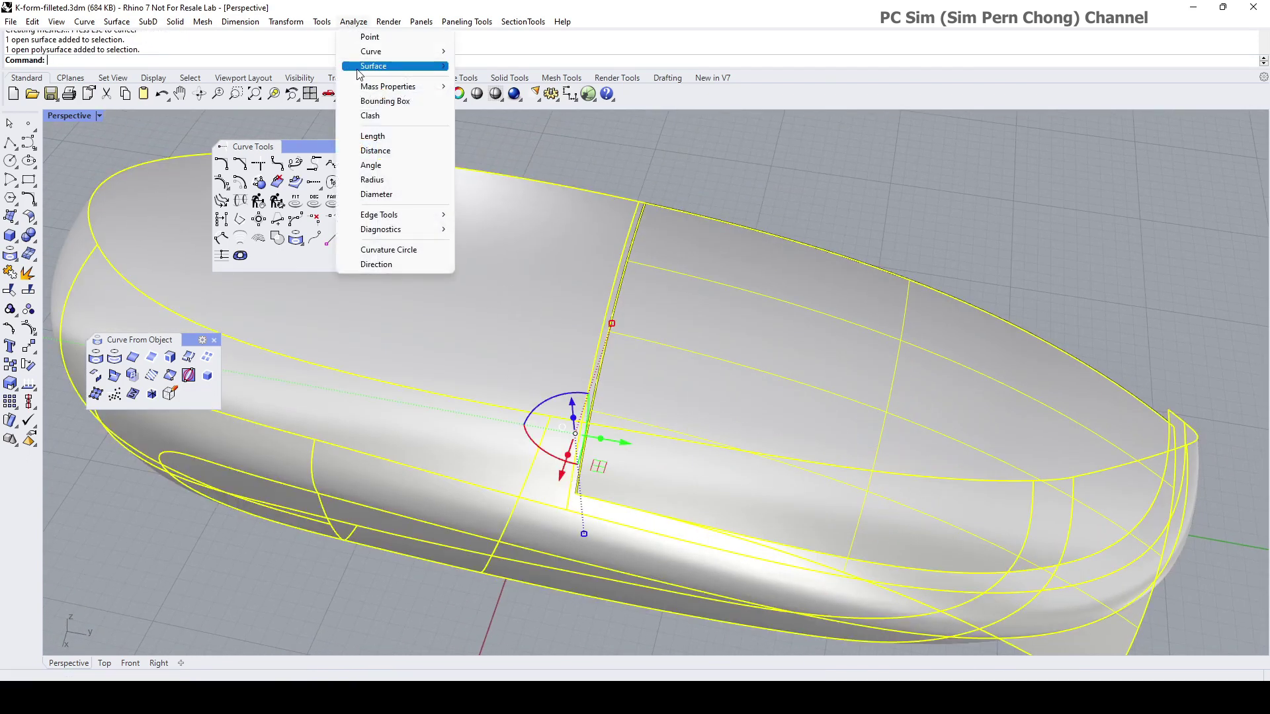
mouse_move(421, 66)
left_click(497, 111)
right_click_drag(538, 212, 625, 359)
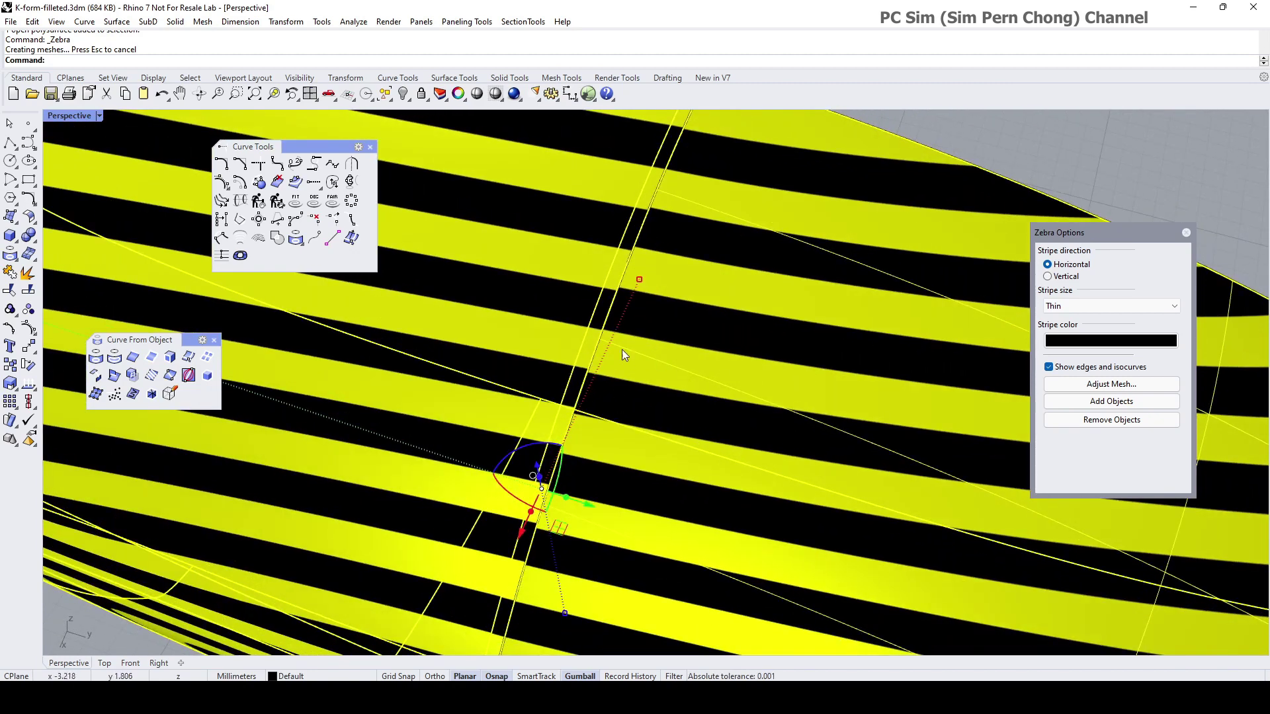
right_click_drag(573, 462, 536, 437)
scroll(665, 488, "down", 2)
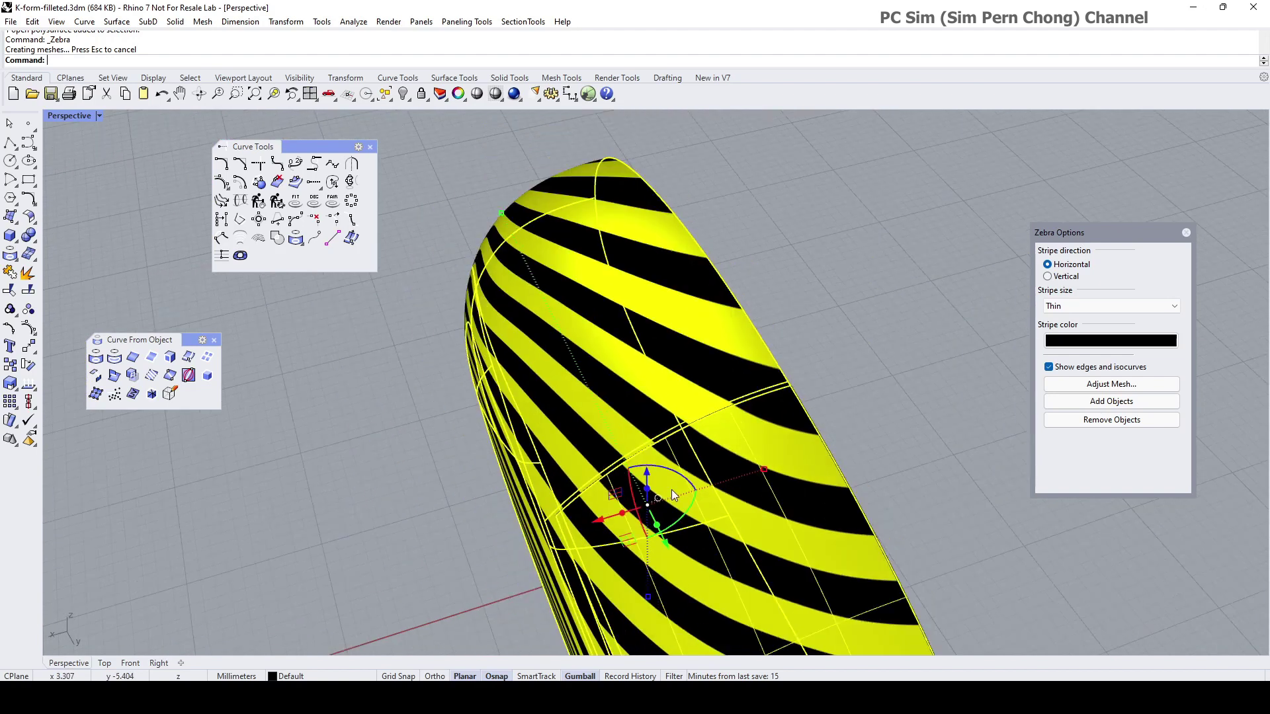
key("Escape")
right_click_drag(761, 526, 748, 419, "shift")
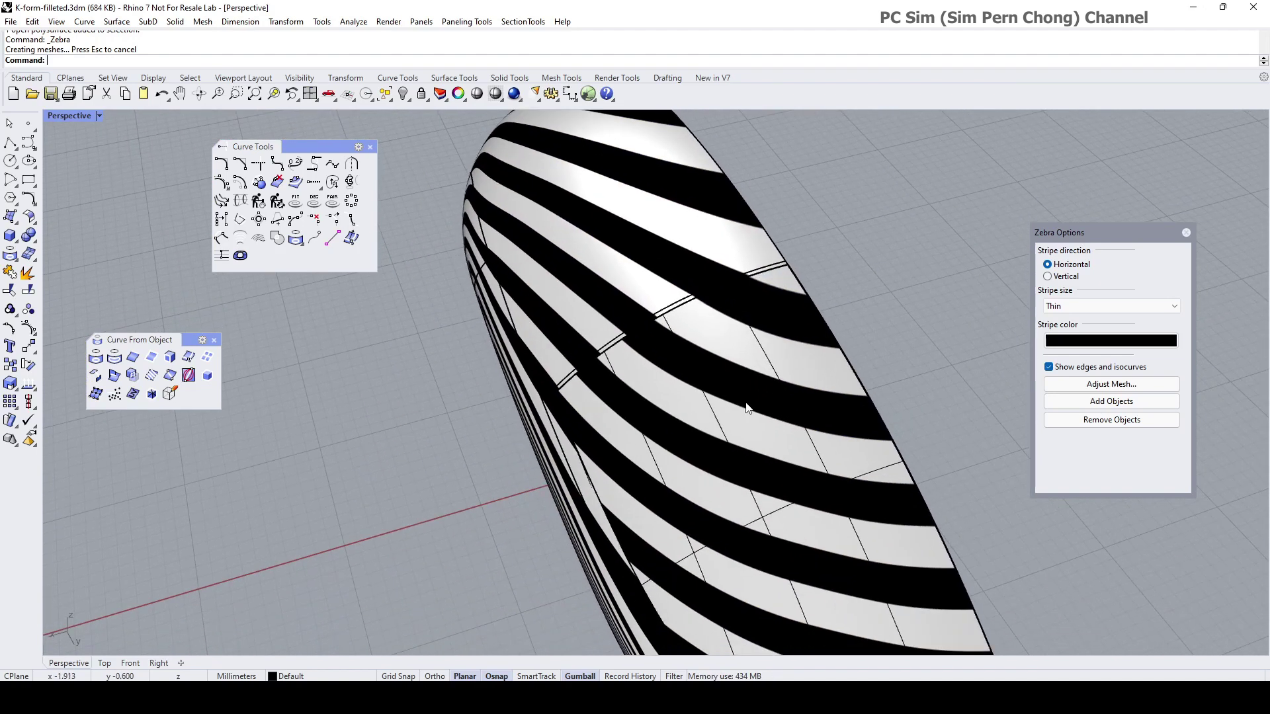
Step: Show the swept surface's control points to examine their alignment with the seam and the upper edge, and hide them
left_click(816, 485)
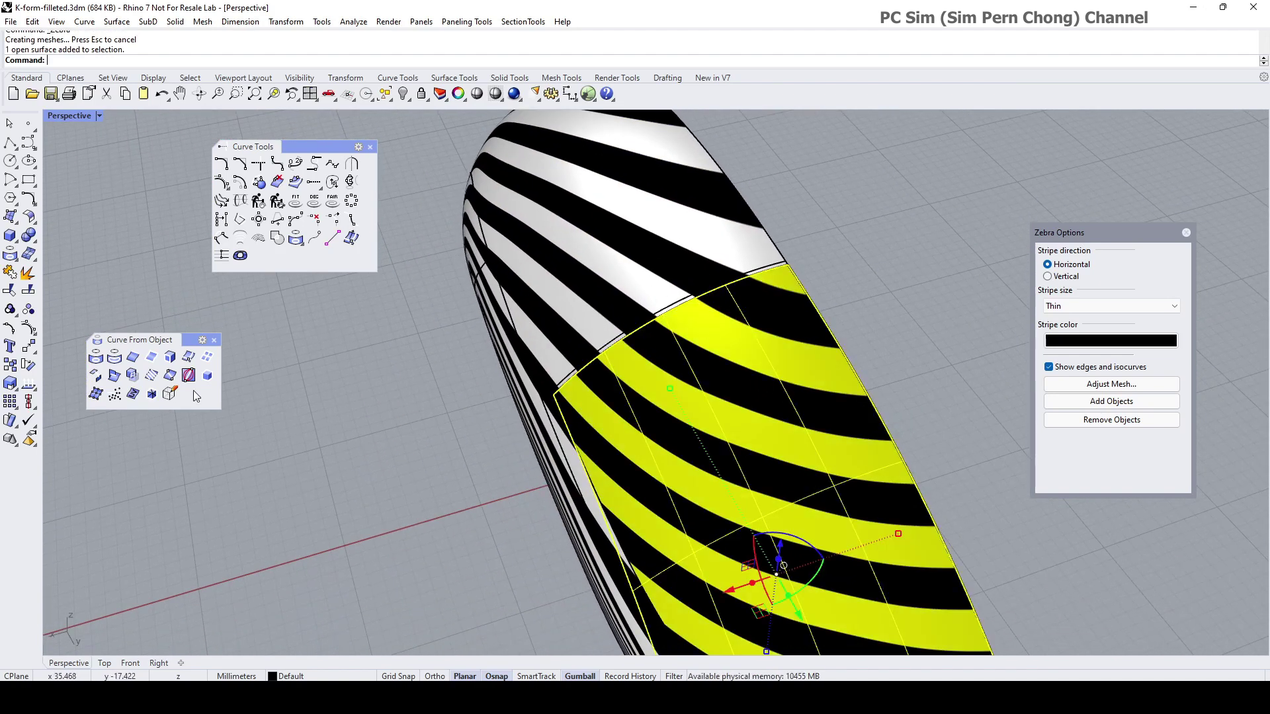
left_click(27, 328)
right_click_drag(662, 463, 578, 387)
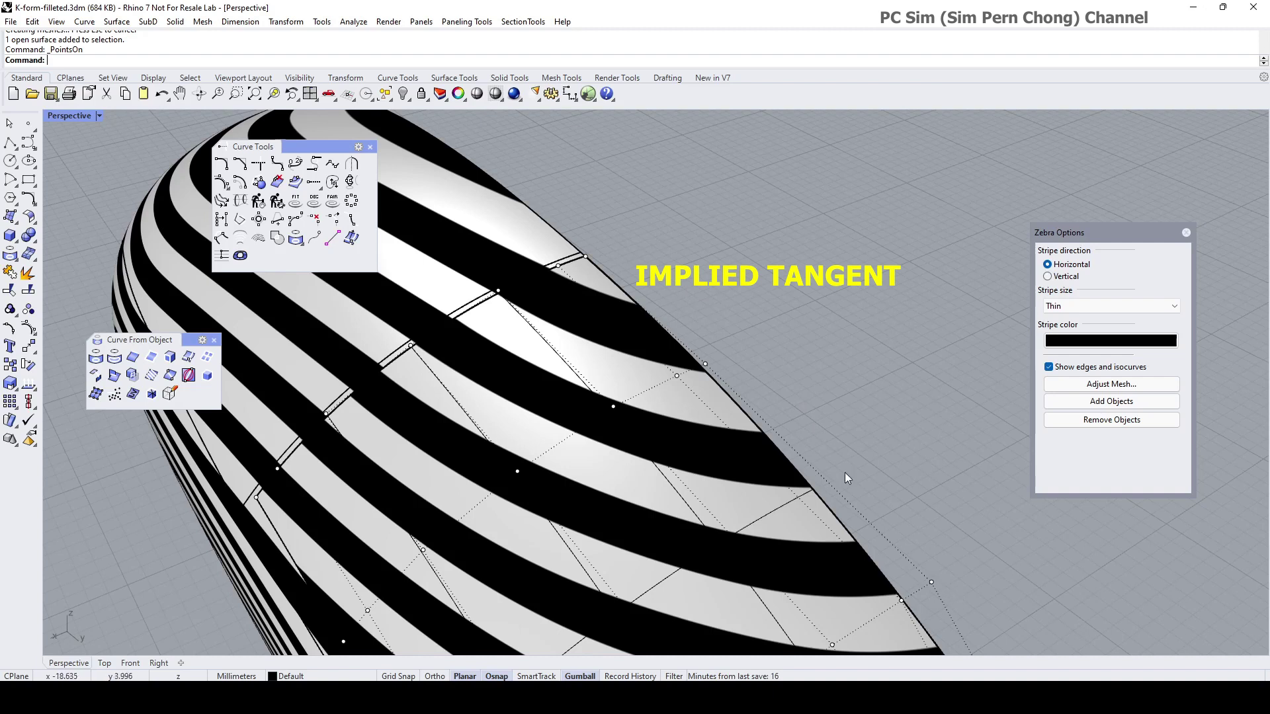
right_click_drag(771, 347, 688, 243)
key("Escape")
Step: Extrude the rail curve along the swept surface's upper edge sideways into a narrow strip surface
left_click(707, 372)
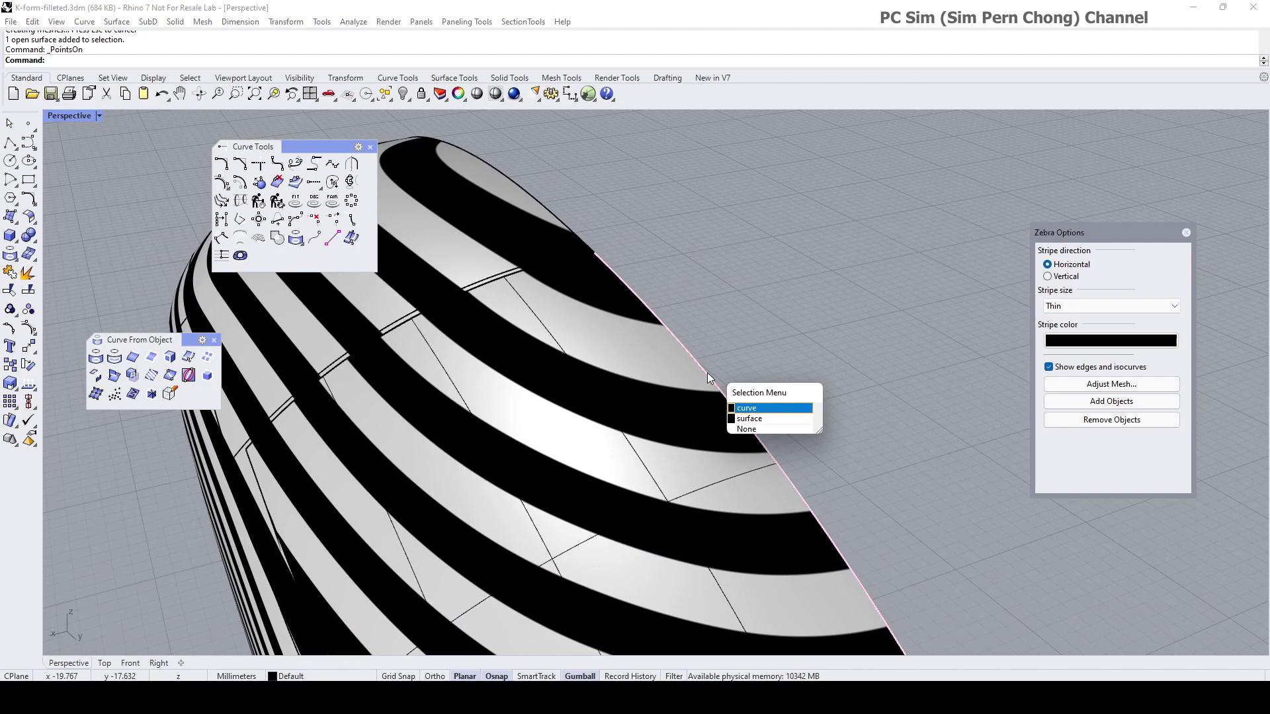
left_click(743, 412)
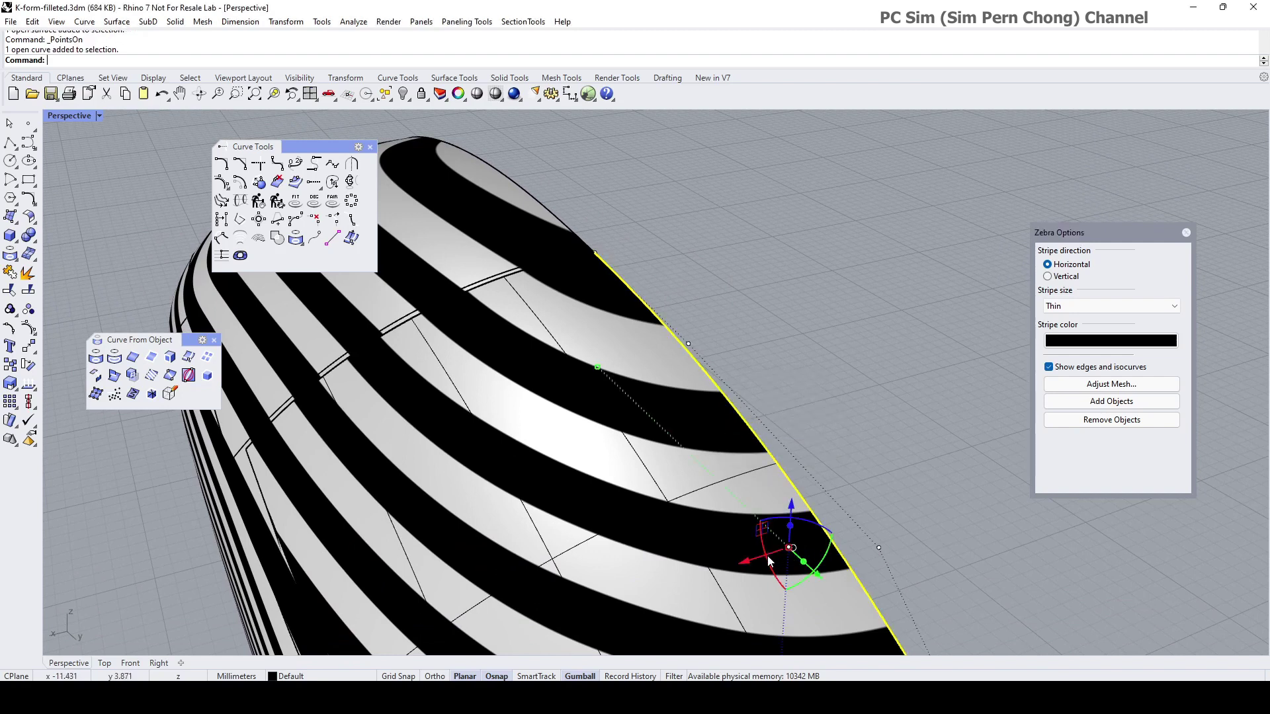
left_click_drag(767, 561, 843, 470)
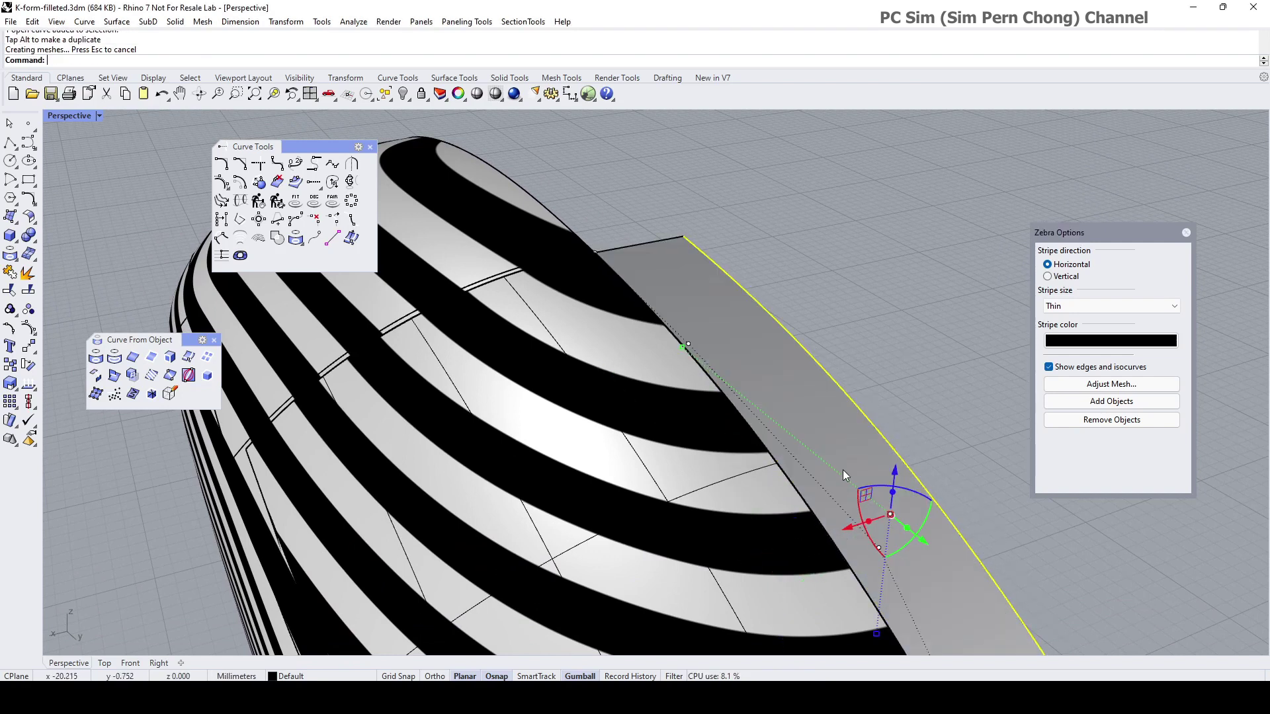
Step: Add the extruded strip to the zebra analysis and examine the stripes across its shared edge with the swept surface
left_click(1111, 401)
left_click(839, 456)
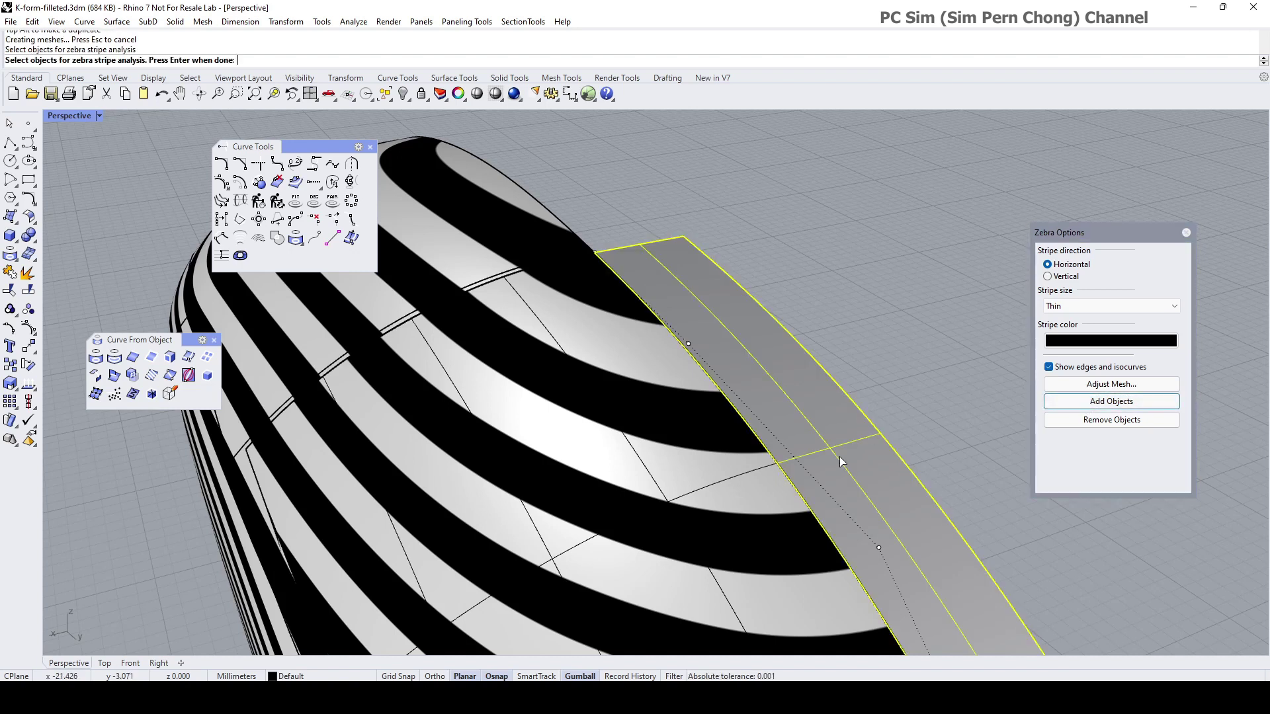
right_click(839, 456)
right_click_drag(838, 457, 760, 361)
scroll(806, 350, "up", 5)
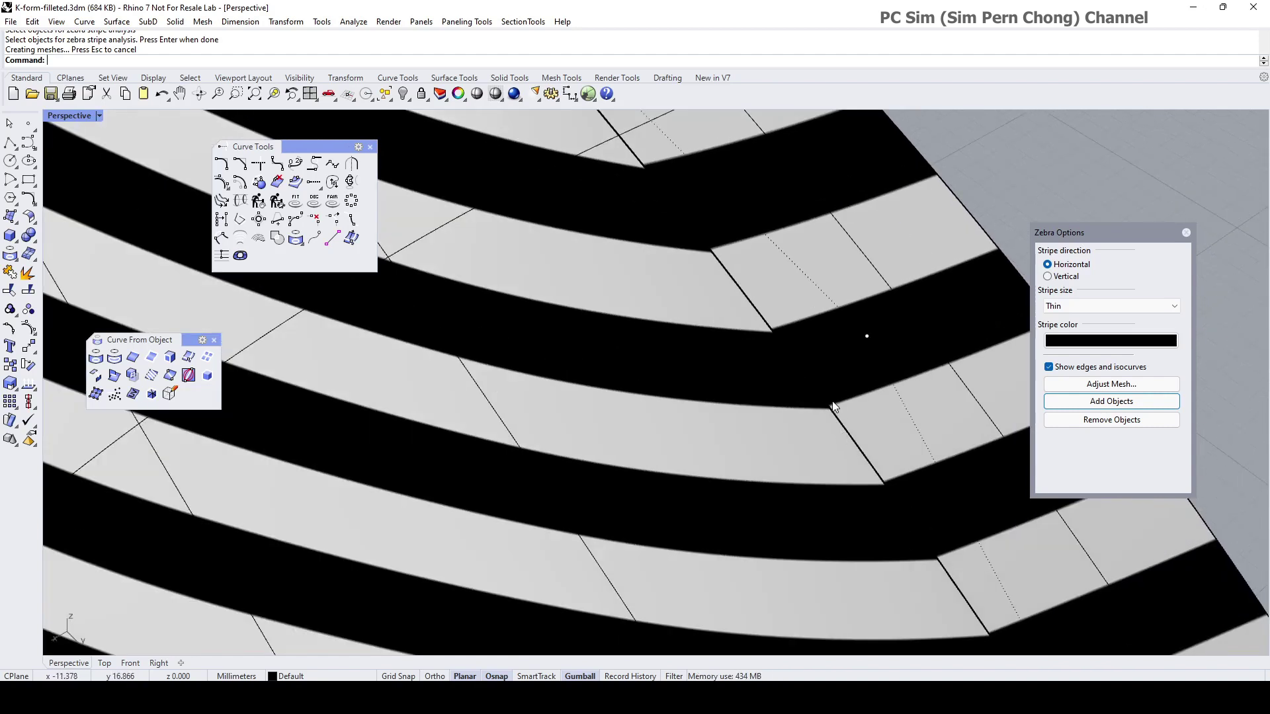
scroll(833, 407, "down", 5)
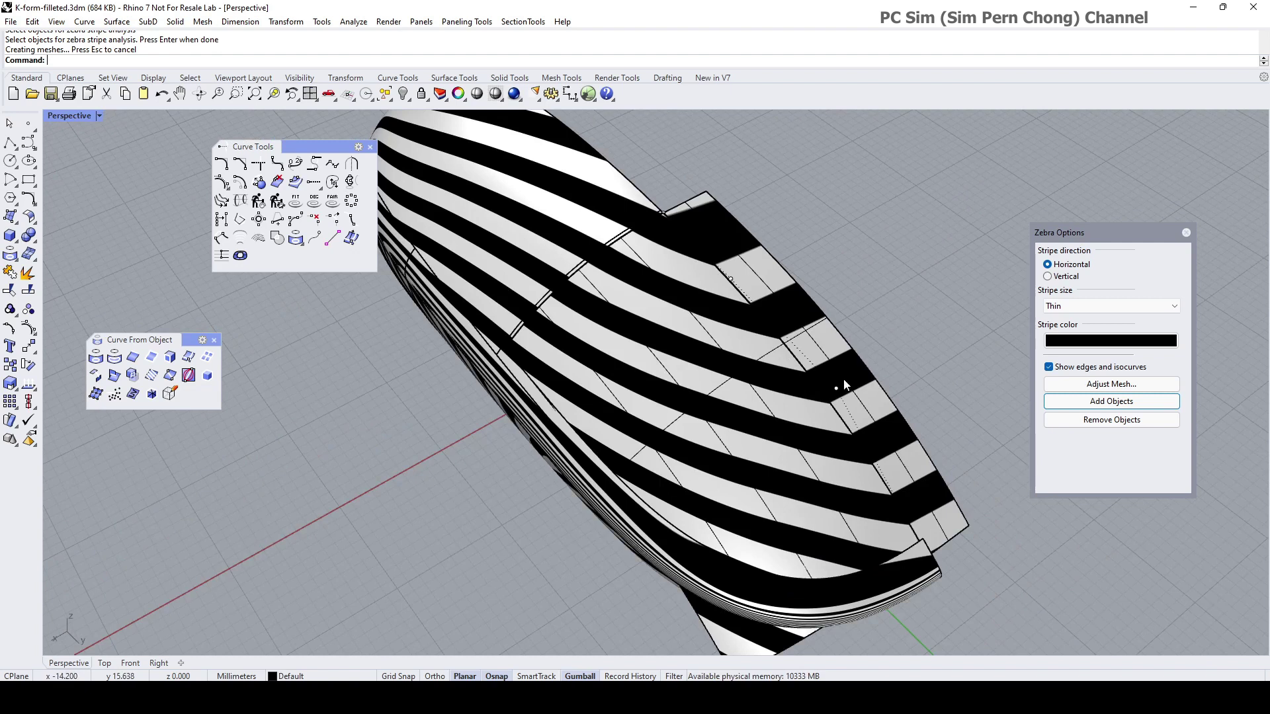
scroll(844, 384, "up", 3)
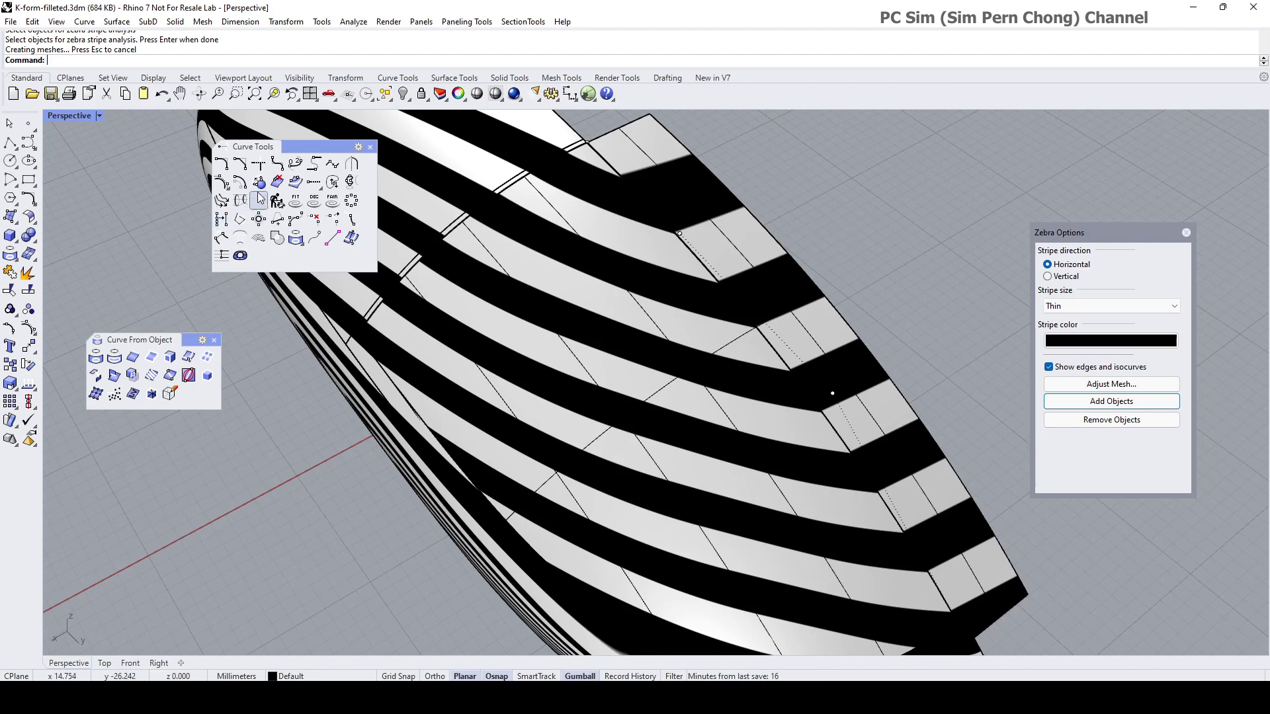
Step: Float the Surface Tools palette and start Match Surface from the swept surface's upper edge to the strip's adjoining edge
left_click(31, 219)
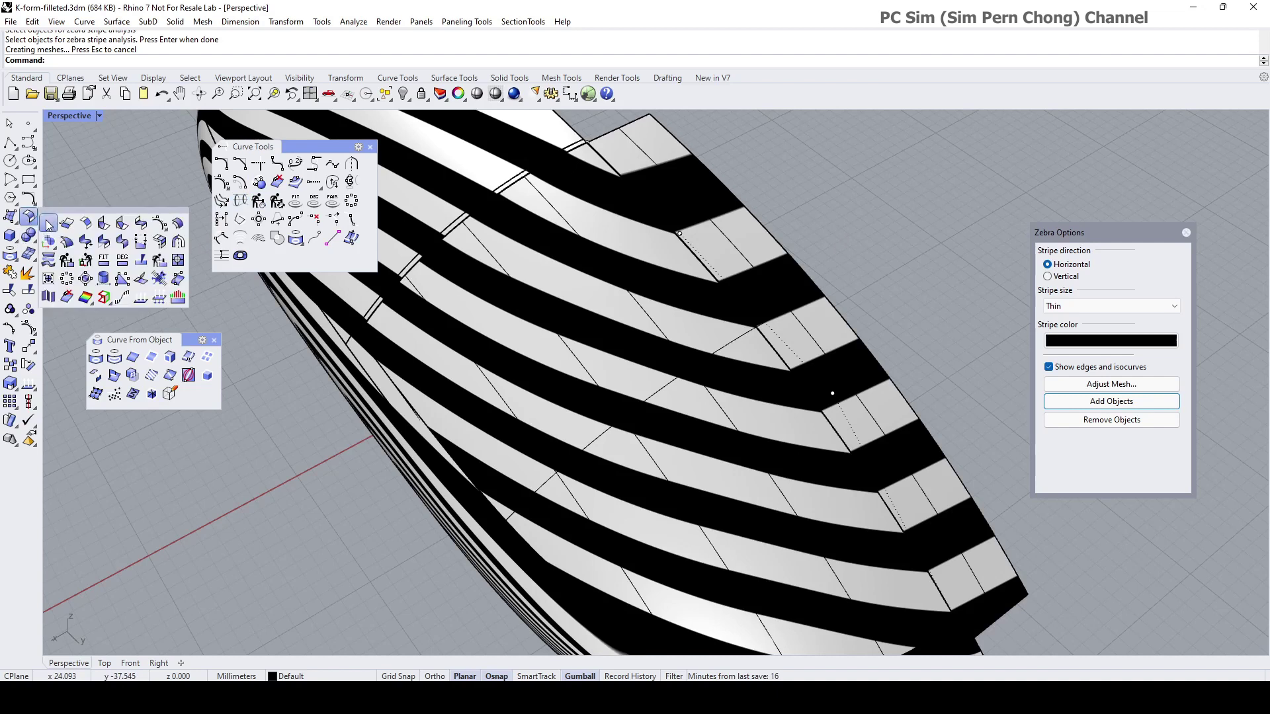
left_click_drag(74, 214, 142, 452)
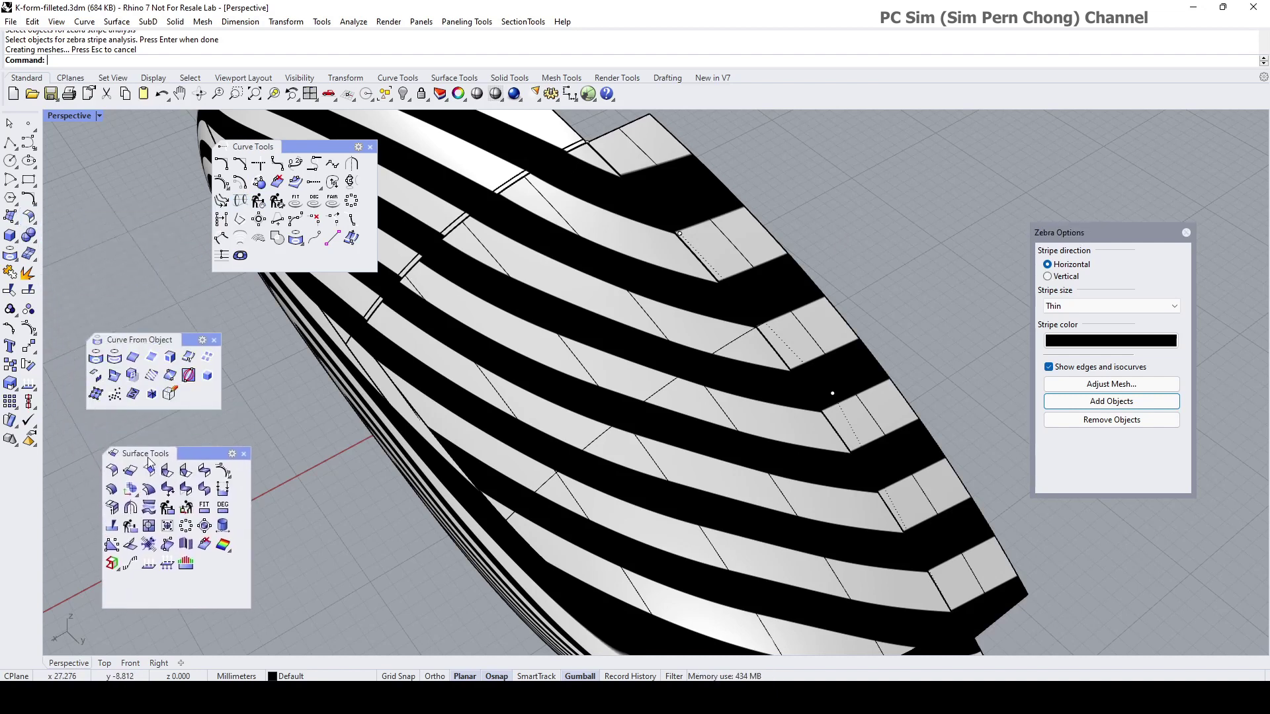
left_click(186, 488)
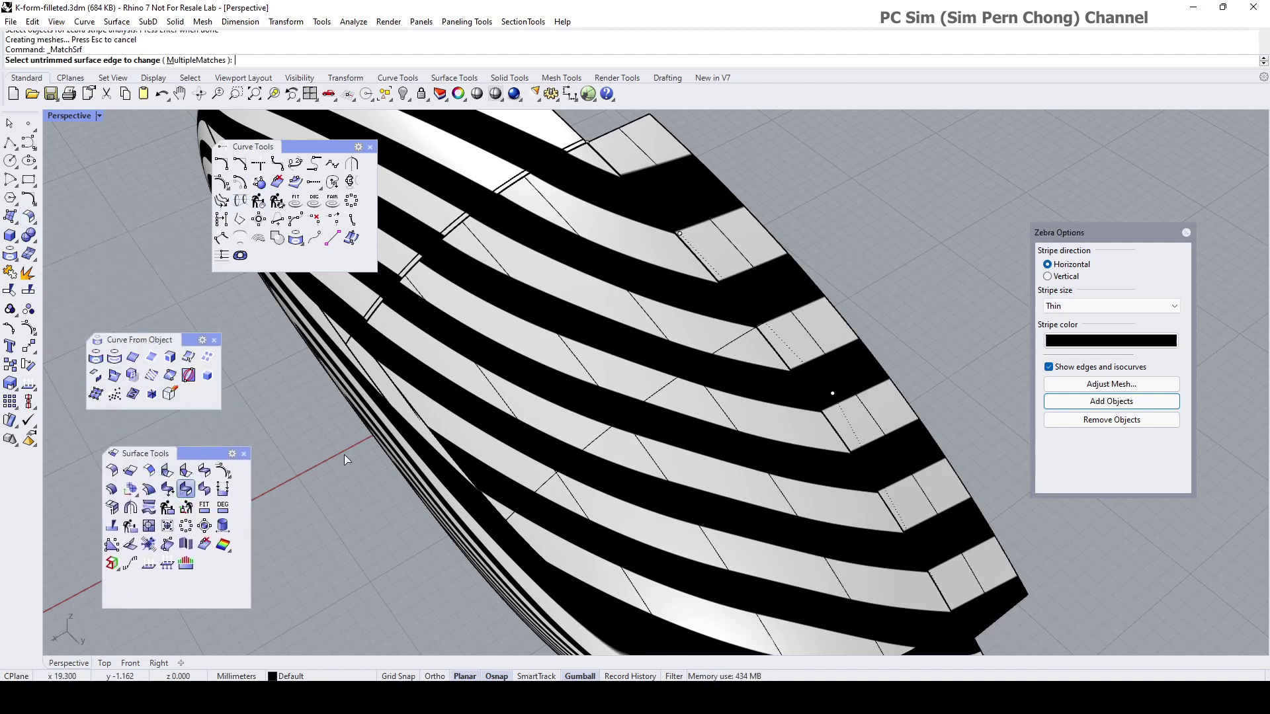
left_click(765, 341)
left_click(788, 372)
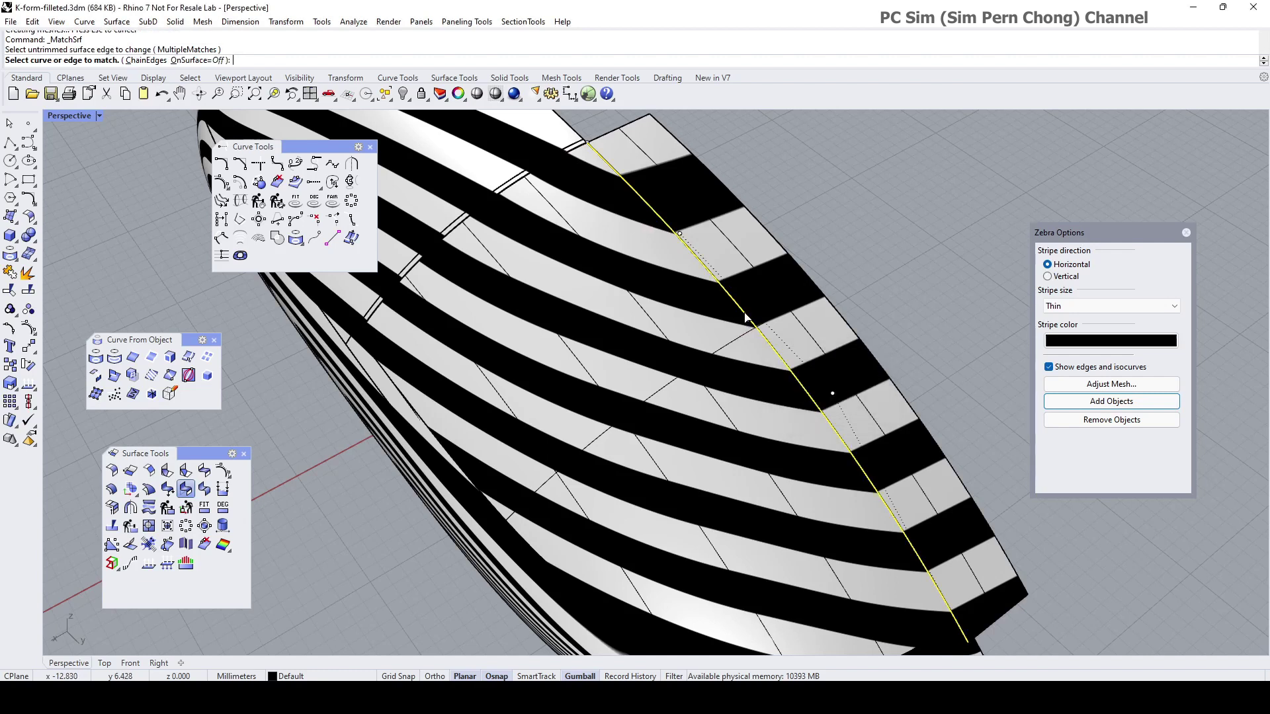
left_click(758, 328)
left_click(784, 358)
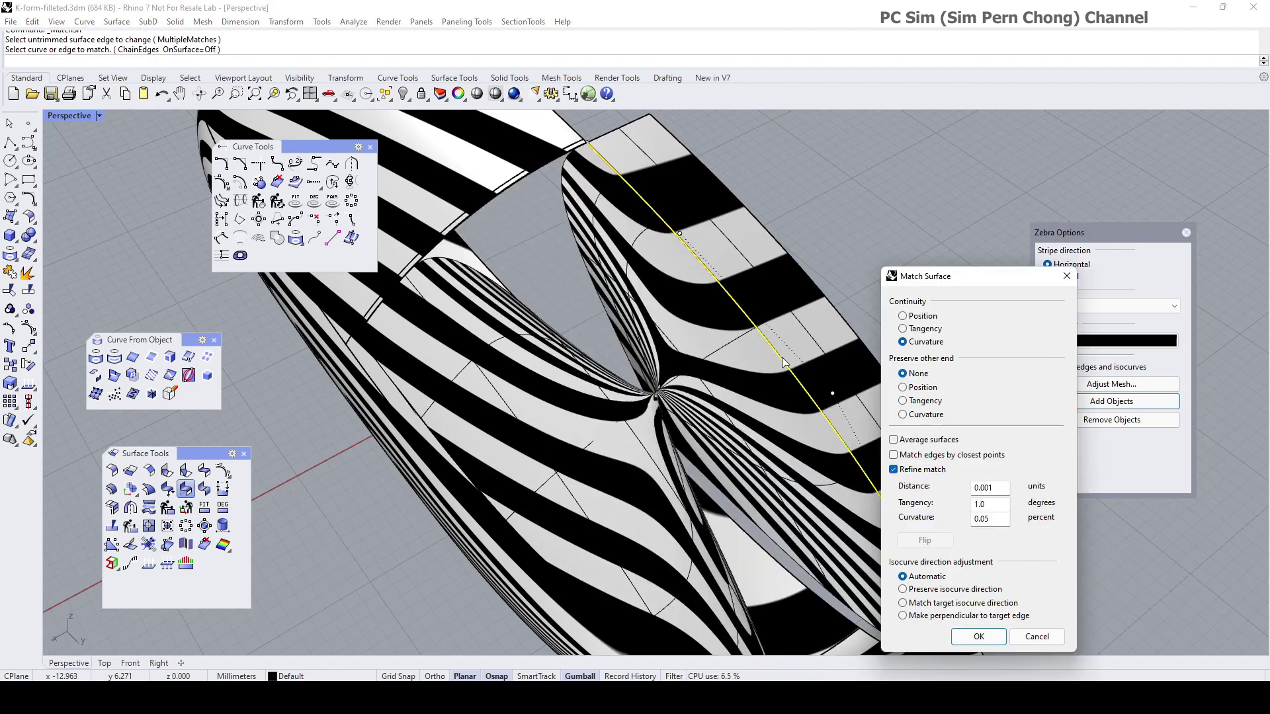
Step: Set the match to Tangency with Refine match off and Match edges by closest points on, and inspect the previewed stripes
left_click(913, 330)
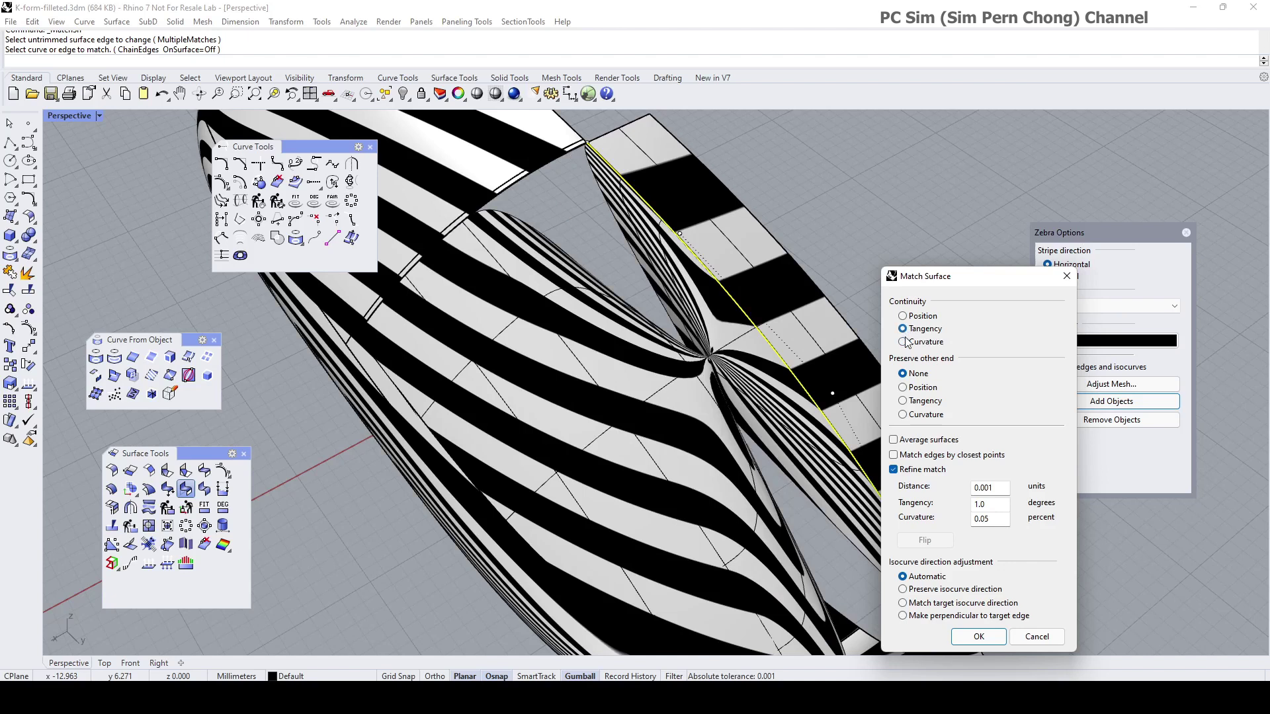
left_click(894, 470)
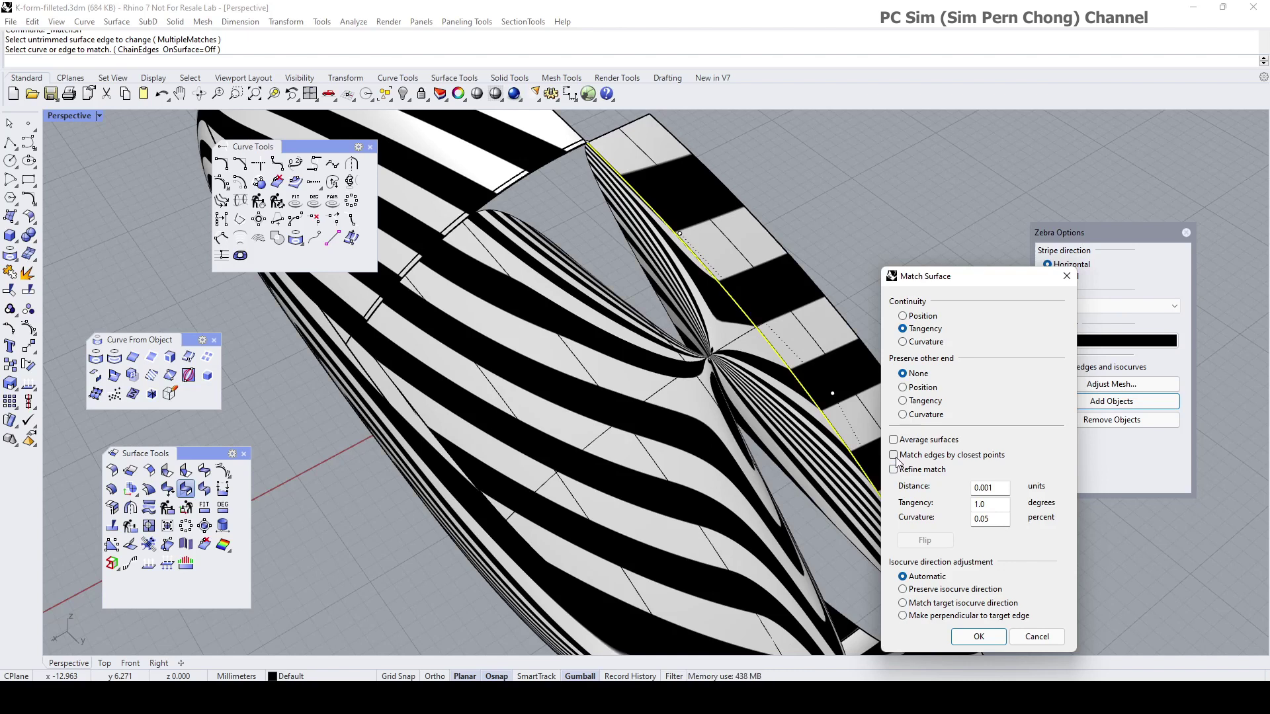
left_click(893, 455)
right_click_drag(701, 391, 642, 388, "shift")
scroll(643, 389, "up", 5)
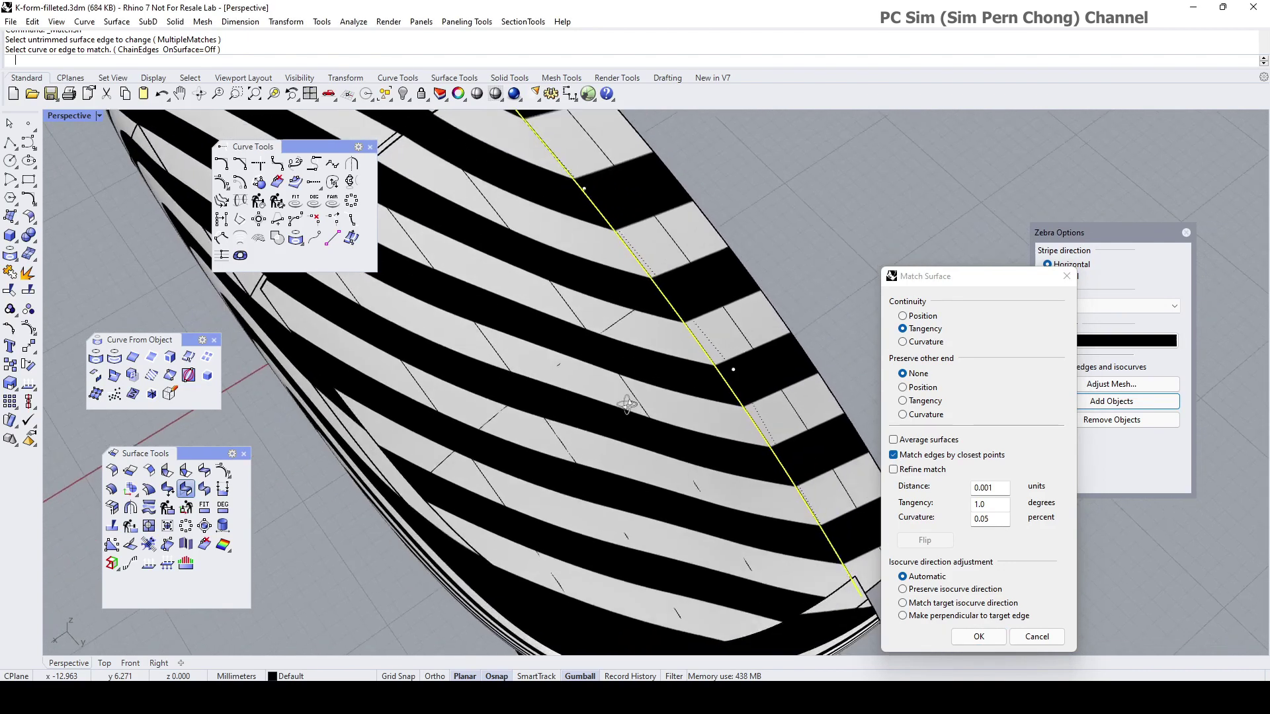
scroll(666, 349, "up", 2)
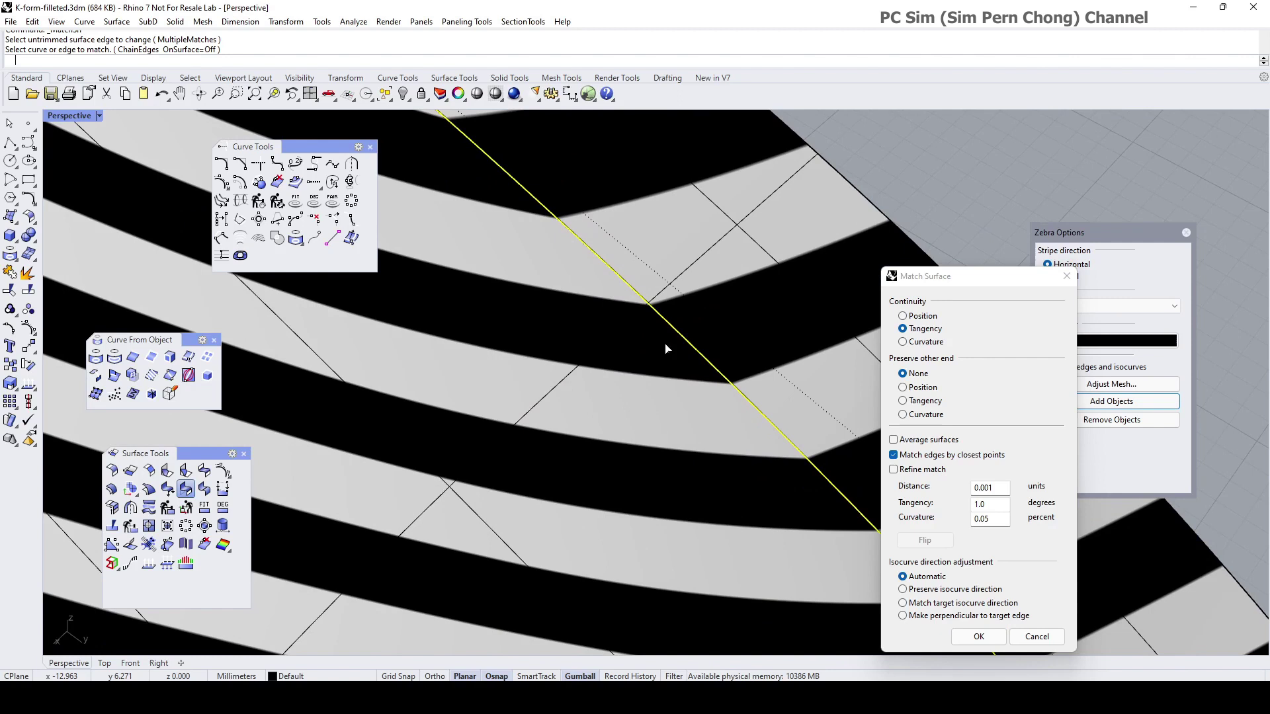
scroll(694, 357, "down", 3)
scroll(693, 358, "down", 3)
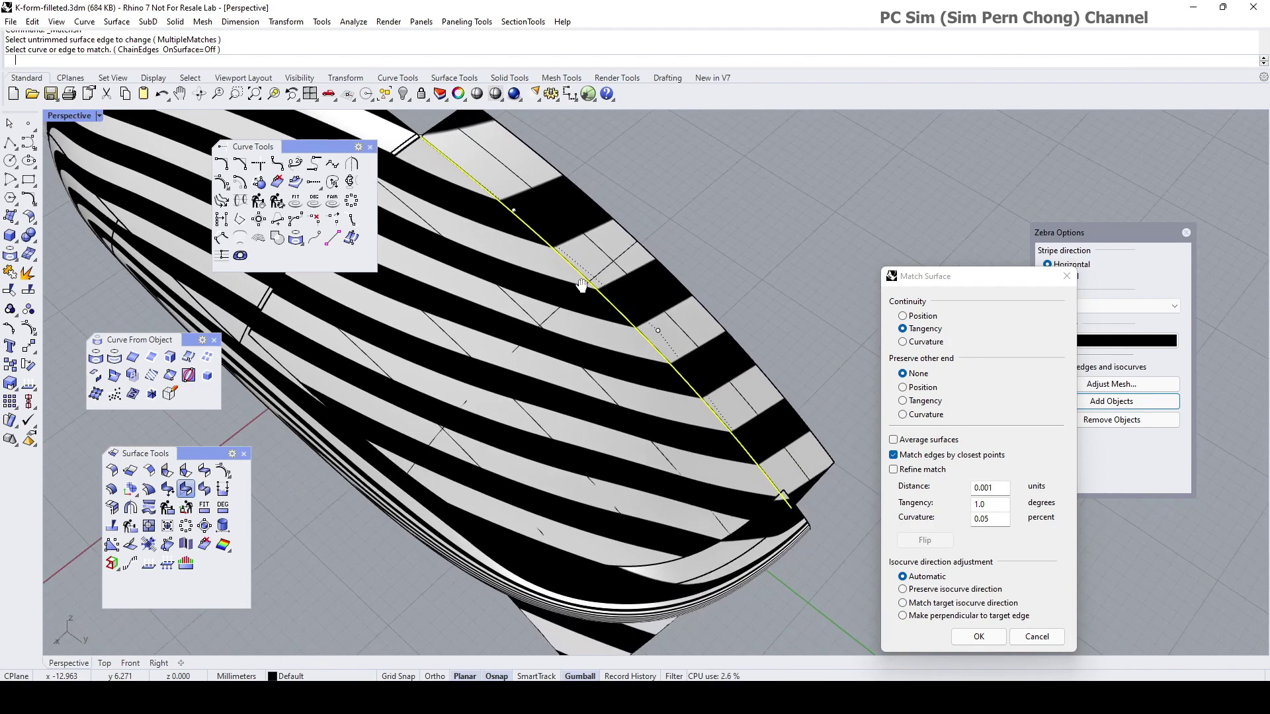
scroll(691, 470, "up", 5)
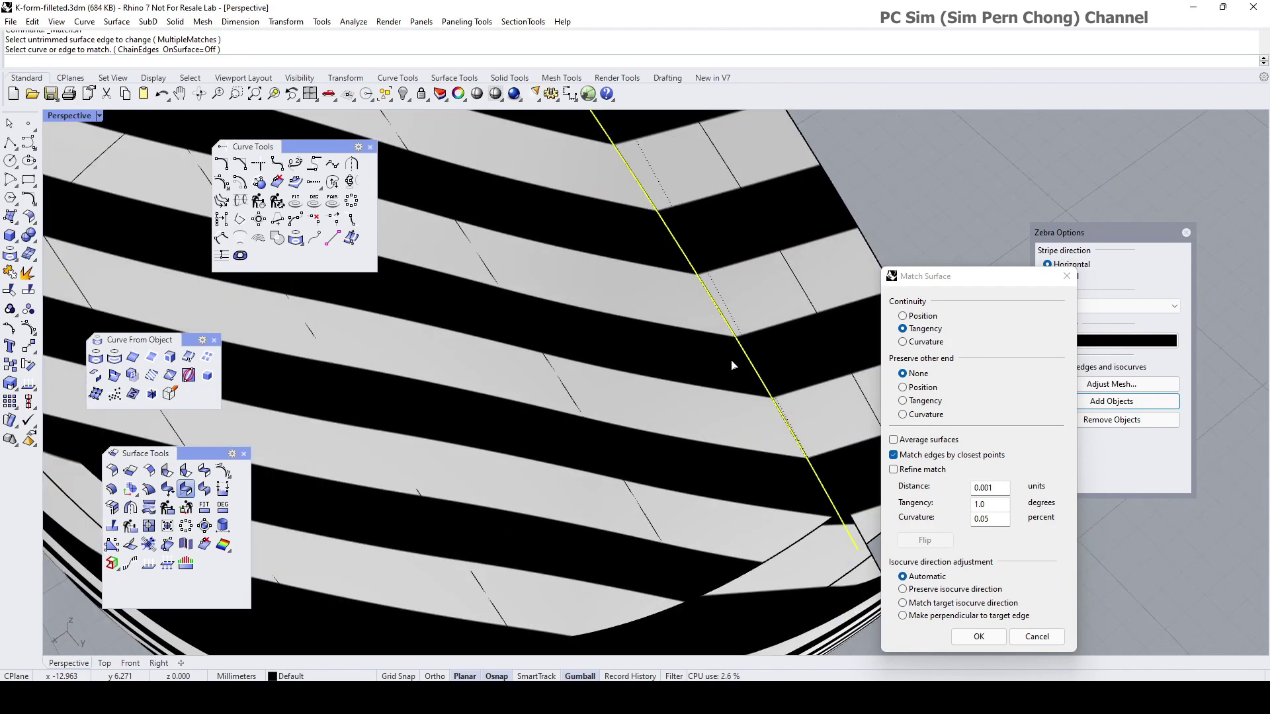
scroll(704, 362, "down", 5)
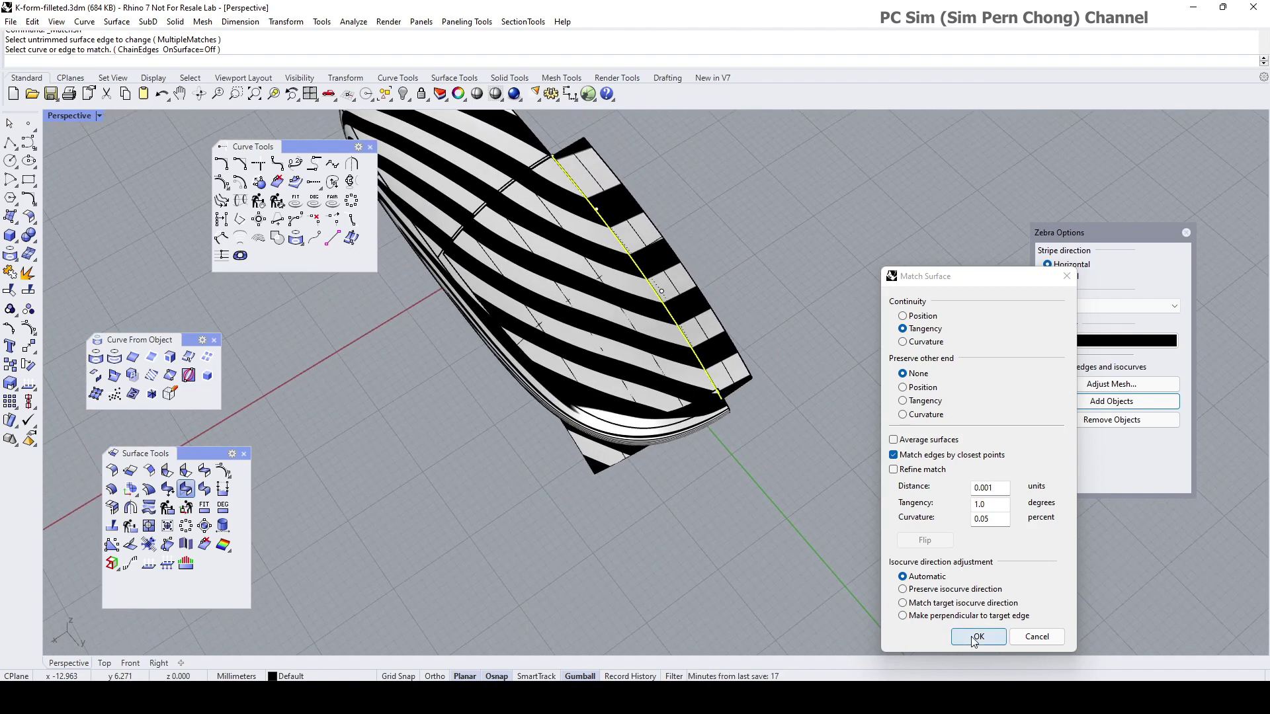
Step: Preserve the isocurve direction, complete the surface match, and check the zebra stripes at the body seam
left_click(904, 592)
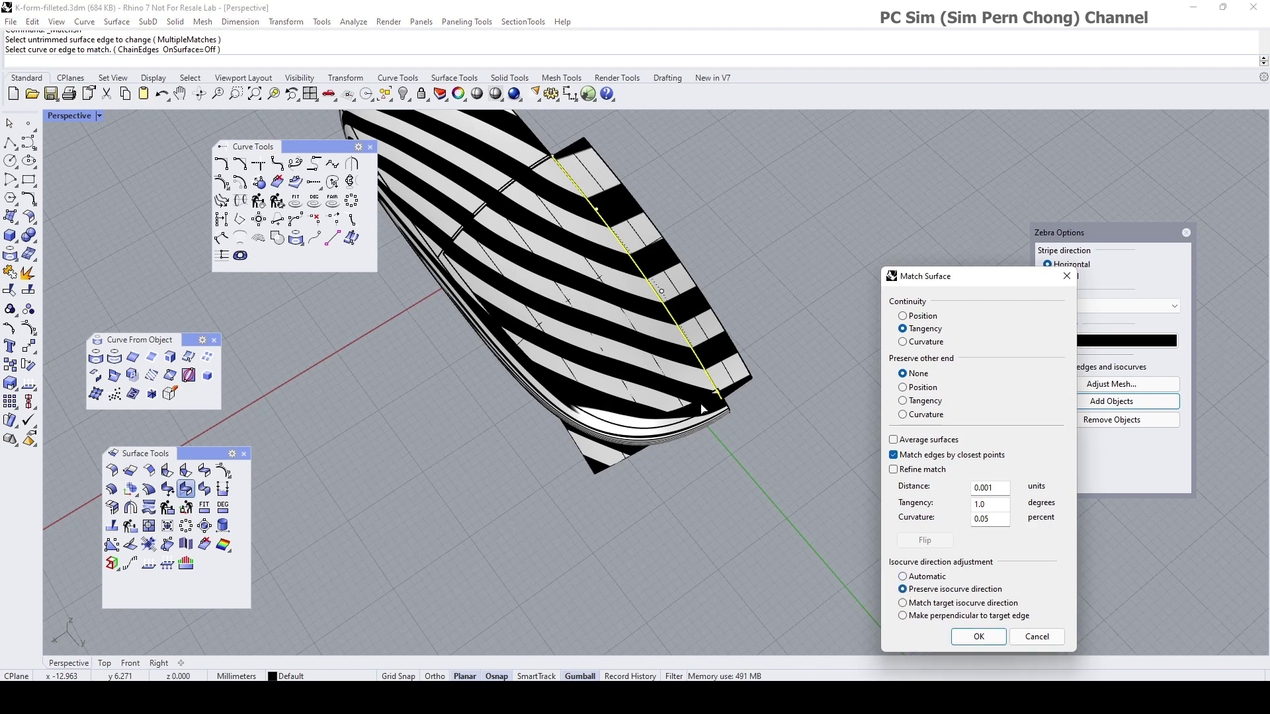
scroll(703, 409, "up", 4)
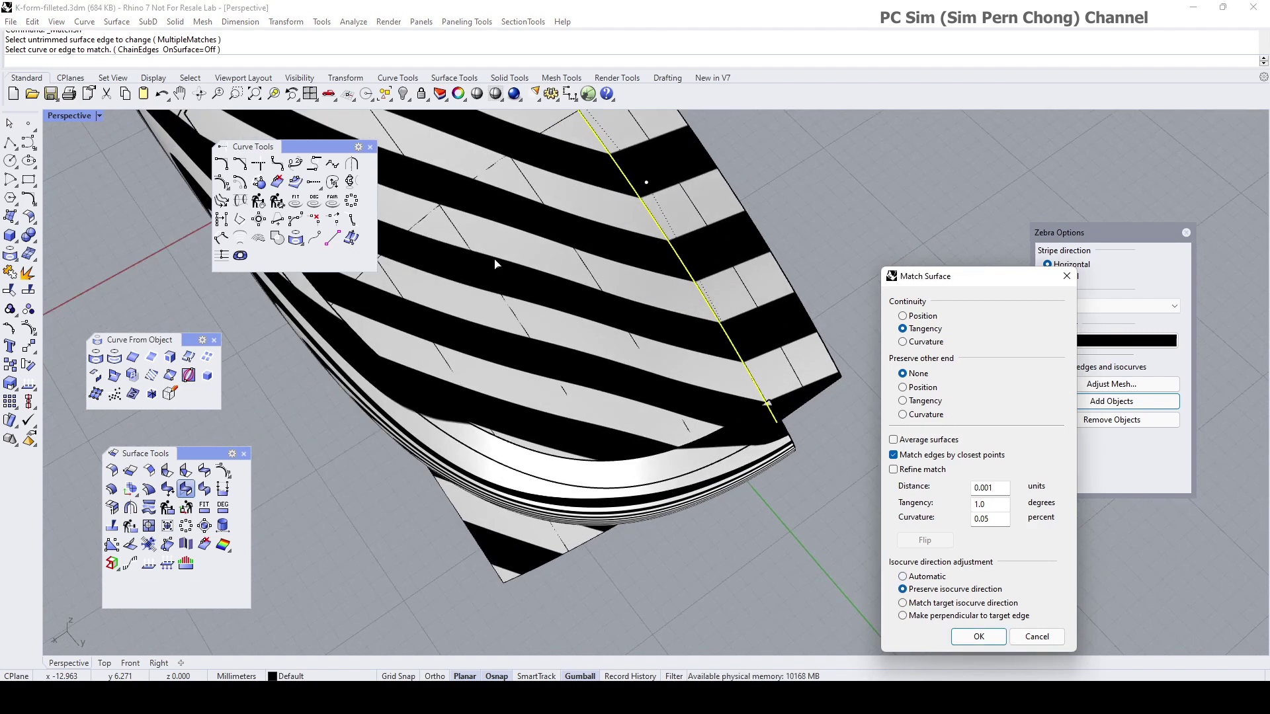
left_click(979, 636)
scroll(673, 390, "down", 6)
right_click_drag(673, 390, 746, 369)
scroll(746, 369, "up", 6)
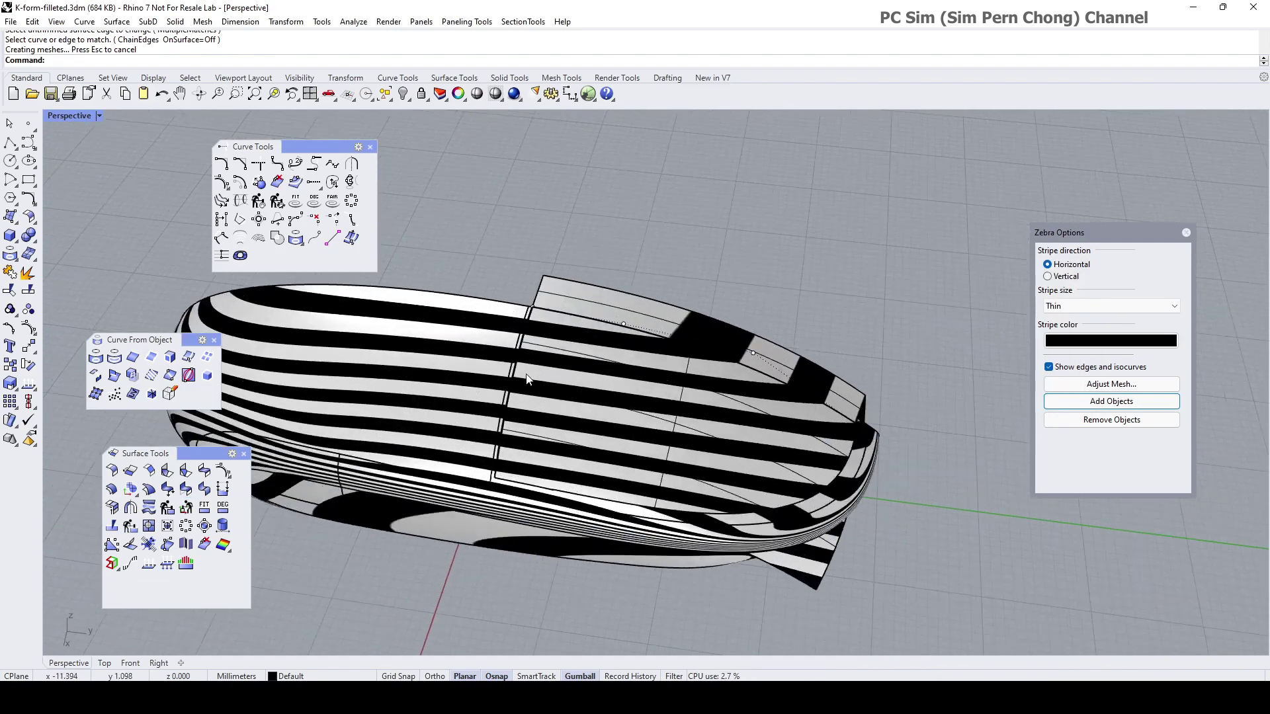
right_click_drag(531, 382, 644, 420)
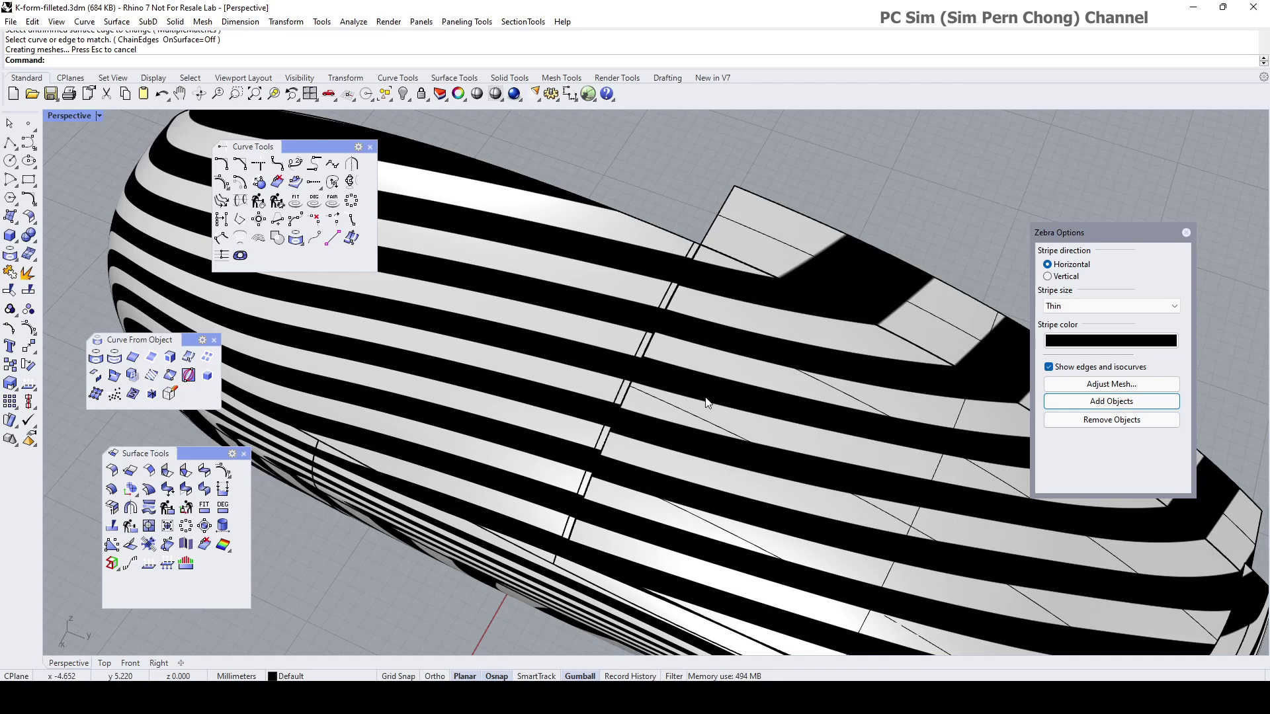
Step: Start Match Surface from the swept surface's edge at the body seam to the adjoining polysurface edge
left_click(194, 492)
scroll(649, 338, "up", 3)
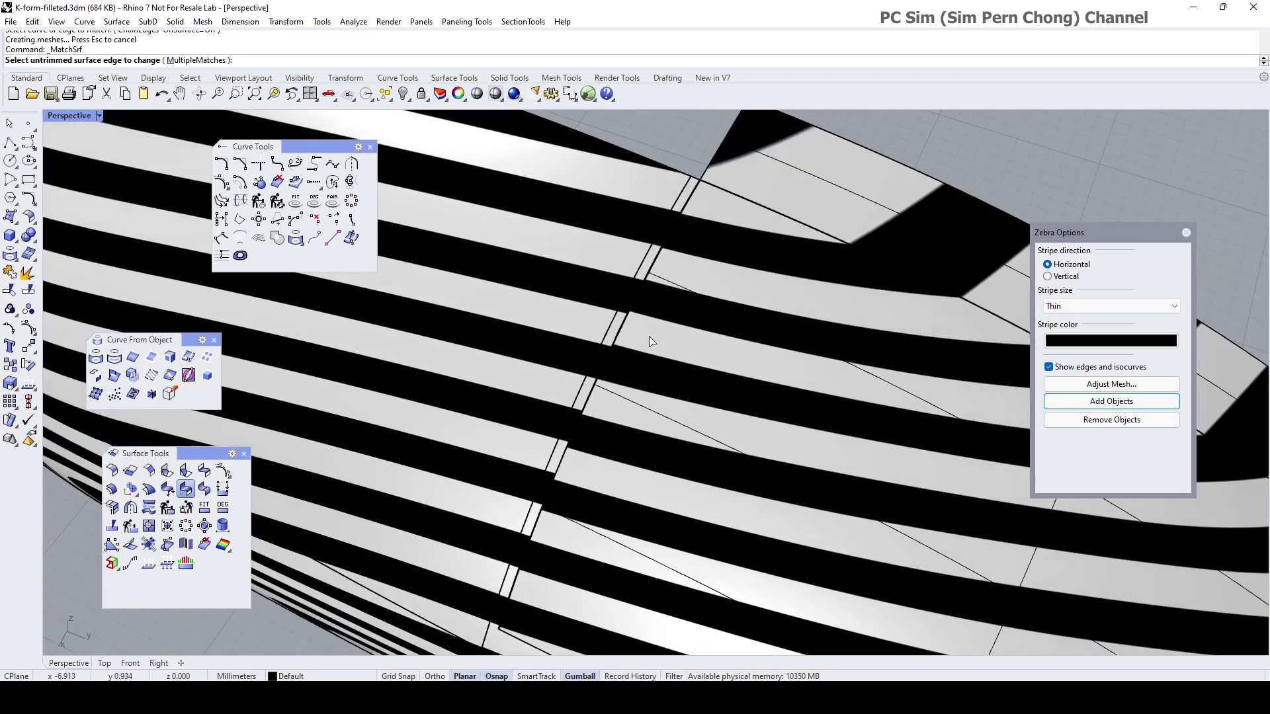
left_click(638, 301)
left_click(642, 293)
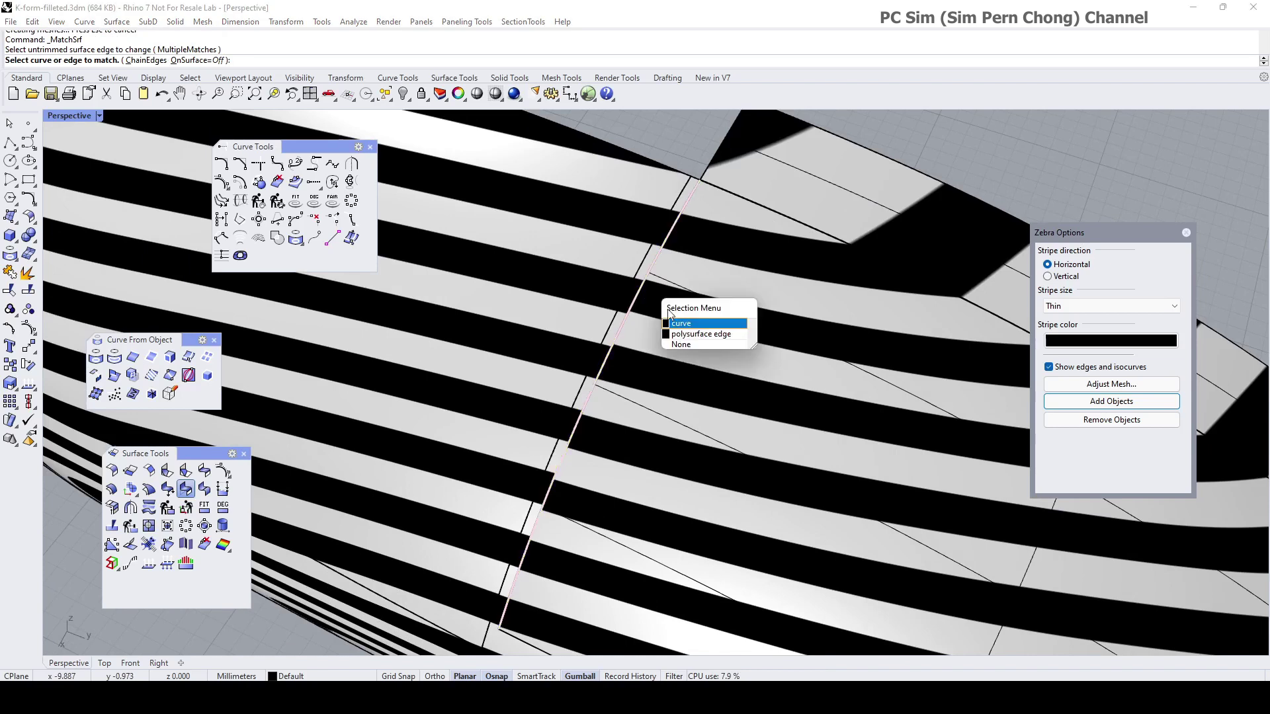
left_click(687, 334)
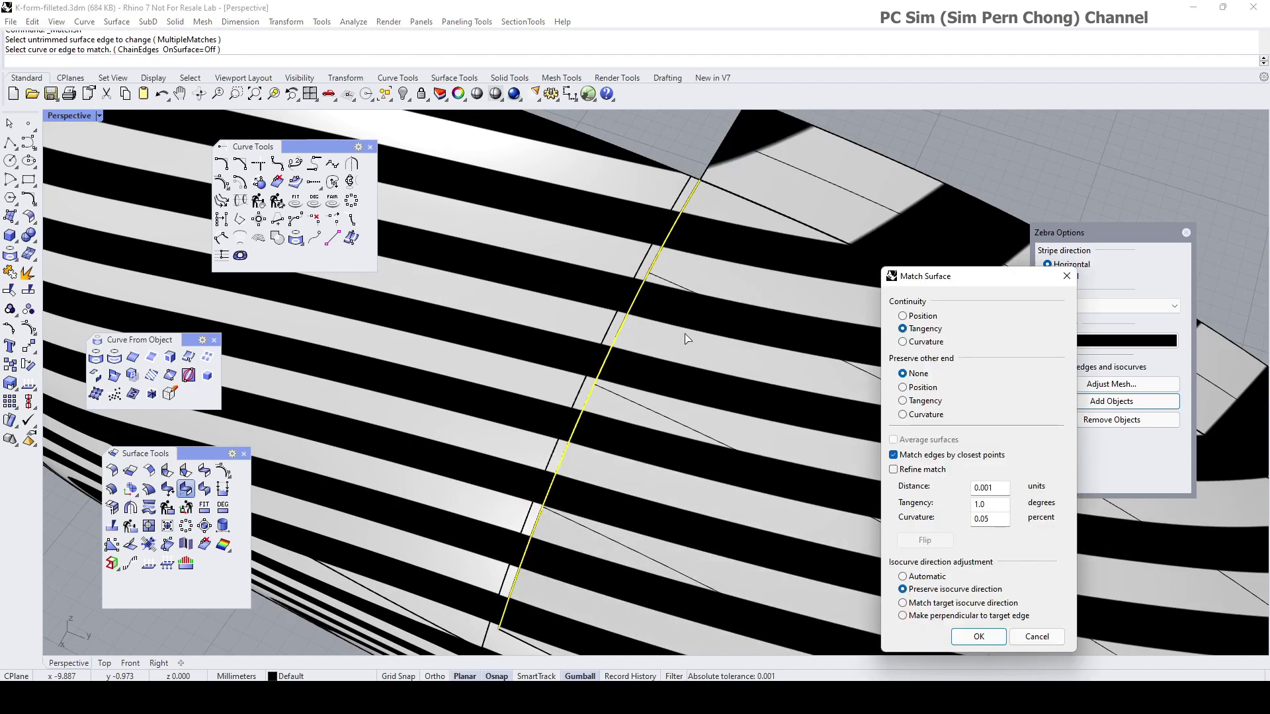
Step: Set the match continuity to Curvature and inspect the previewed zebra stripes across the seam
left_click(903, 342)
scroll(706, 413, "down", 5)
scroll(588, 435, "up", 8)
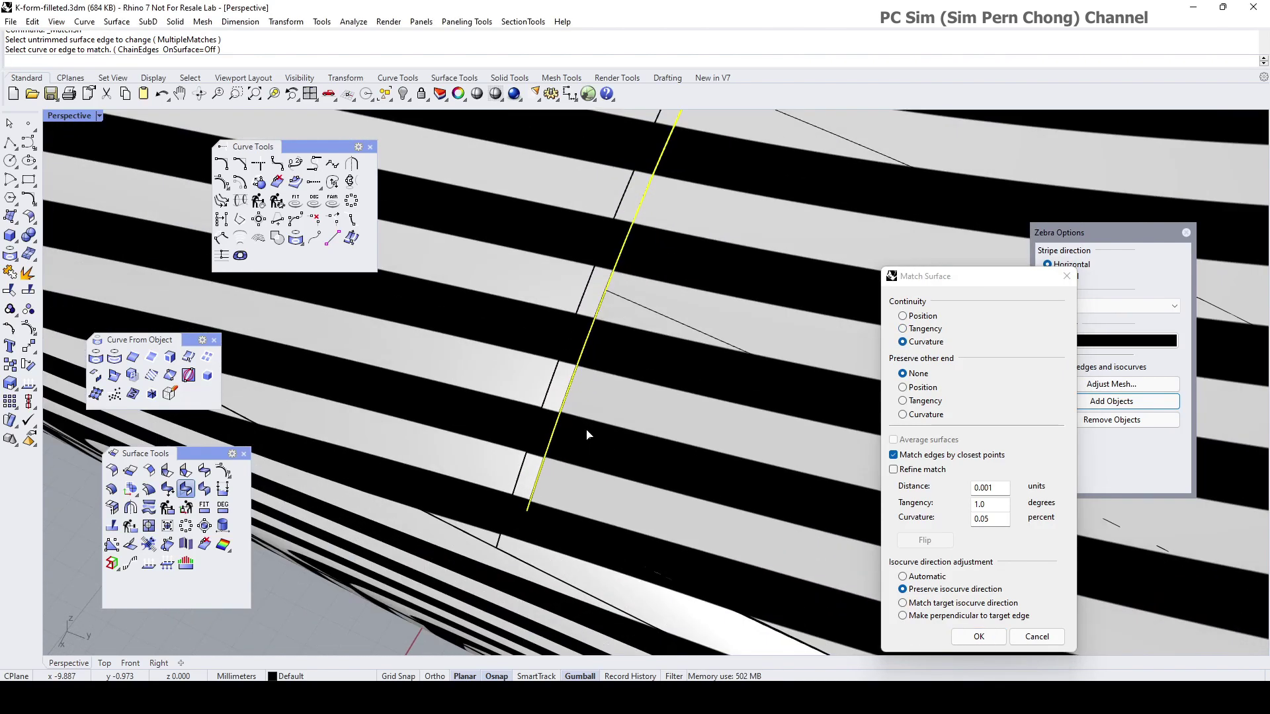
scroll(587, 434, "up", 4)
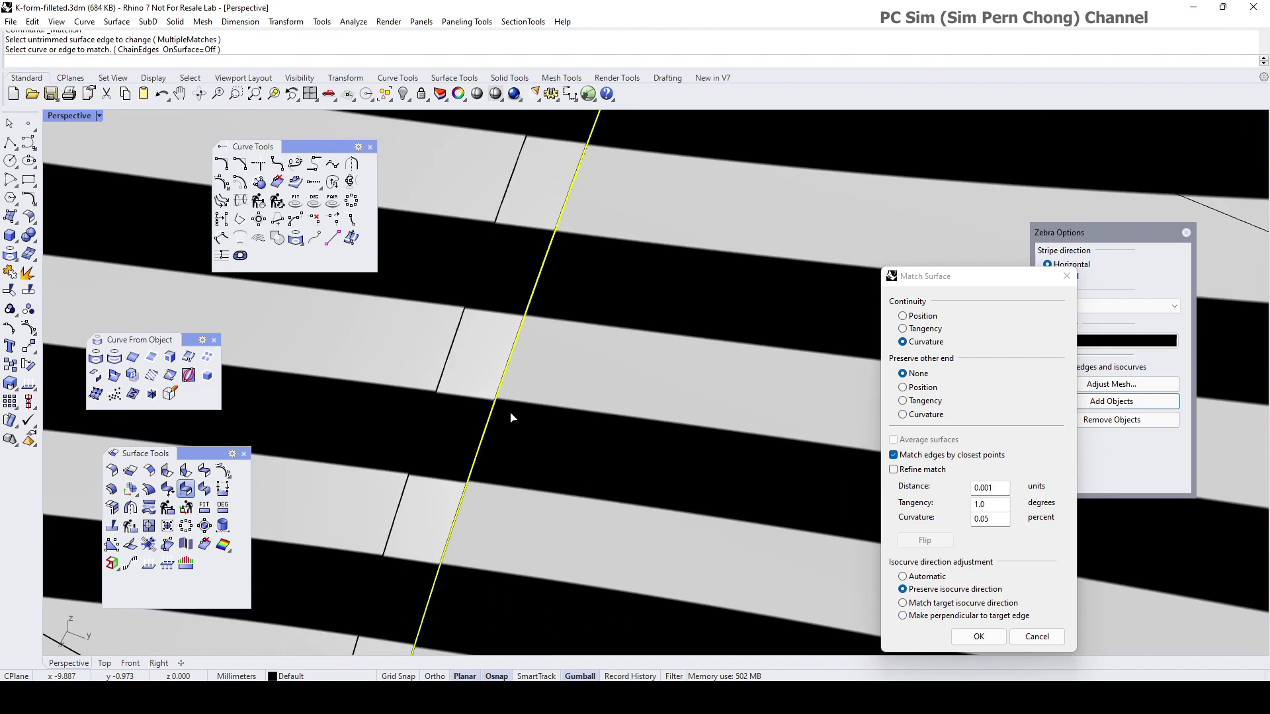
scroll(511, 418, "up", 3)
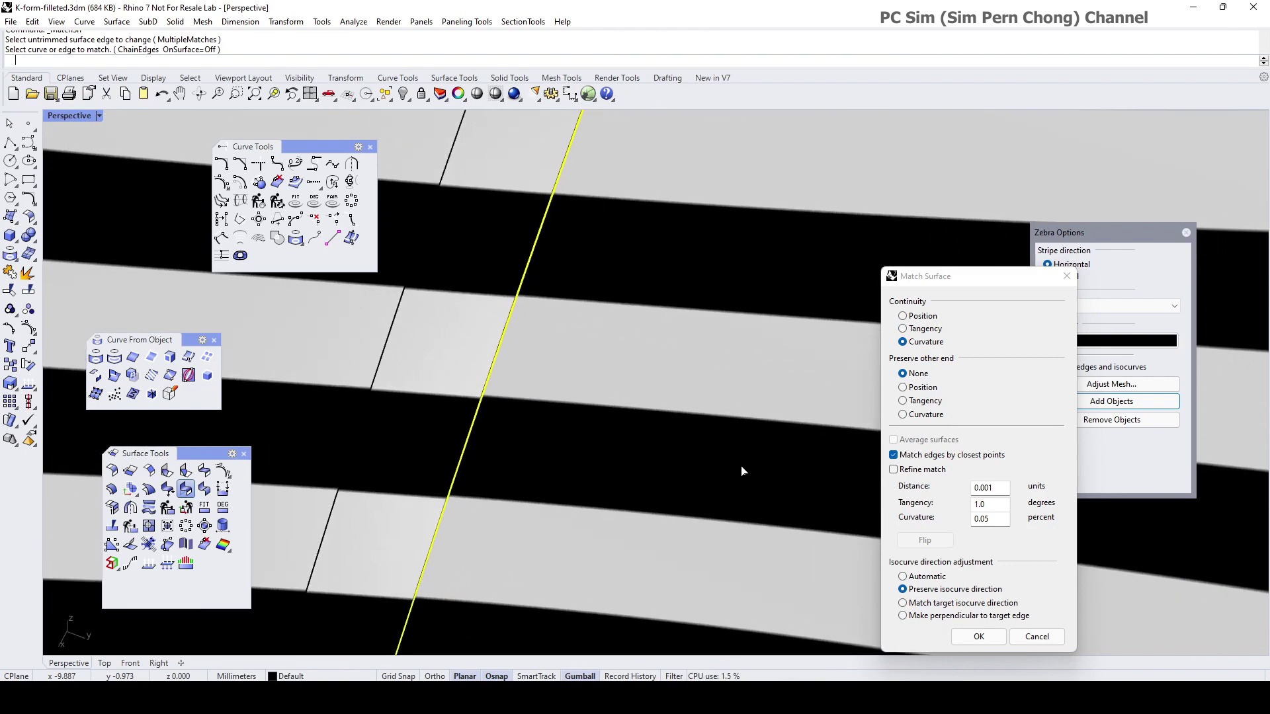
Step: Turn on Refine match and inspect the previewed stripes along the whole seam
left_click(894, 469)
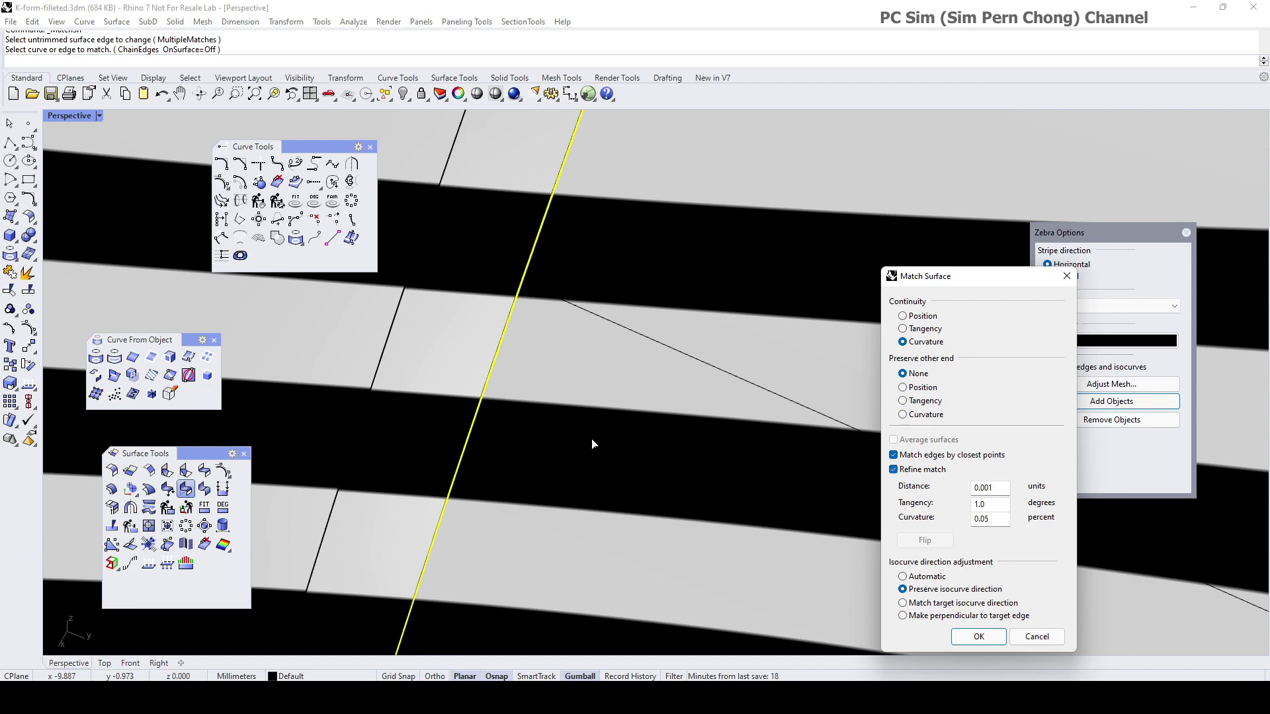
scroll(531, 454, "down", 4)
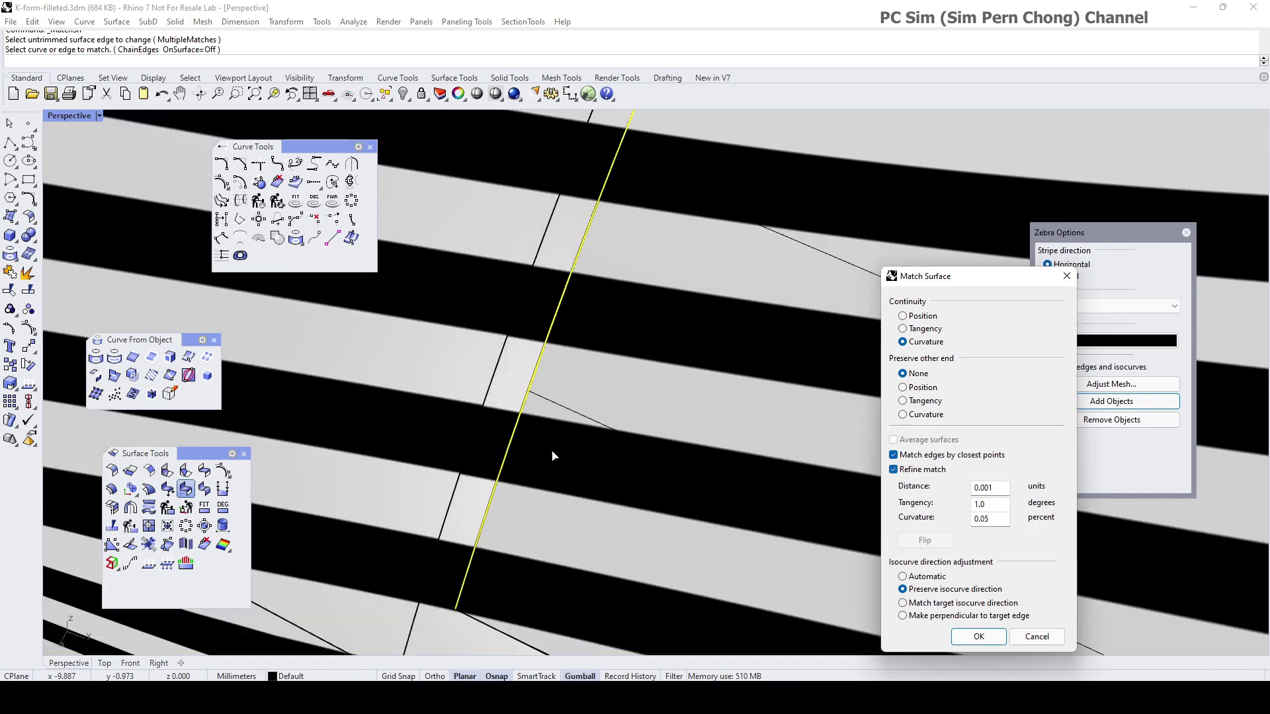
scroll(554, 456, "down", 5)
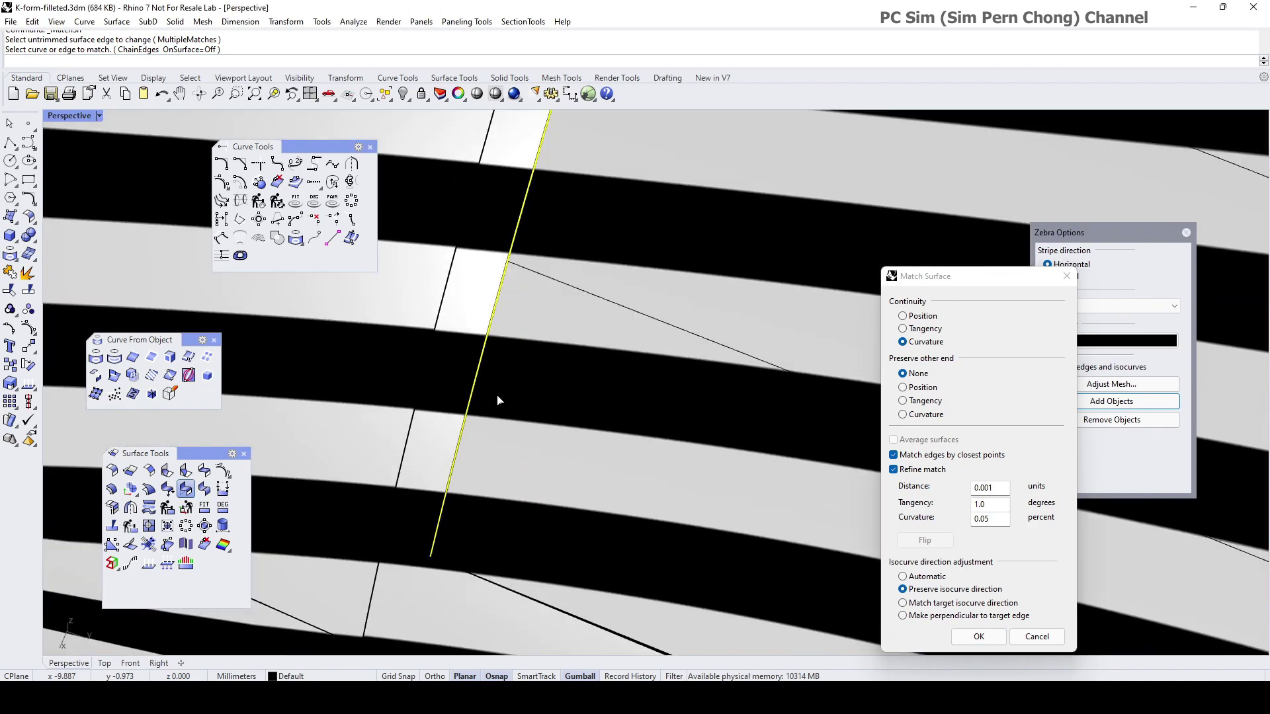
scroll(523, 399, "down", 3)
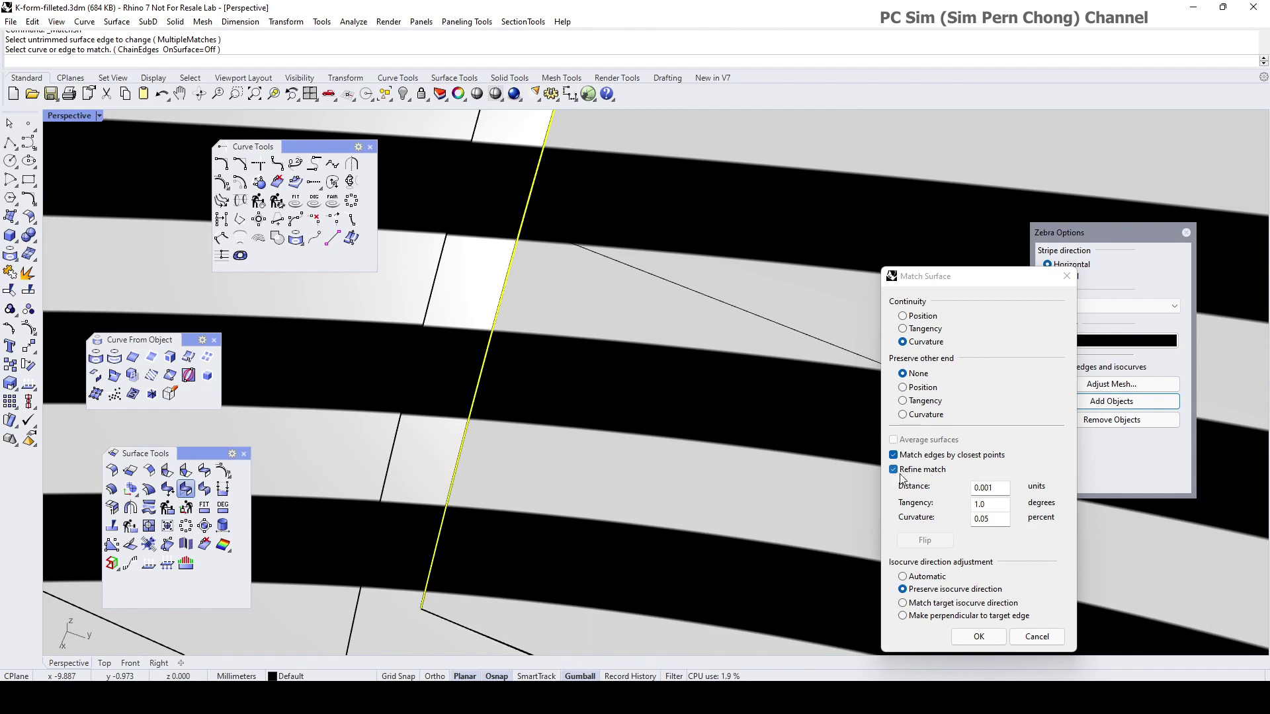
scroll(457, 397, "down", 3)
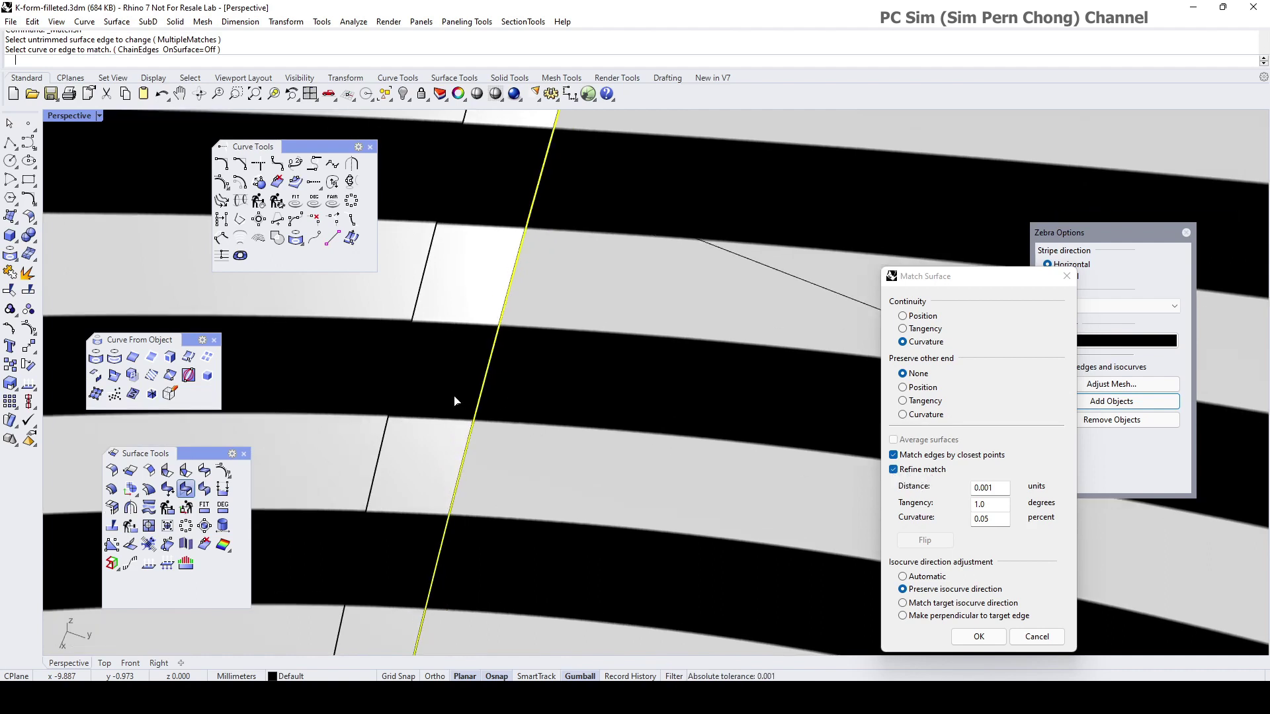
right_click_drag(639, 447, 592, 411)
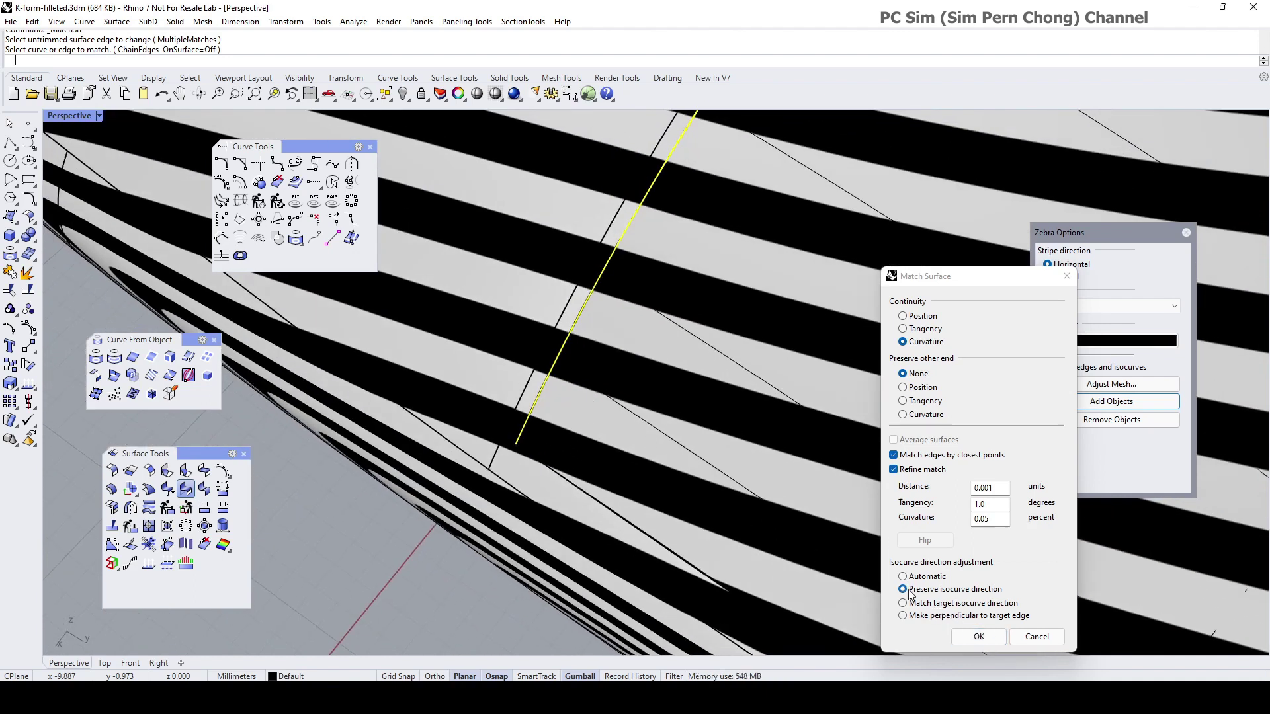
Step: Complete the surface match and examine the zebra stripes where the swept surface meets the extruded strip
left_click(978, 636)
scroll(759, 490, "down", 5)
right_click_drag(759, 490, 697, 428)
scroll(791, 462, "up", 10)
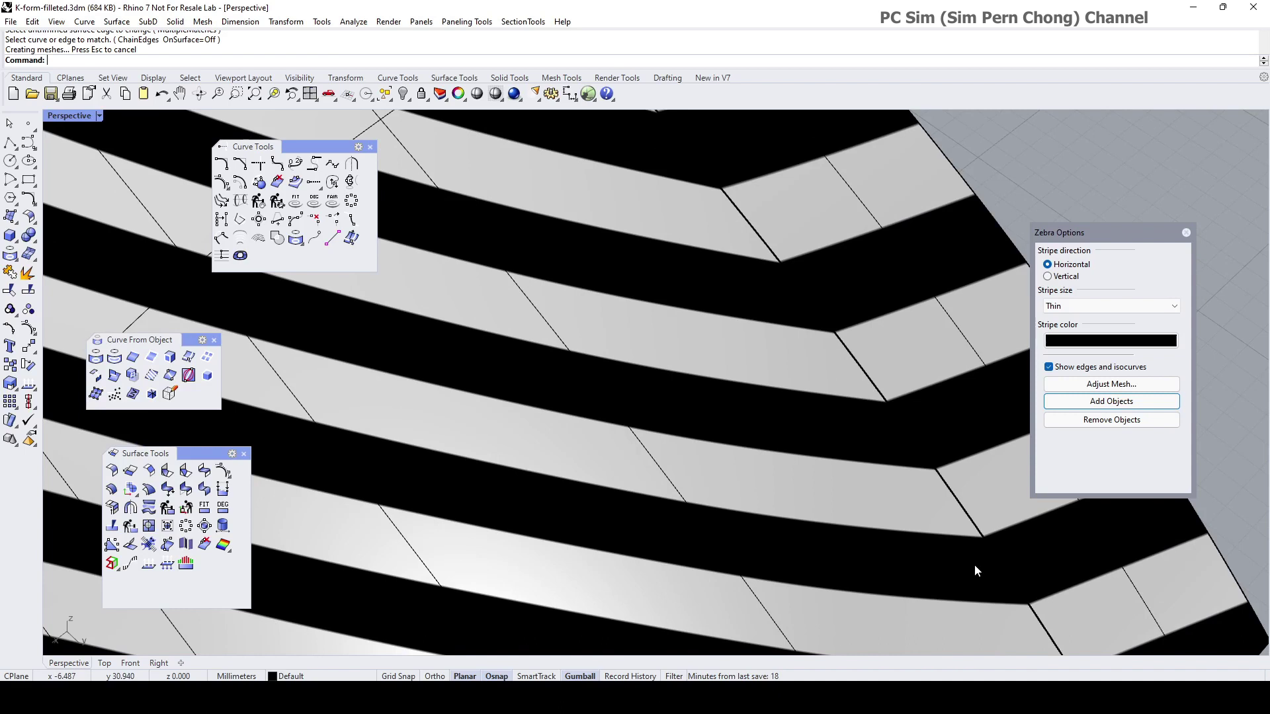
scroll(888, 498, "down", 10)
right_click_drag(888, 498, 873, 627)
scroll(873, 627, "up", 8)
scroll(855, 559, "up", 5)
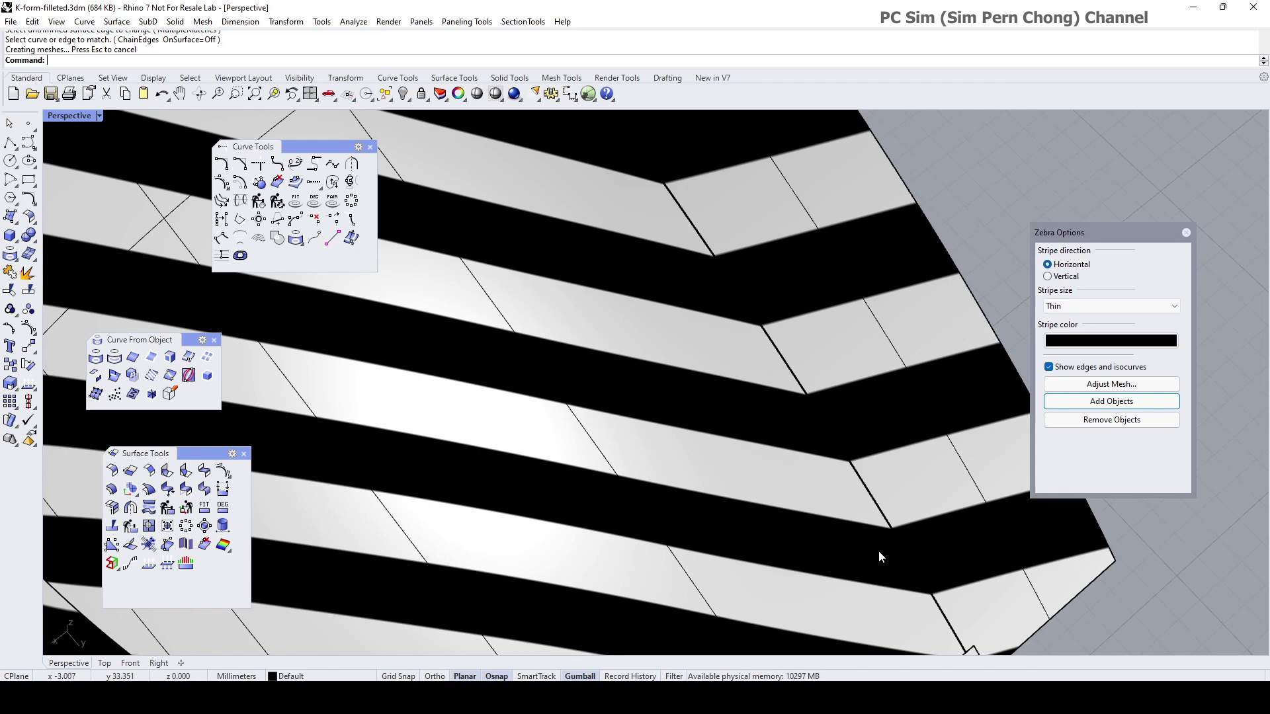
scroll(866, 546, "down", 6)
right_click_drag(863, 542, 824, 464)
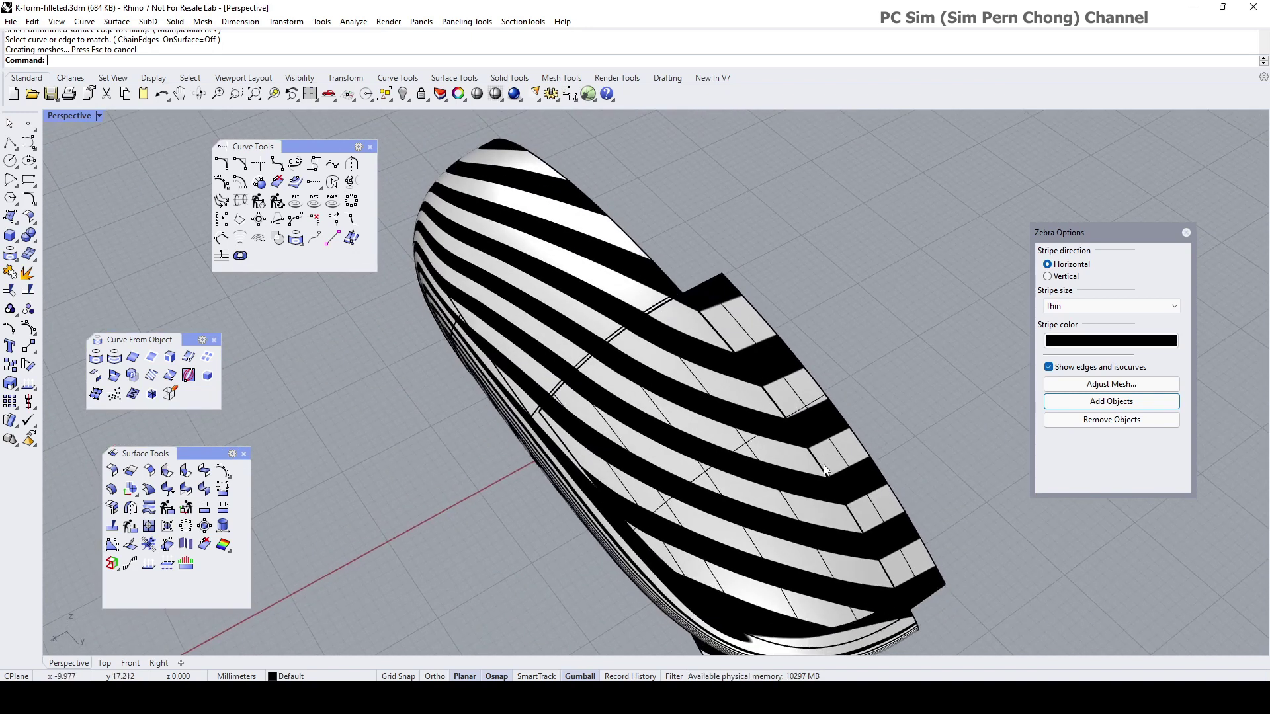
Step: Delete the extruded strip along the swept surface's outer edge and view the body from its other end
left_click(829, 429)
key("Delete")
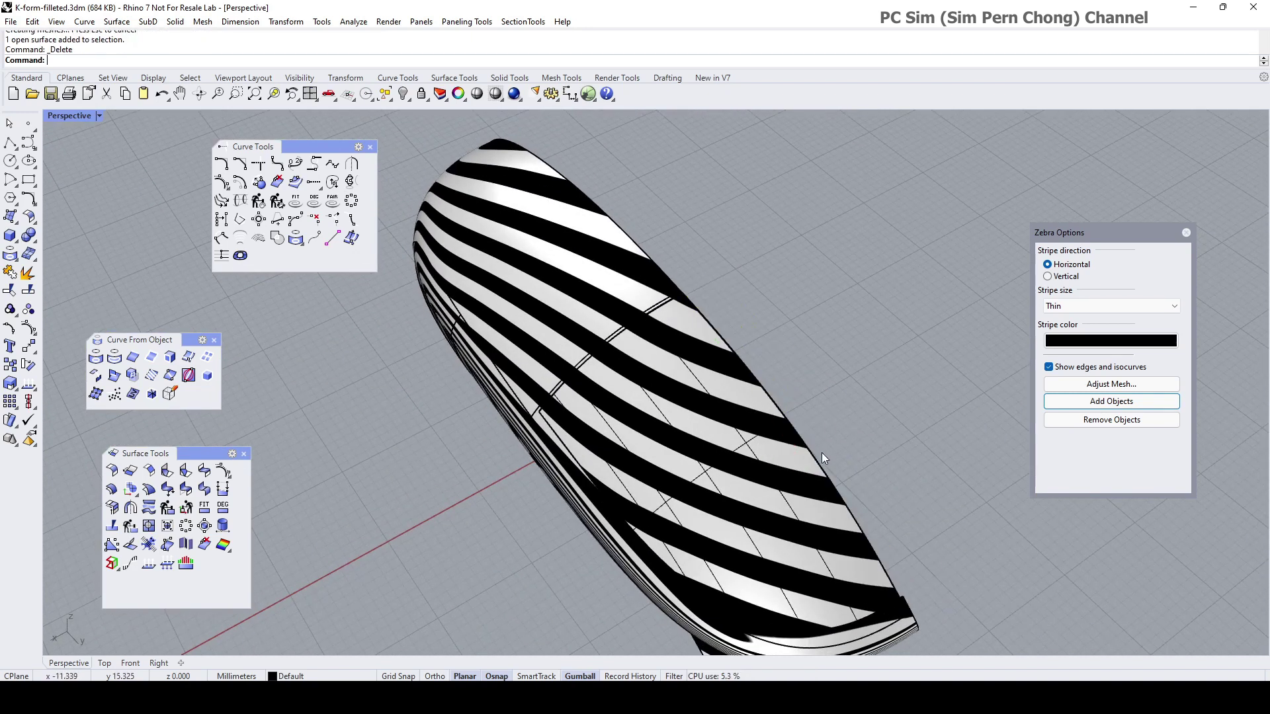
right_click_drag(799, 513, 832, 316)
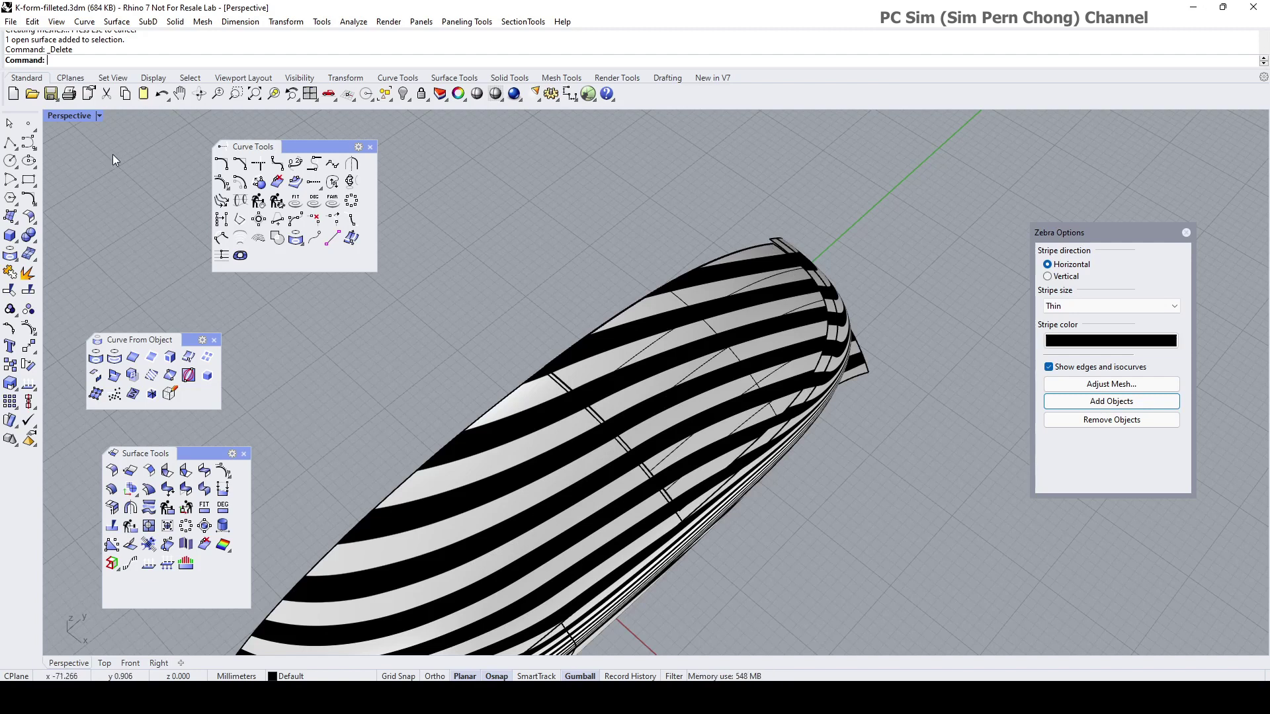
Step: Switch to a maximized Top view and show the hidden curves
double_click(77, 119)
double_click(57, 118)
right_click_drag(530, 315, 547, 394)
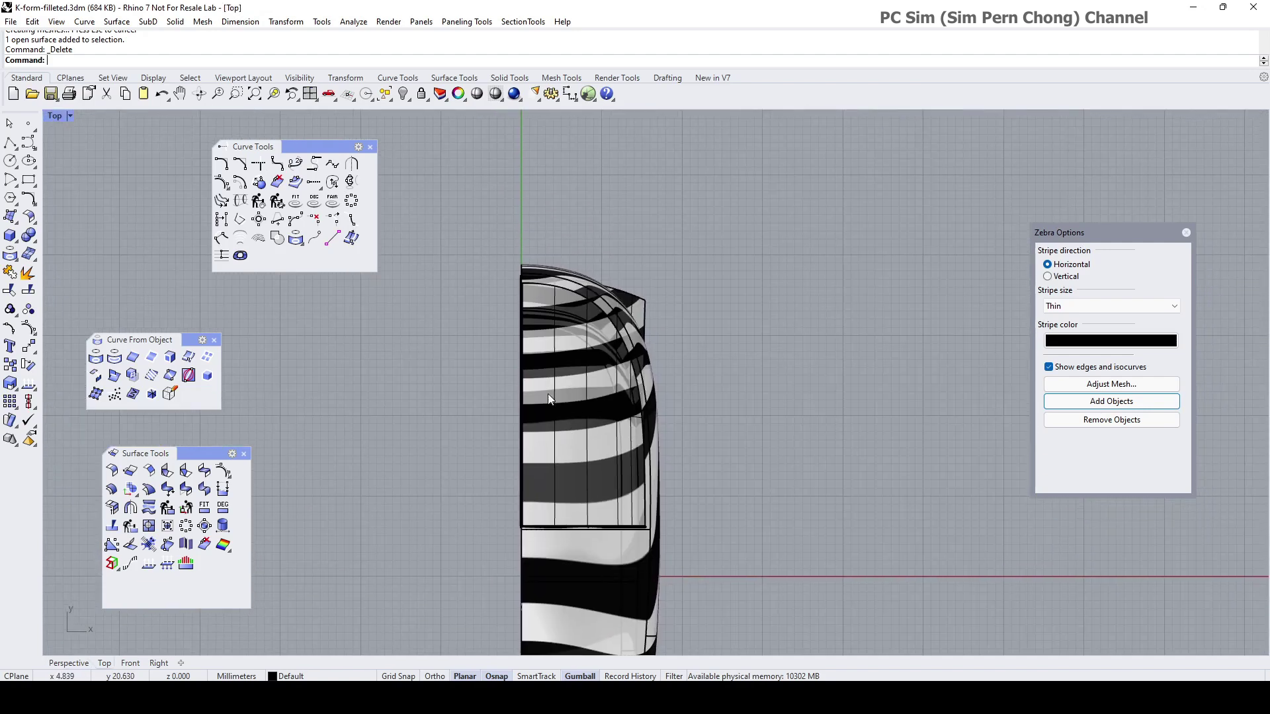
right_click(404, 93)
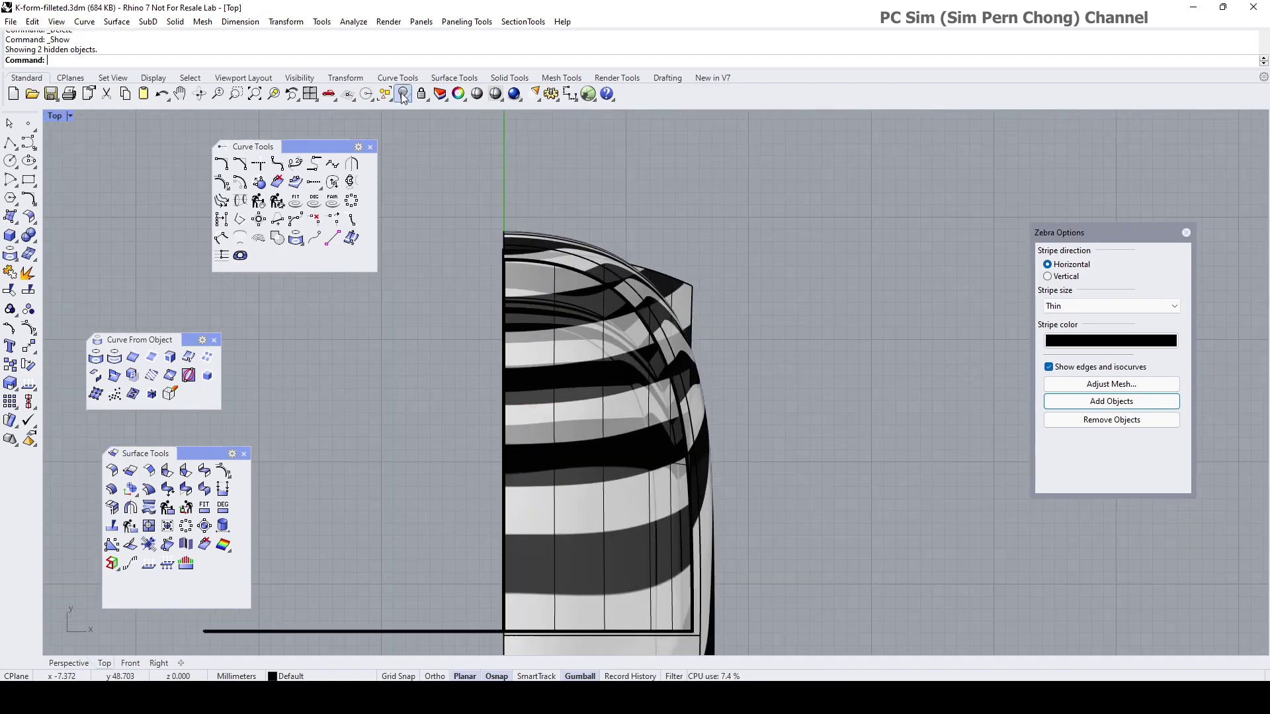
Step: Copy the rounded groove outline curve and paste a duplicate in place
scroll(538, 277, "up", 3)
left_click(555, 258)
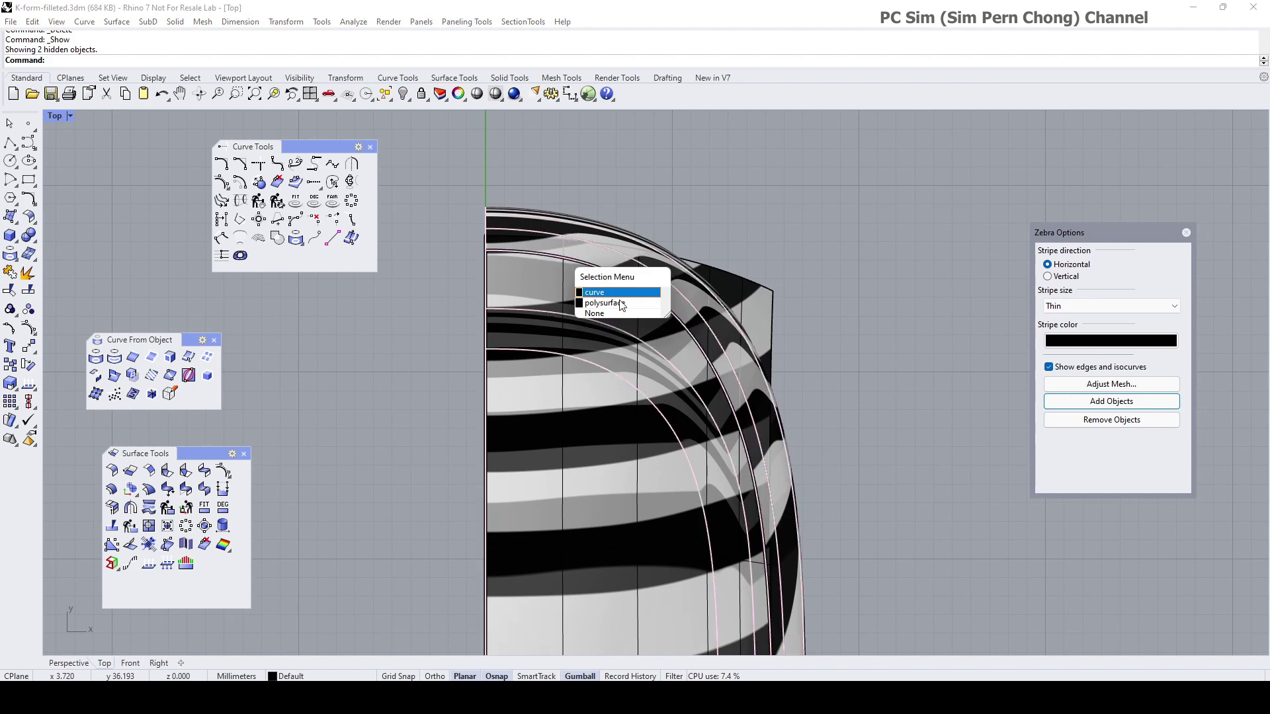
left_click(615, 298)
scroll(613, 299, "down", 3)
right_click_drag(610, 300, 616, 243)
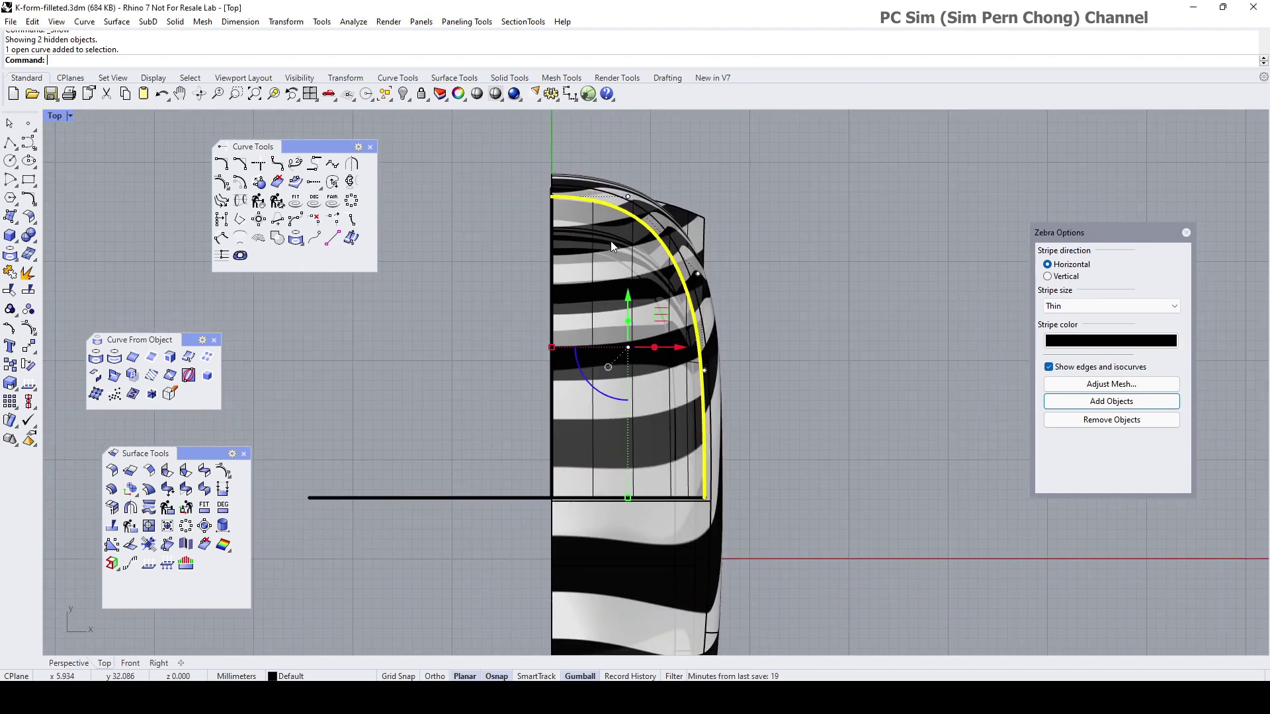
left_click(32, 22)
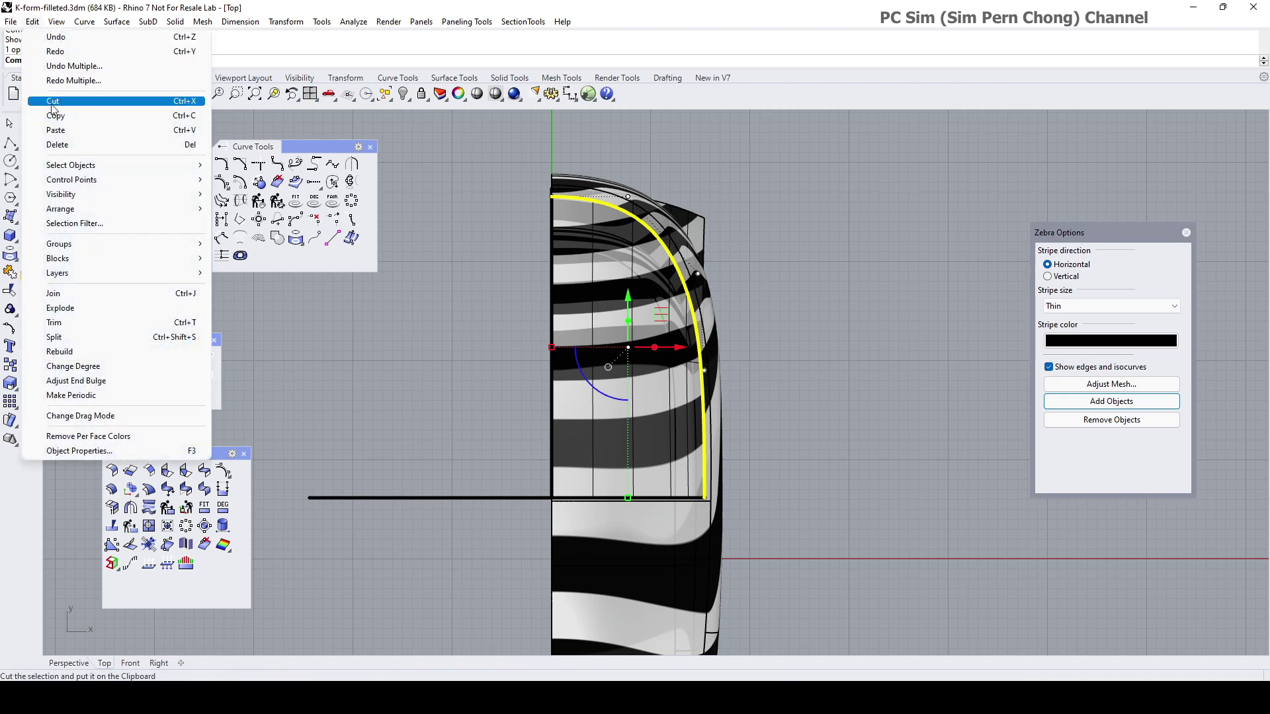
left_click(60, 114)
left_click(32, 21)
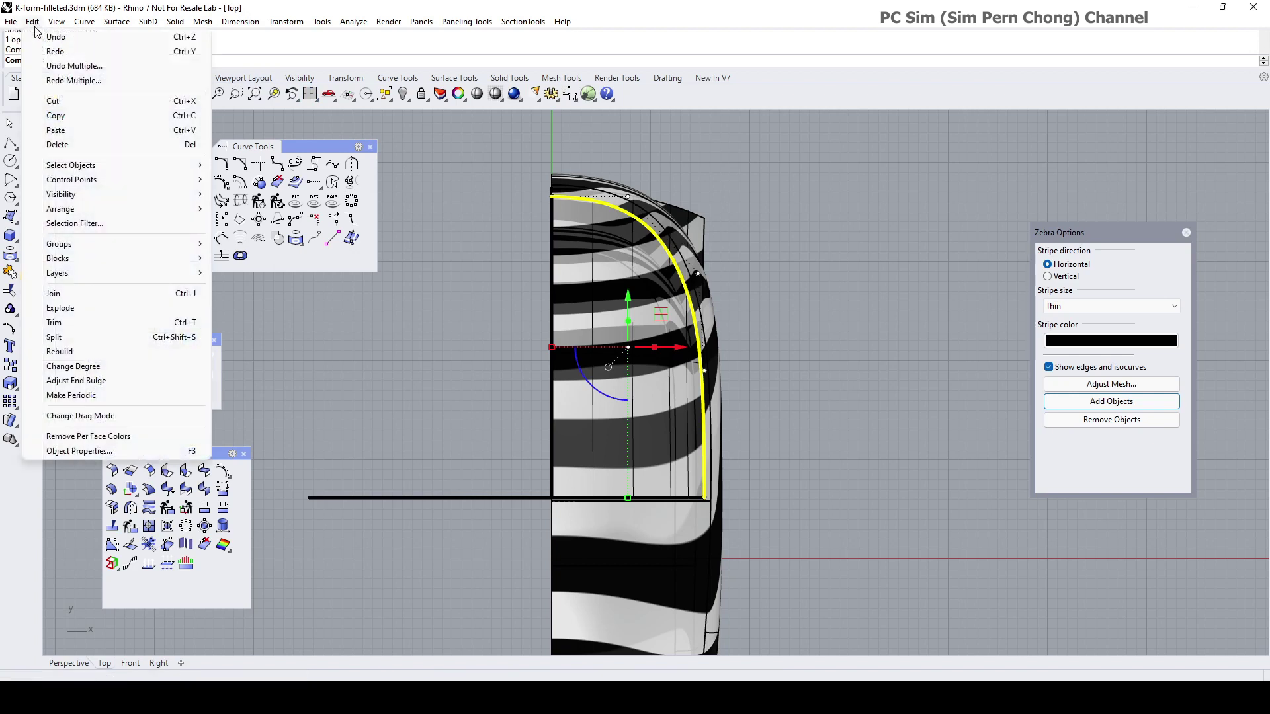
left_click(59, 128)
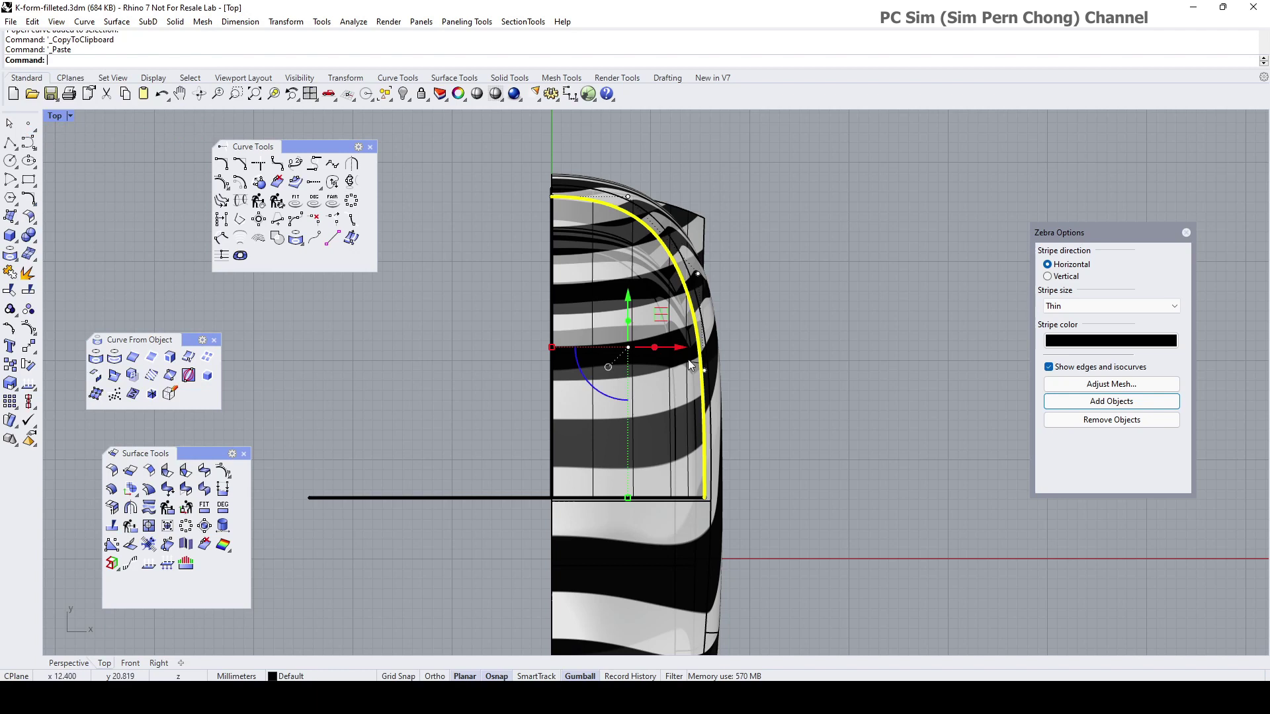
scroll(632, 350, "up", 4)
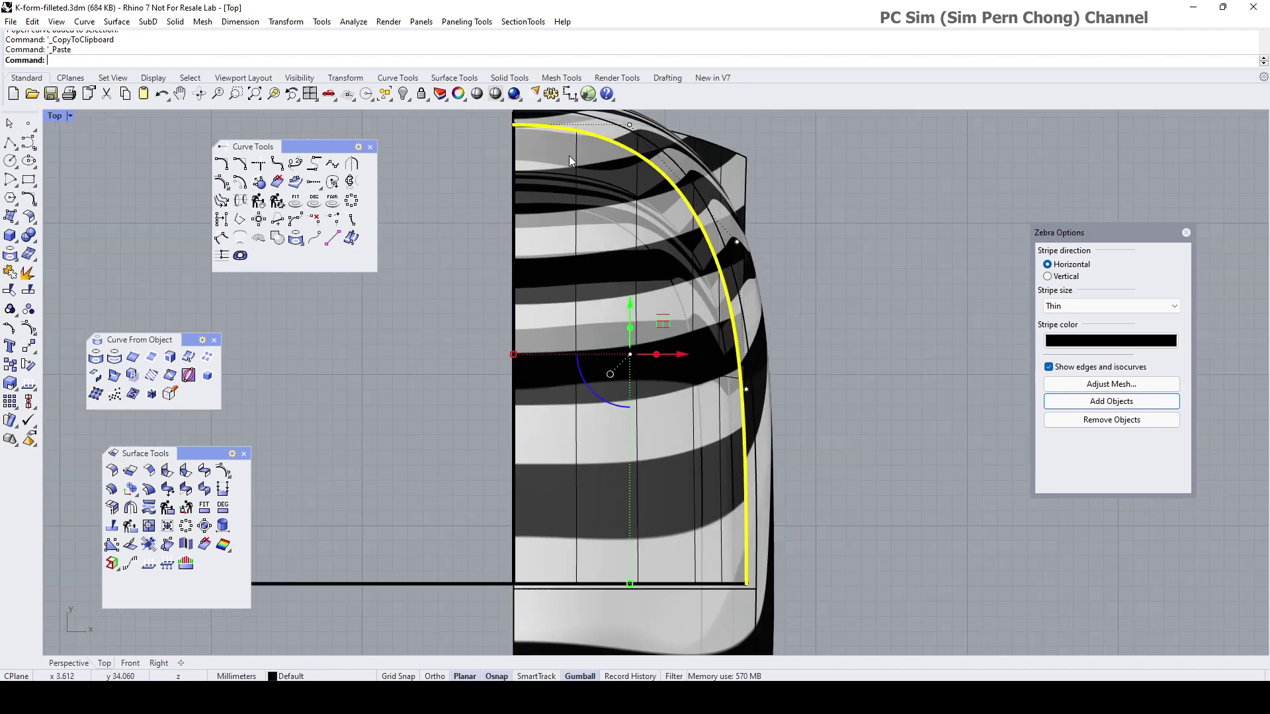
scroll(762, 351, "down", 4)
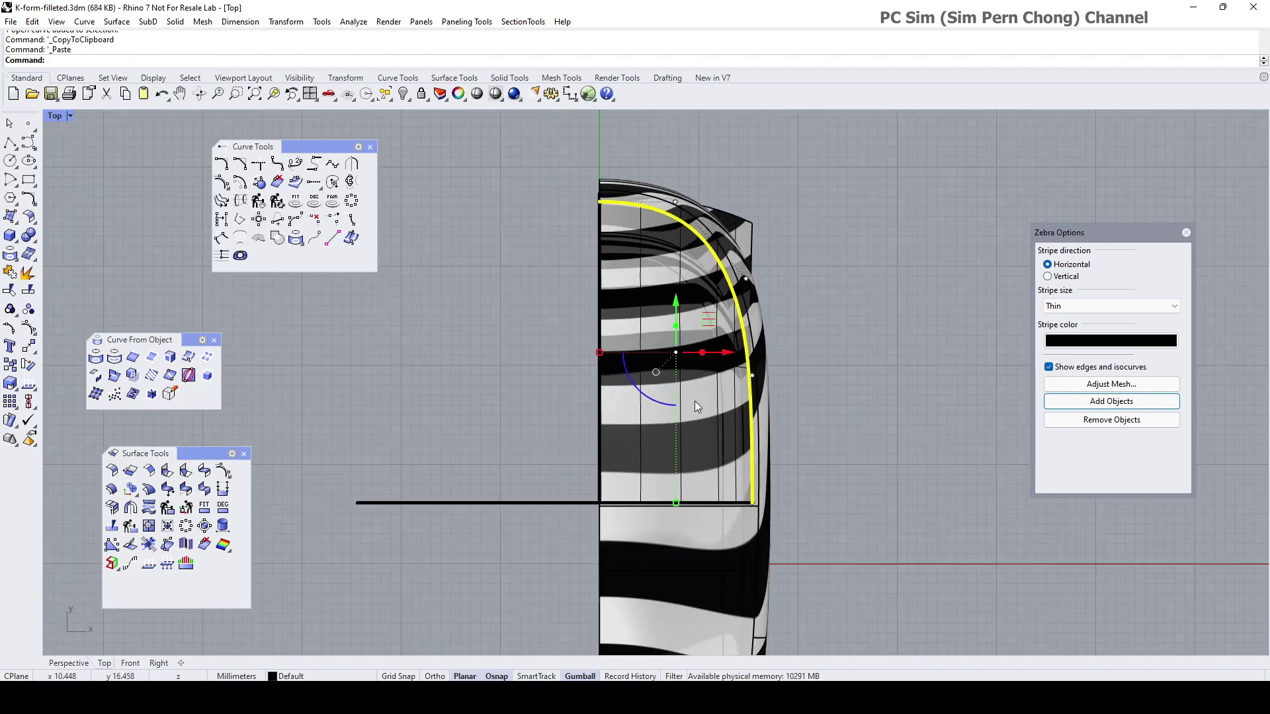
Step: Relocate the gumball to the pasted curve's end on the centre line and turn off the zebra analysis
left_click_drag(676, 355, 599, 201)
scroll(620, 271, "down", 1)
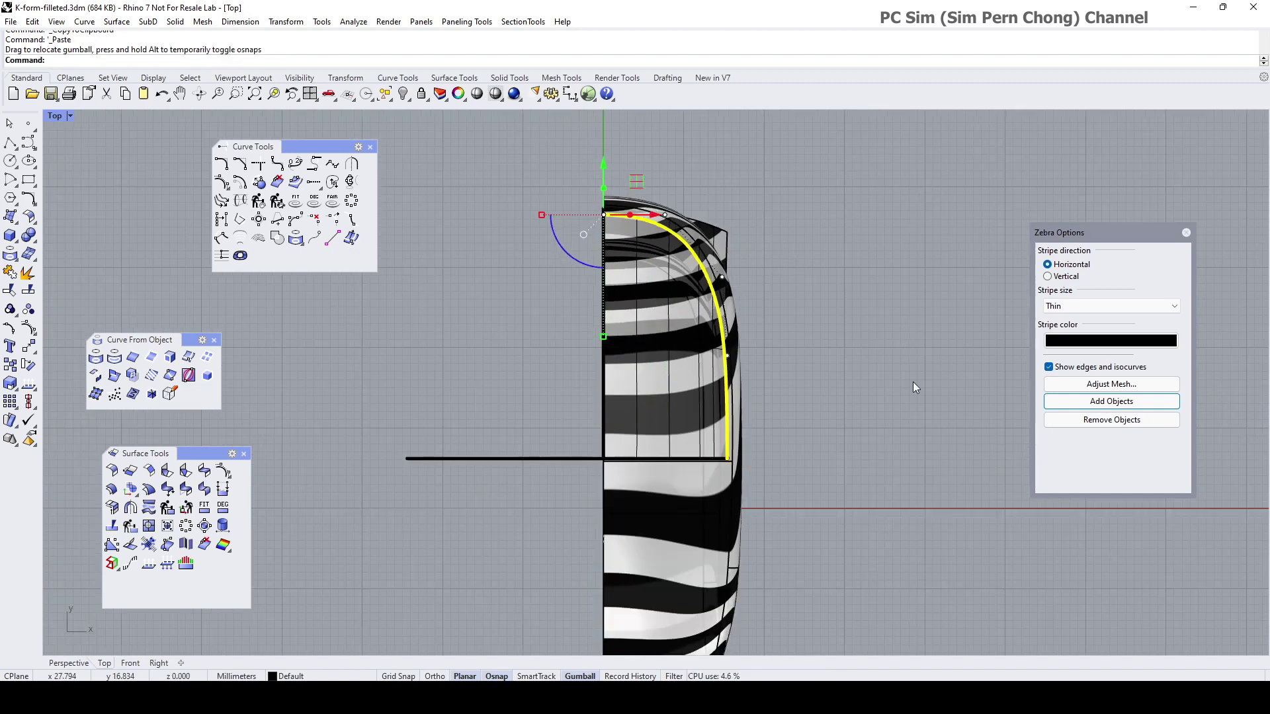
left_click(1186, 233)
right_click_drag(794, 249, 836, 267)
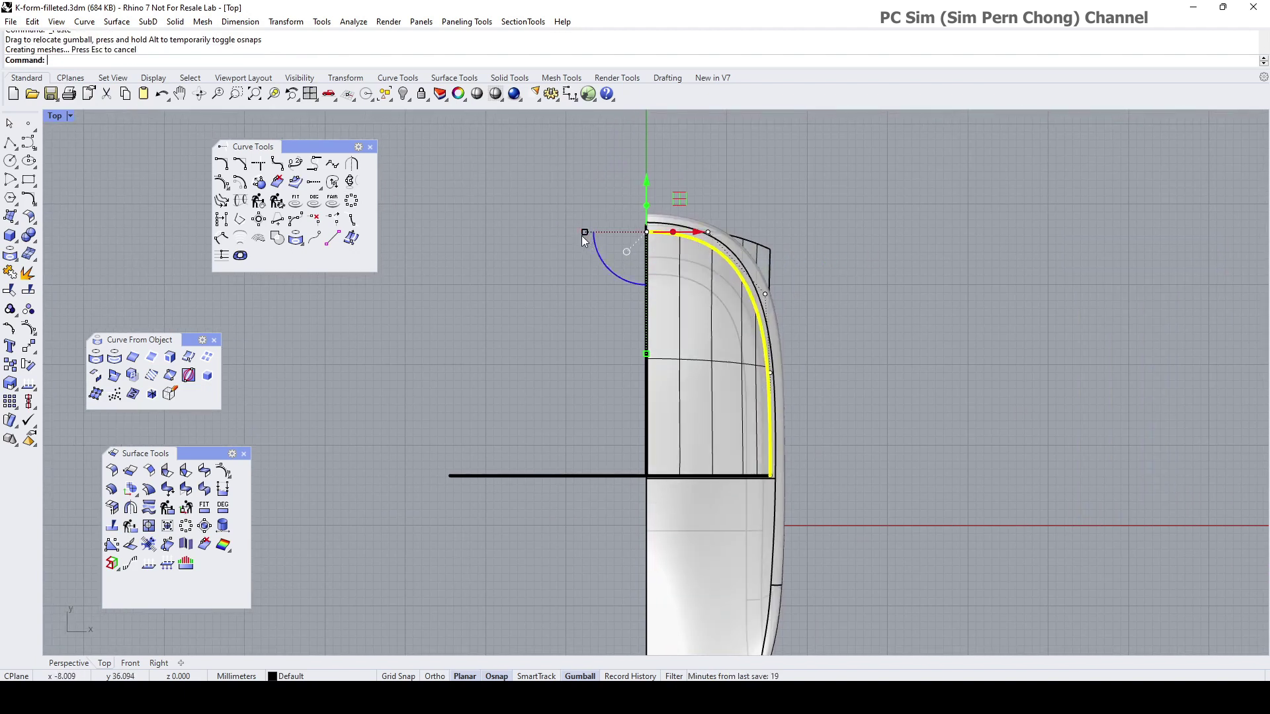
Step: Scale the pasted curve slightly narrower in X and shift it inward along Y inside the original curve
left_click_drag(584, 233, 590, 241)
left_click_drag(646, 177, 637, 188)
scroll(895, 354, "up", 3)
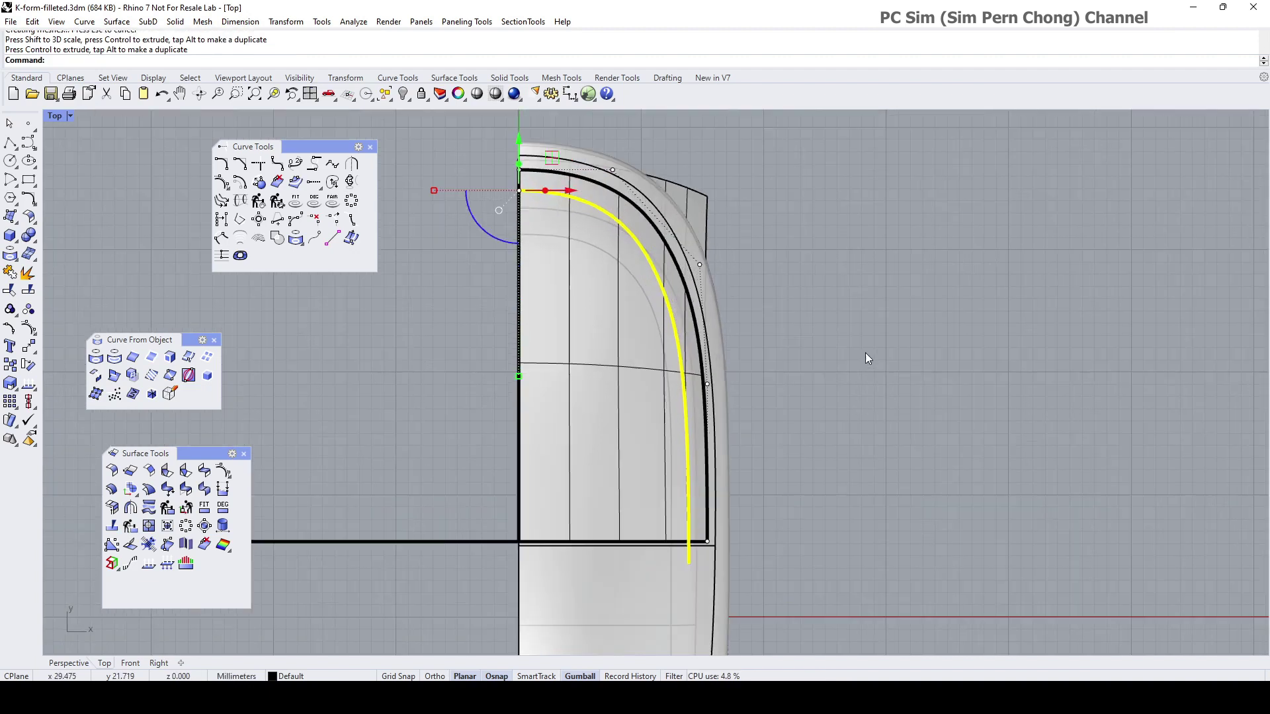
key("Escape")
Step: Select all visible objects and turn off their surface isocurve display in the object properties
scroll(790, 347, "down", 3)
scroll(799, 355, "down", 2)
left_click_drag(551, 205, 816, 529)
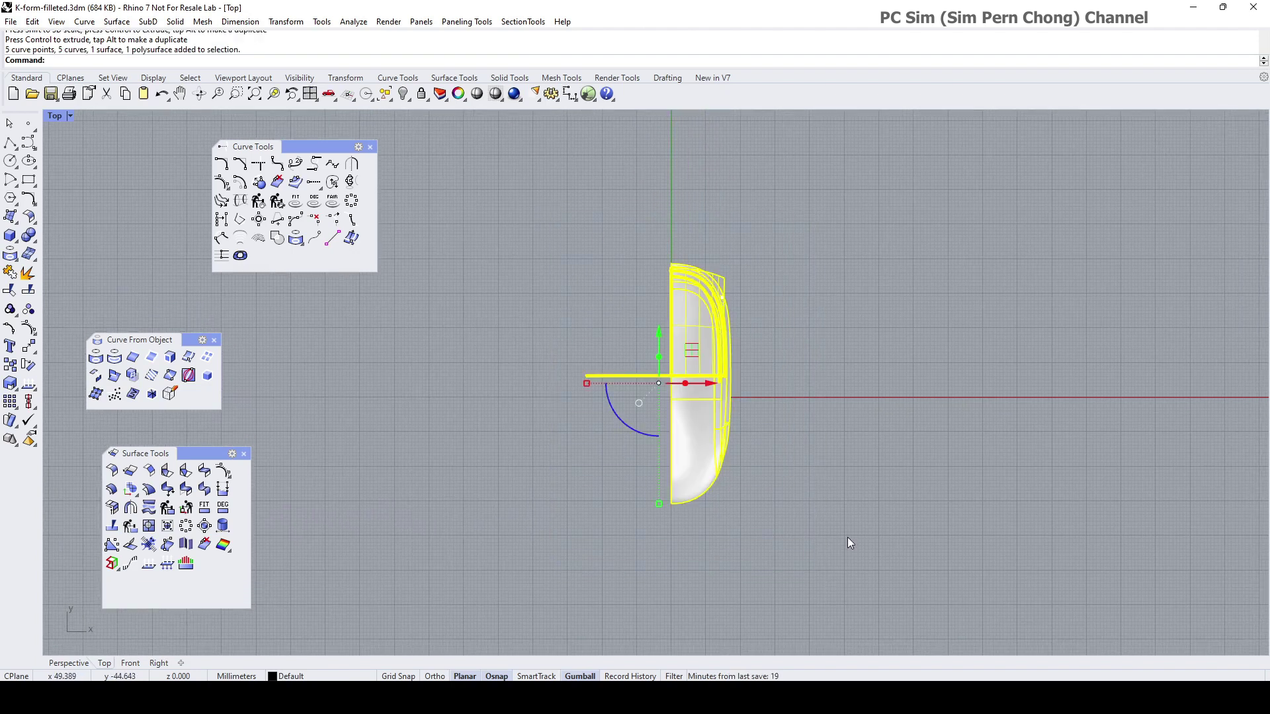
left_click(476, 95)
left_click_drag(514, 407, 1128, 277)
scroll(1180, 480, "down", 3)
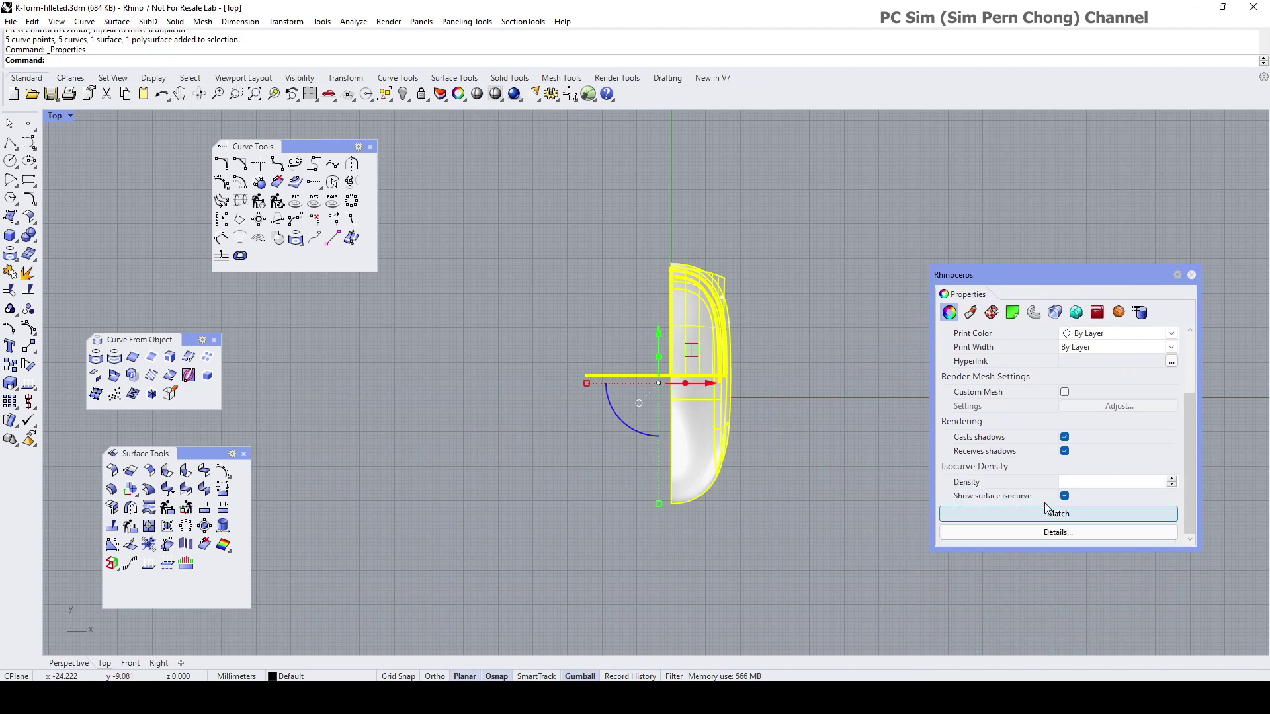
left_click(1065, 496)
scroll(784, 347, "up", 2)
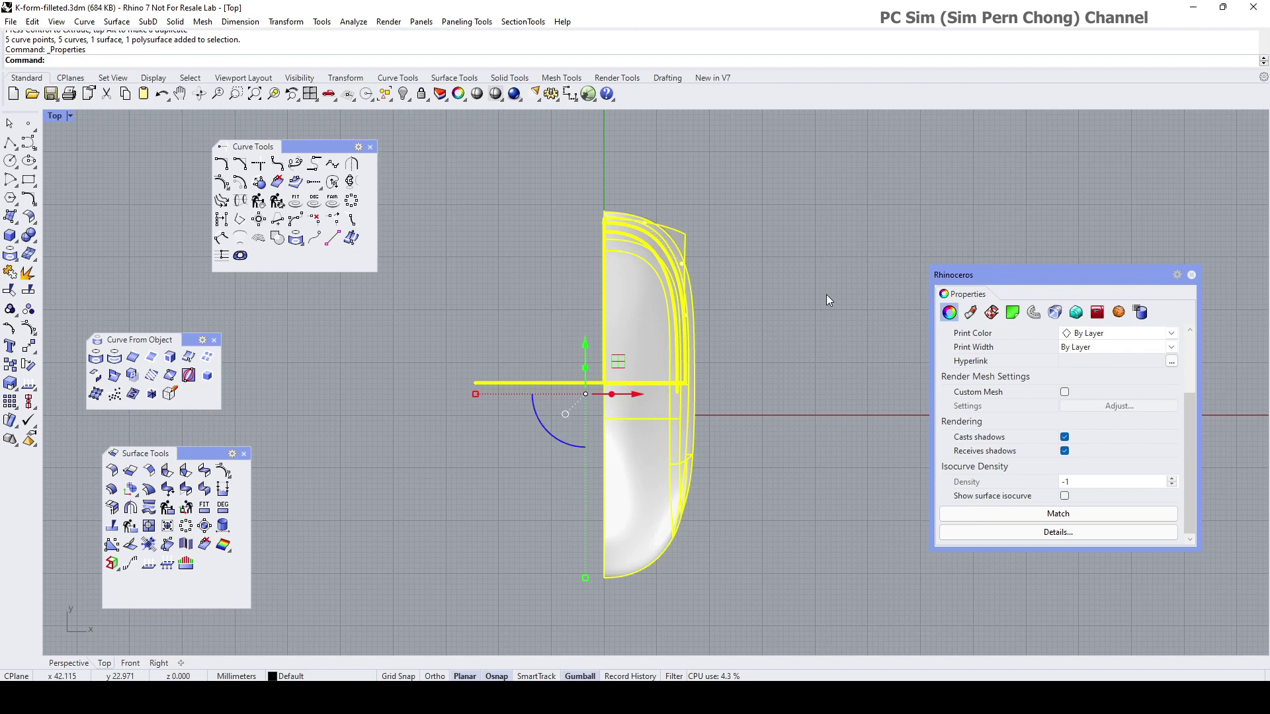
left_click(729, 295)
Step: Trim away the part of the swept surface that lies outside the inset outline curve, using that curve as the cutting object
scroll(730, 313, "up", 3)
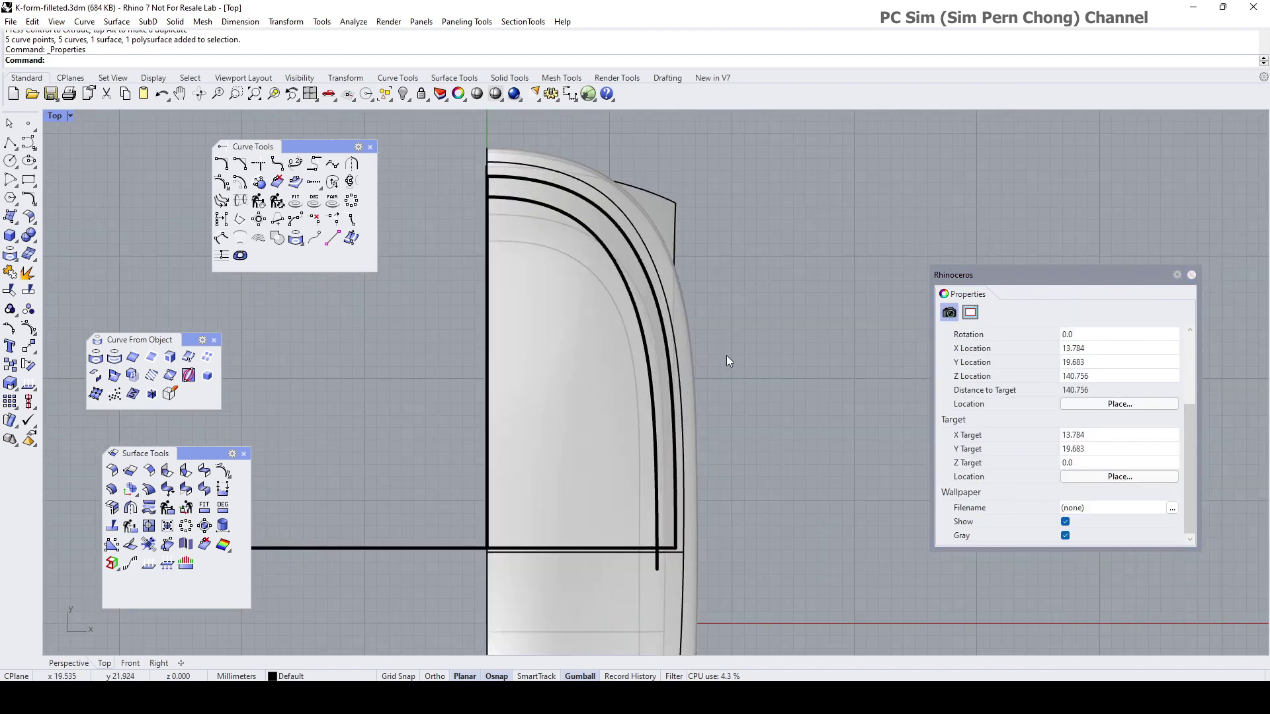
key("Left")
key("Up")
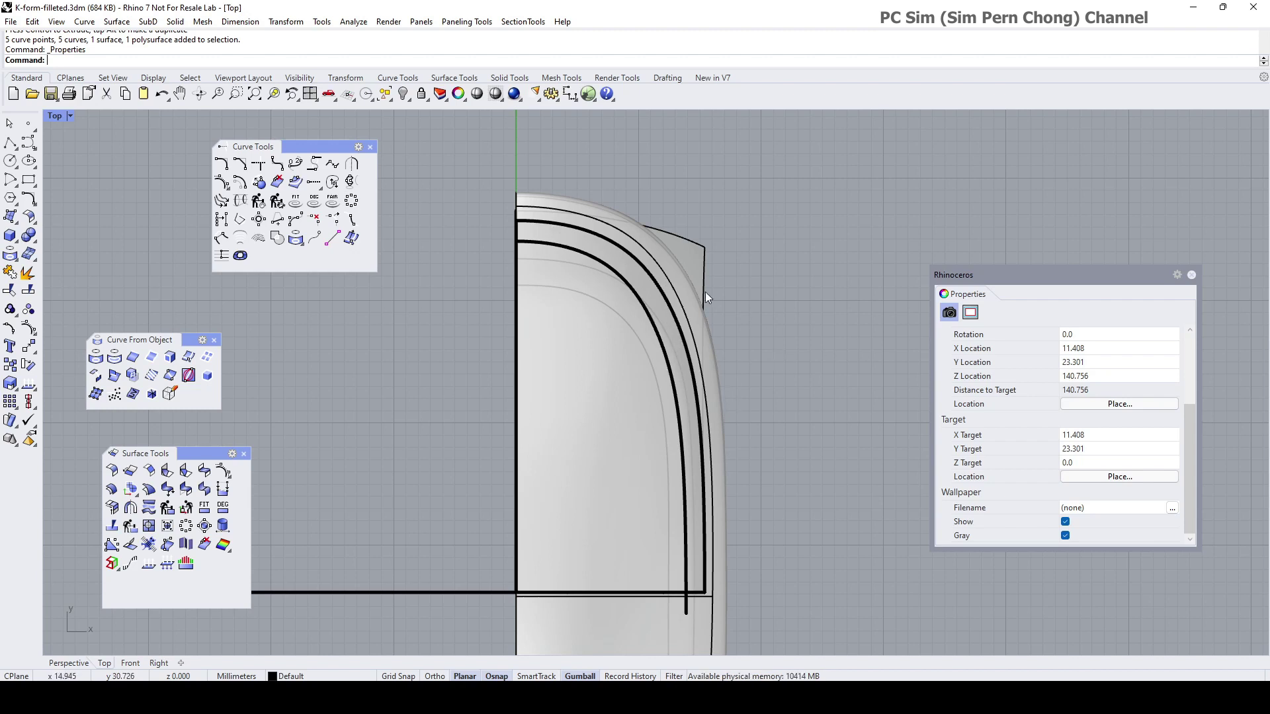
left_click(13, 293)
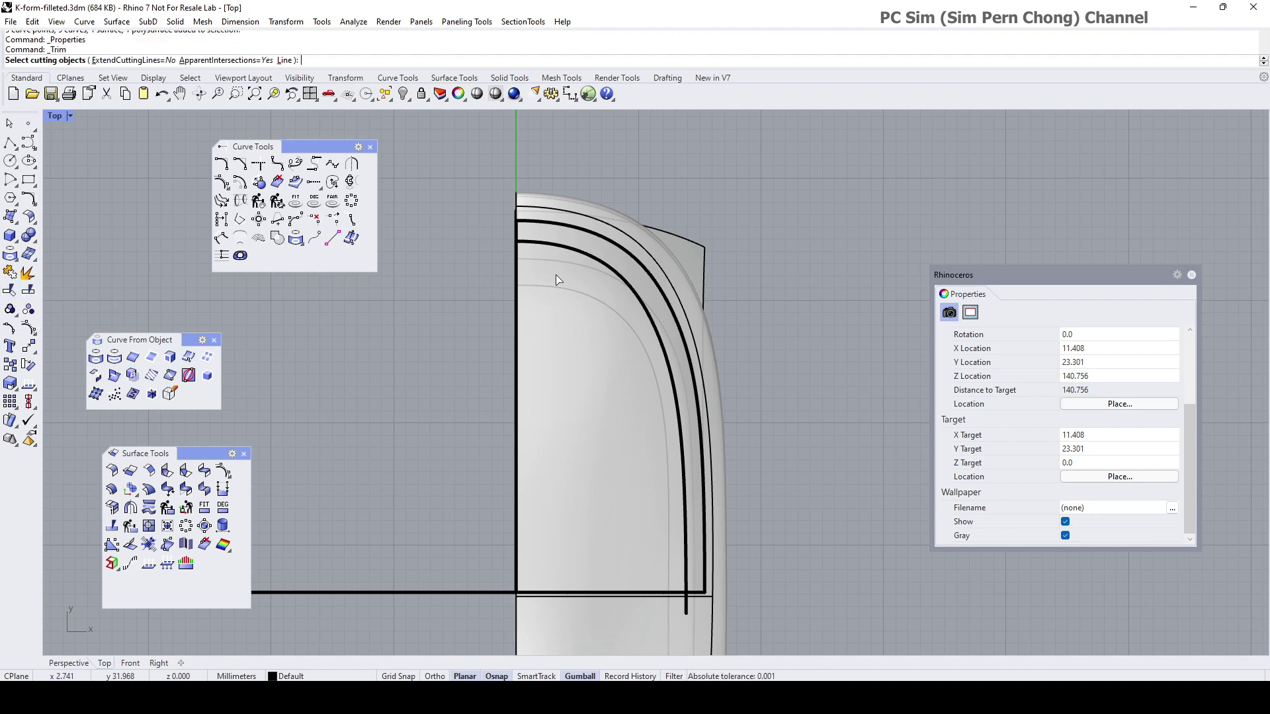
left_click(595, 264)
key("Return")
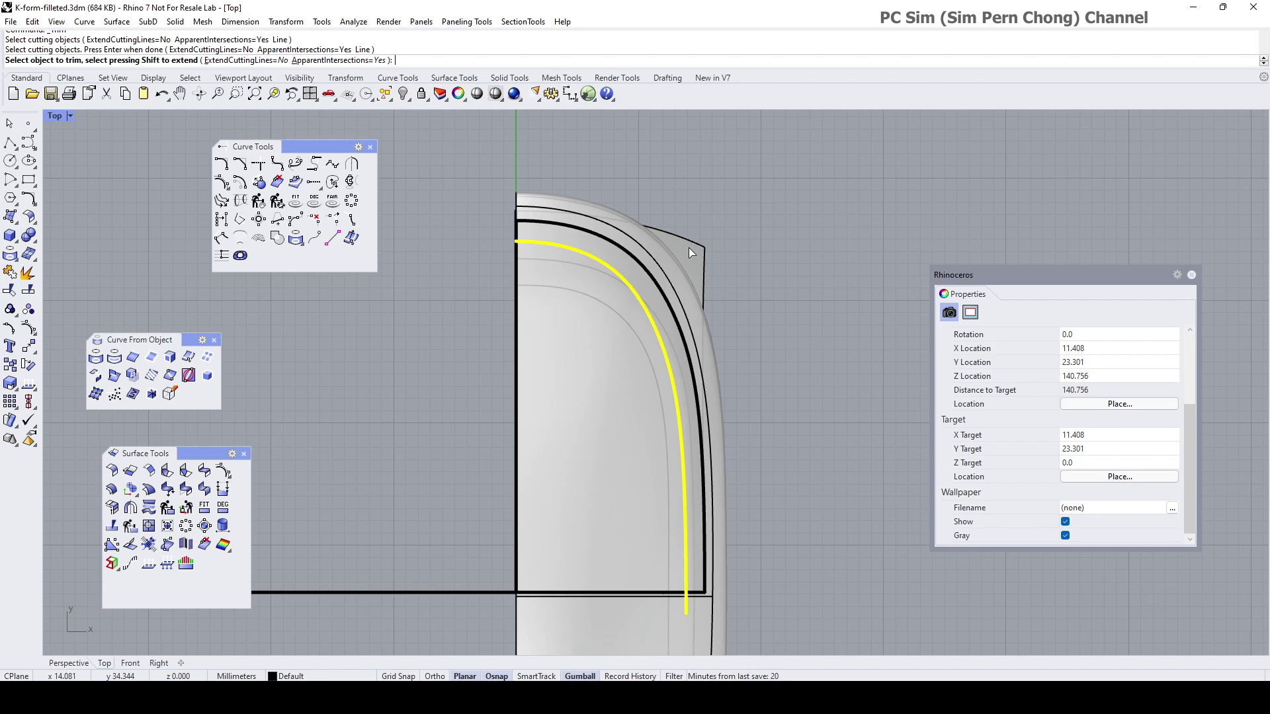
left_click(692, 253)
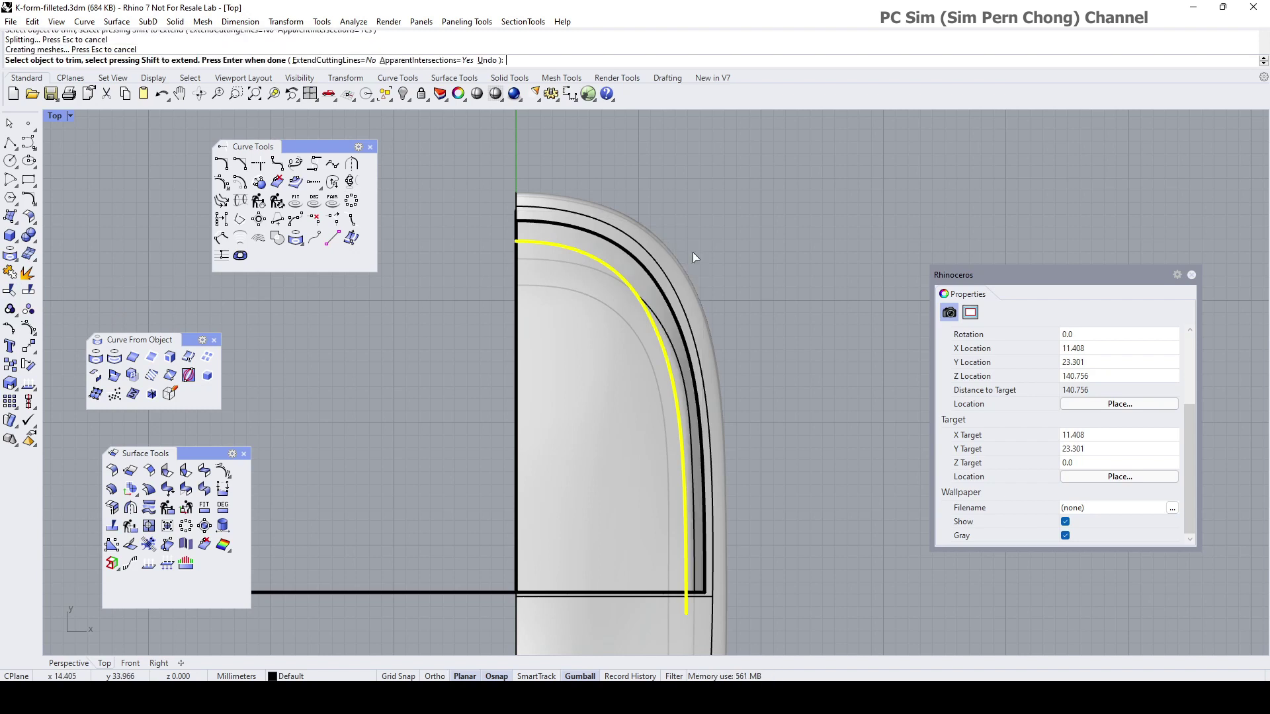
key("Return")
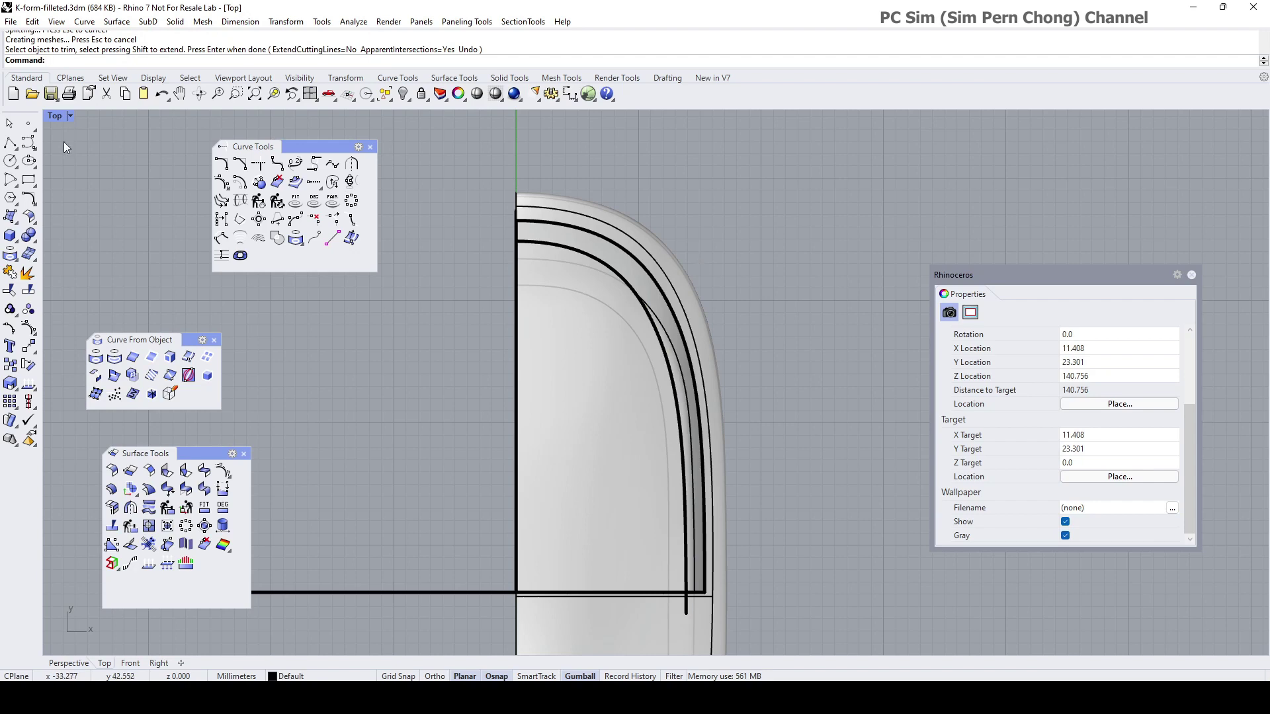
Step: Switch to the maximized Perspective view, then select all curves and hide them
double_click(54, 120)
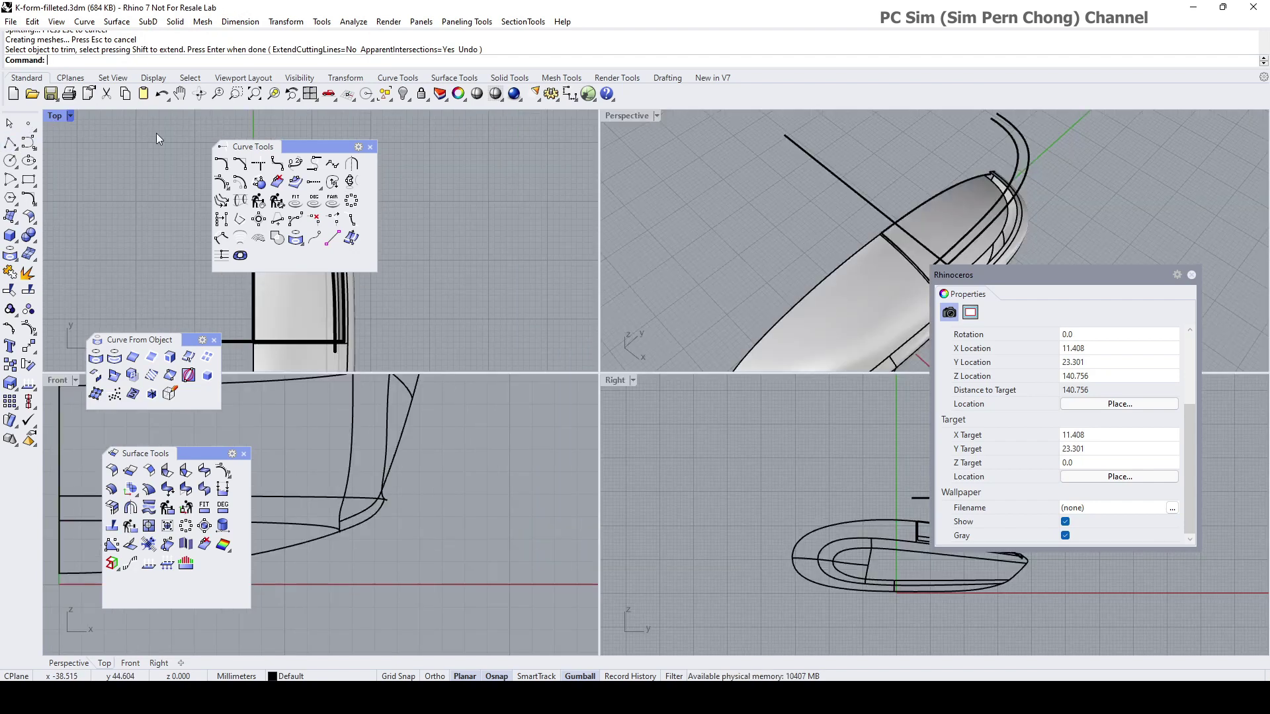
double_click(610, 116)
right_click_drag(784, 456, 1051, 327)
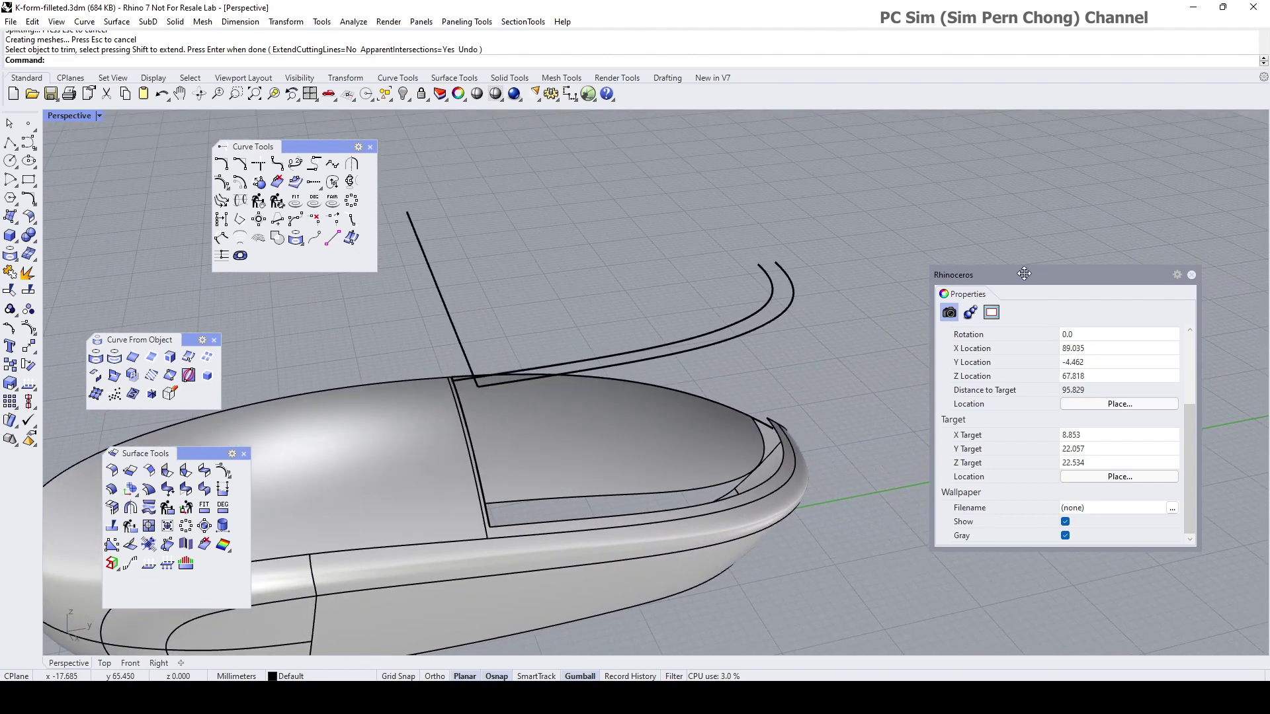
left_click_drag(1029, 281, 1121, 294)
right_click_drag(850, 378, 569, 212)
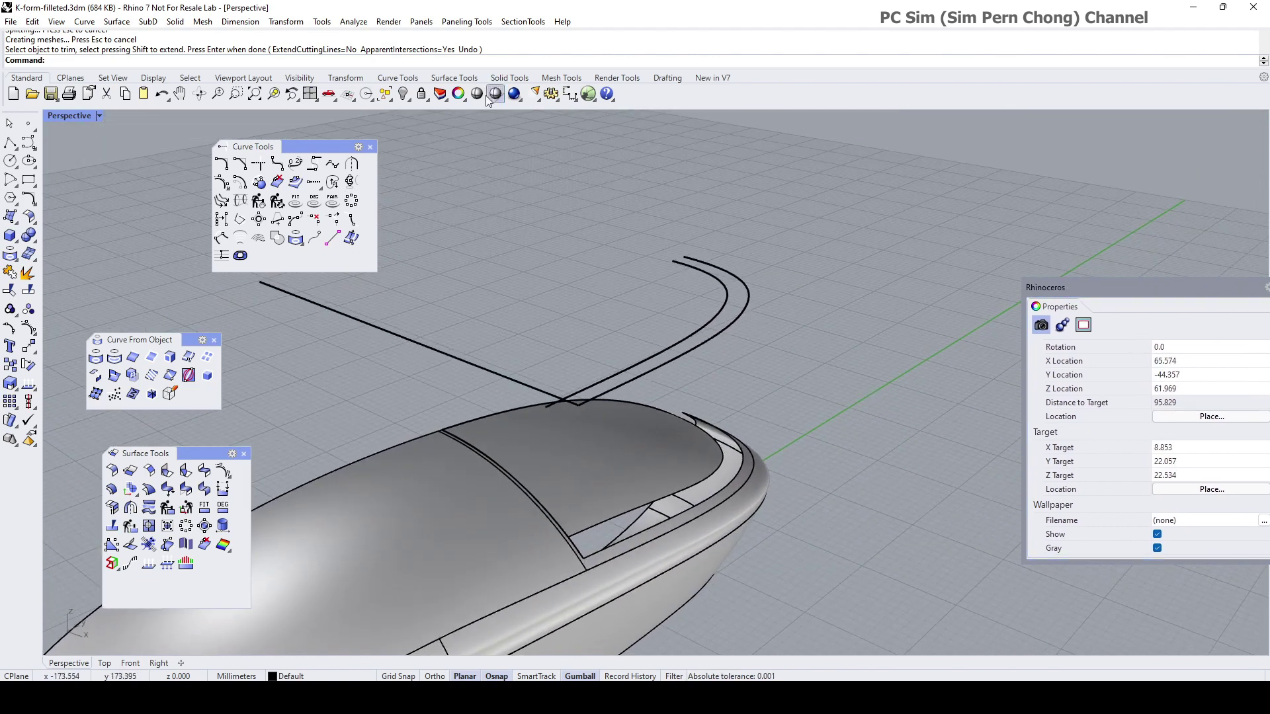
left_click(386, 95)
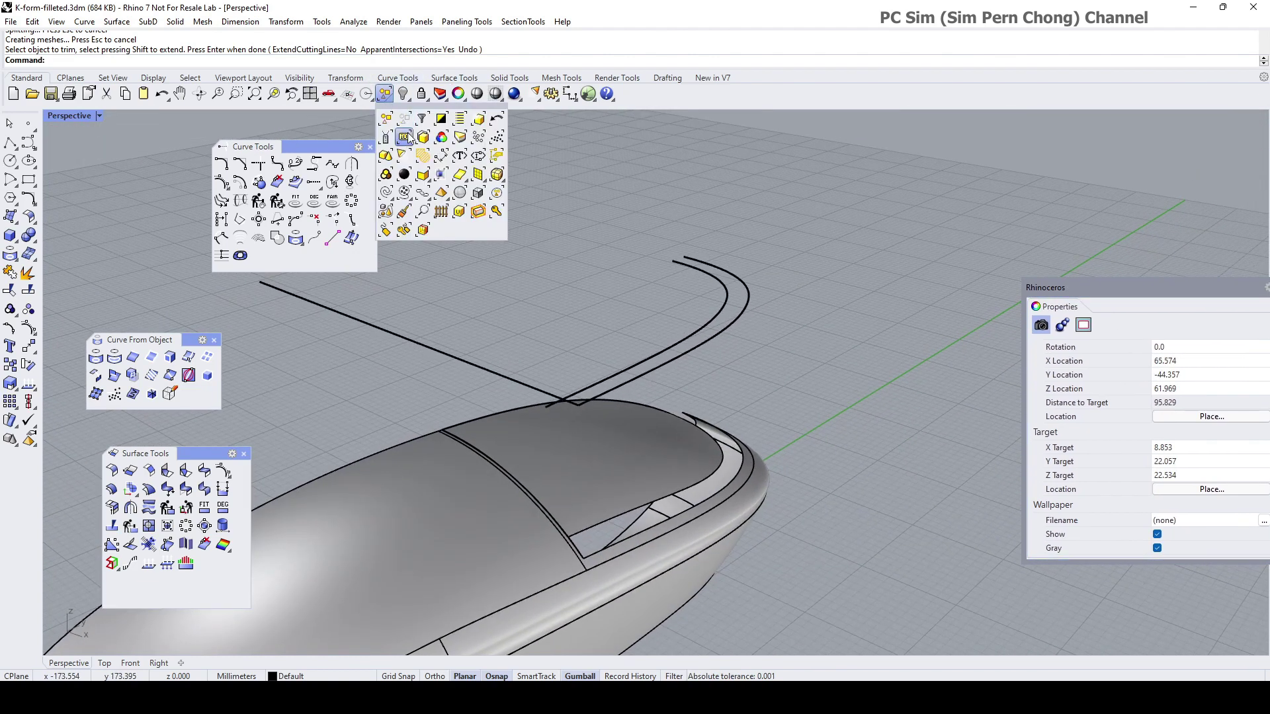
left_click(404, 195)
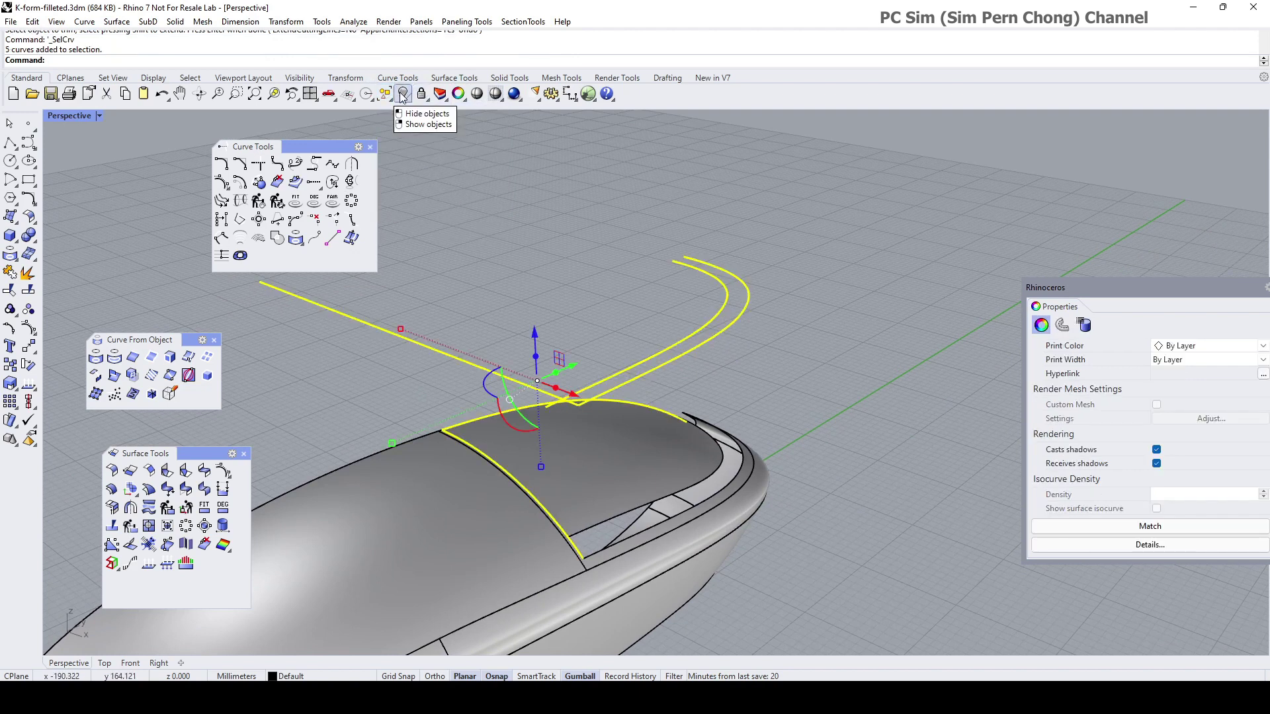
left_click(420, 96)
Step: Create a blend curve bridging the groove gap at the centre-line end, joining the two surface edges with Curvature continuity at both ends
right_click_drag(615, 275, 737, 356)
scroll(737, 355, "up", 10)
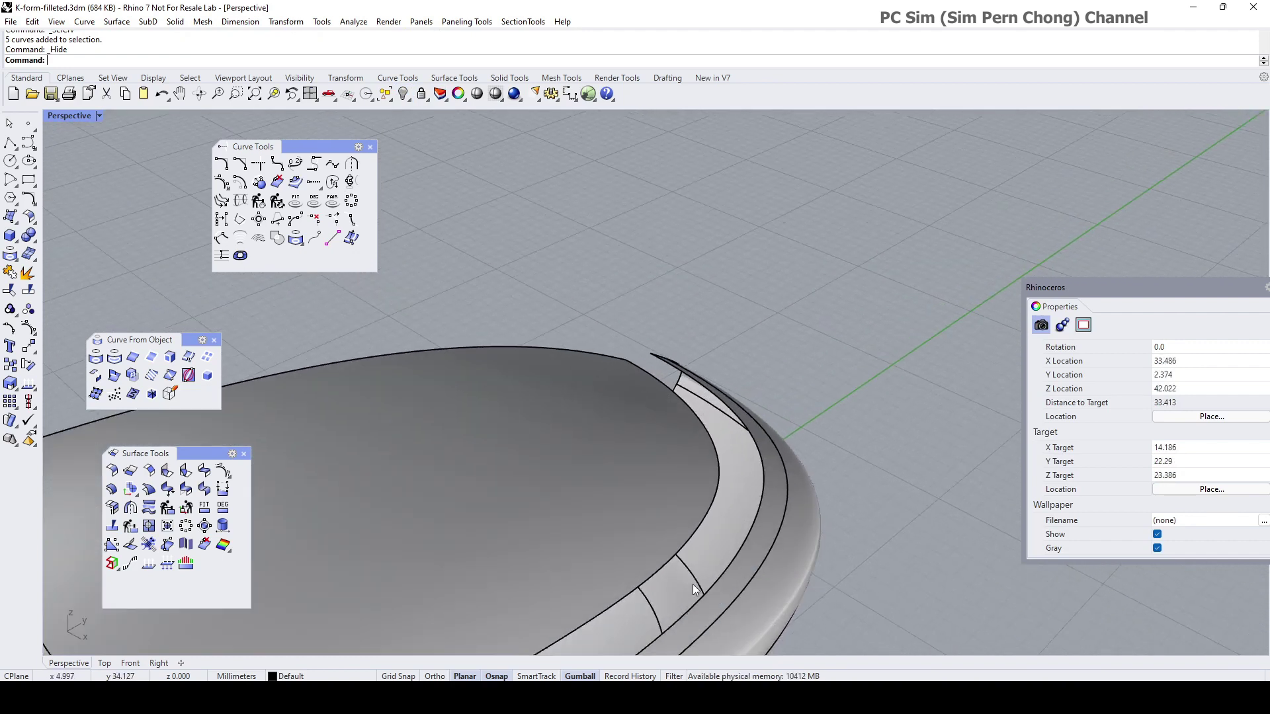
scroll(700, 504, "down", 6)
right_click_drag(932, 292, 542, 436)
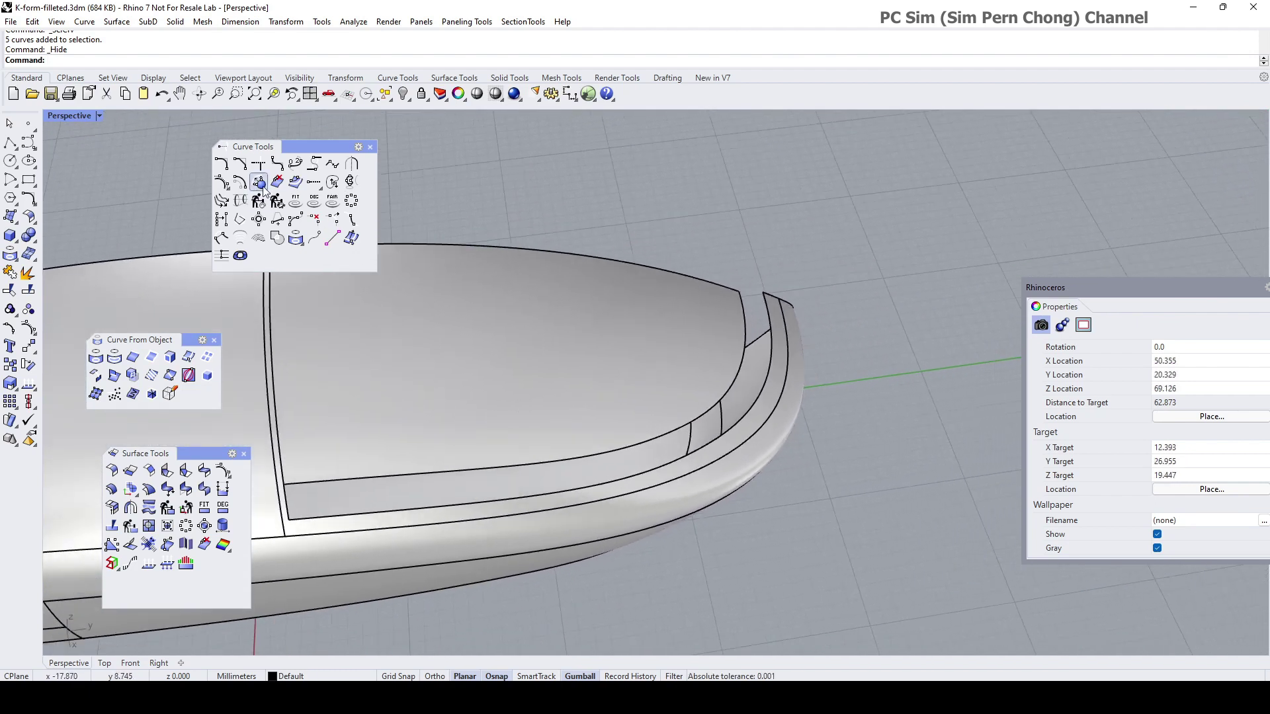
left_click_drag(304, 146, 238, 155)
scroll(603, 256, "up", 6)
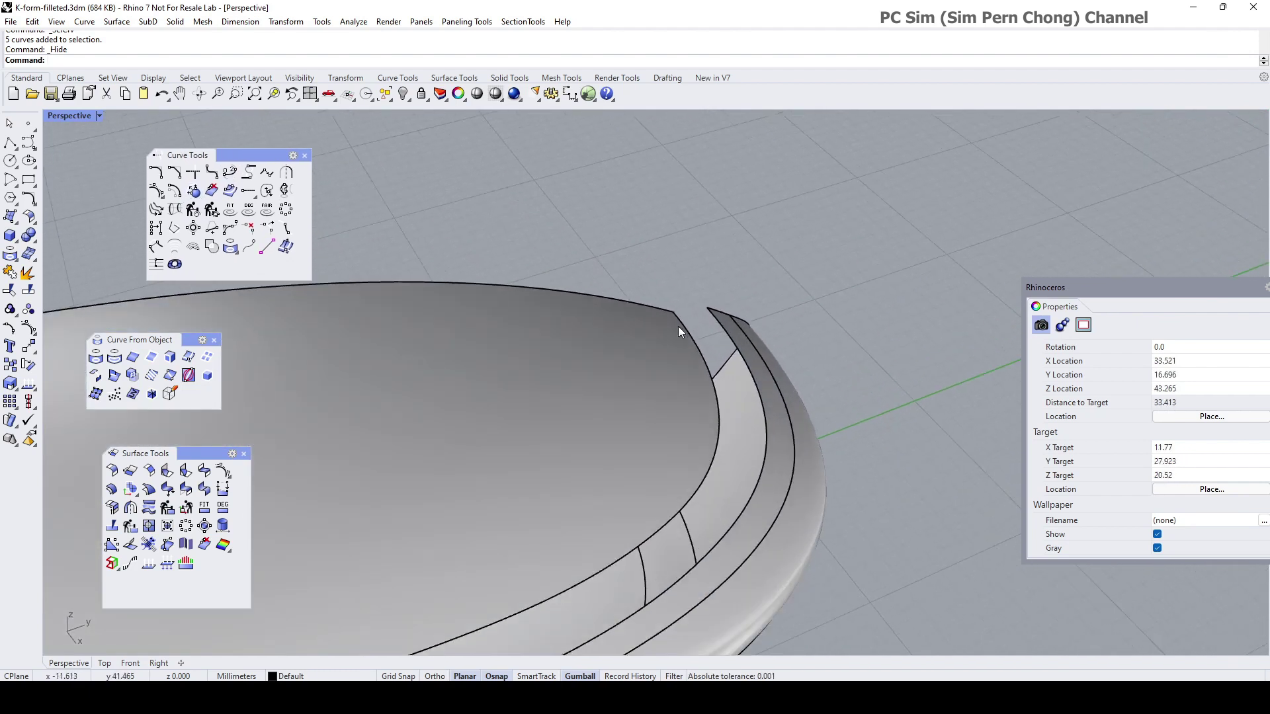
scroll(677, 326, "up", 6)
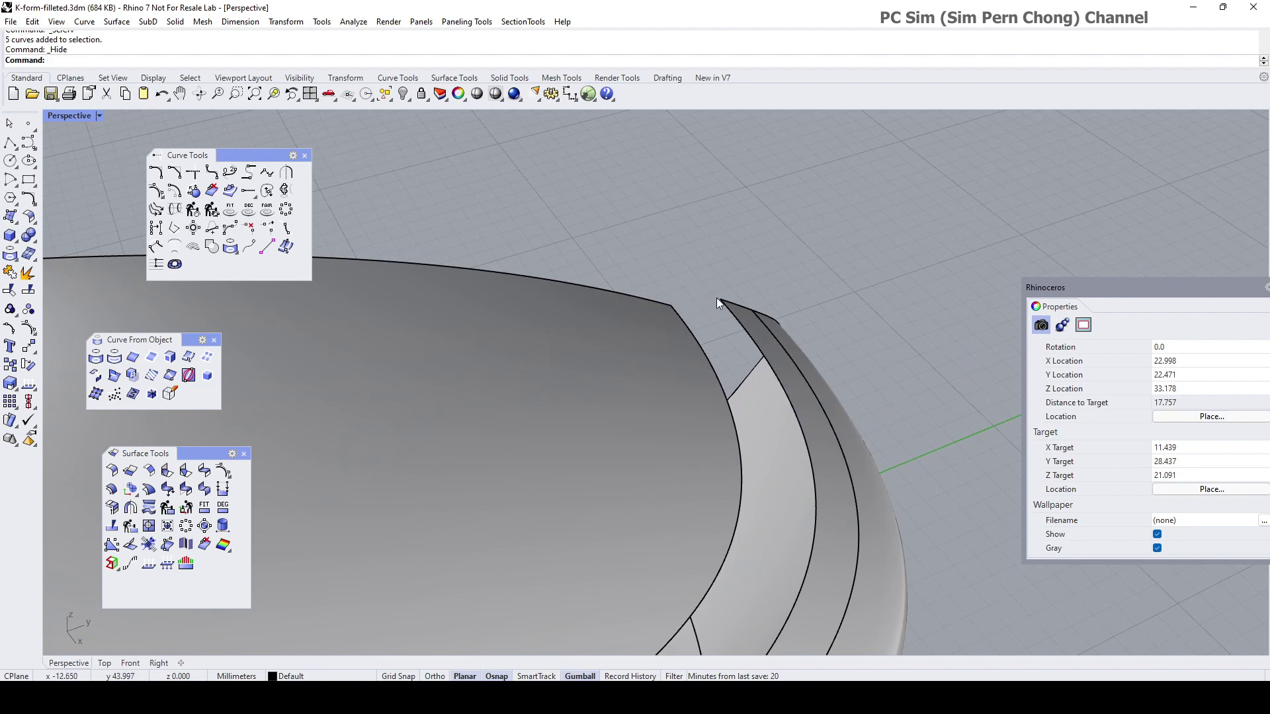
left_click(229, 173)
scroll(684, 293, "up", 1)
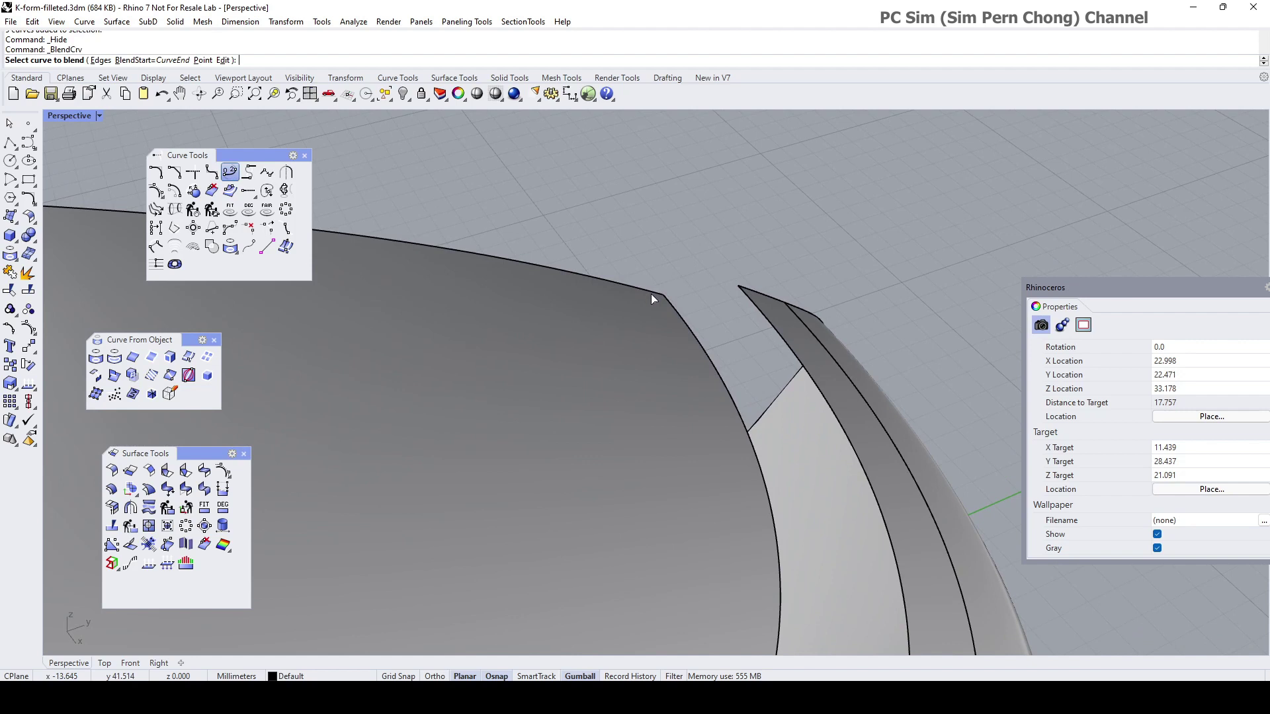
left_click(651, 293)
left_click(748, 292)
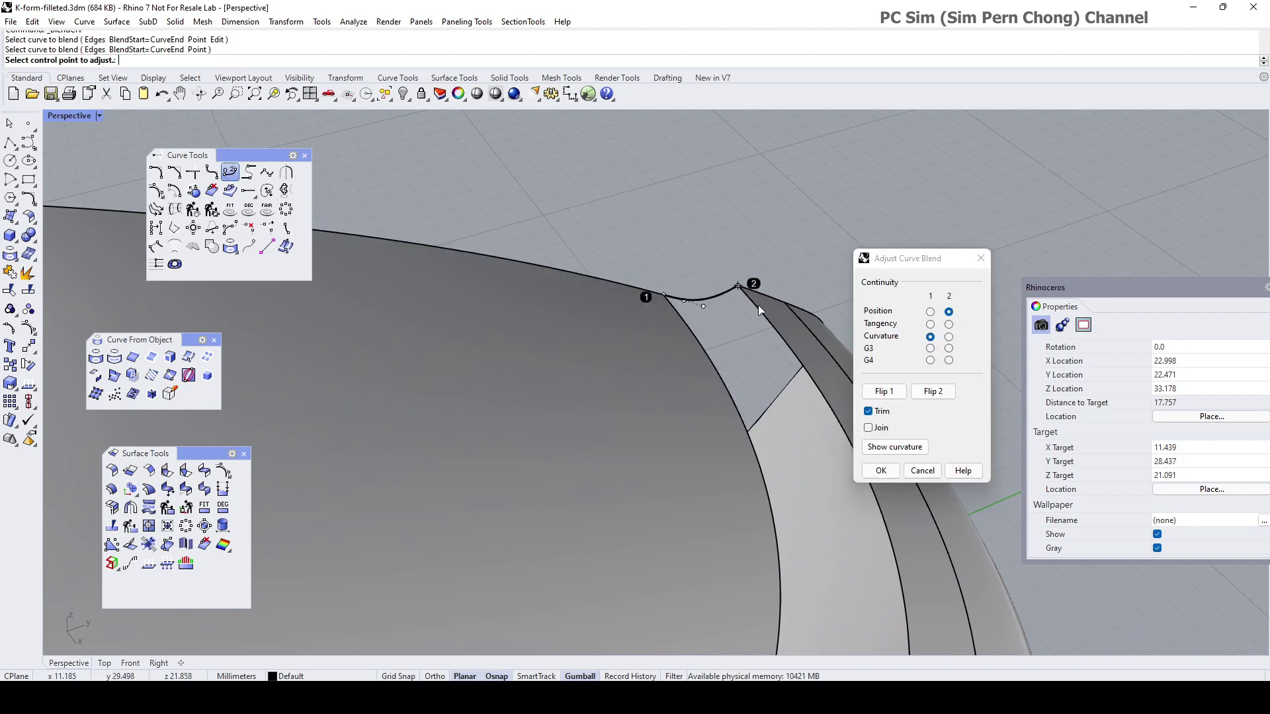
left_click(949, 338)
scroll(746, 299, "up", 2)
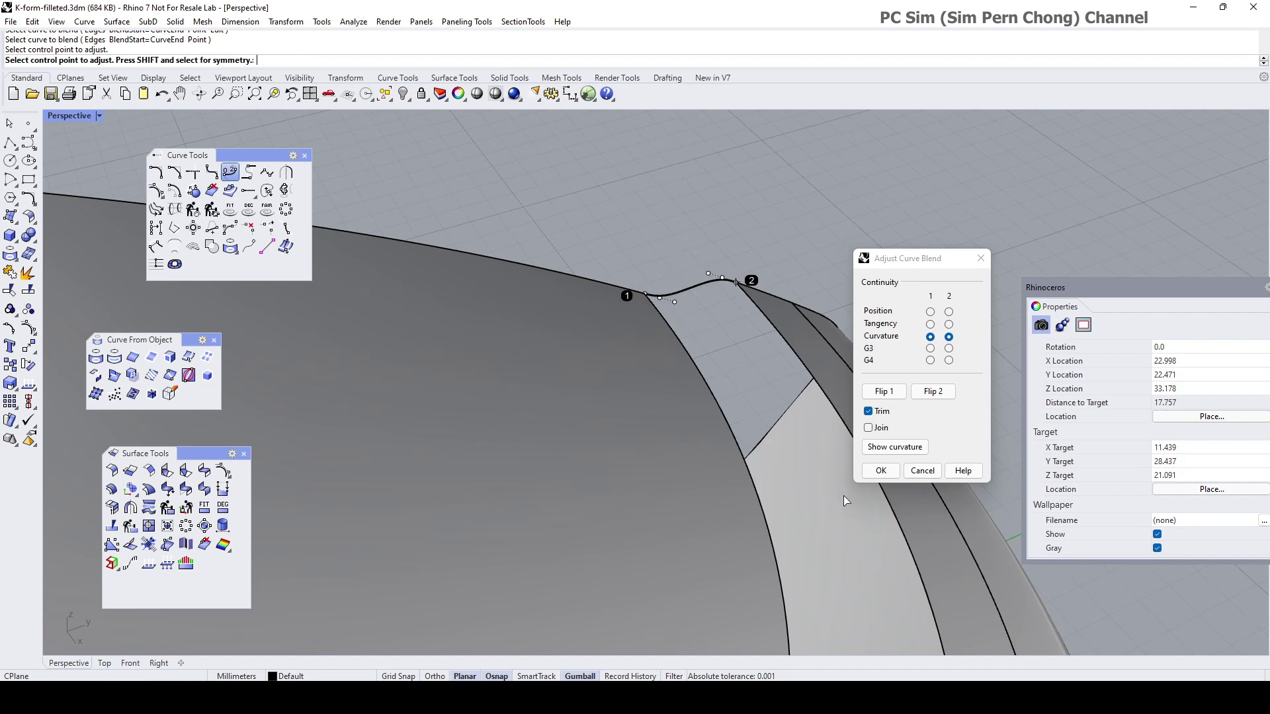
left_click(881, 471)
Step: Split the long cross edge at the groove's straight end where it meets the inner groove corner, snapping to the end point
scroll(756, 403, "down", 4)
right_click_drag(744, 411, 531, 371)
scroll(553, 374, "up", 4)
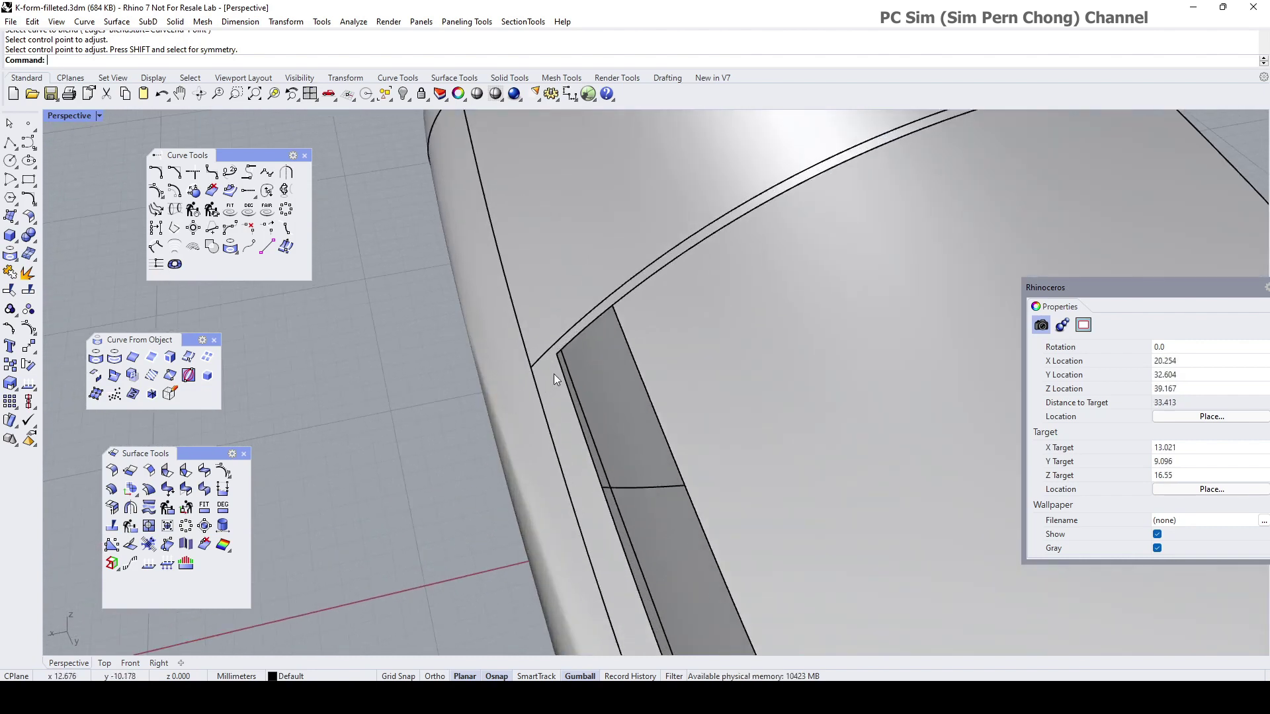
scroll(609, 311, "up", 3)
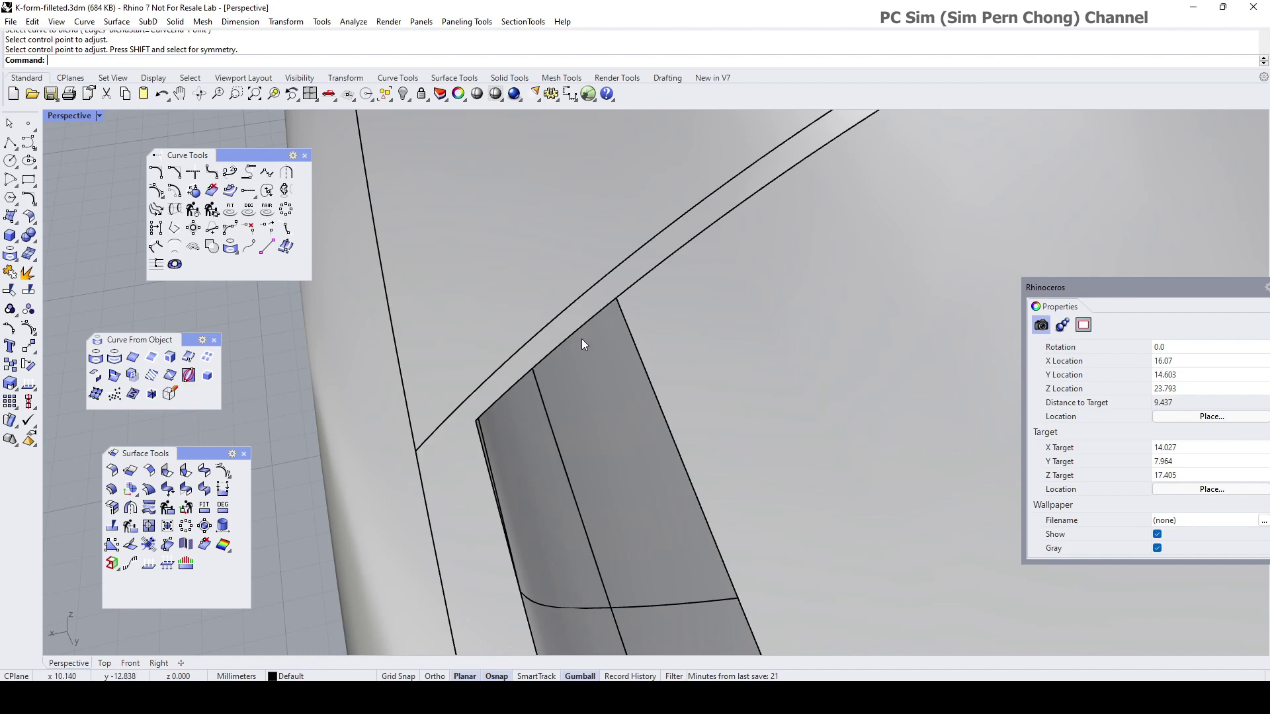
left_click(355, 22)
mouse_move(392, 217)
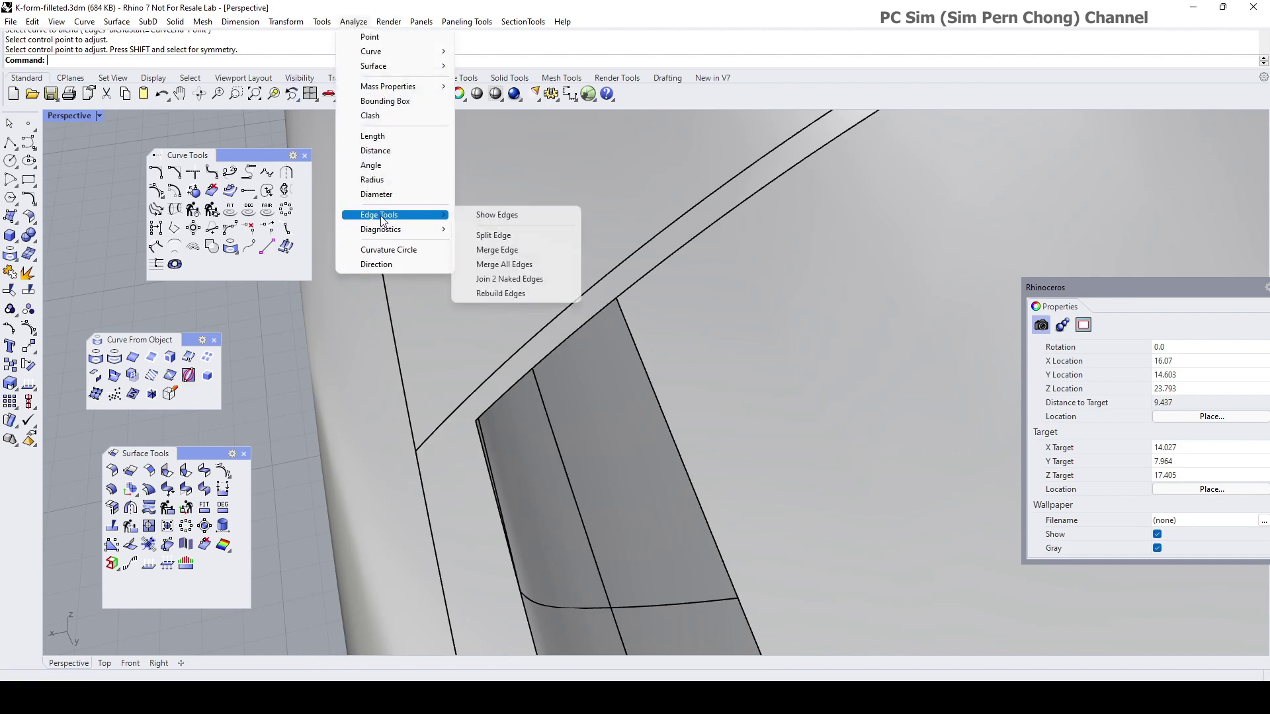
left_click(493, 236)
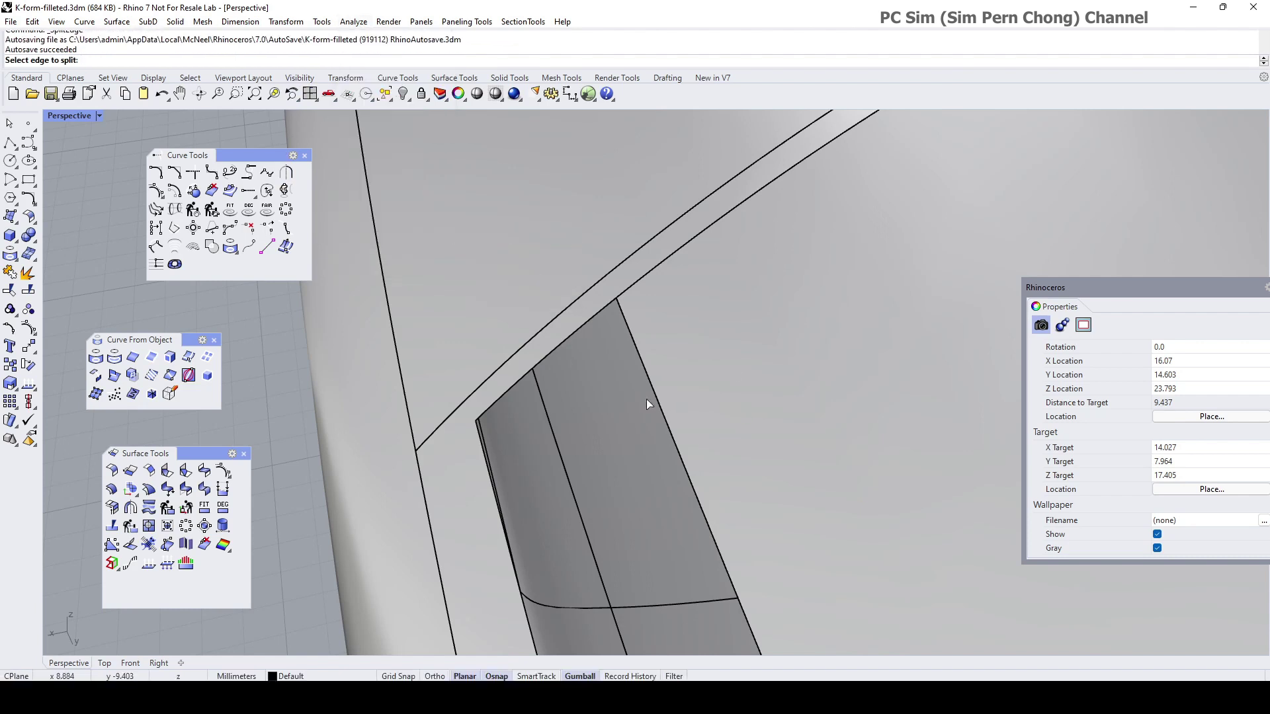
left_click(550, 355)
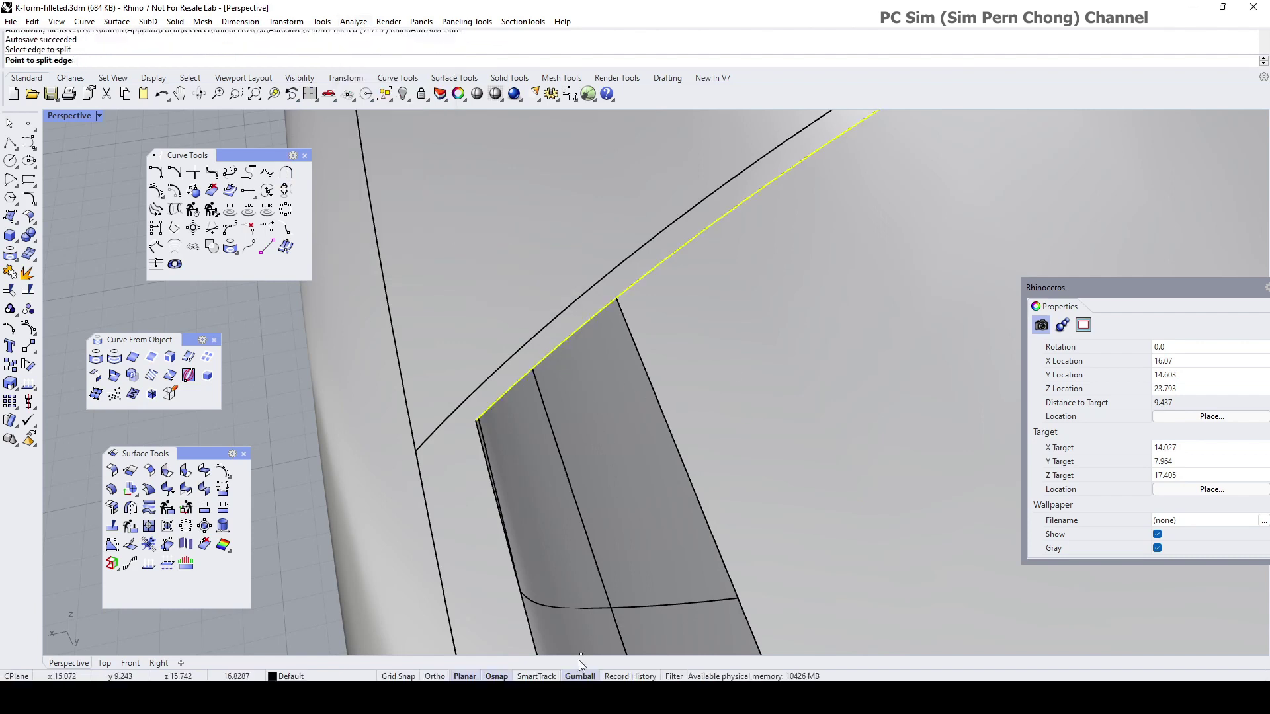
left_click(496, 676)
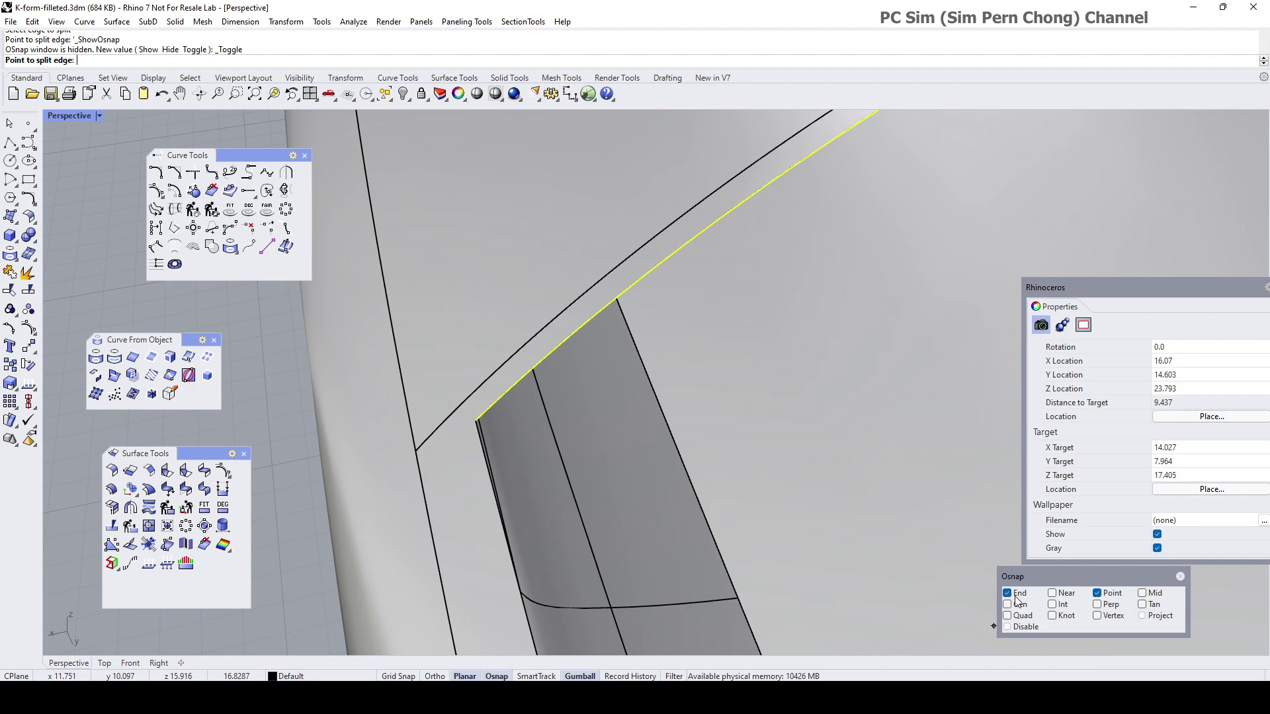
left_click(617, 298)
key("Return")
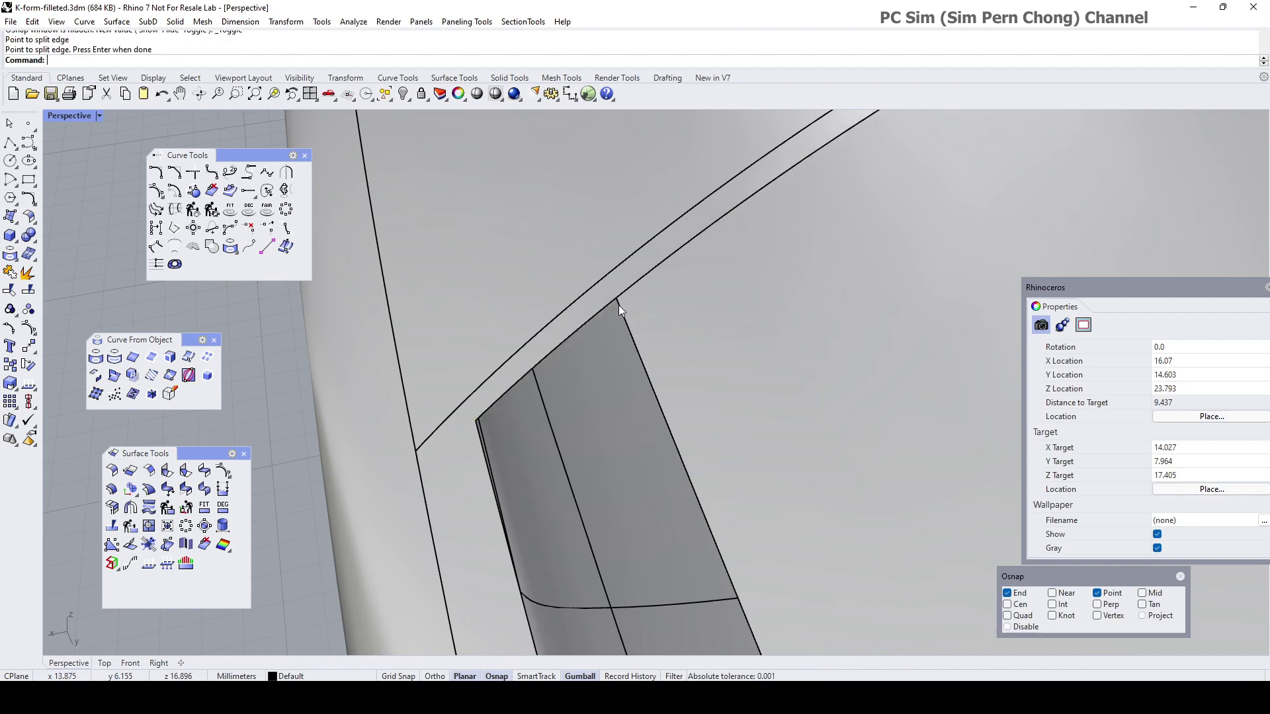
Step: Close the floating Curve From Object tools and float the Surface Creation tools above the Surface Tools
scroll(618, 311, "down", 10)
right_click_drag(613, 345, 807, 446)
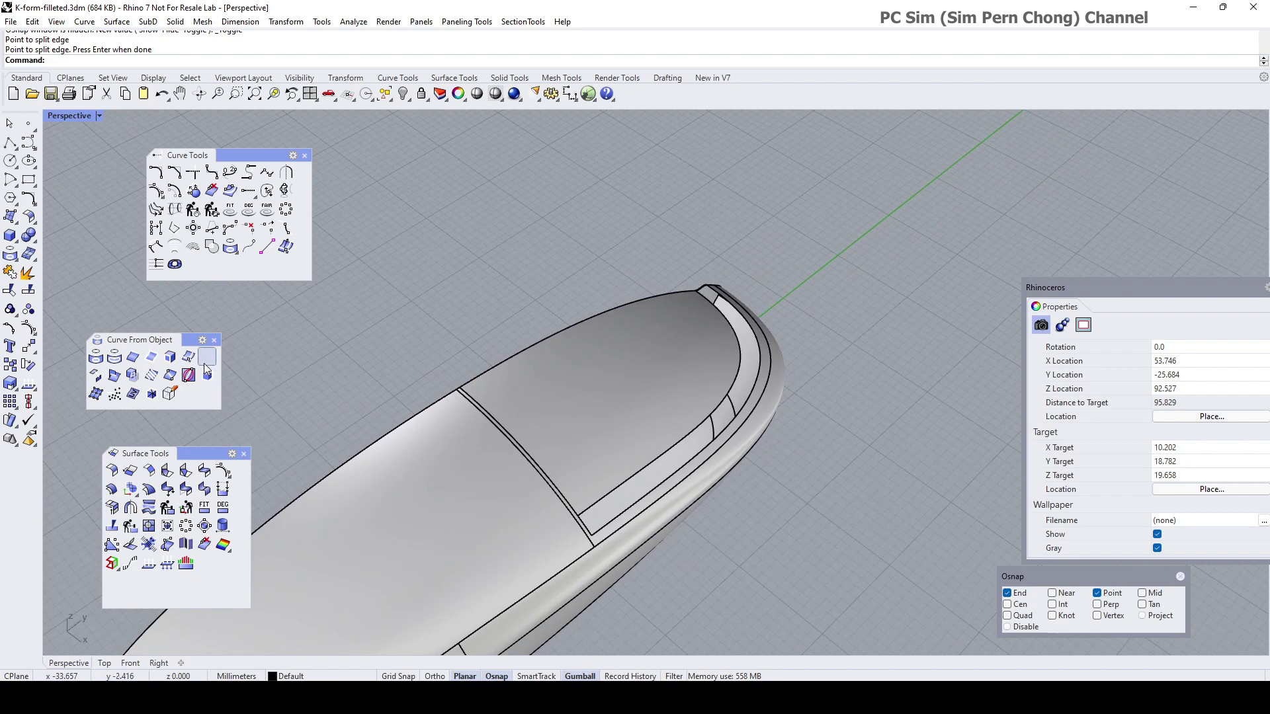
left_click(215, 341)
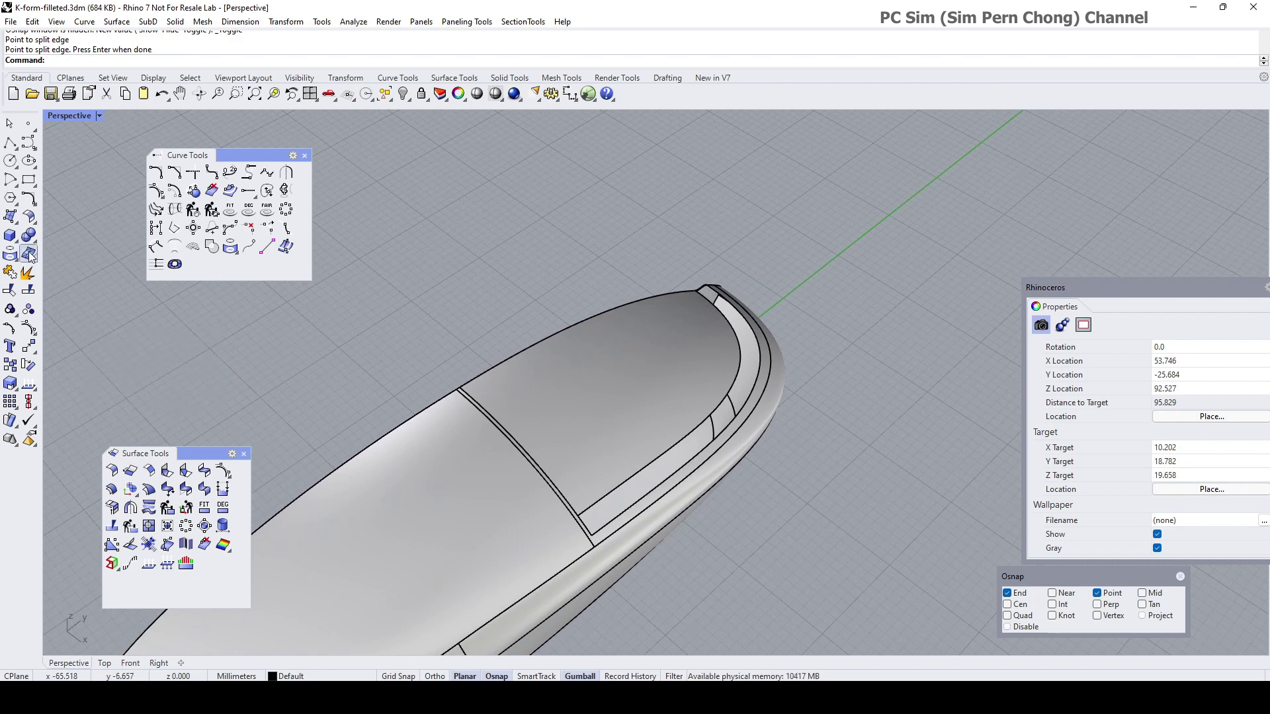
left_click(10, 221)
left_click_drag(55, 215, 139, 309)
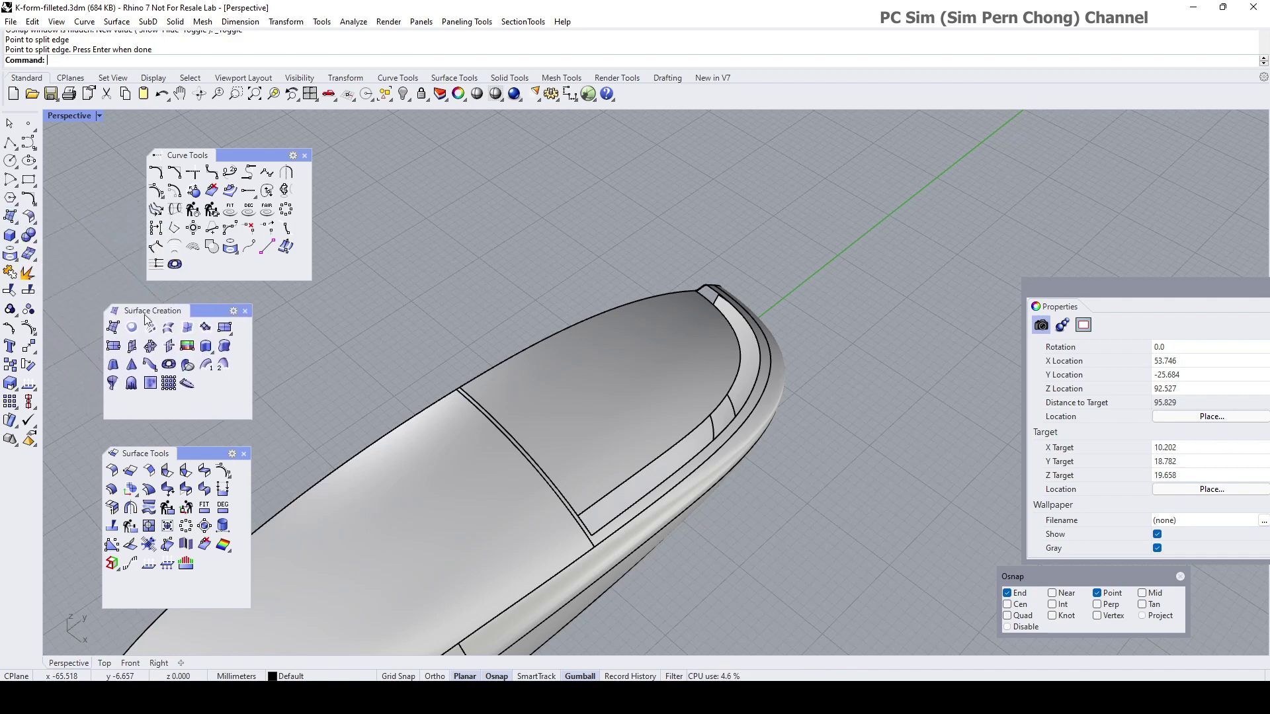
Step: Set up a two-rail sweep along the groove gap's two long edges, using the blend curve and the split end edge as sections
left_click(226, 371)
scroll(708, 336, "up", 3)
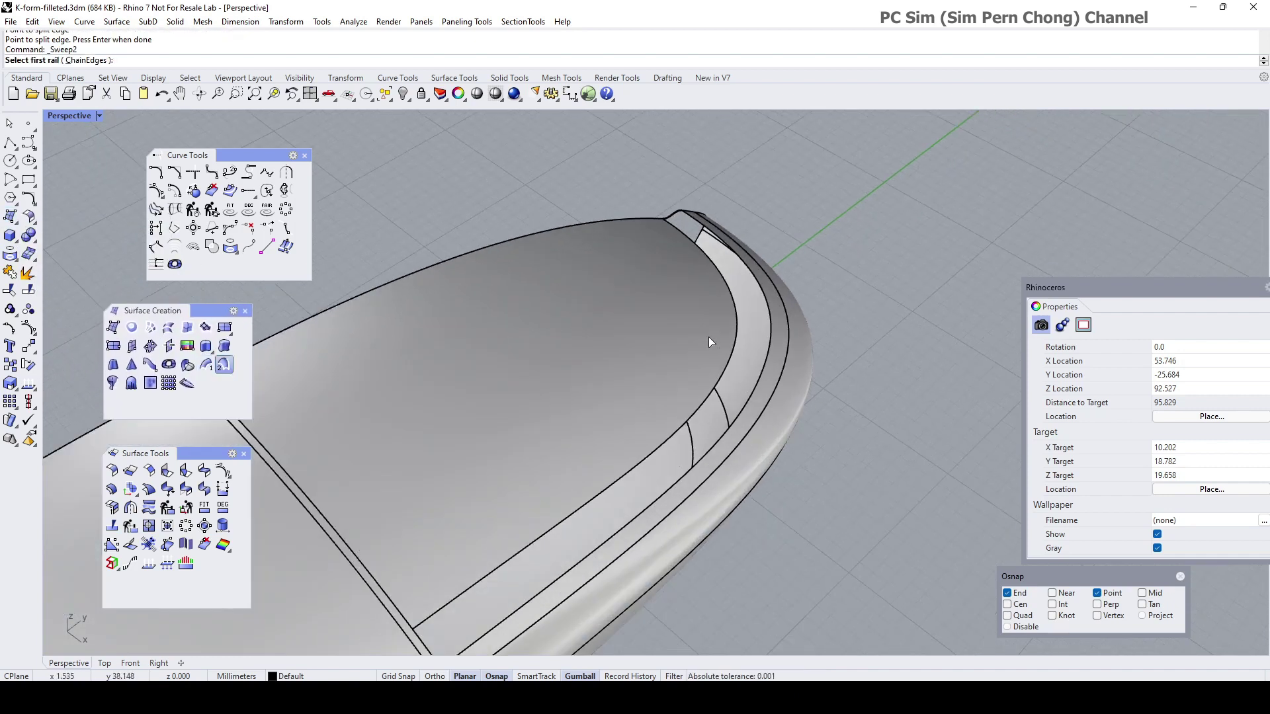
left_click(672, 210)
left_click(687, 205)
left_click(681, 205)
right_click_drag(672, 235, 610, 387)
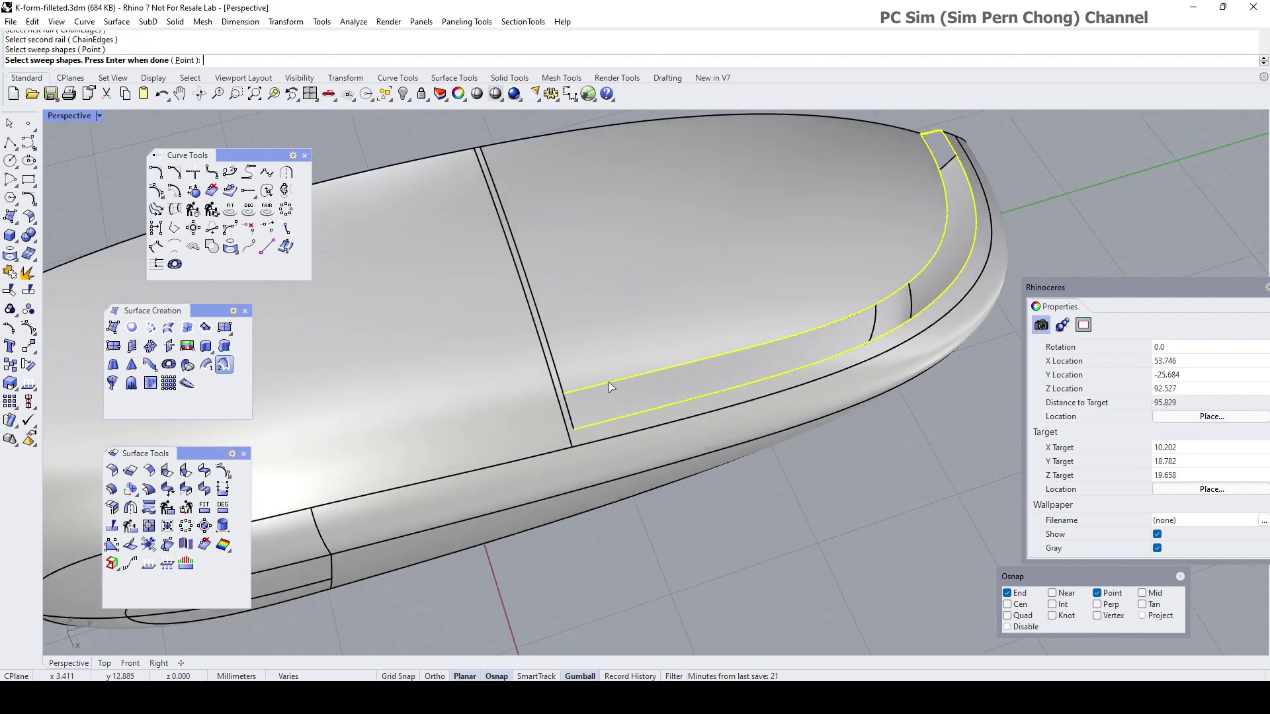
scroll(609, 387, "up", 3)
left_click(559, 420)
key("Return")
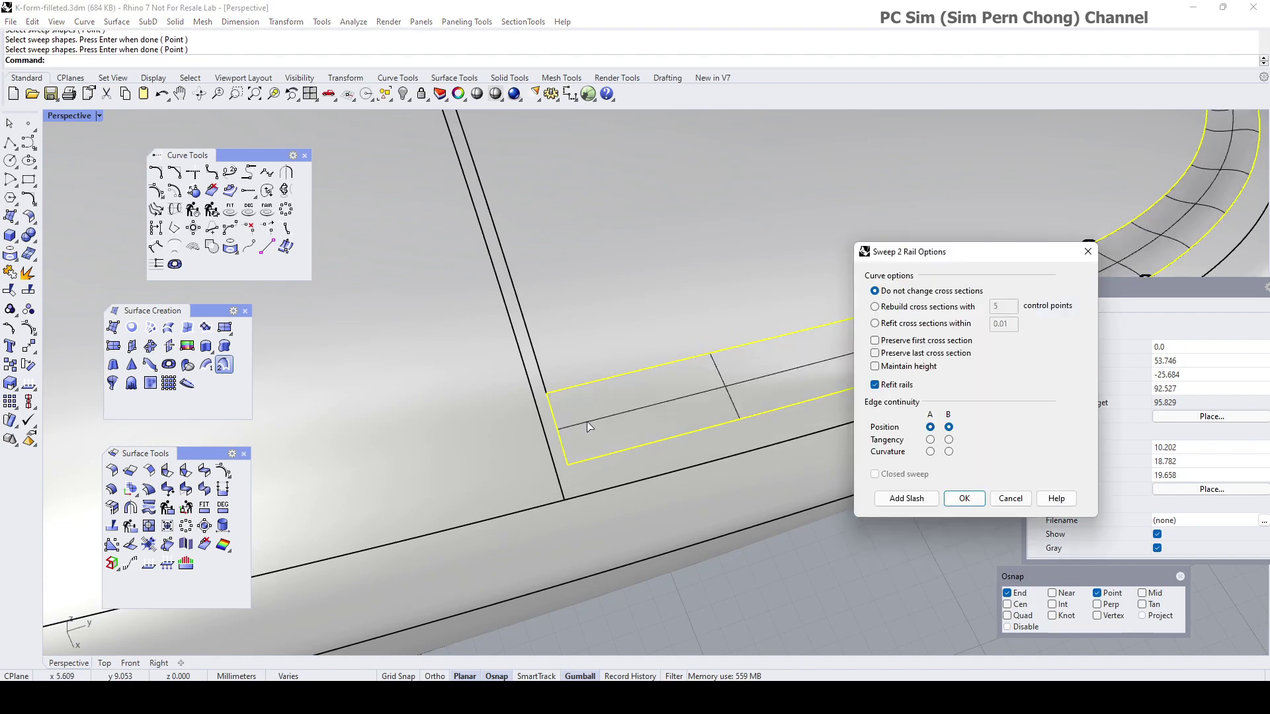
Step: Set the two-rail sweep's edge continuity to Curvature along both rails A and B
right_click_drag(677, 383, 635, 400)
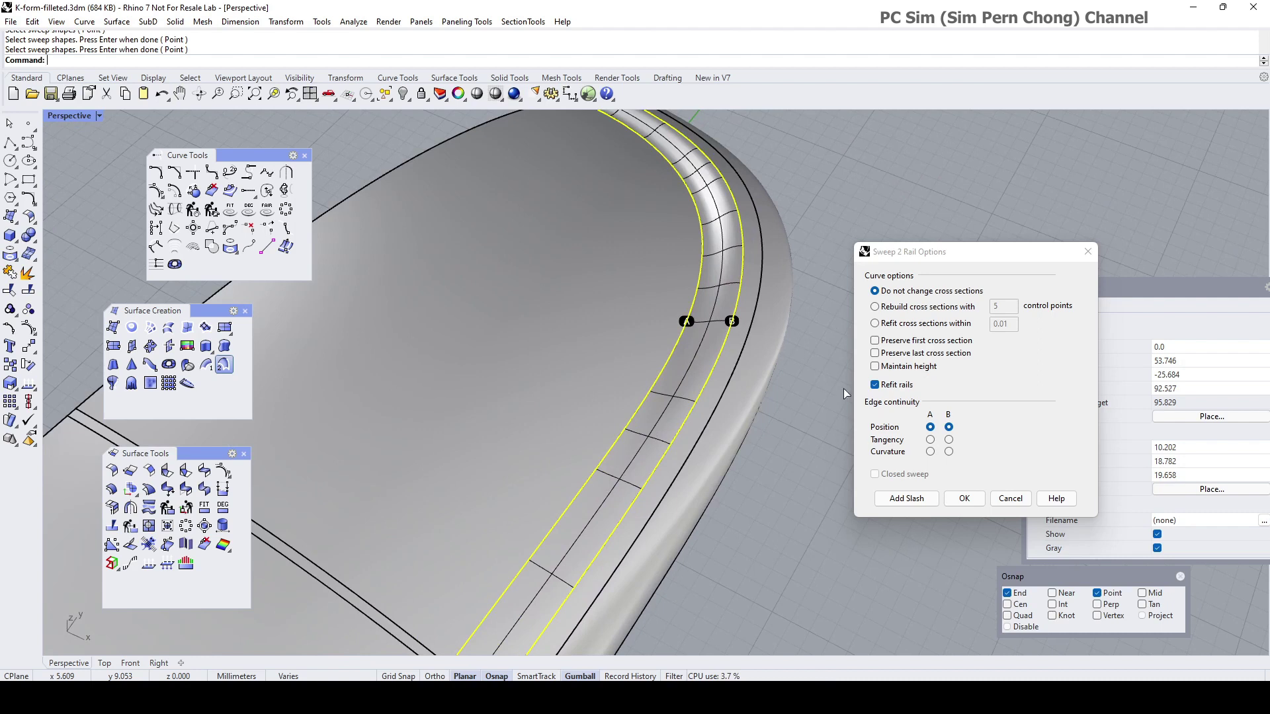
left_click(929, 451)
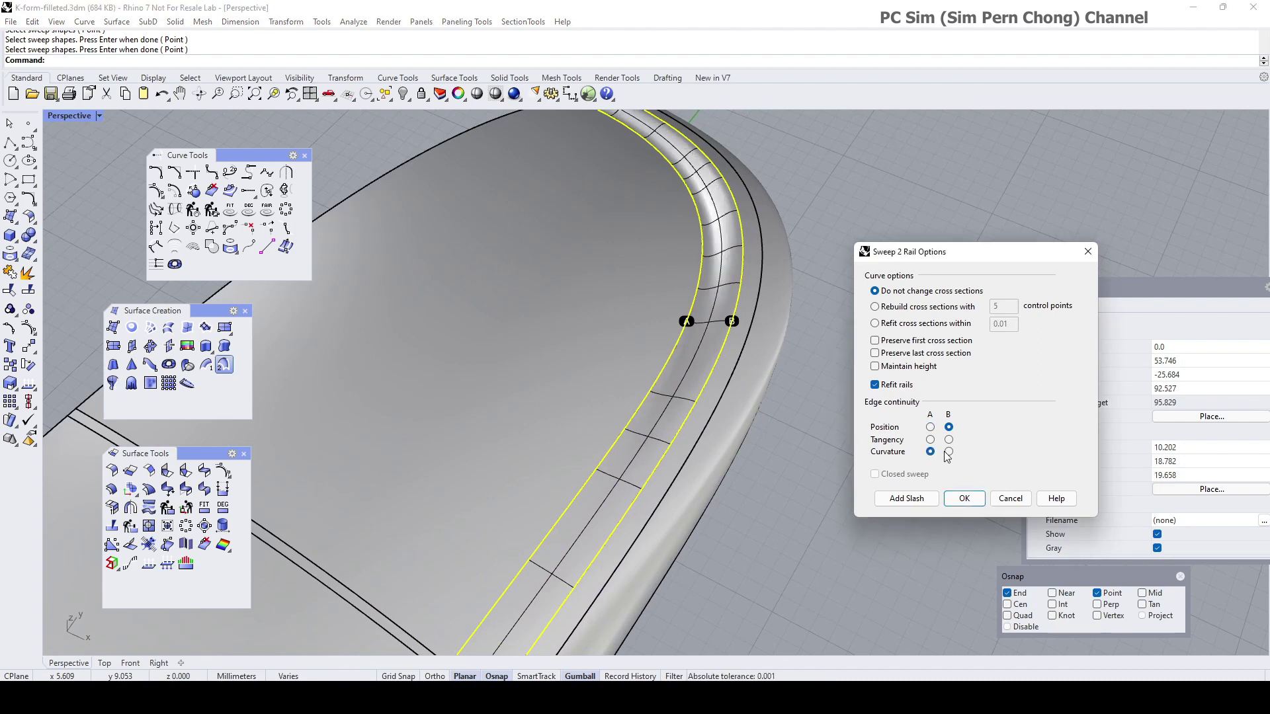
left_click(948, 452)
right_click_drag(747, 360, 741, 362)
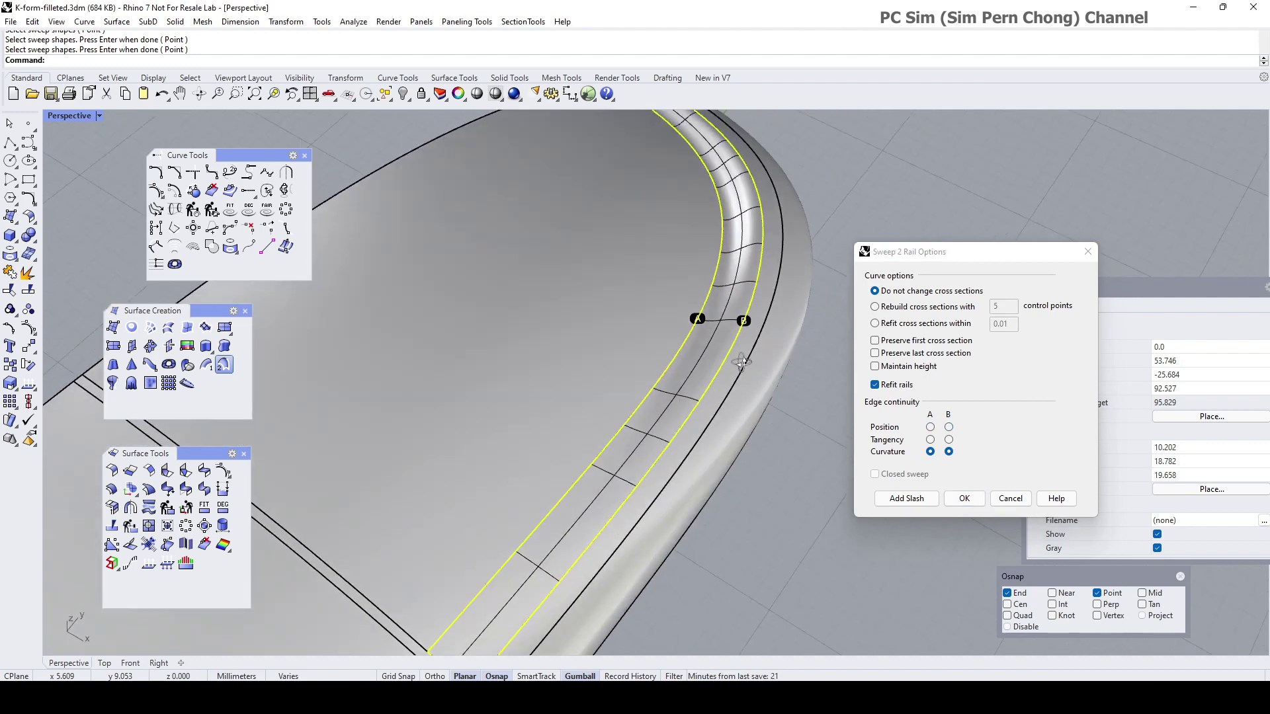
Step: Add a slash between the two rails just past the groove's bend and create the two-rail sweep
left_click(906, 498)
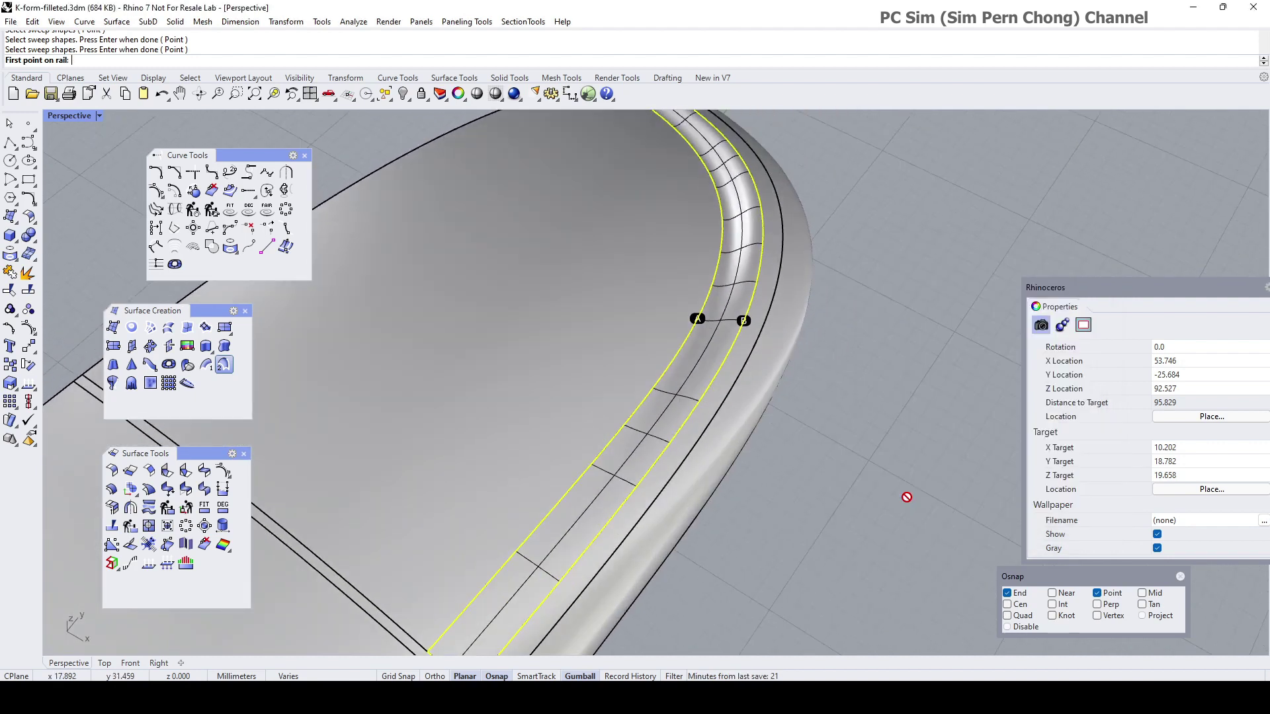
left_click(606, 447)
left_click(649, 473)
key("Return")
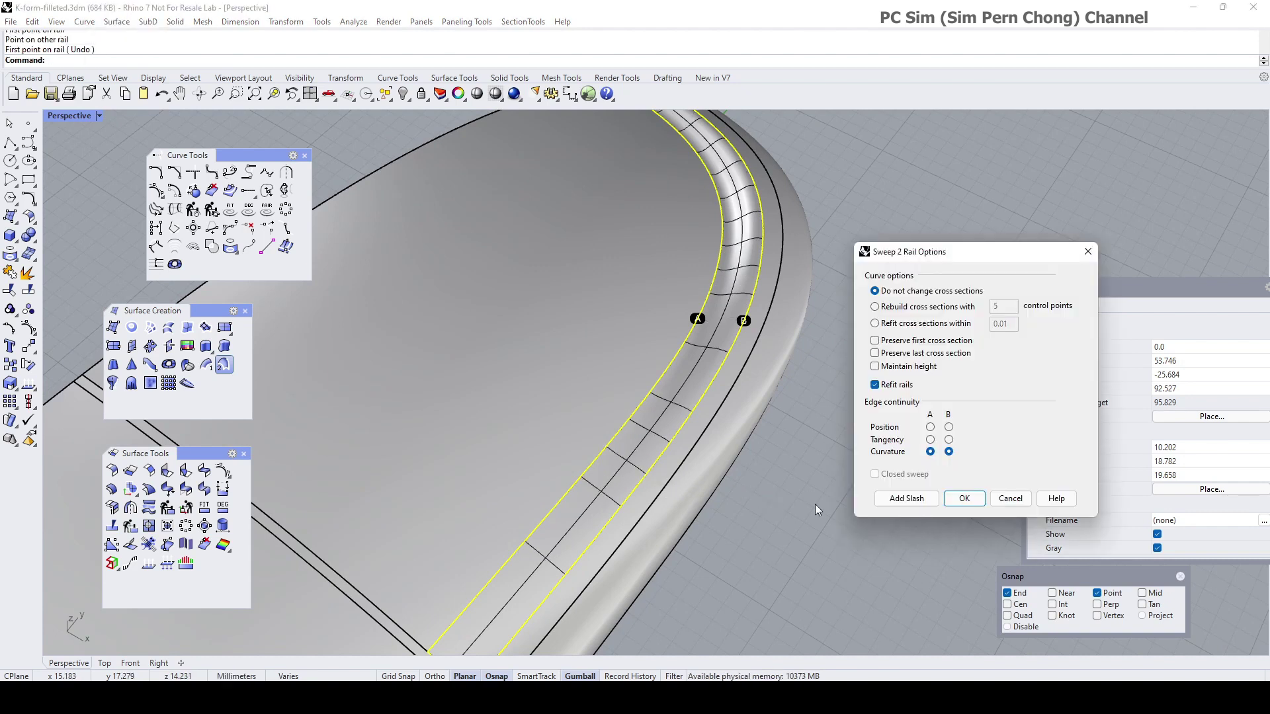
left_click(965, 502)
Step: Run the Zebra surface analysis on the whole model
right_click_drag(883, 475, 700, 367)
scroll(699, 366, "down", 3)
right_click_drag(360, 246, 359, 213)
left_click_drag(360, 212, 944, 585)
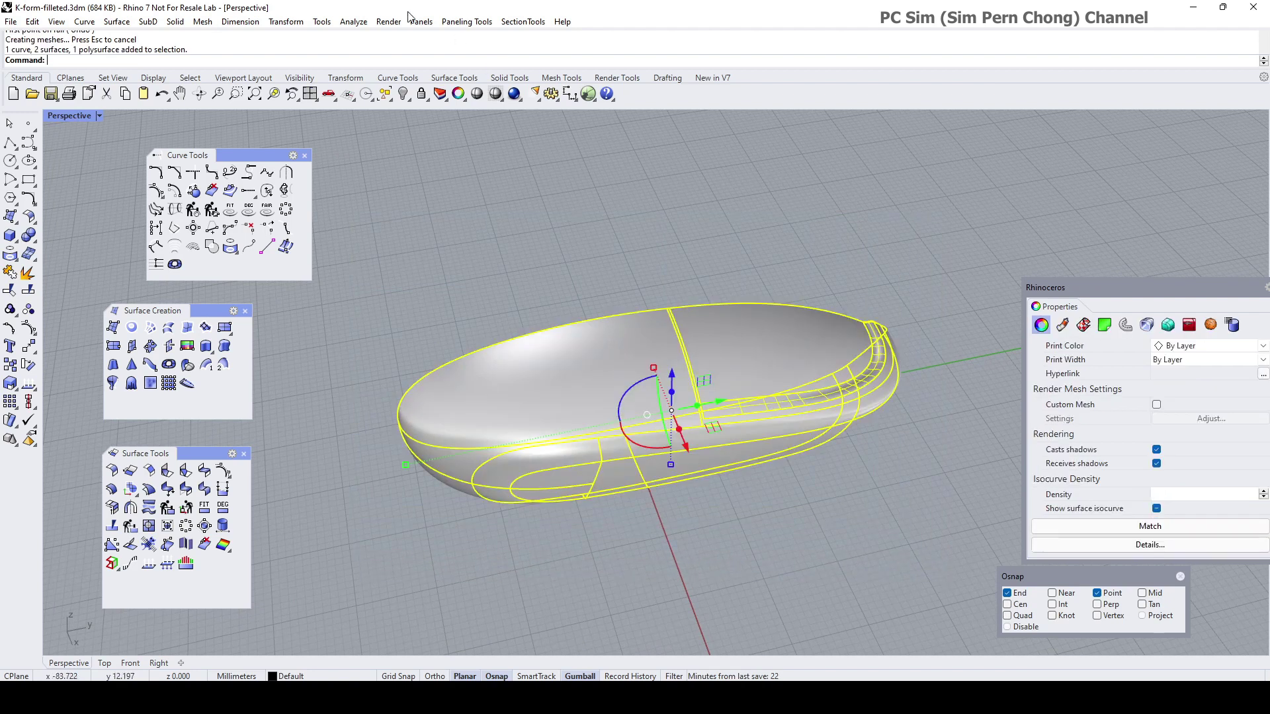
left_click(354, 22)
mouse_move(383, 62)
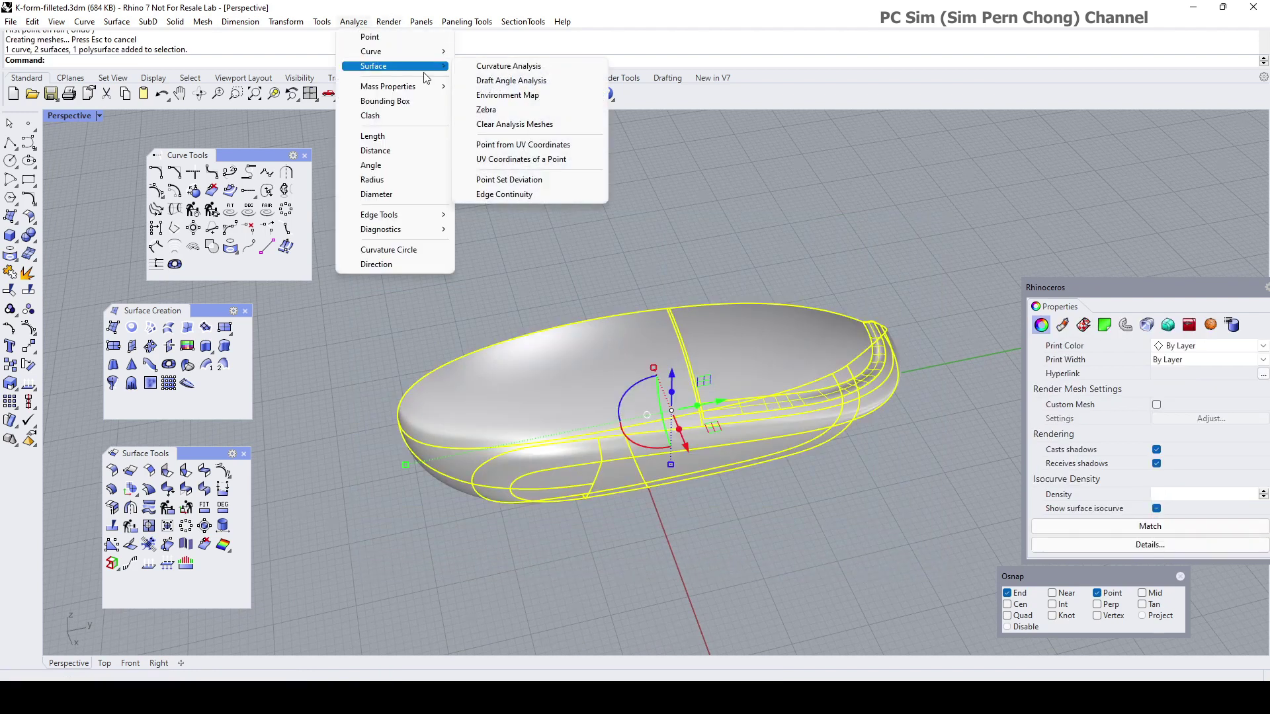
left_click(496, 110)
right_click_drag(770, 311, 663, 431)
key("Escape")
Step: Inspect the stripes at the groove's bend and preview the Zebra display with the detailed analysis mesh settings
scroll(645, 521, "up", 5)
scroll(663, 431, "up", 6)
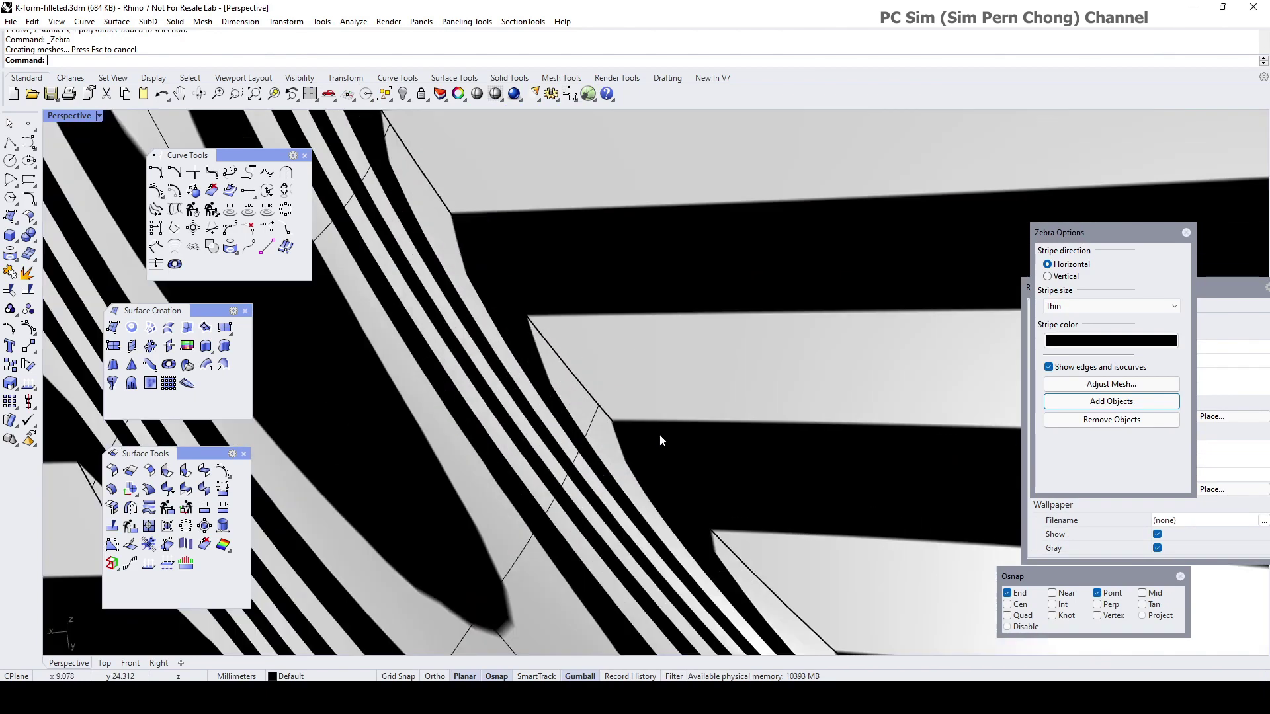
scroll(660, 434, "down", 10)
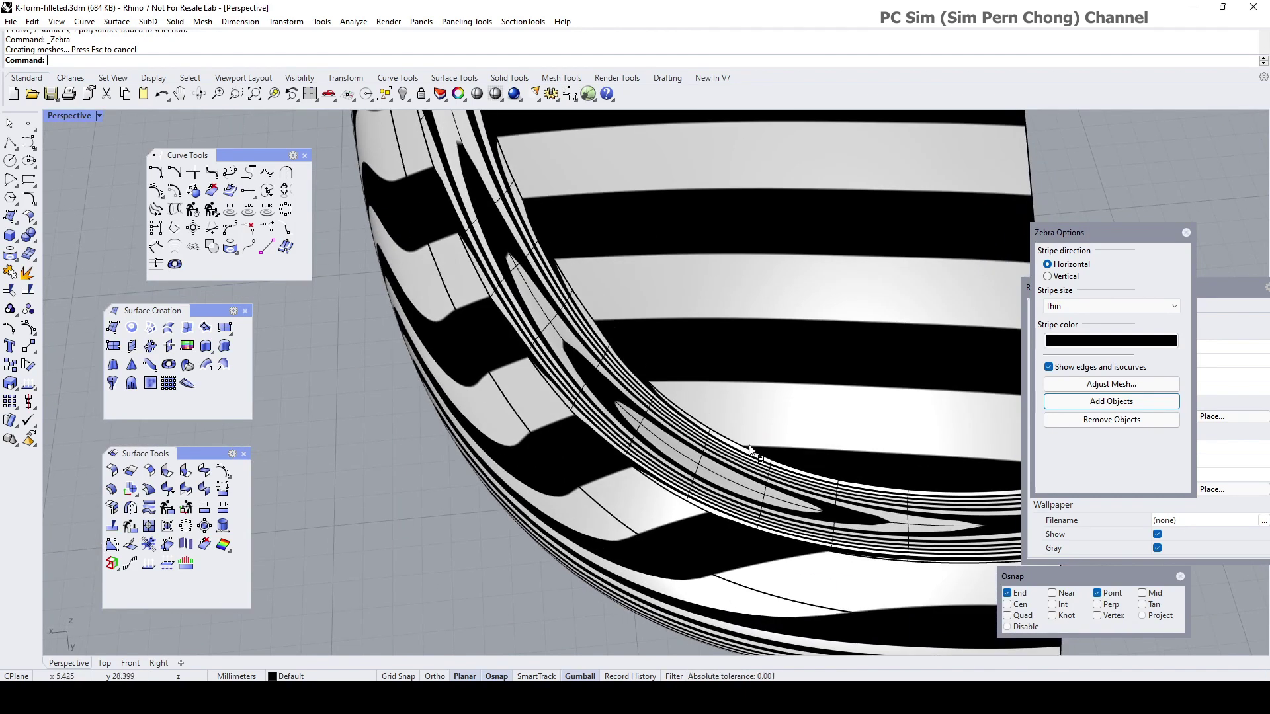
scroll(754, 456, "up", 2)
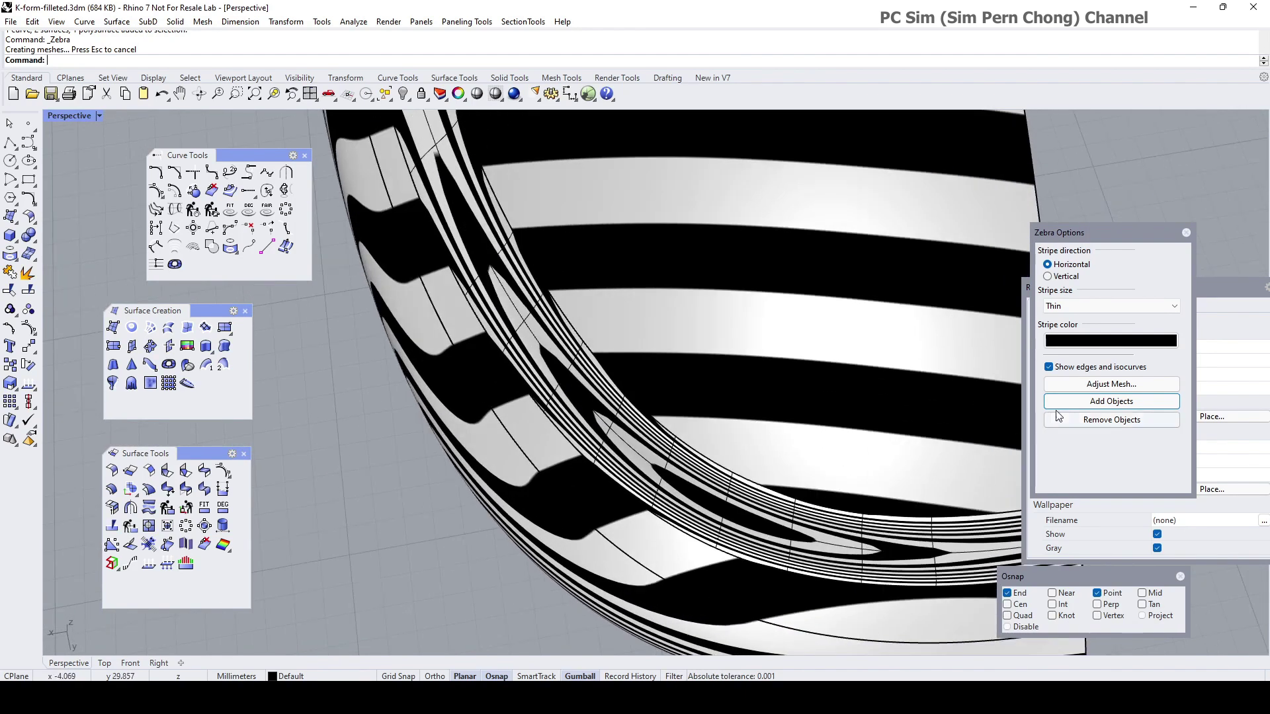
left_click(1098, 384)
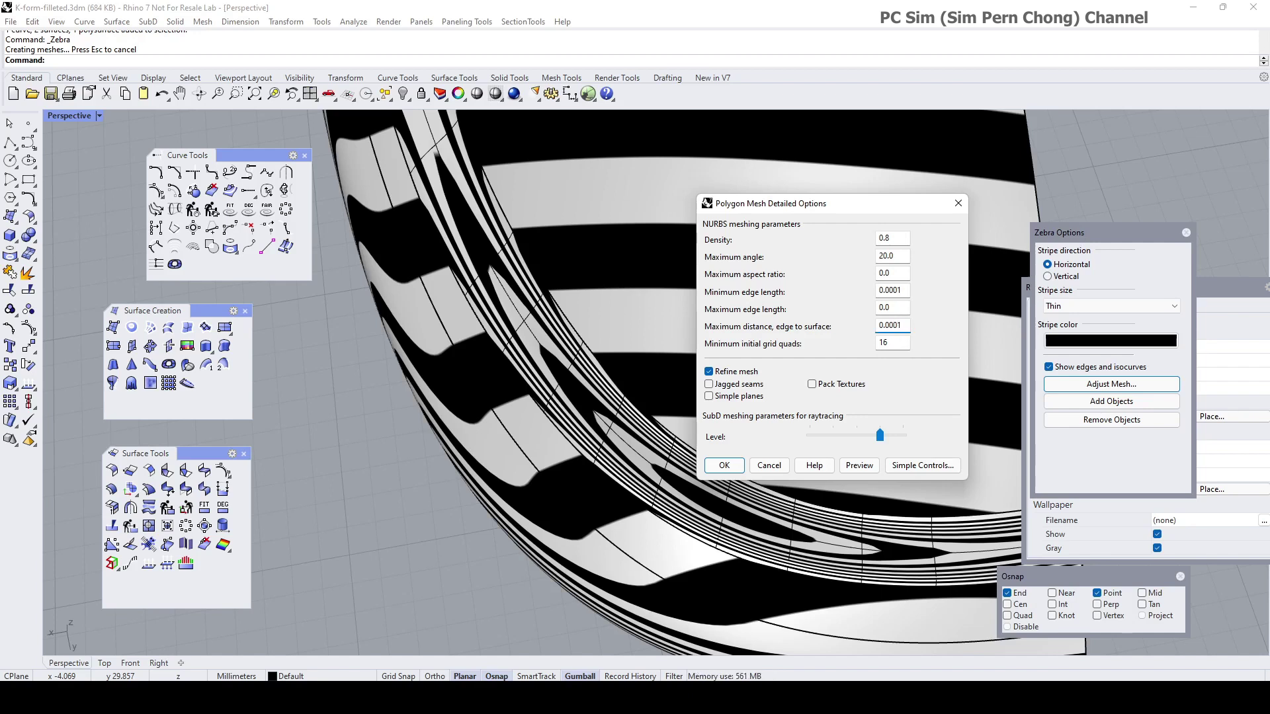
left_click(866, 465)
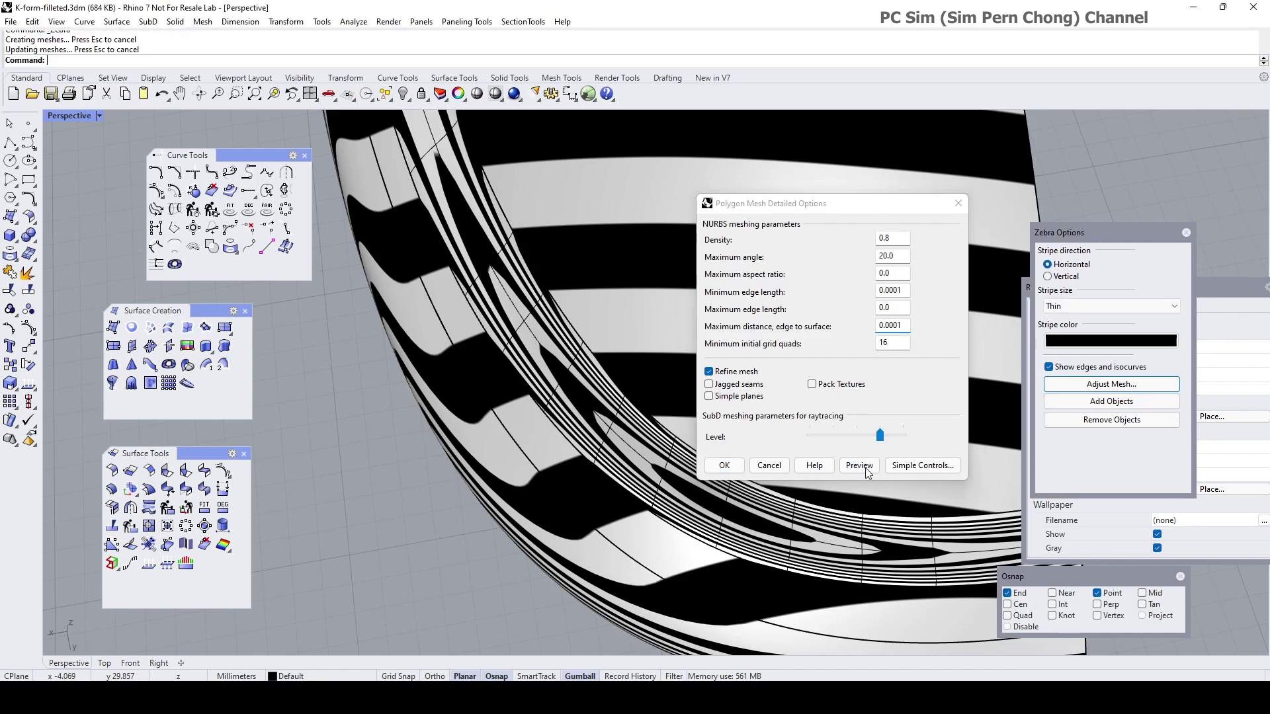
left_click(767, 465)
Step: Examine how the zebra stripes flow across both groove edges from several angles, and end the Zebra analysis
scroll(709, 460, "up", 5)
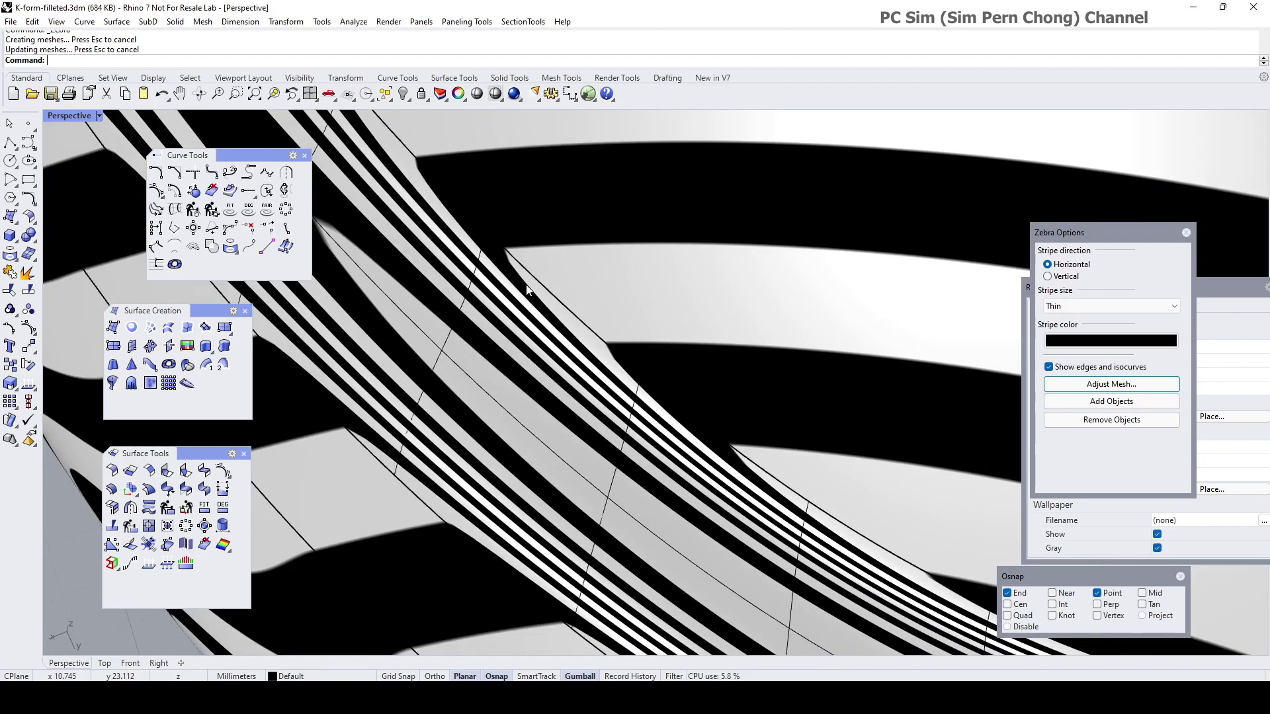
right_click_drag(461, 189, 627, 413)
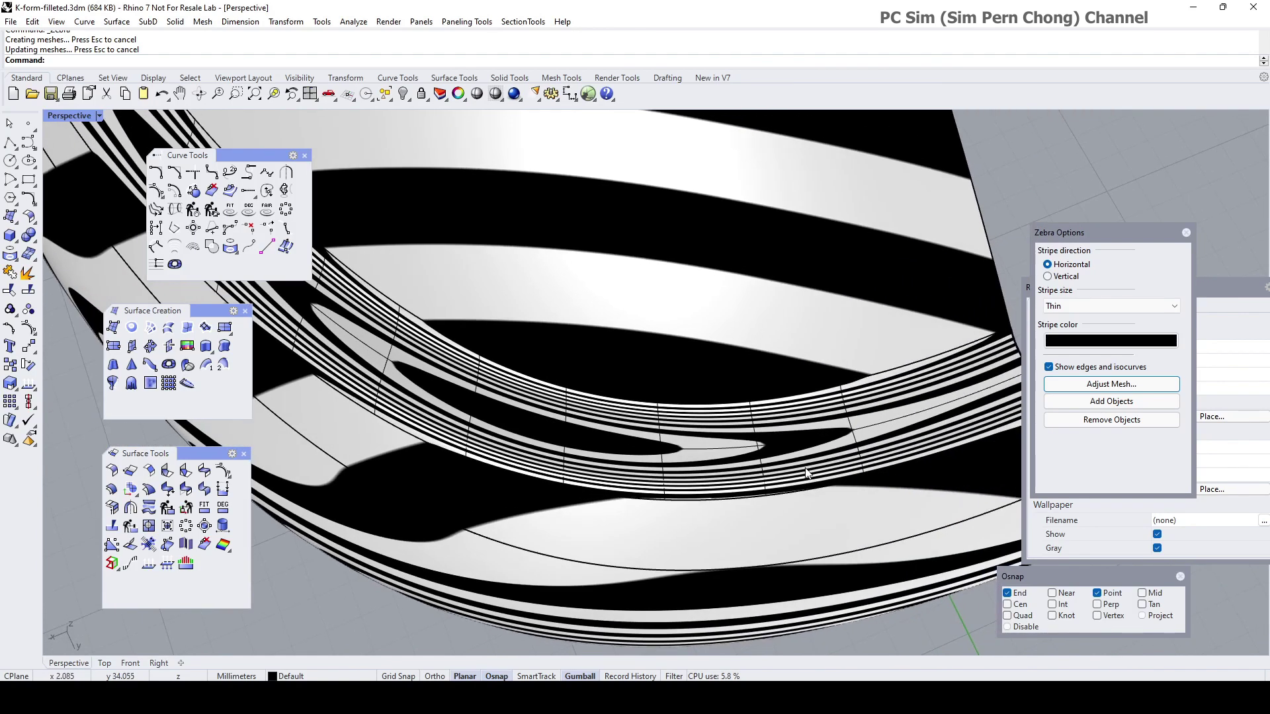
right_click_drag(808, 473, 785, 476)
scroll(484, 396, "up", 2)
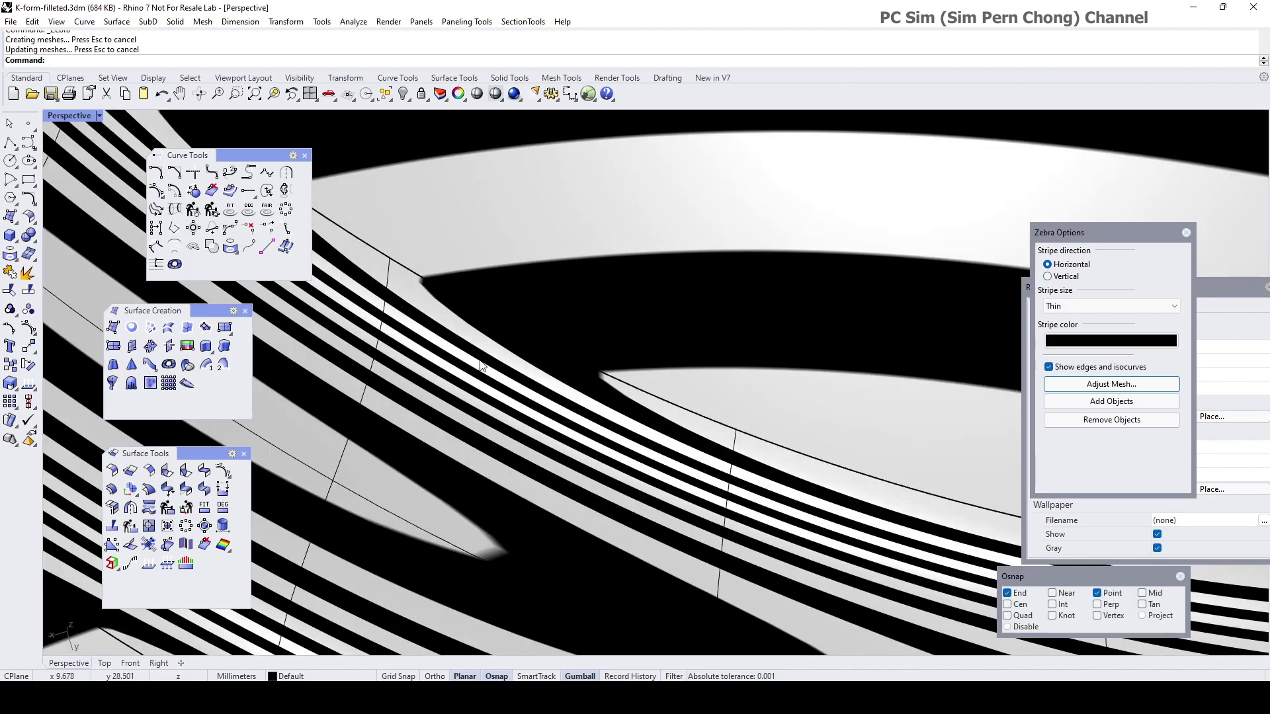
scroll(449, 306, "down", 6)
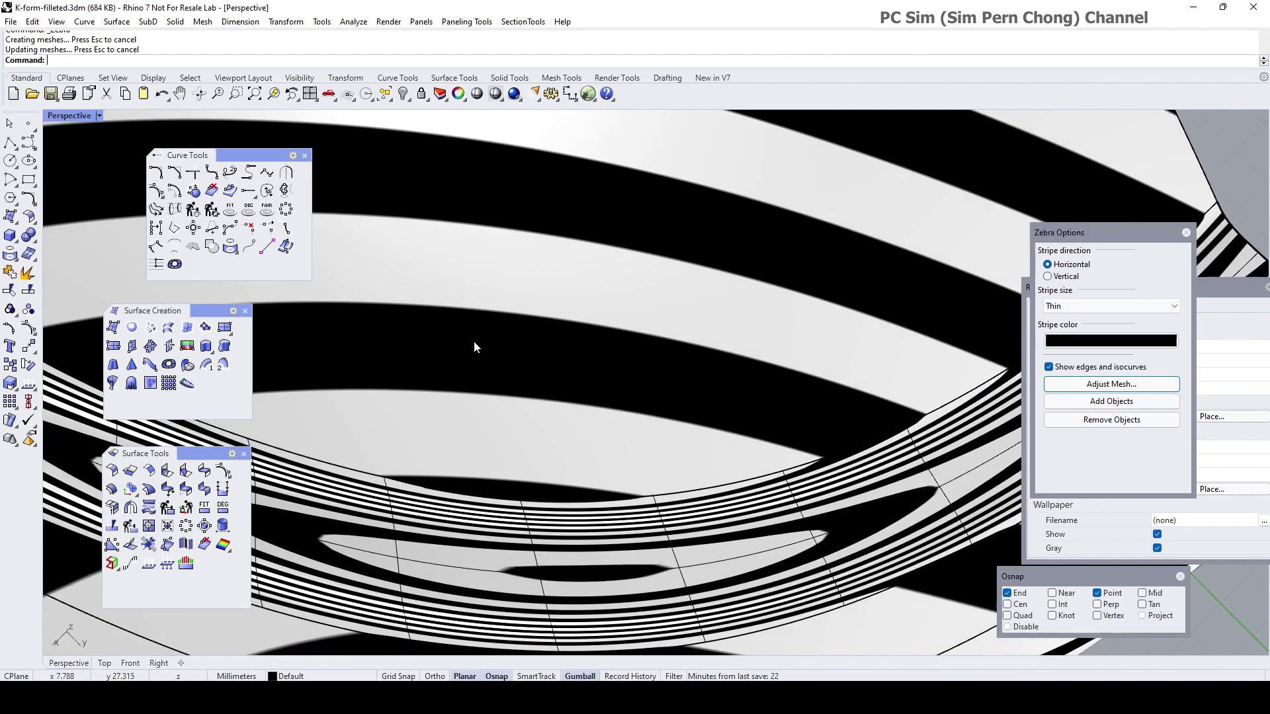
scroll(465, 349, "up", 2)
scroll(672, 357, "up", 4)
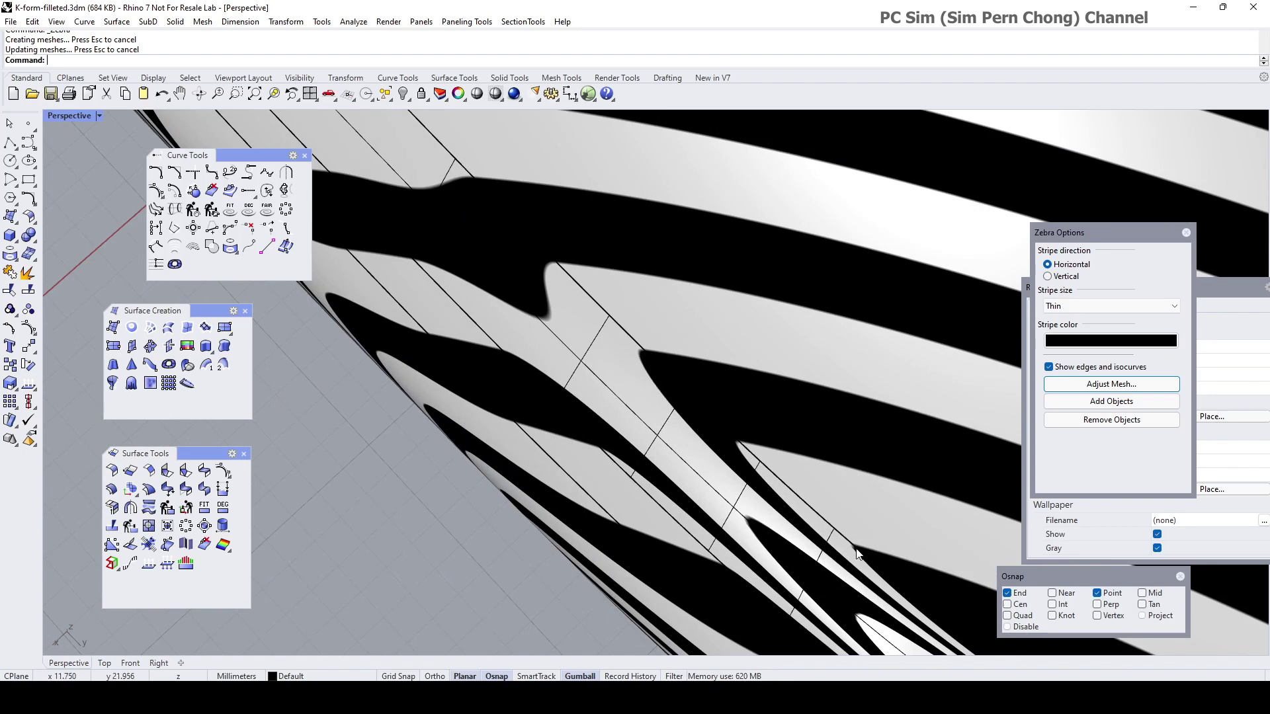
scroll(770, 505, "down", 4)
right_click_drag(770, 506, 791, 435)
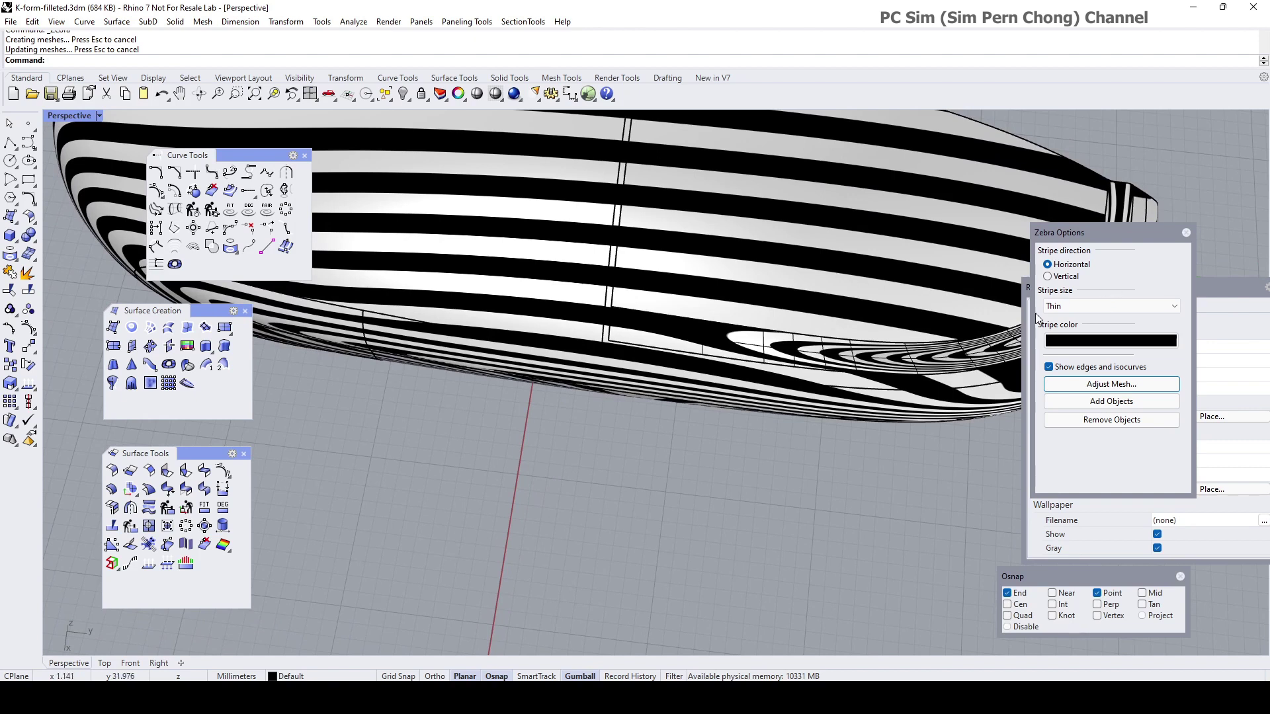
right_click_drag(866, 490, 903, 323)
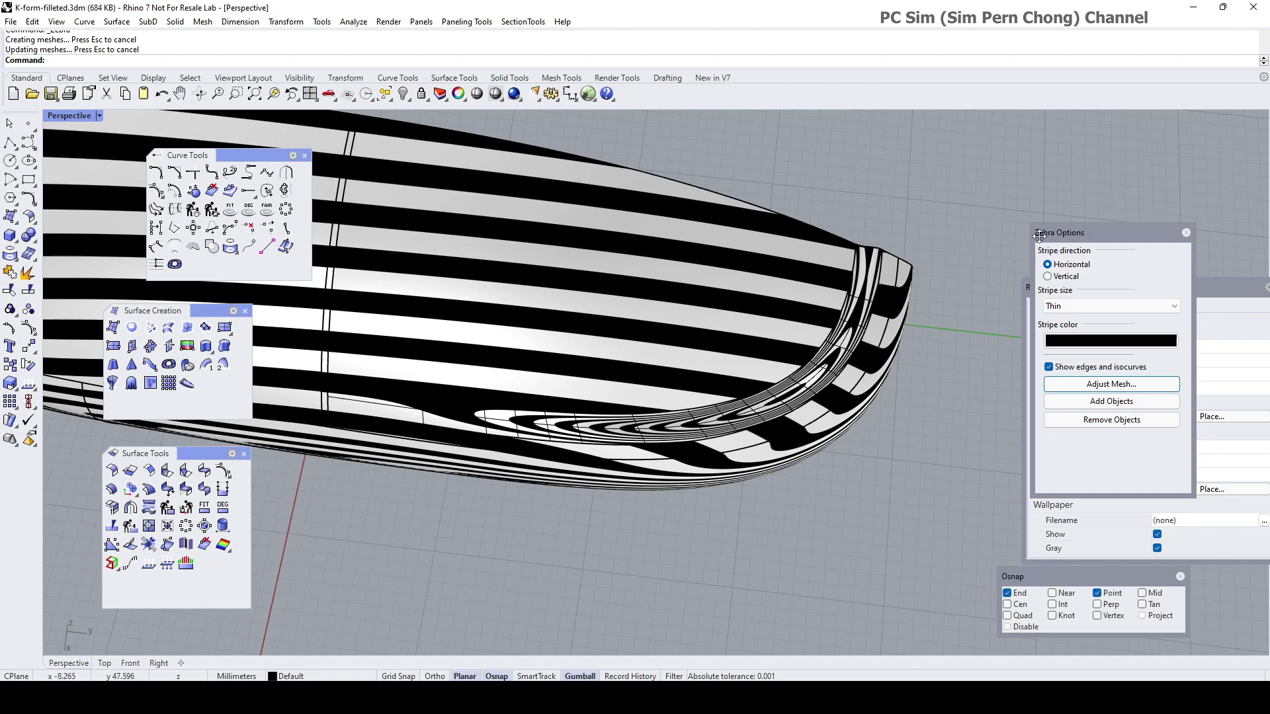
left_click(1185, 232)
right_click_drag(1184, 231, 934, 287)
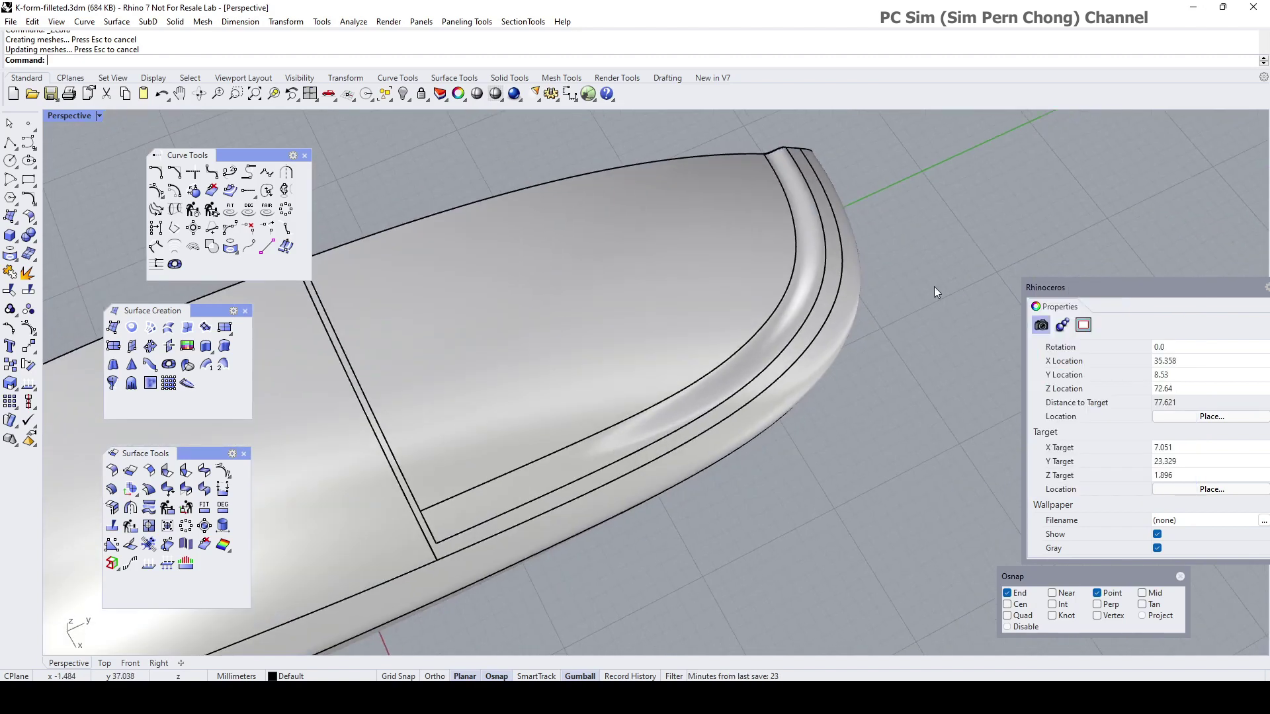
Step: Turn on the control points of the groove sweep and examine their layout along its whole length
left_click(800, 289)
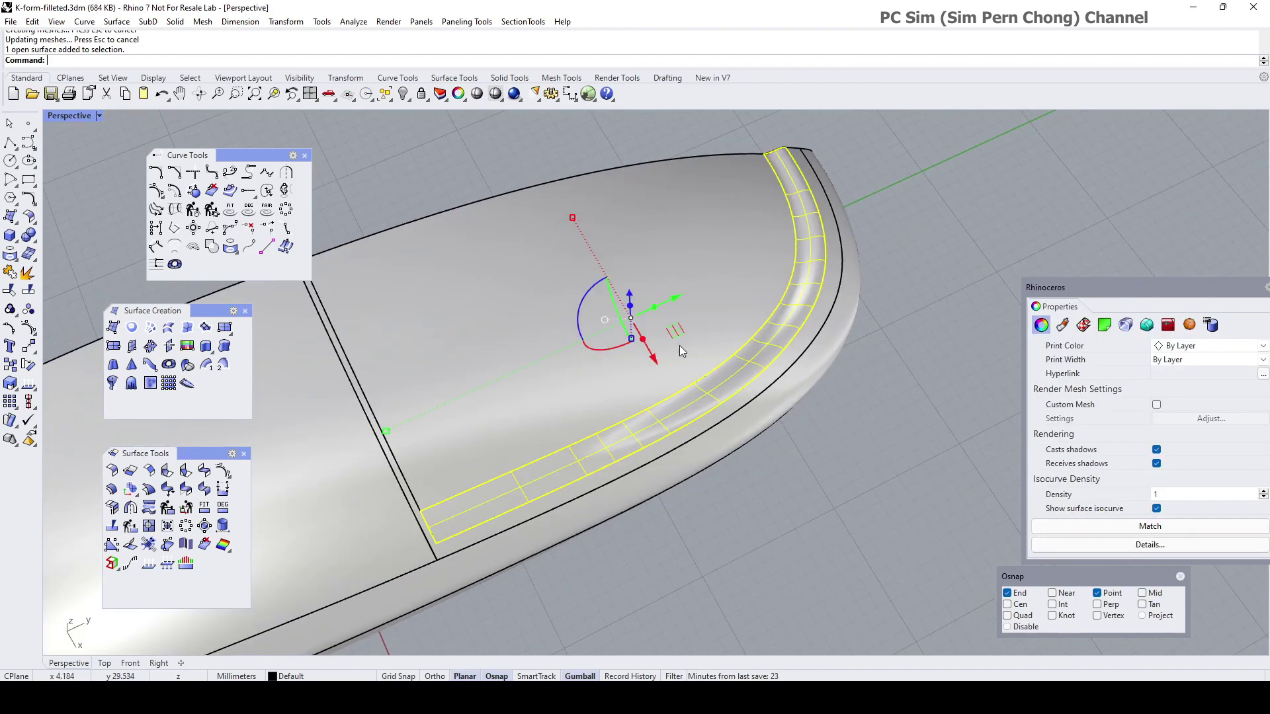
left_click(29, 328)
scroll(485, 509, "up", 6)
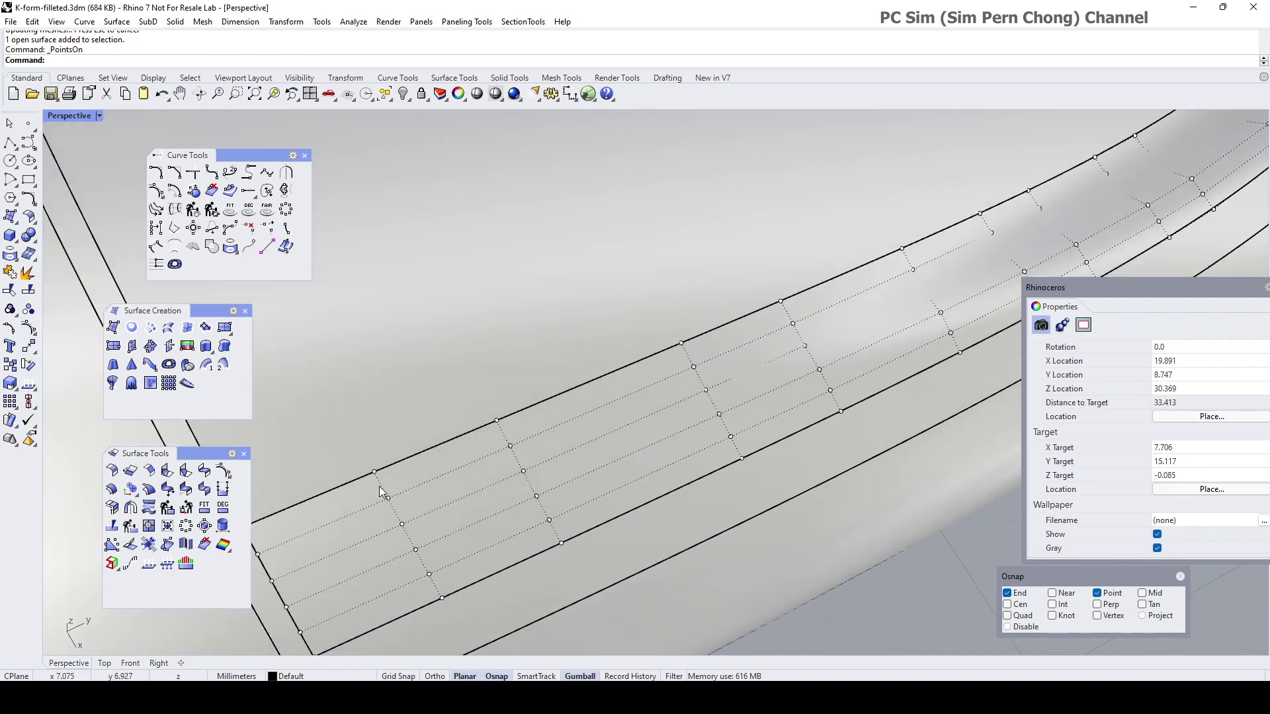
right_click_drag(522, 479, 741, 514)
scroll(725, 589, "up", 3)
scroll(661, 420, "down", 3)
right_click_drag(680, 430, 759, 440)
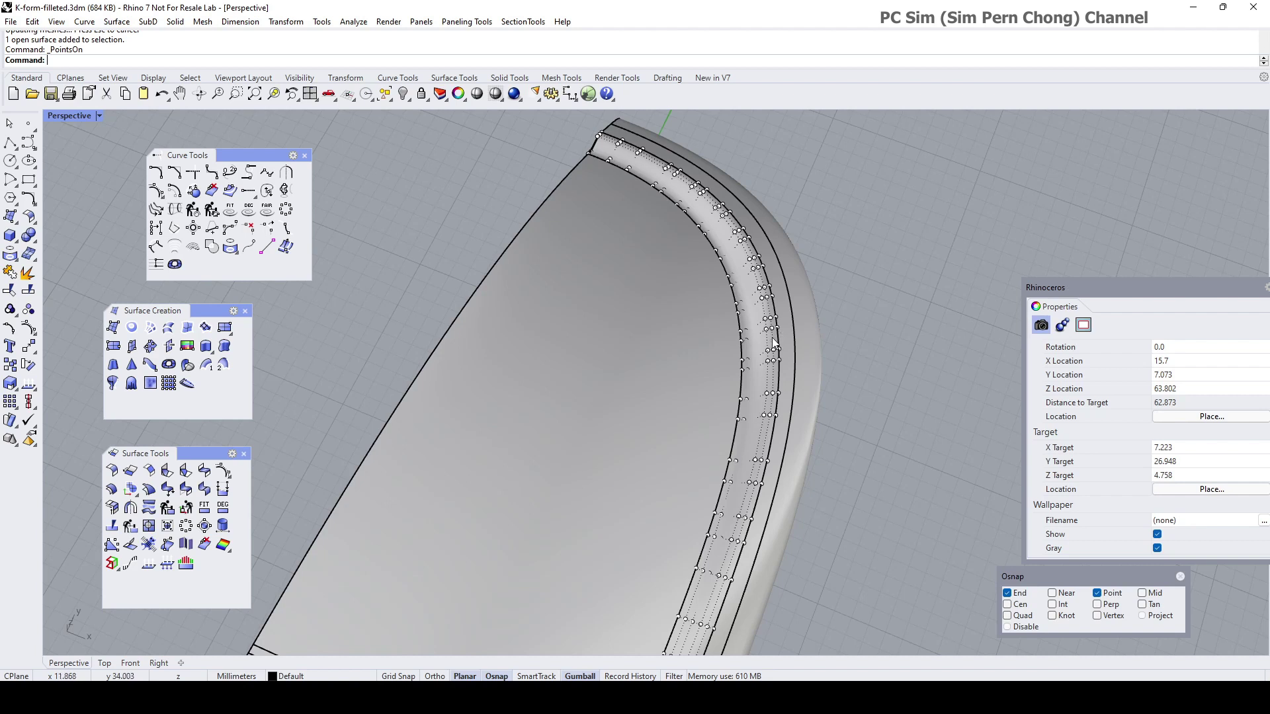
Step: Turn off the control points and delete the two-rail sweep surface filling the groove
key("Escape")
left_click(762, 314)
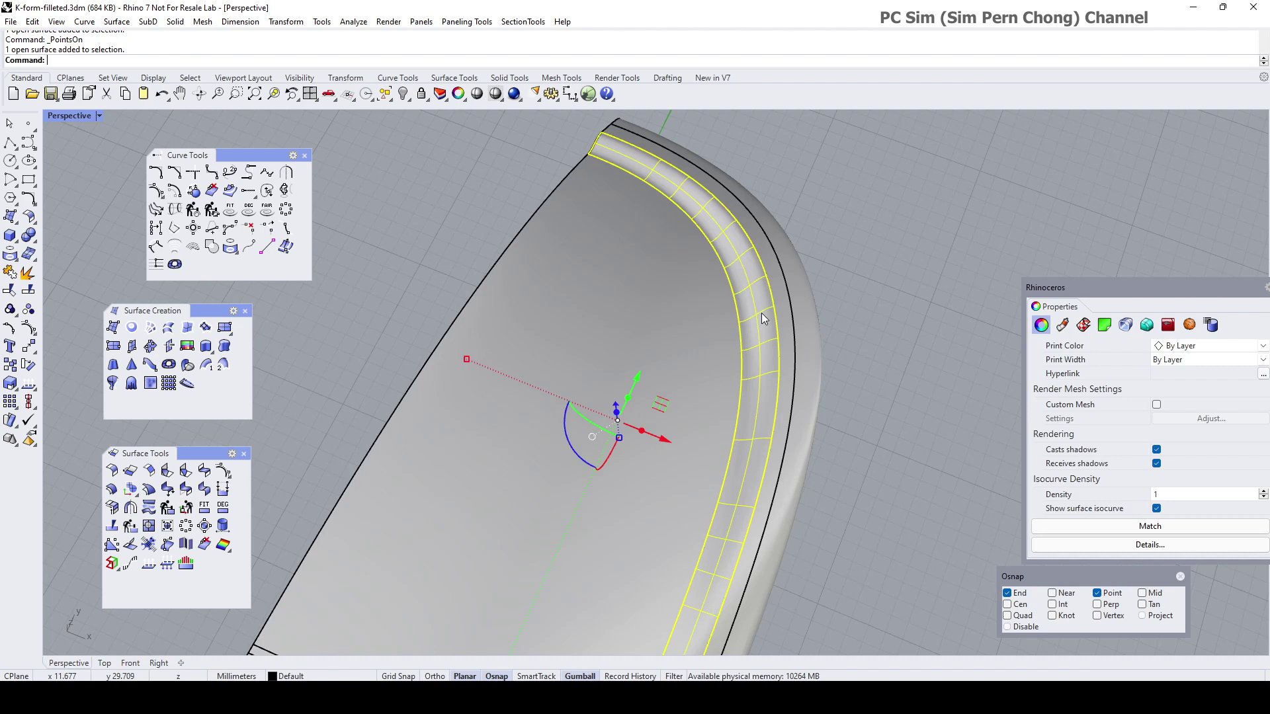
key("Delete")
Step: Draw two straight lines crossing the groove gap in the Top view, one at the rounded corner and one on the long side
scroll(762, 321, "down", 4)
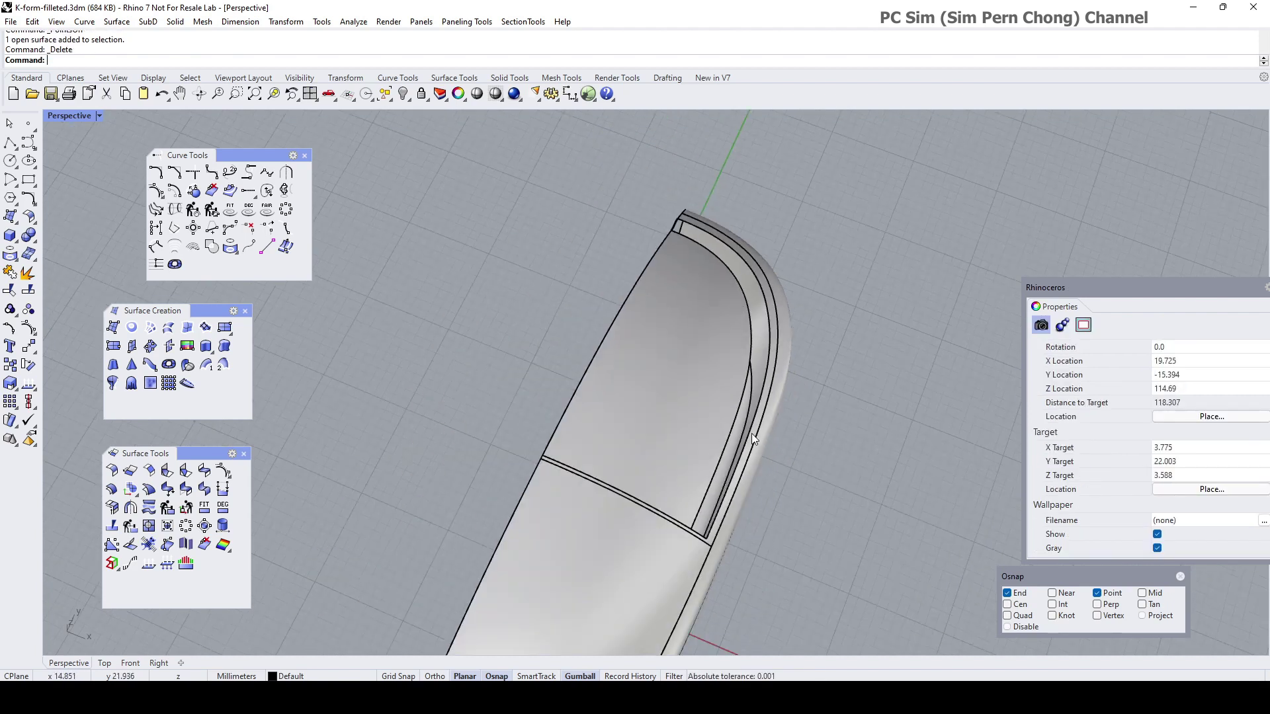
double_click(73, 115)
double_click(54, 116)
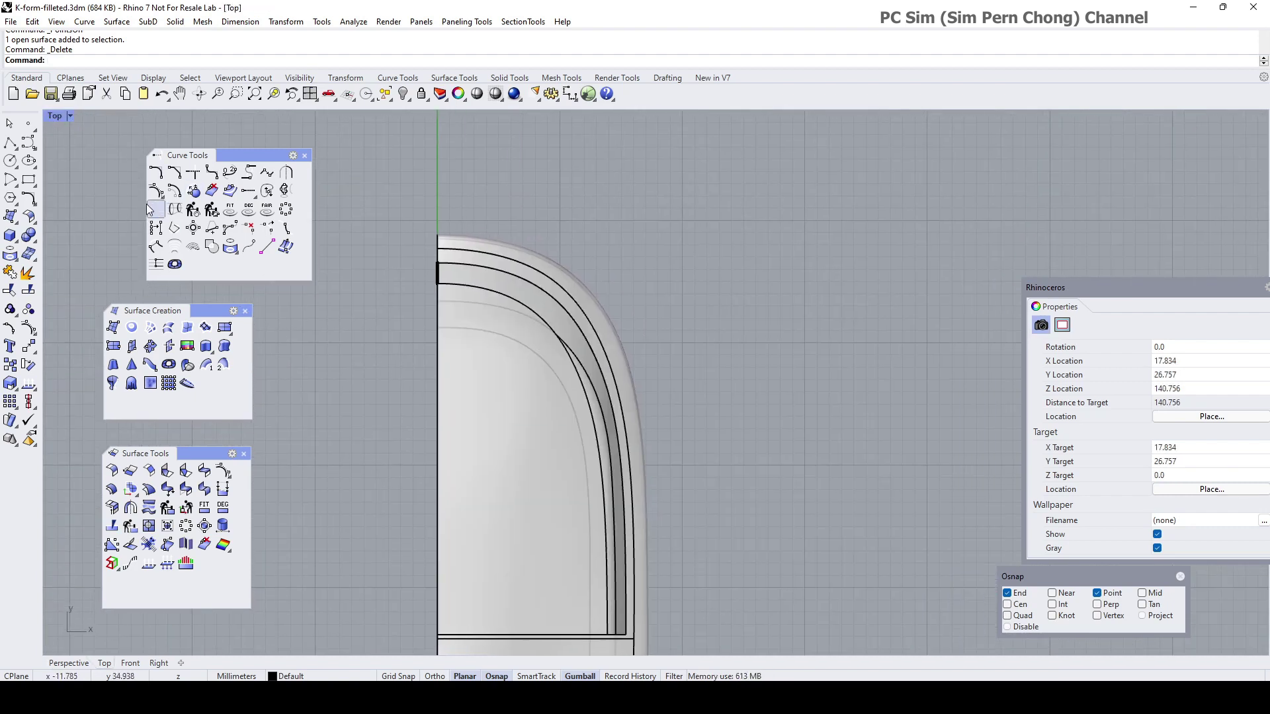
left_click(9, 144)
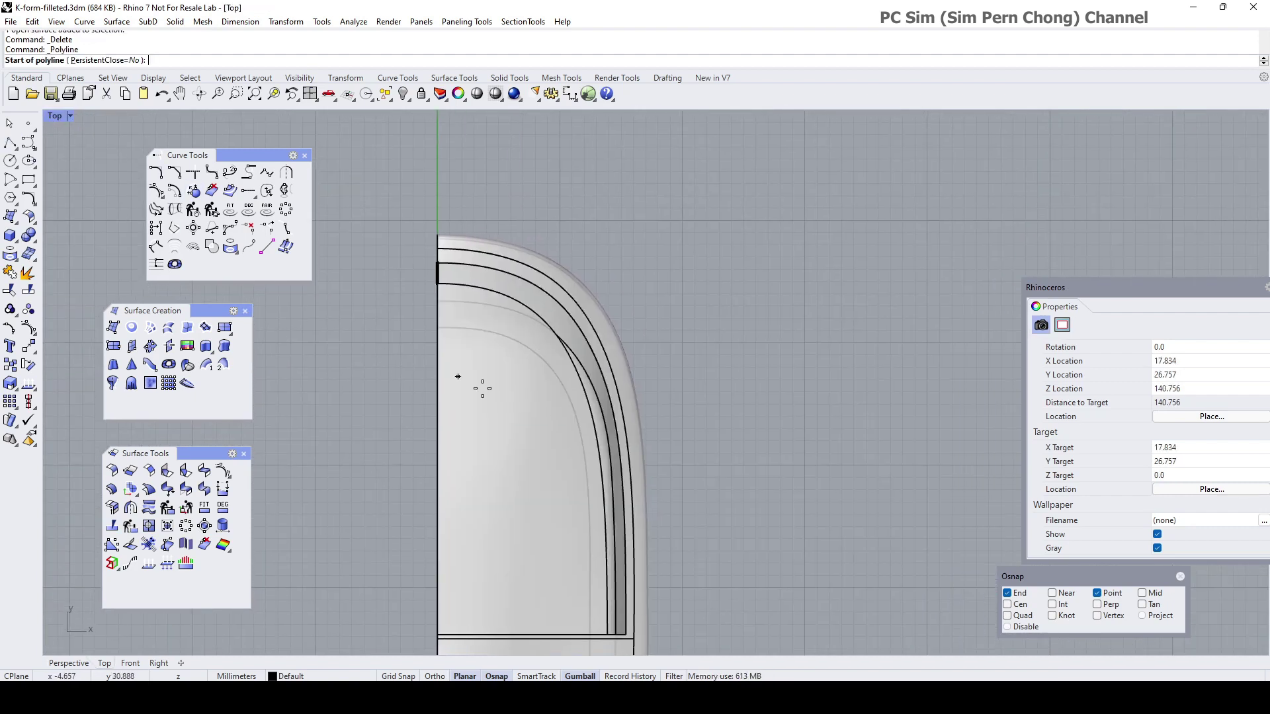
left_click(539, 366)
left_click(665, 299)
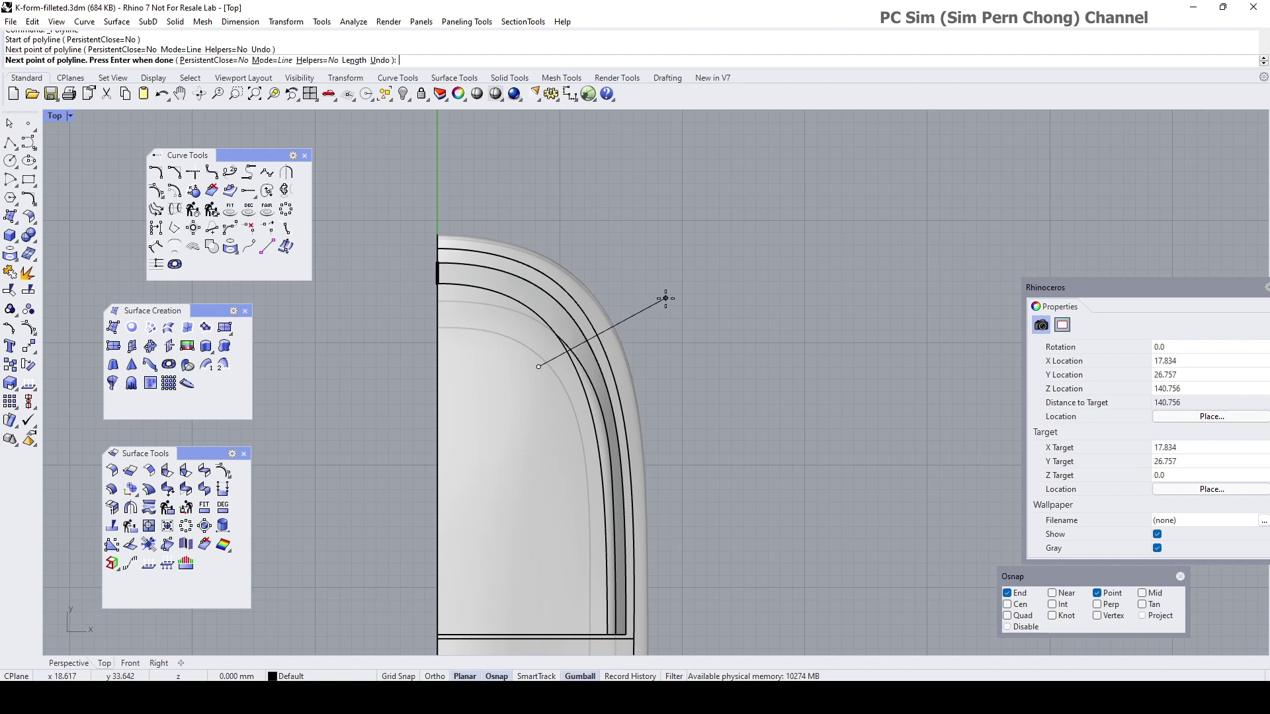
key("Return")
key("Return")
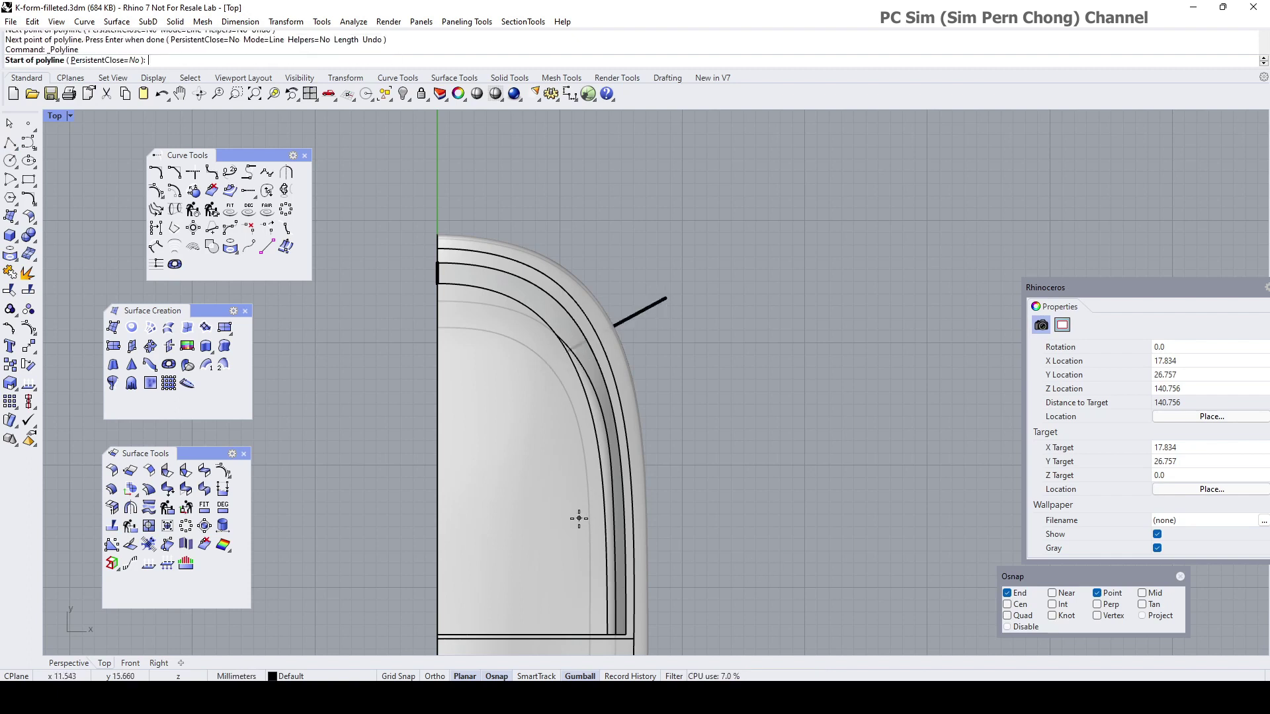
left_click(580, 518)
left_click(731, 505)
key("Return")
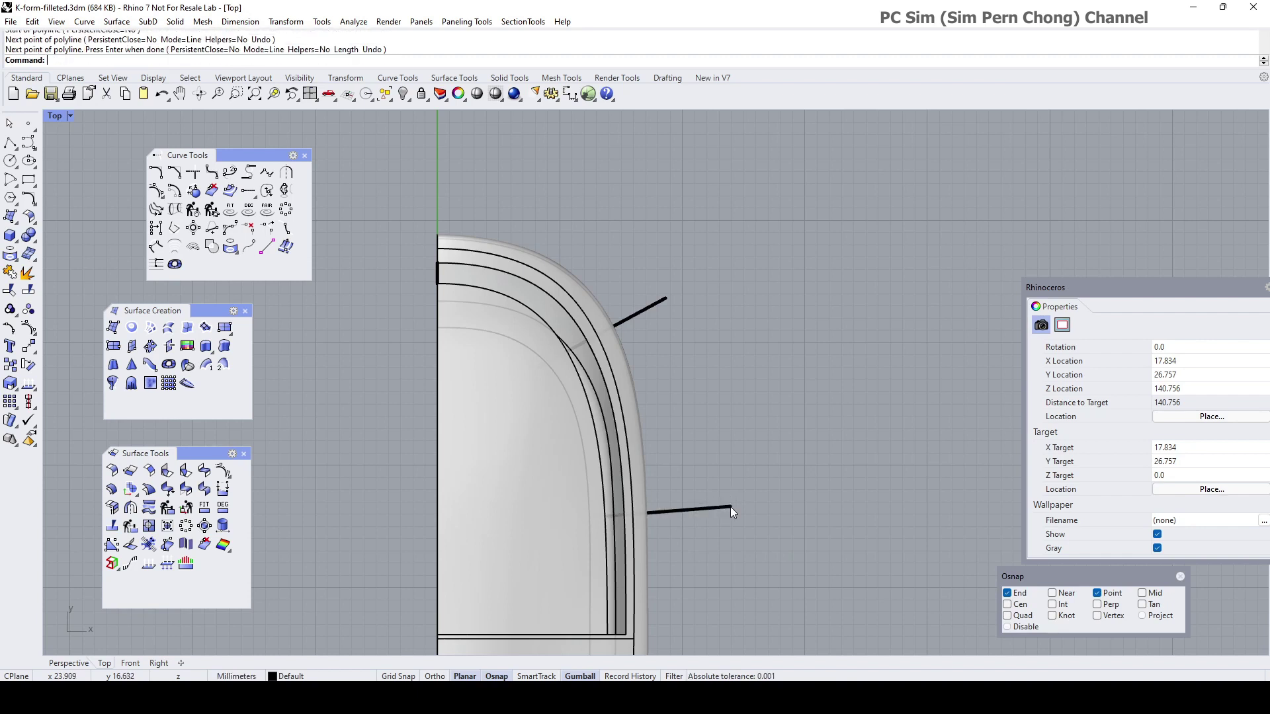
Step: Project both crossing lines along the CPlane Z direction onto the surfaces on either side of the groove gap, and return to the Perspective view
left_click(10, 254)
left_click(633, 319)
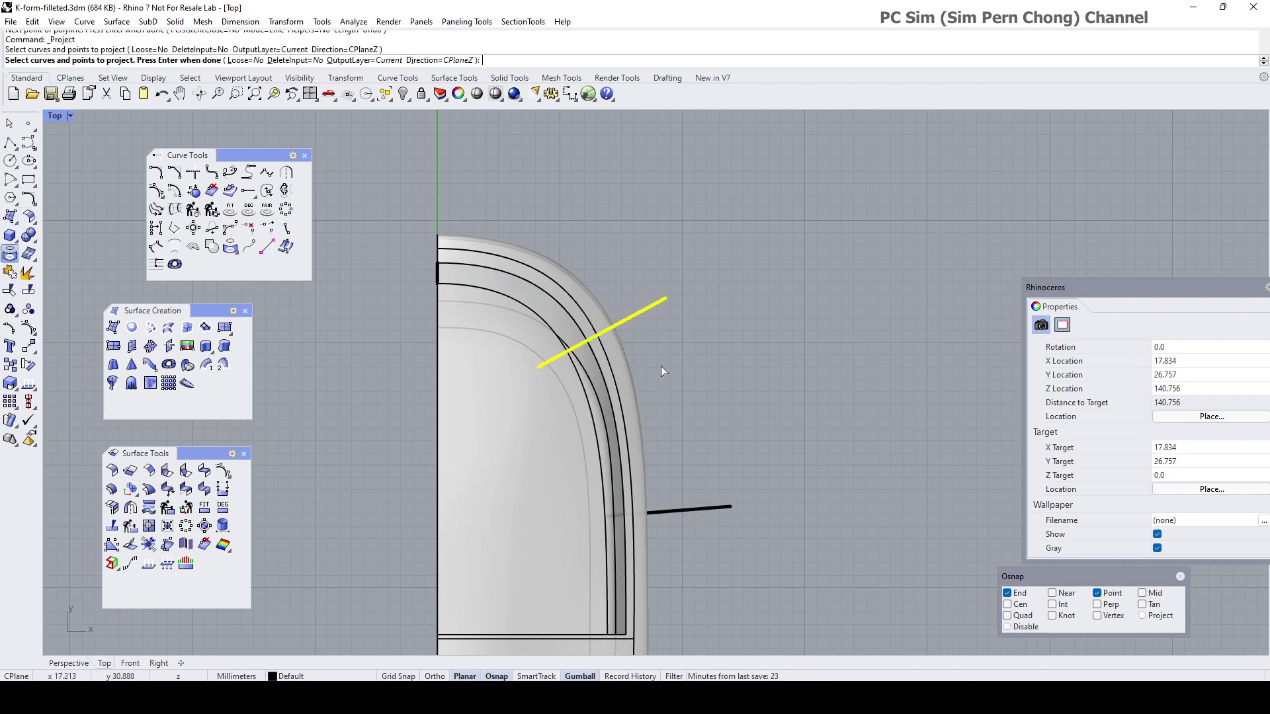
left_click(706, 511)
key("Return")
left_click(522, 472)
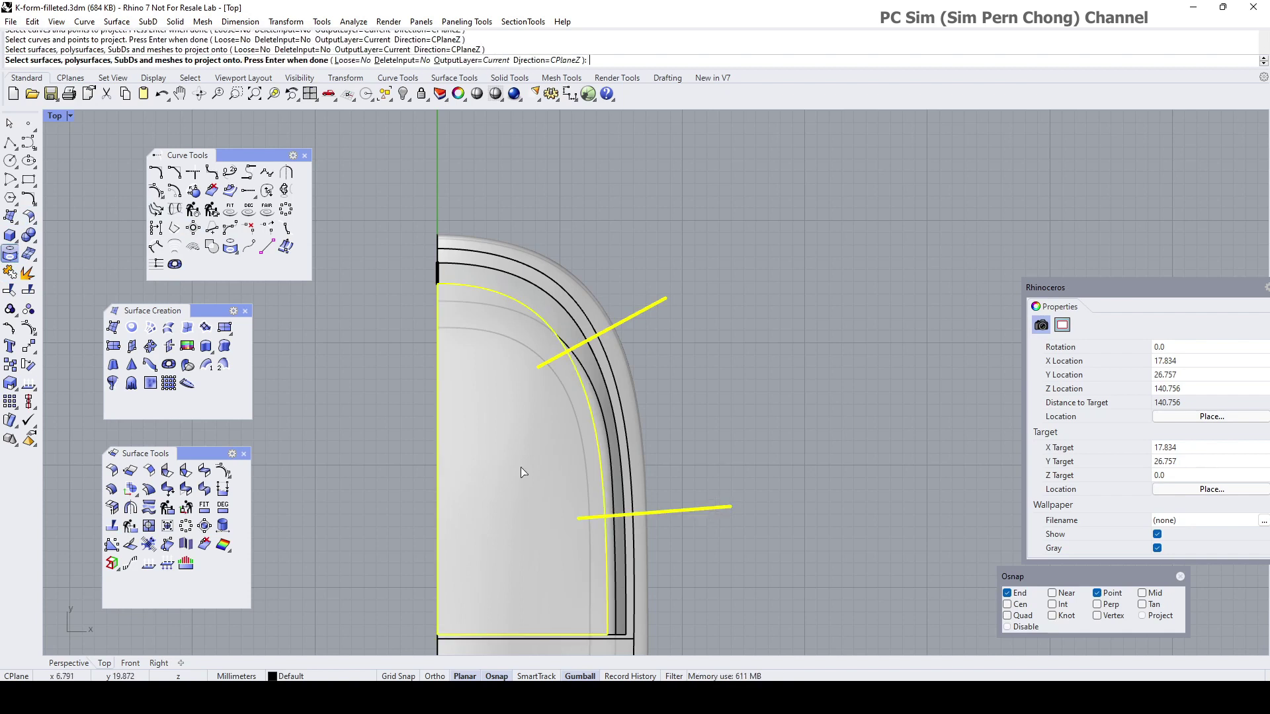
left_click(566, 301)
key("Return")
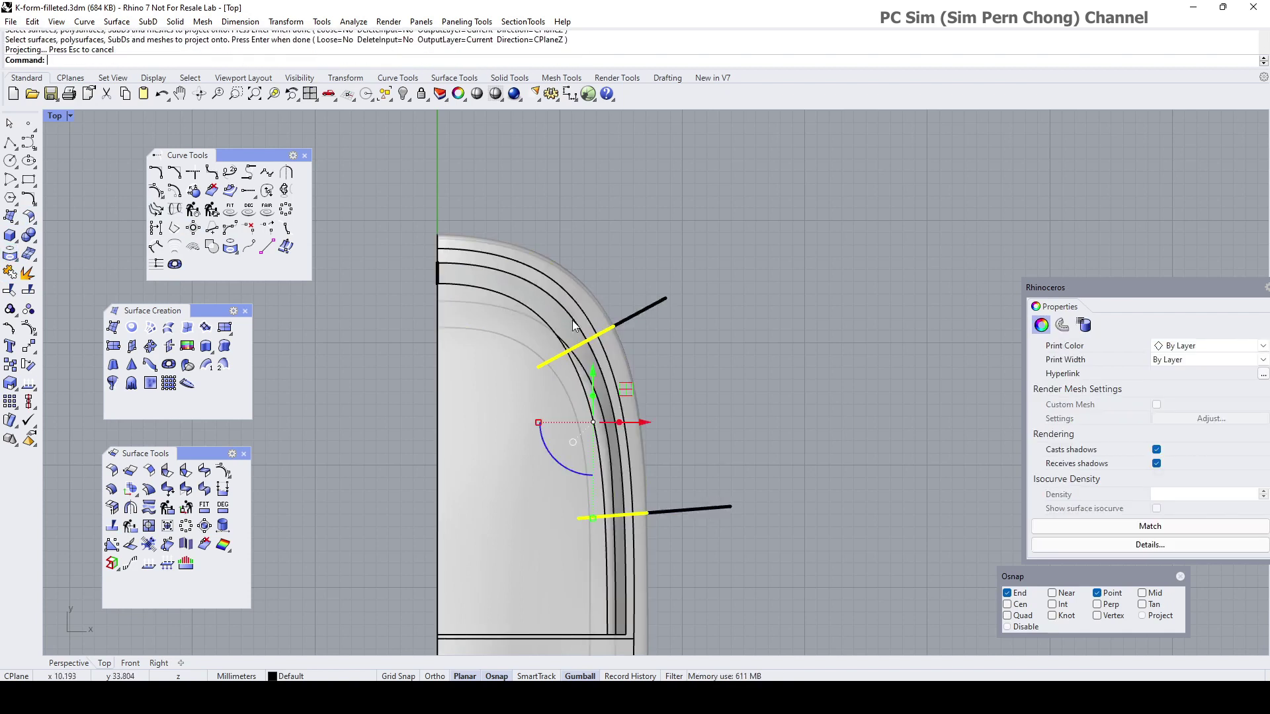
left_click(752, 544)
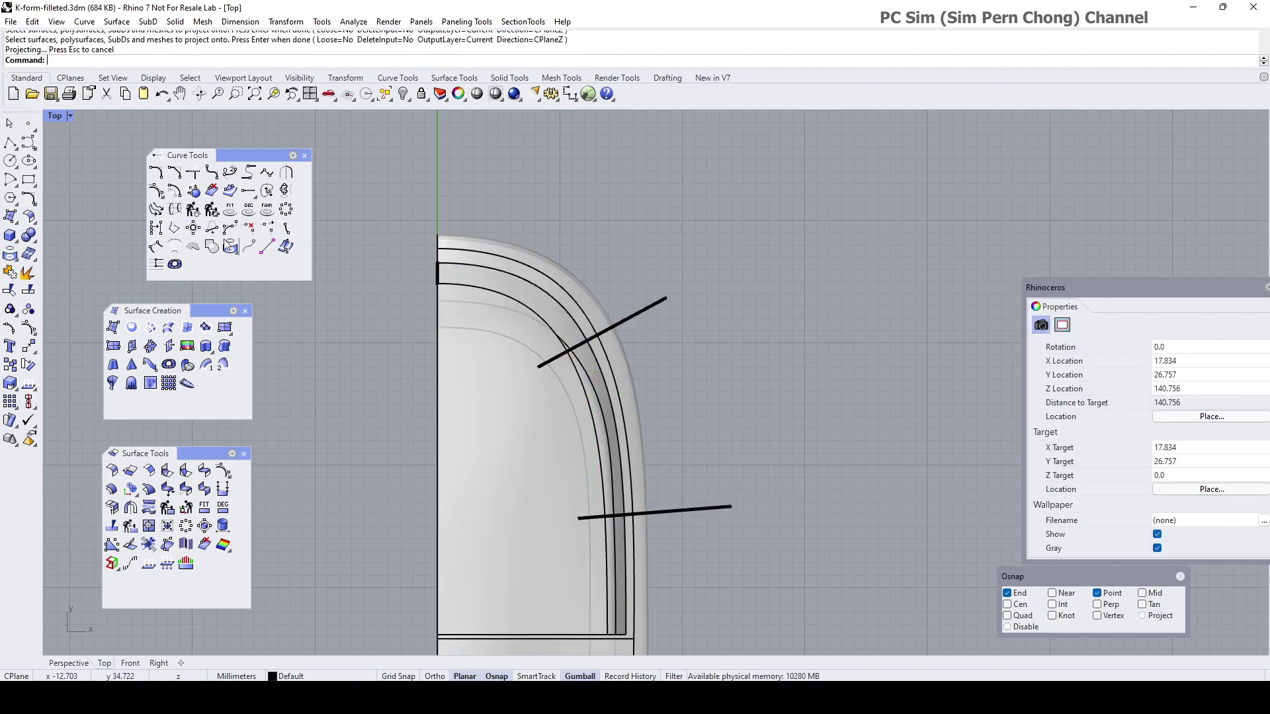
double_click(56, 118)
double_click(607, 116)
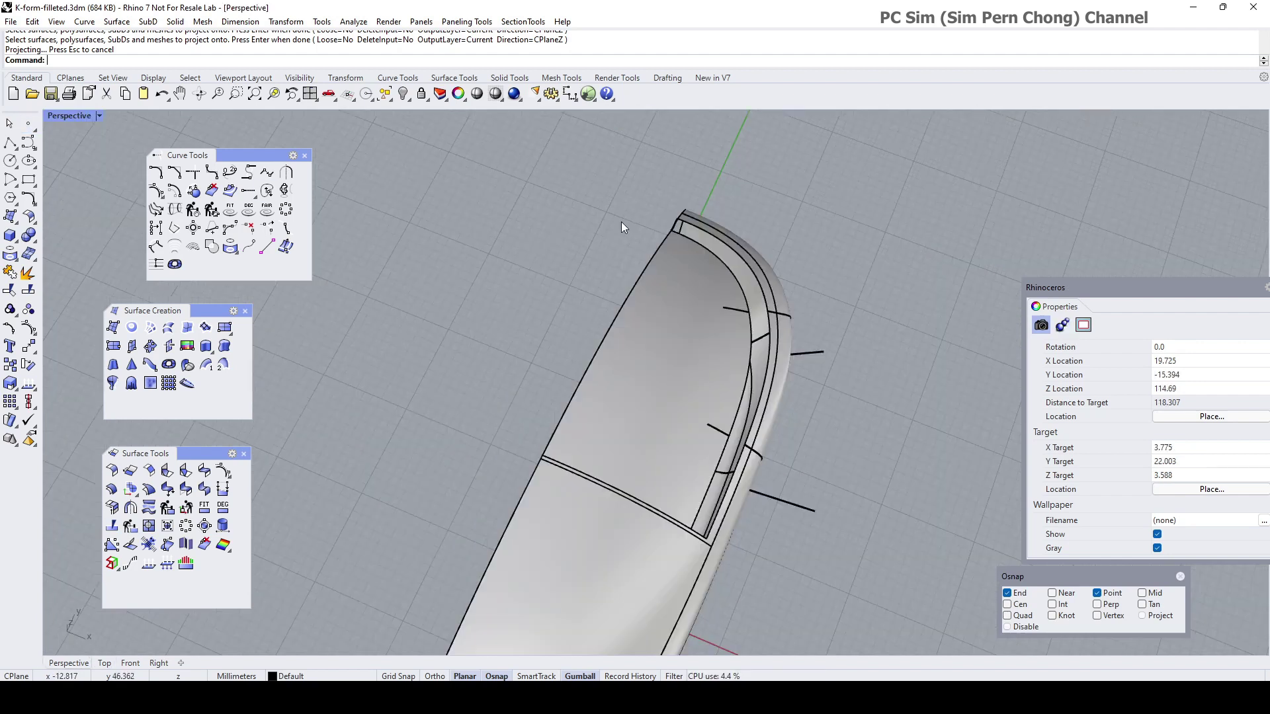
Step: Create an adjustable blend curve across the groove gap at the rounded corner, connecting the projected curves on both sides
right_click_drag(621, 221, 661, 265)
scroll(704, 312, "up", 5)
mouse_move(747, 344)
right_mouse_down()
mouse_move(652, 364)
mouse_move(732, 347)
right_mouse_up()
scroll(715, 350, "up", 3)
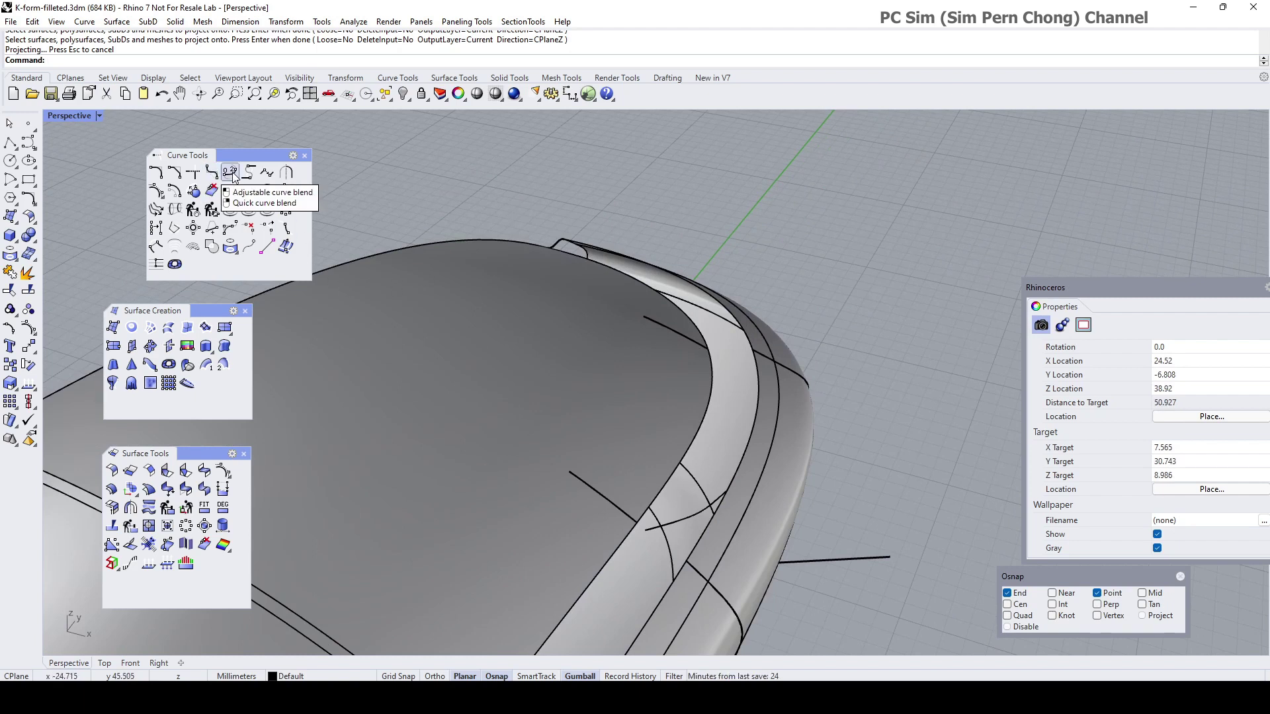
left_click(229, 175)
left_click(705, 351)
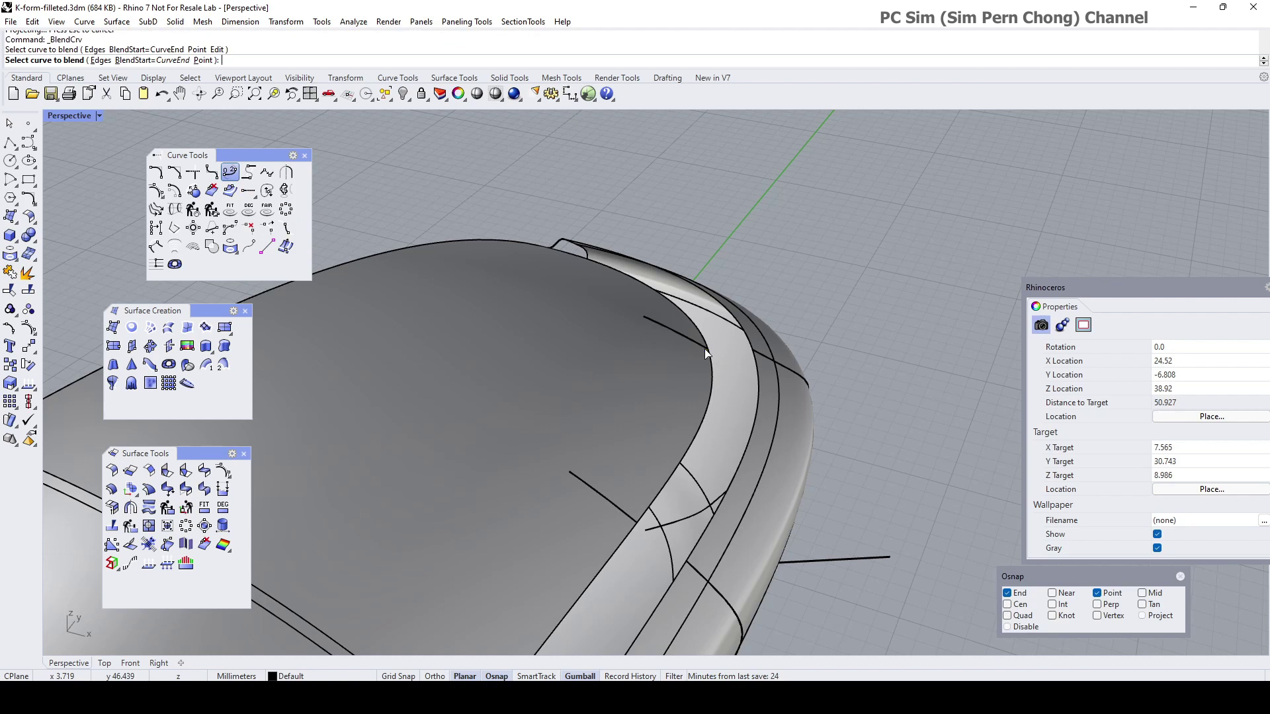
left_click(760, 351)
right_click_drag(760, 352, 677, 403)
left_click(881, 470)
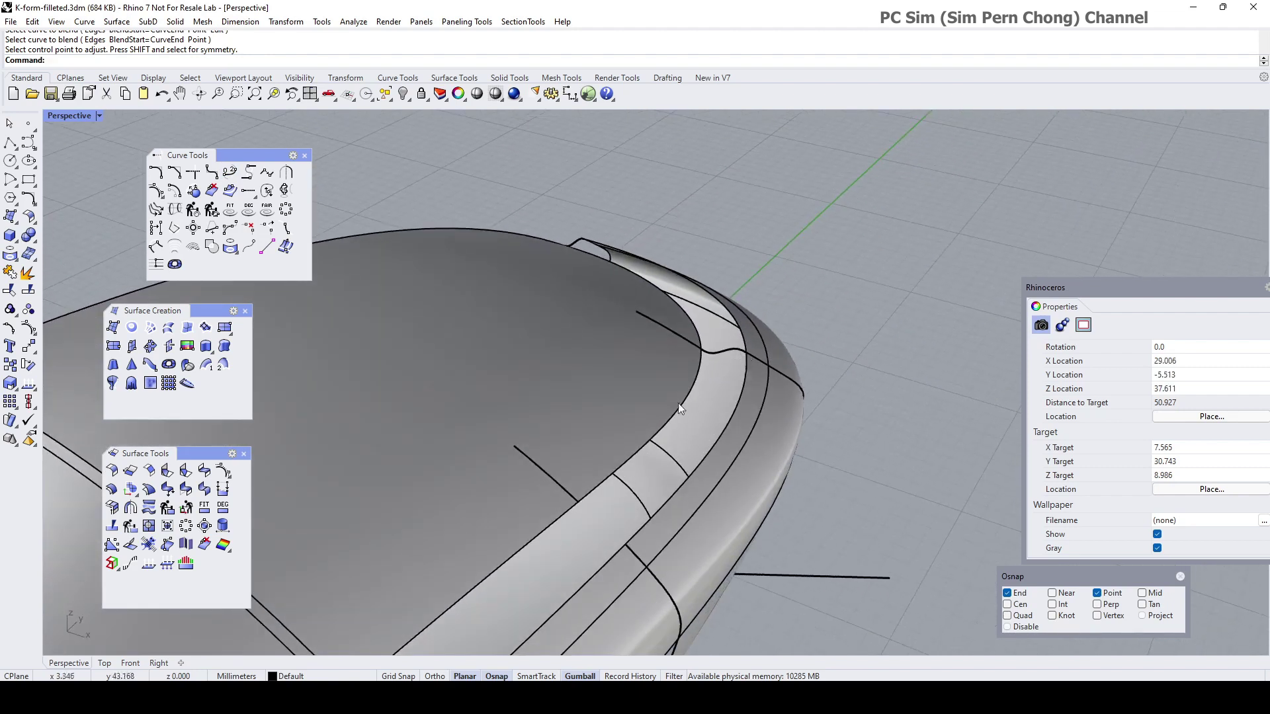
Step: Blend the projected curves across the groove gap on the long side with curvature continuity at both ends
right_click(725, 501)
right_click_drag(725, 501, 577, 511)
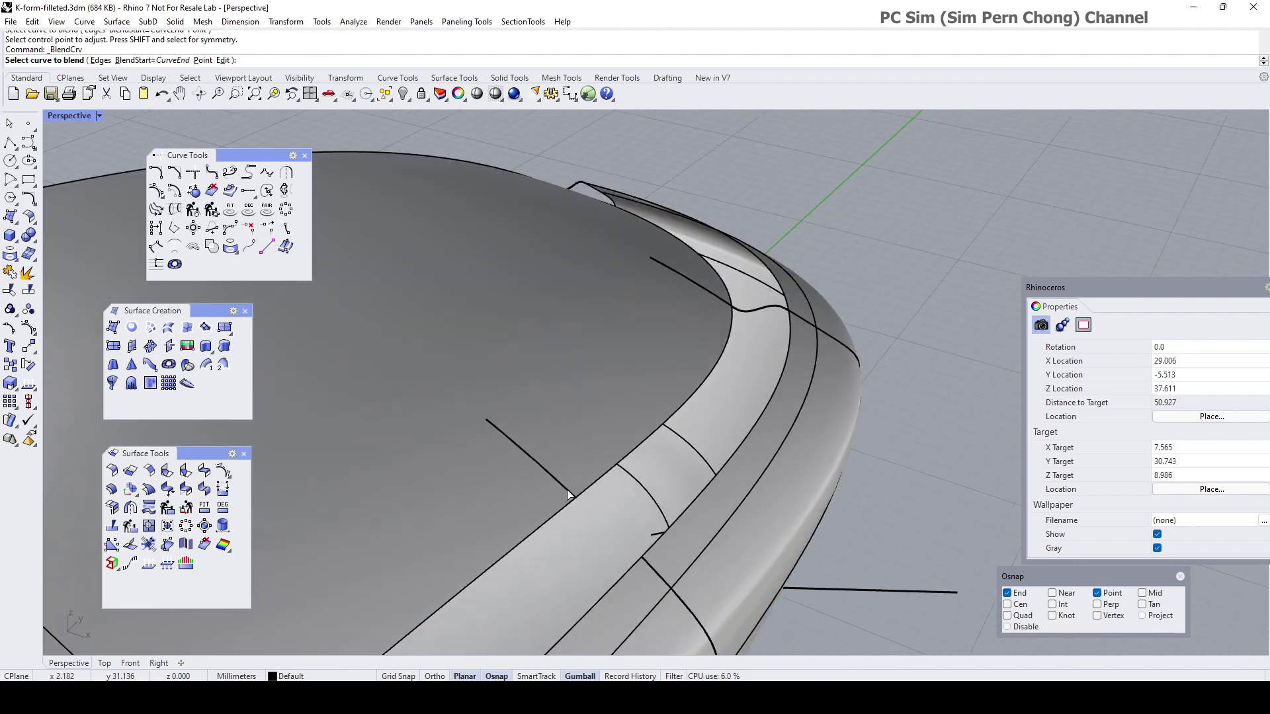
left_click(568, 492)
left_click(648, 568)
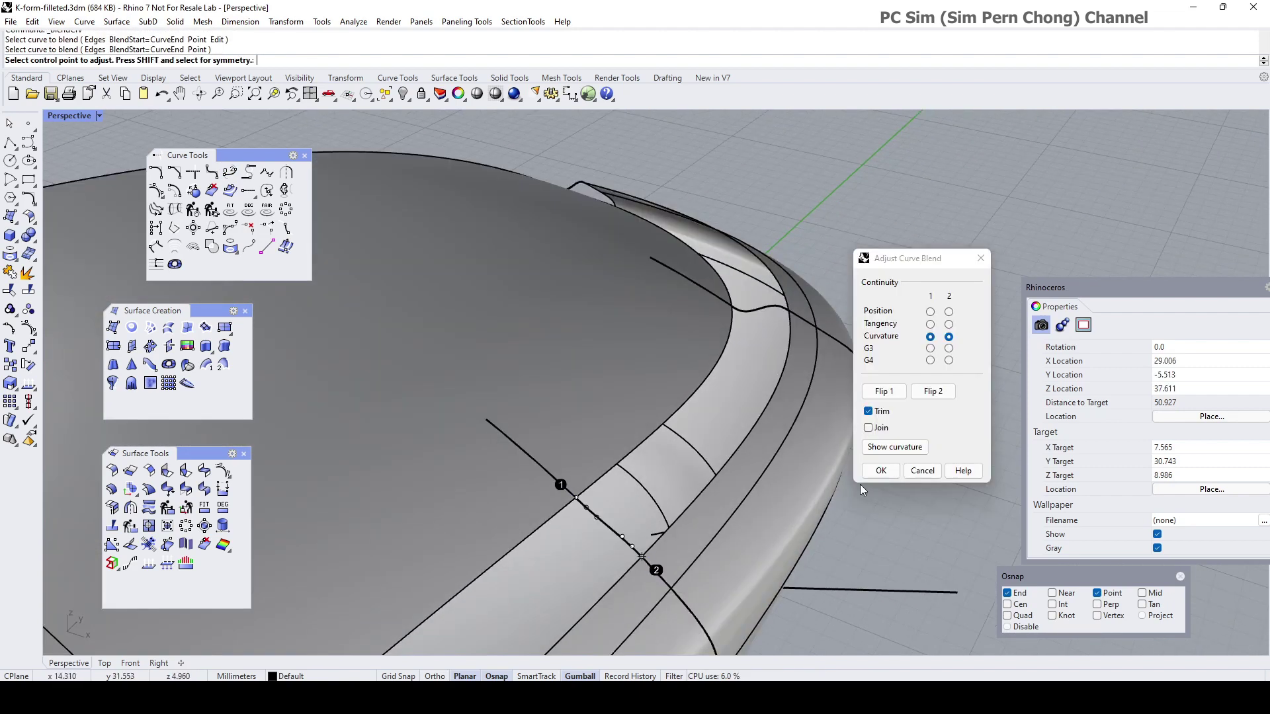
left_click(886, 471)
Step: Duplicate the short surface edge at the straight end of the groove gap as a separate curve
right_click_drag(887, 471, 550, 340)
scroll(551, 340, "up", 5)
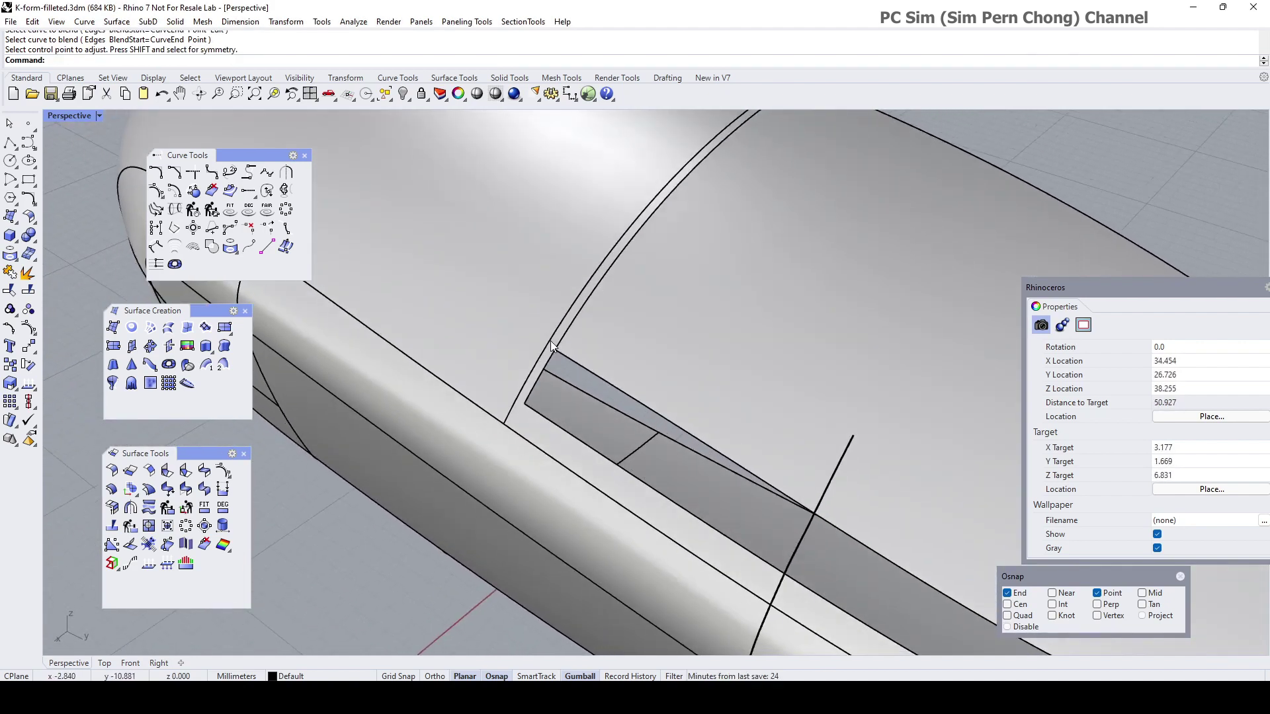
scroll(551, 344, "up", 4)
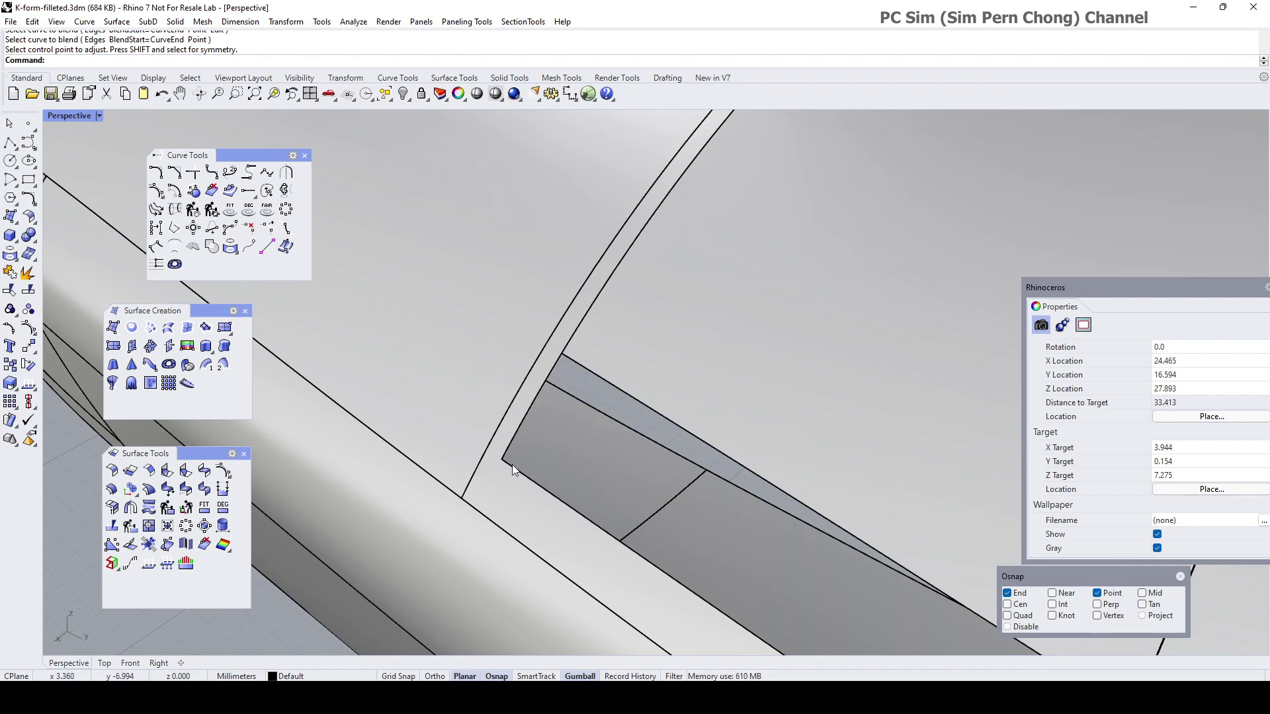
left_click(10, 254)
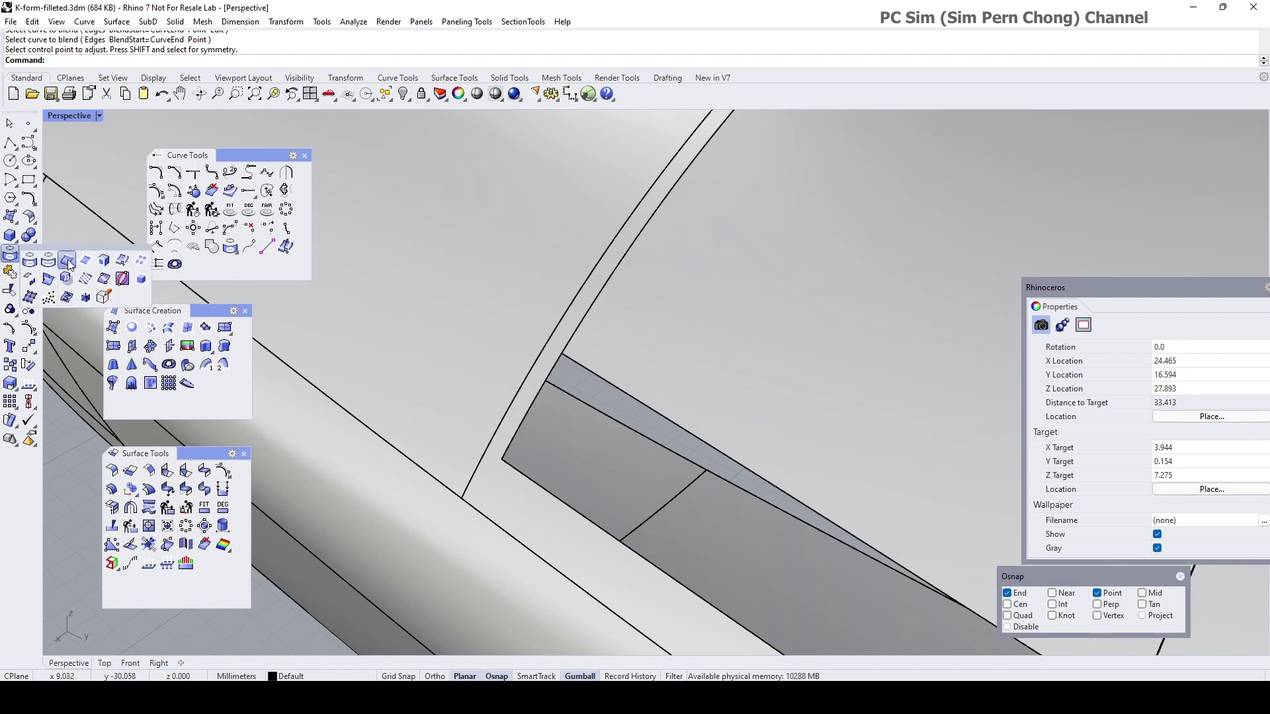
left_click(67, 260)
left_click(532, 418)
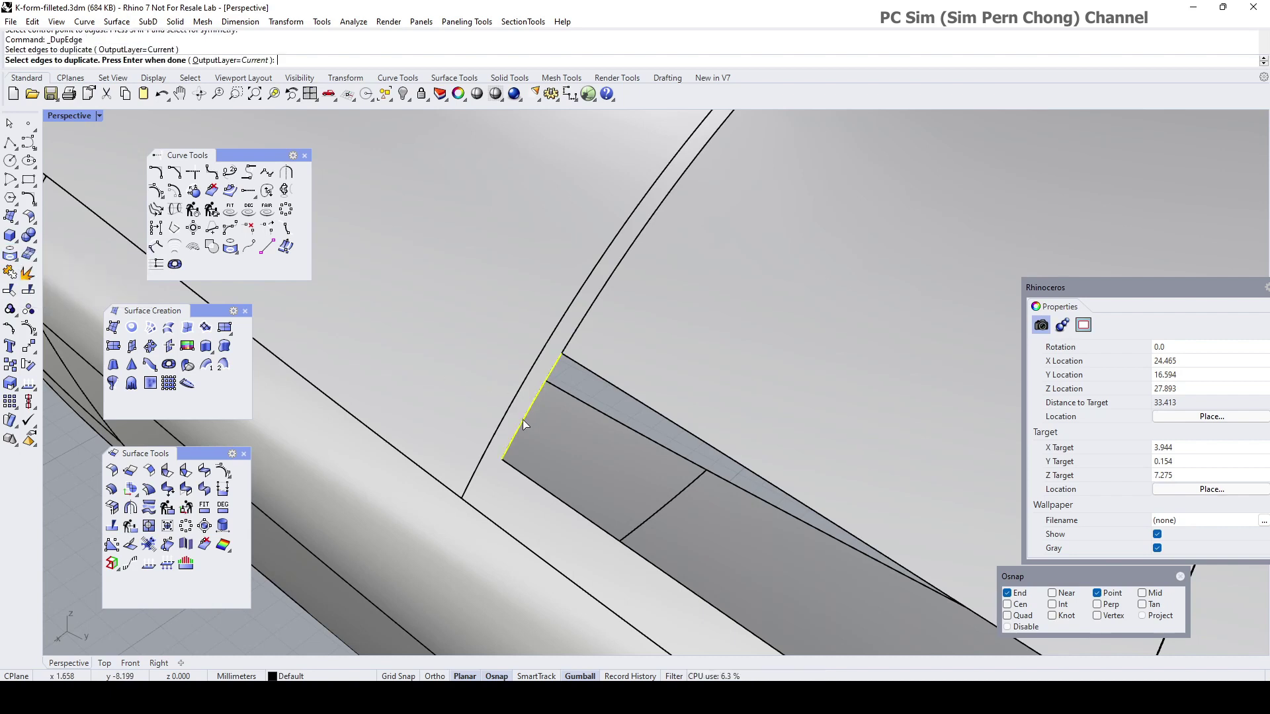
key("Return")
Step: Turn on the control points of the duplicated end curve and examine their number and spacing
left_click(28, 329)
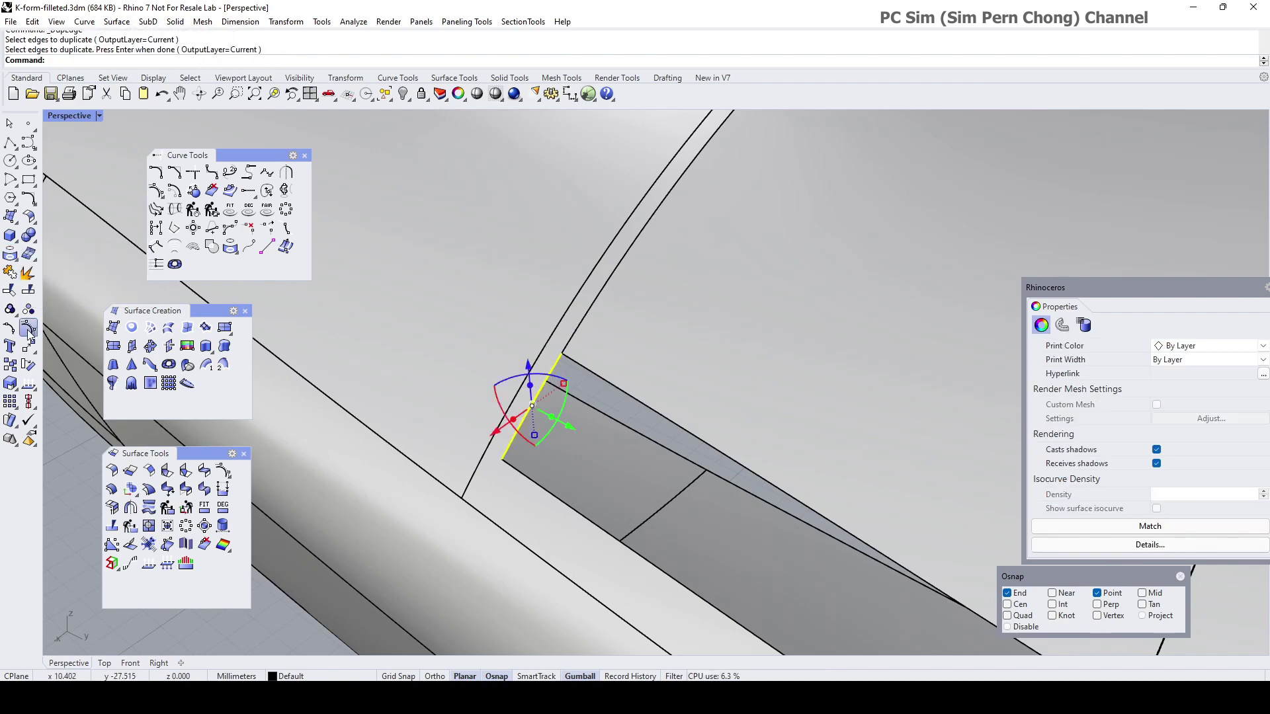
scroll(563, 394, "up", 4)
right_click_drag(562, 399, 569, 359)
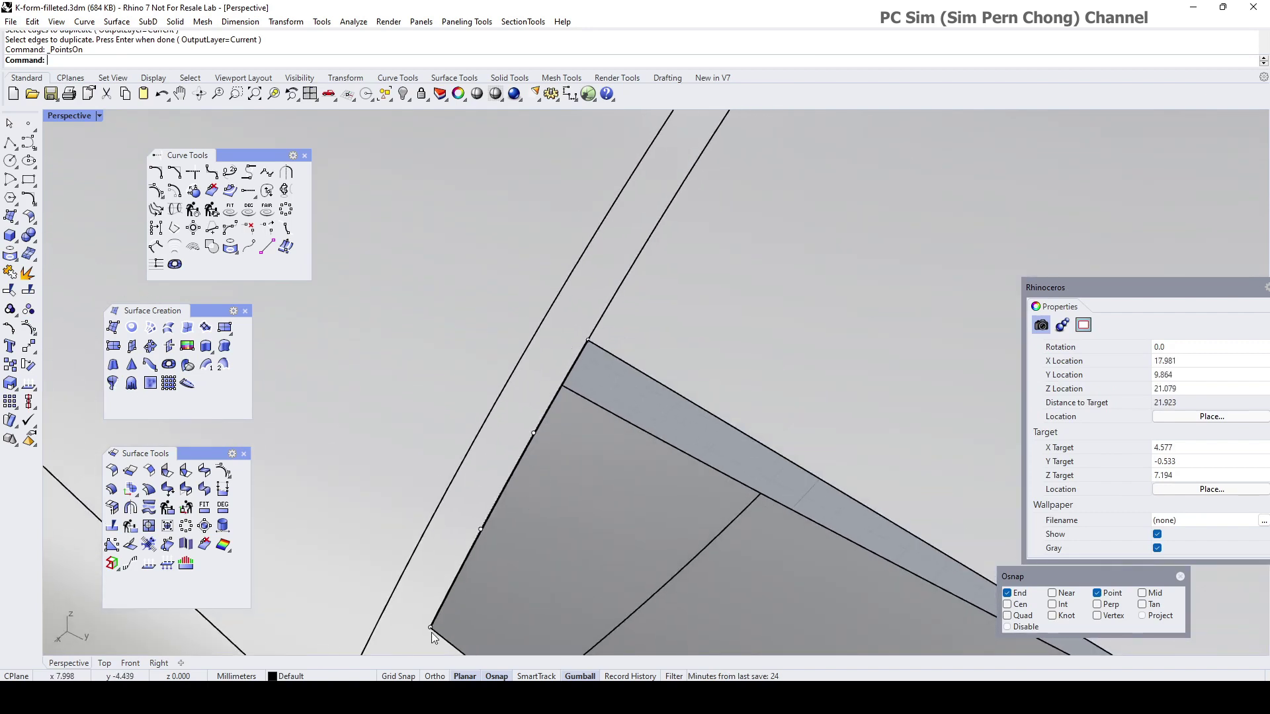
scroll(557, 440, "down", 3)
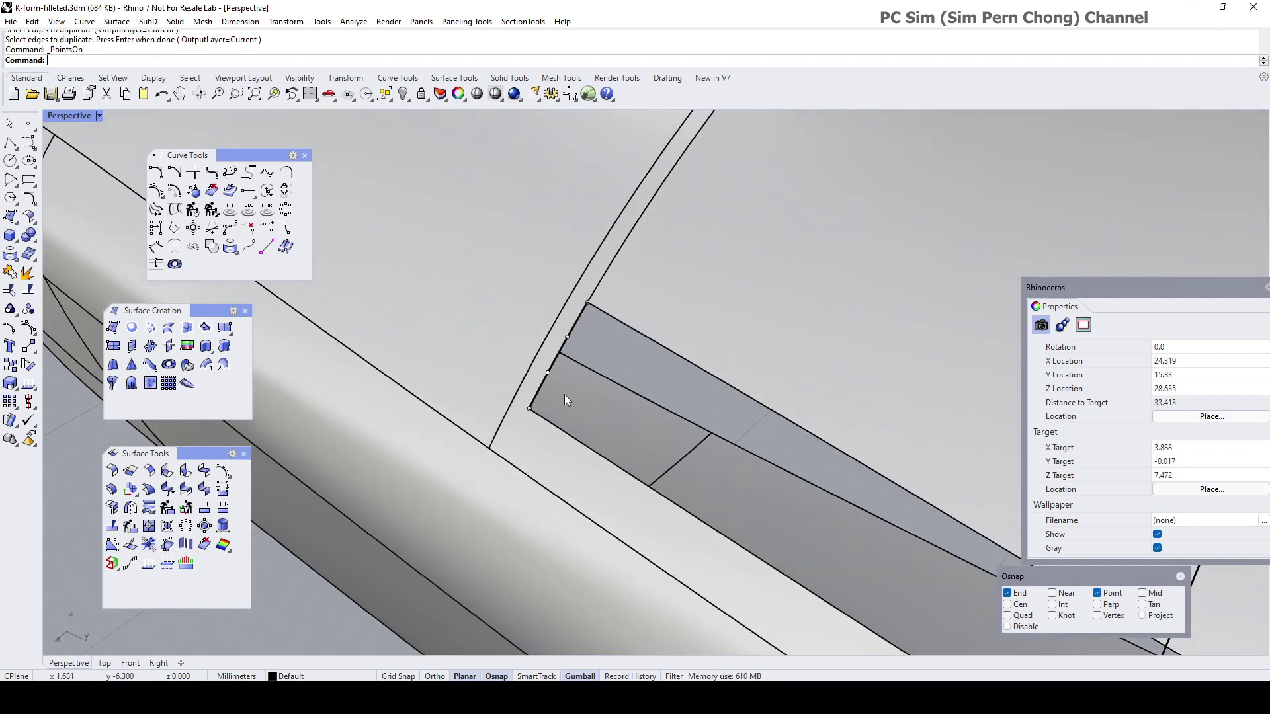
scroll(588, 316, "up", 3)
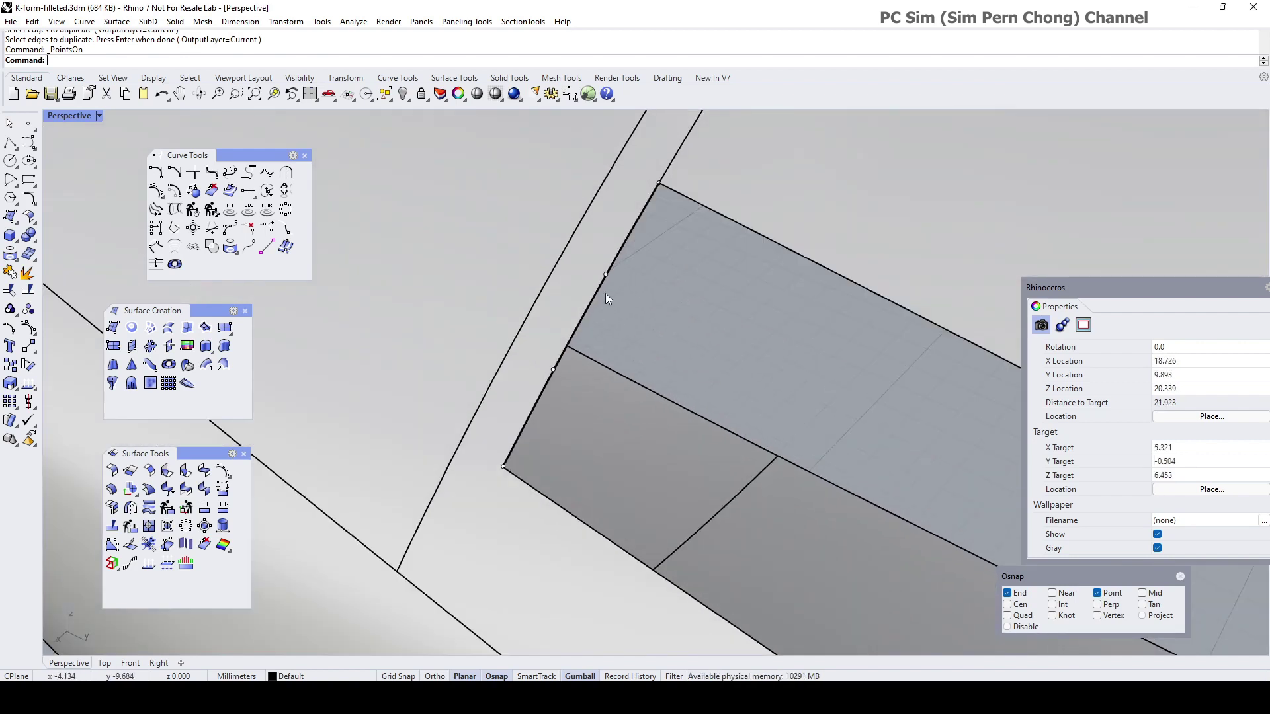
right_click_drag(514, 465, 654, 401)
scroll(525, 429, "down", 3)
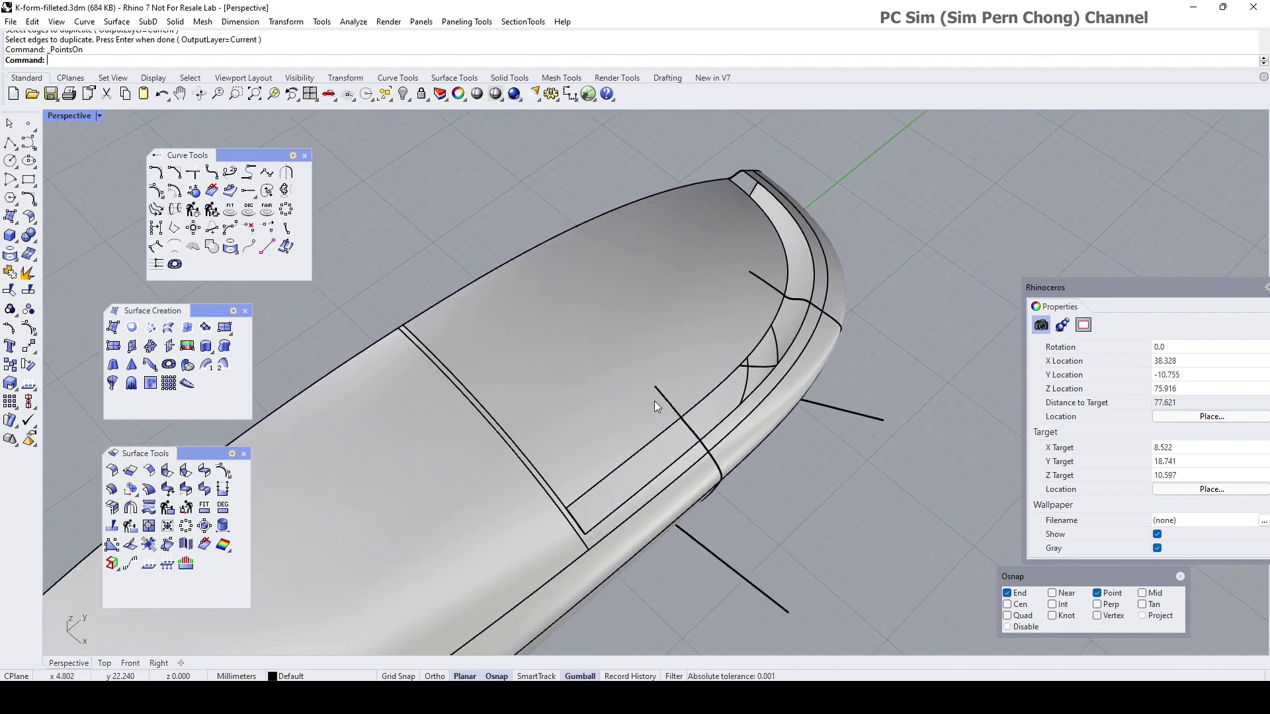
Step: Set up a two-rail sweep along both groove edges, using the tip profile, both blend curves and the duplicated end curve as cross sections
left_click(223, 365)
left_click(739, 186)
left_click(748, 178)
left_click(738, 181)
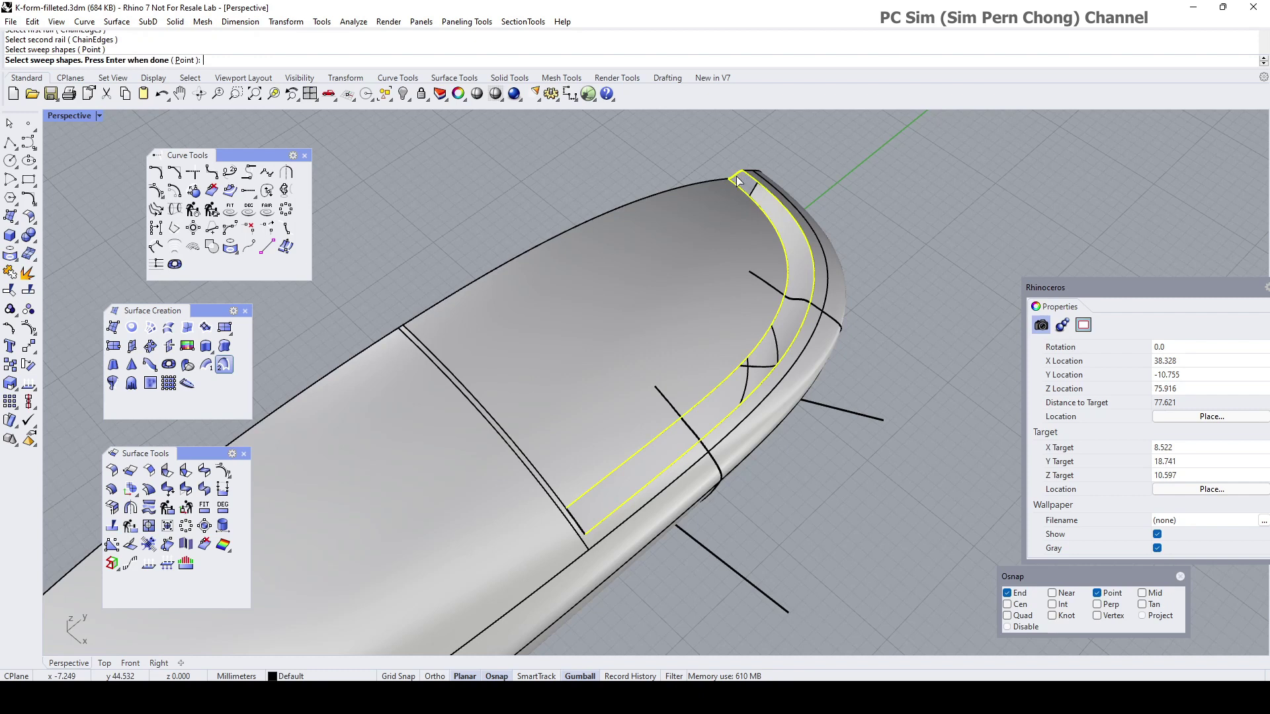
left_click(797, 302)
left_click(696, 438)
scroll(615, 496, "up", 5)
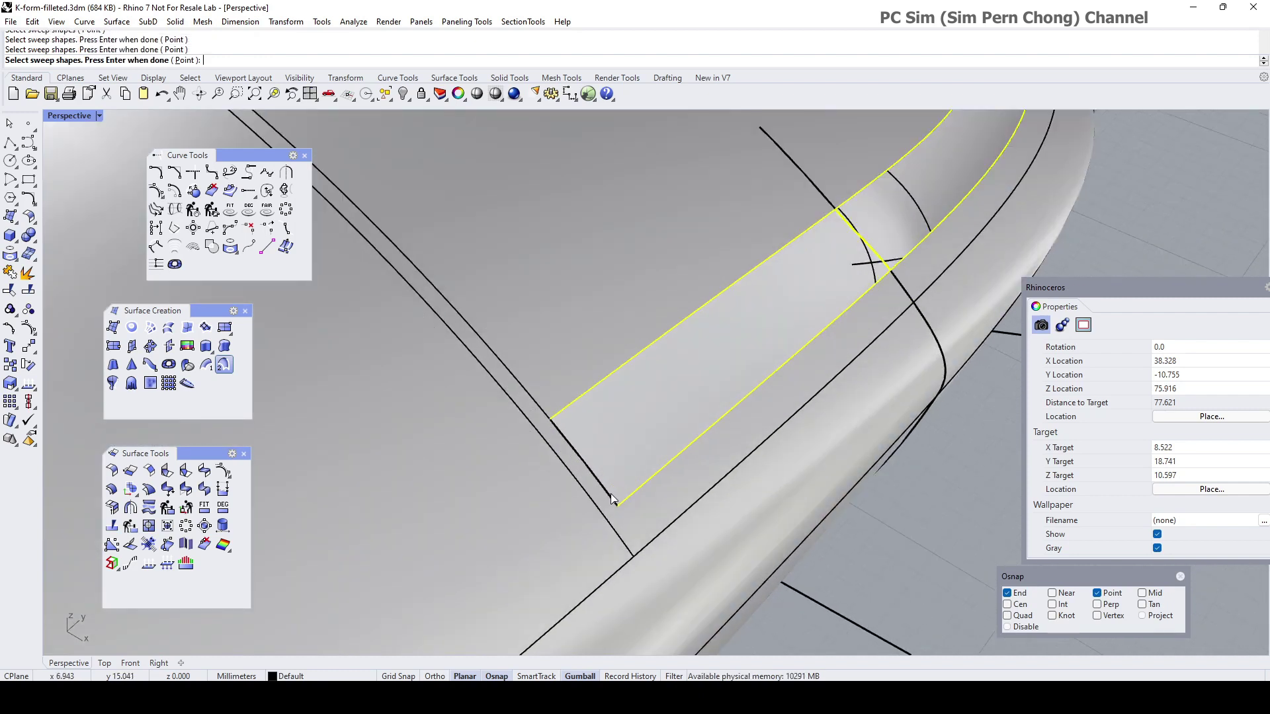
left_click(611, 499)
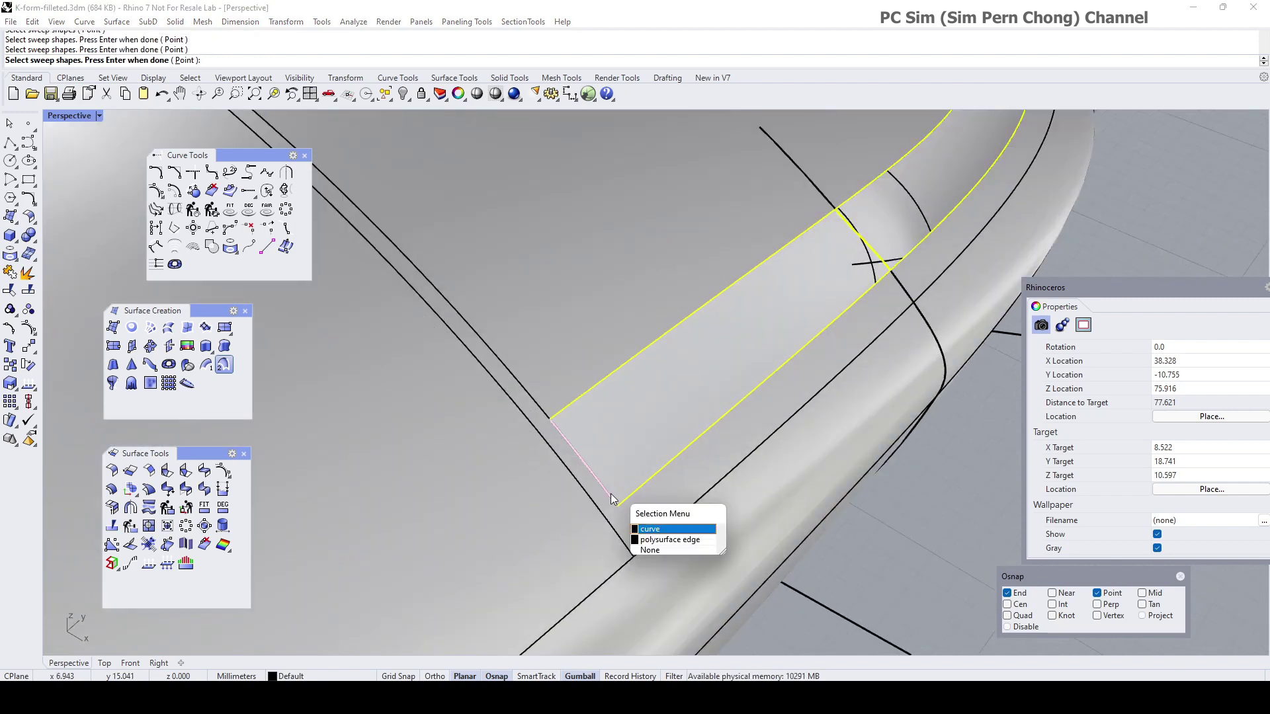
left_click(648, 530)
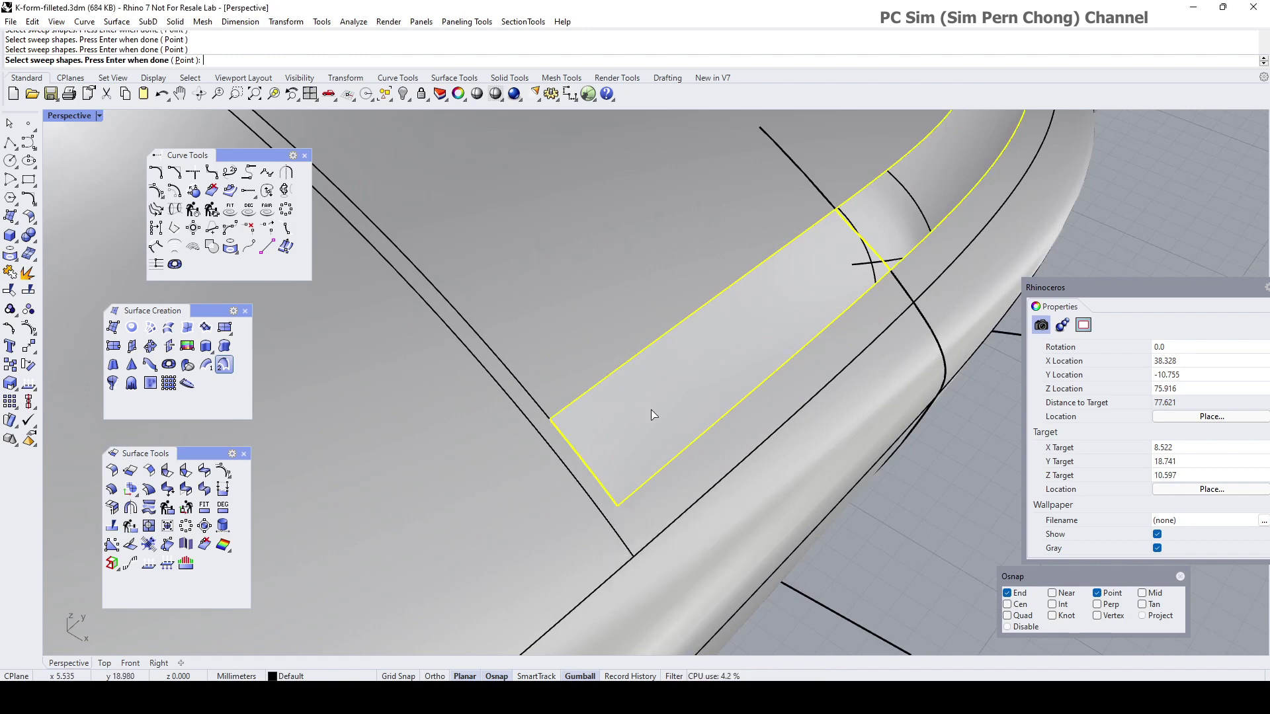
key("Return")
Step: Check the sweep preview and create the surface with unchanged cross sections, refit rails and curvature continuity on both edges
scroll(685, 431, "down", 4)
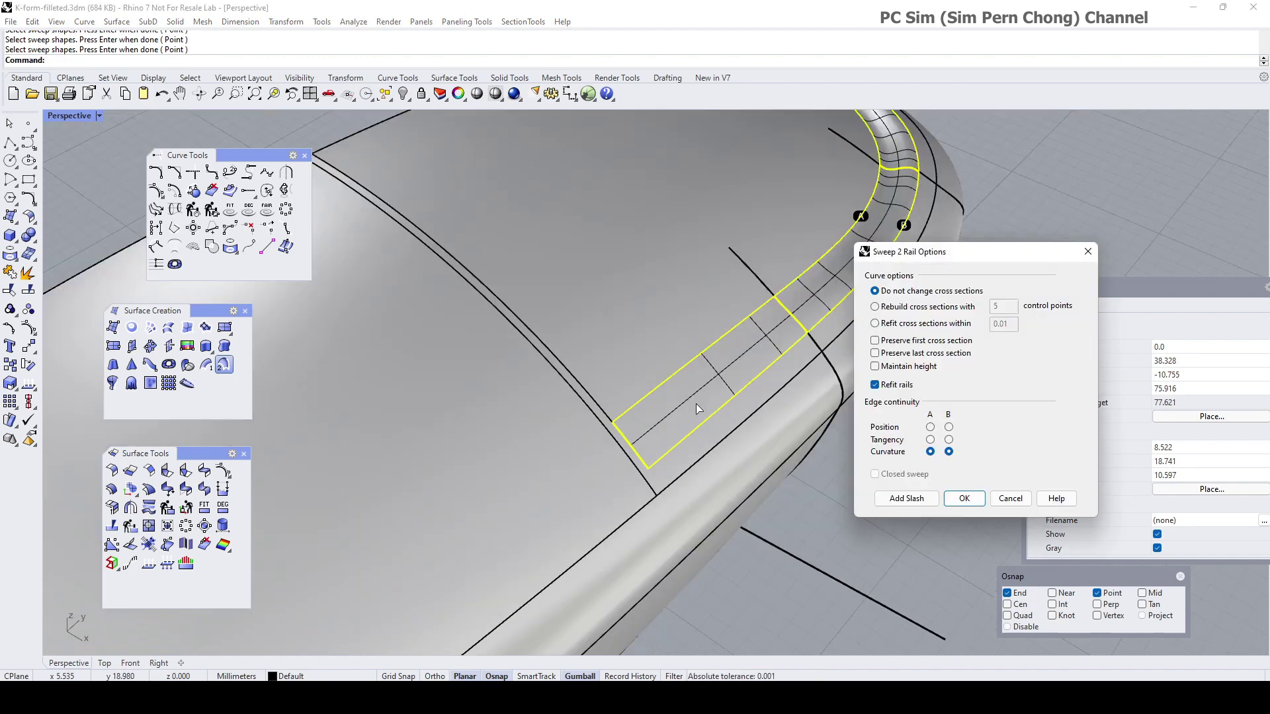
scroll(615, 454, "up", 2)
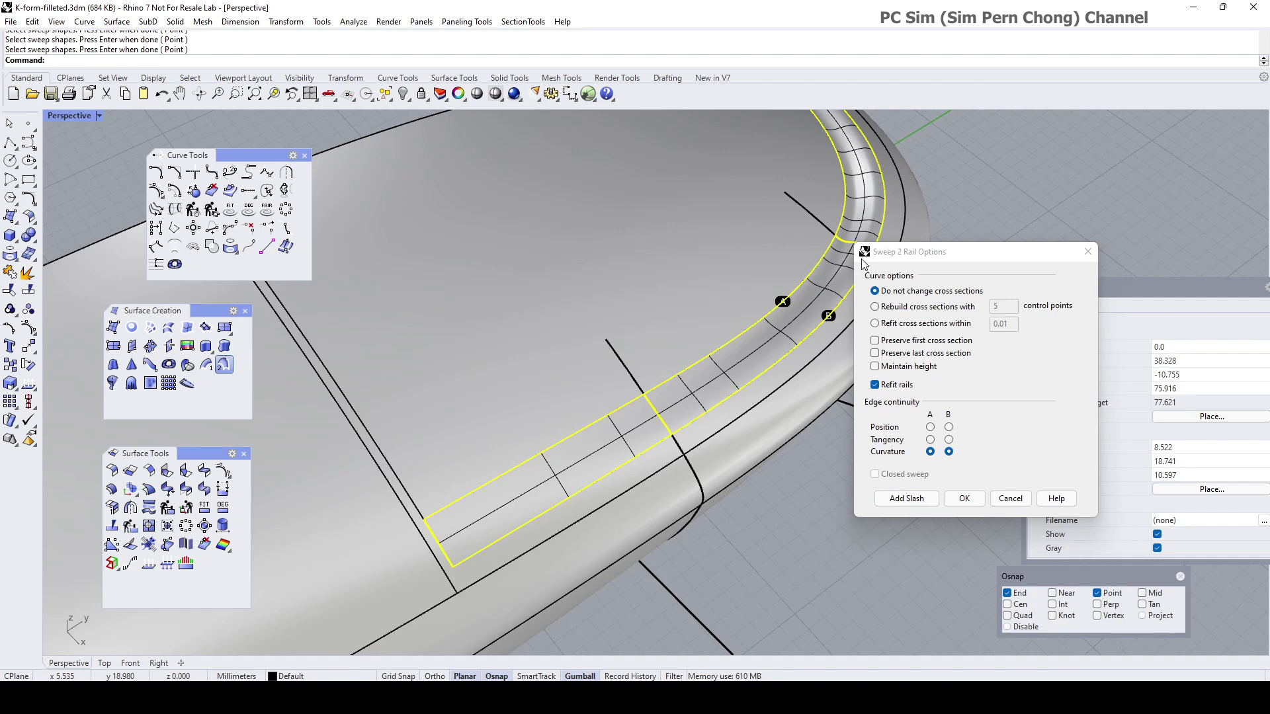
right_click_drag(708, 309, 681, 326)
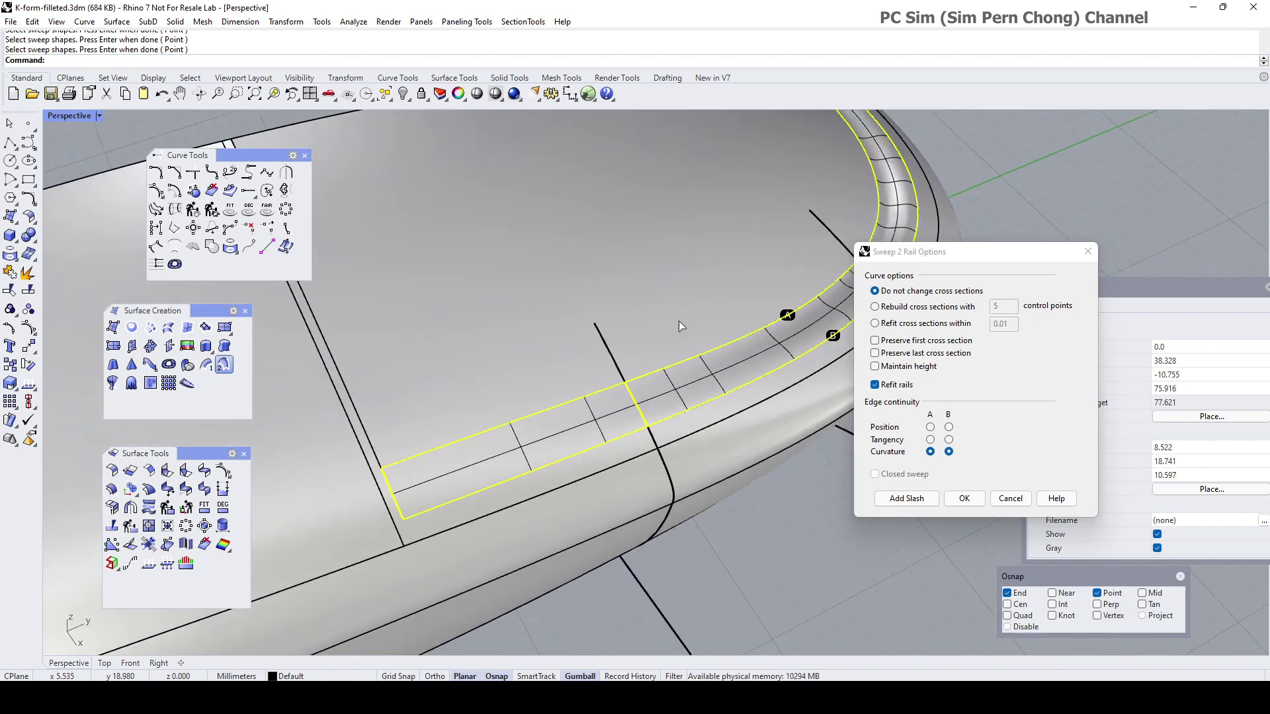
left_click(963, 499)
Step: Select all curves in the model and hide them
scroll(848, 448, "down", 5)
right_click_drag(847, 448, 836, 406)
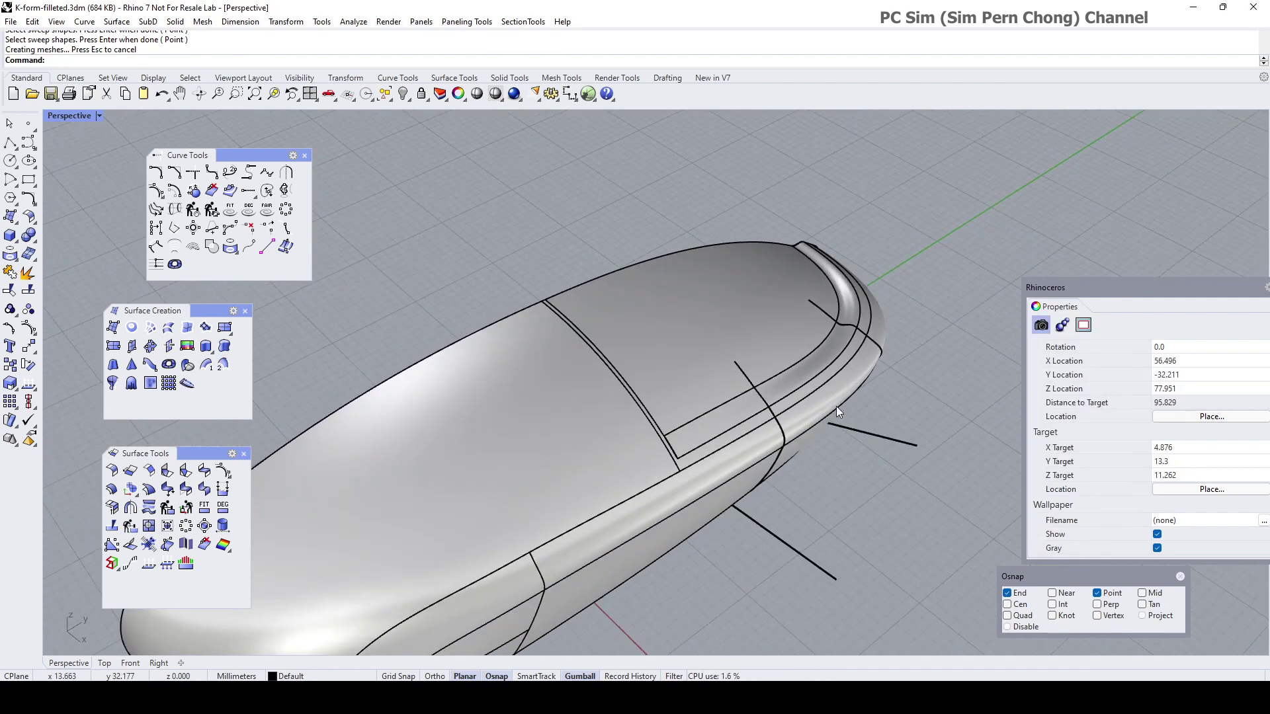
left_click(389, 96)
scroll(454, 237, "down", 2)
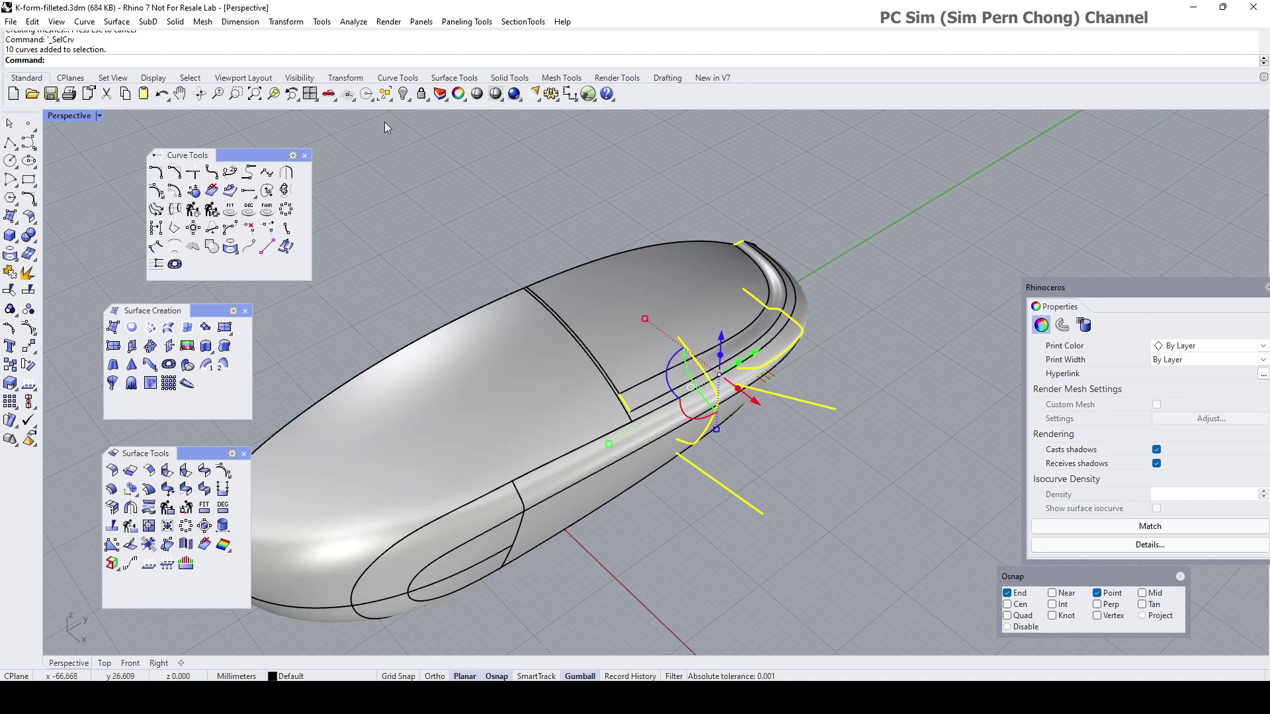
left_click(402, 93)
scroll(529, 205, "down", 3)
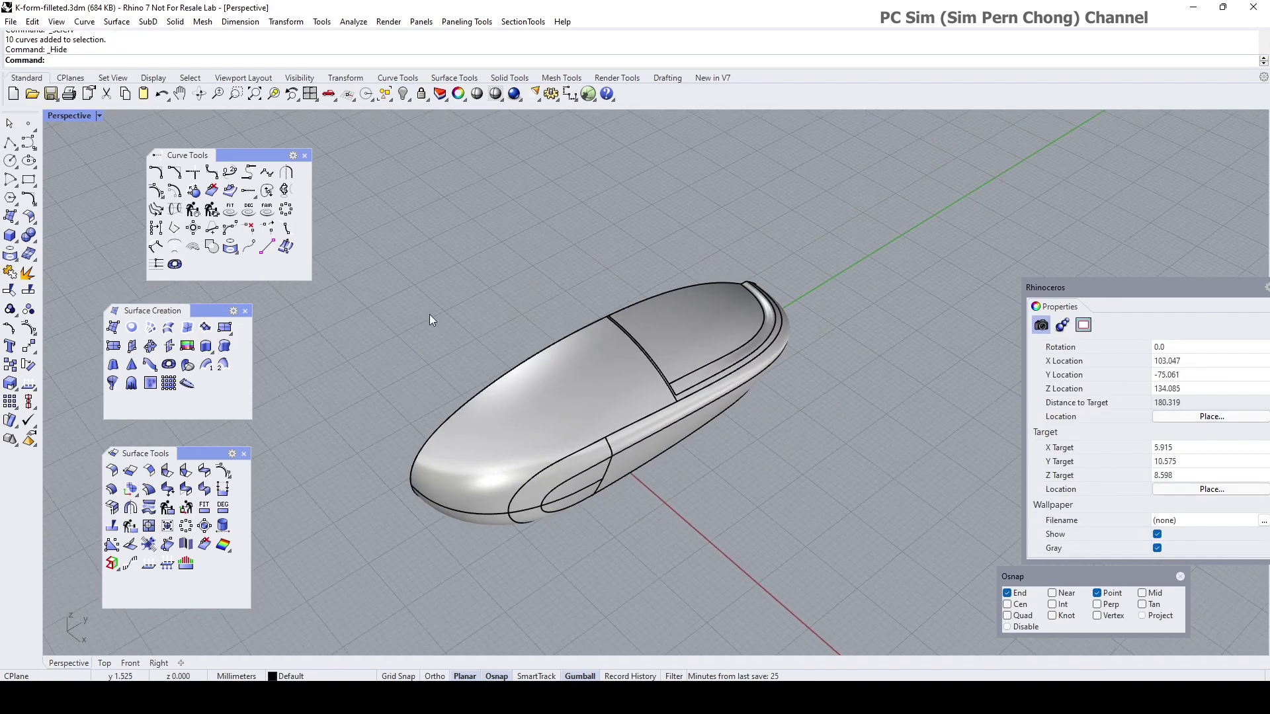
Step: Join the body surfaces and the new groove sweep into one polysurface
left_click_drag(355, 206, 861, 597)
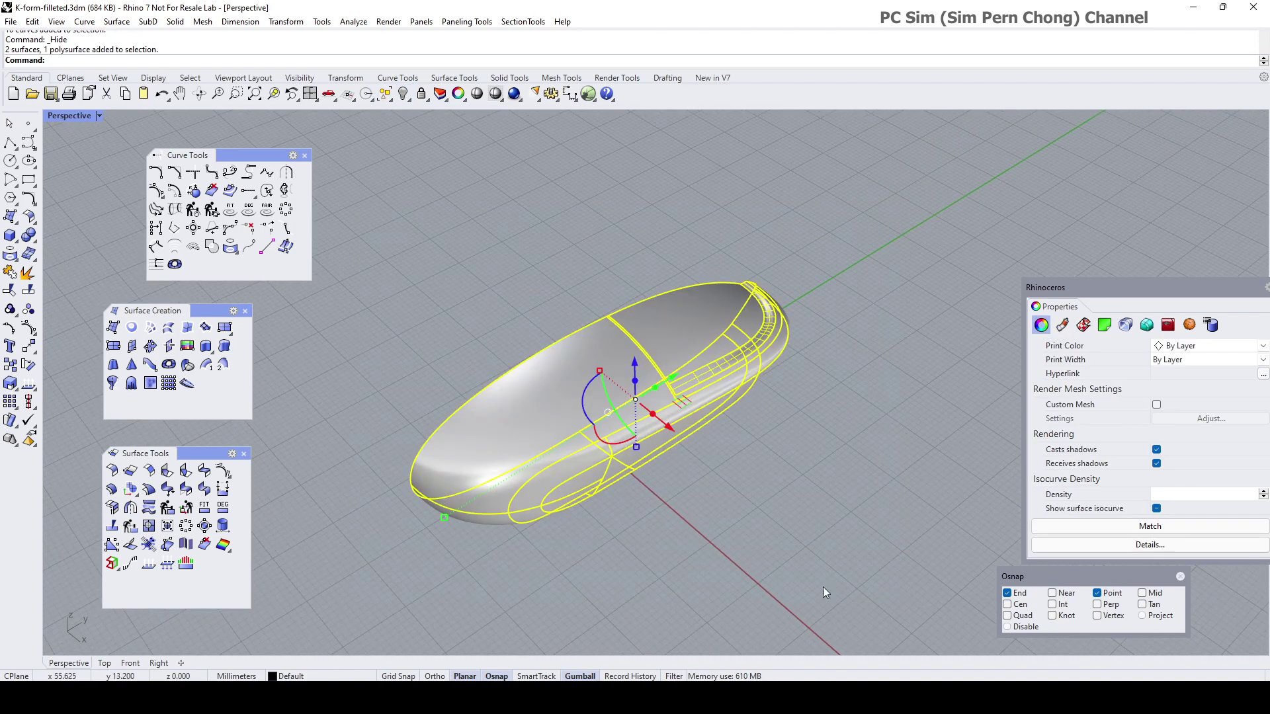
left_click(10, 275)
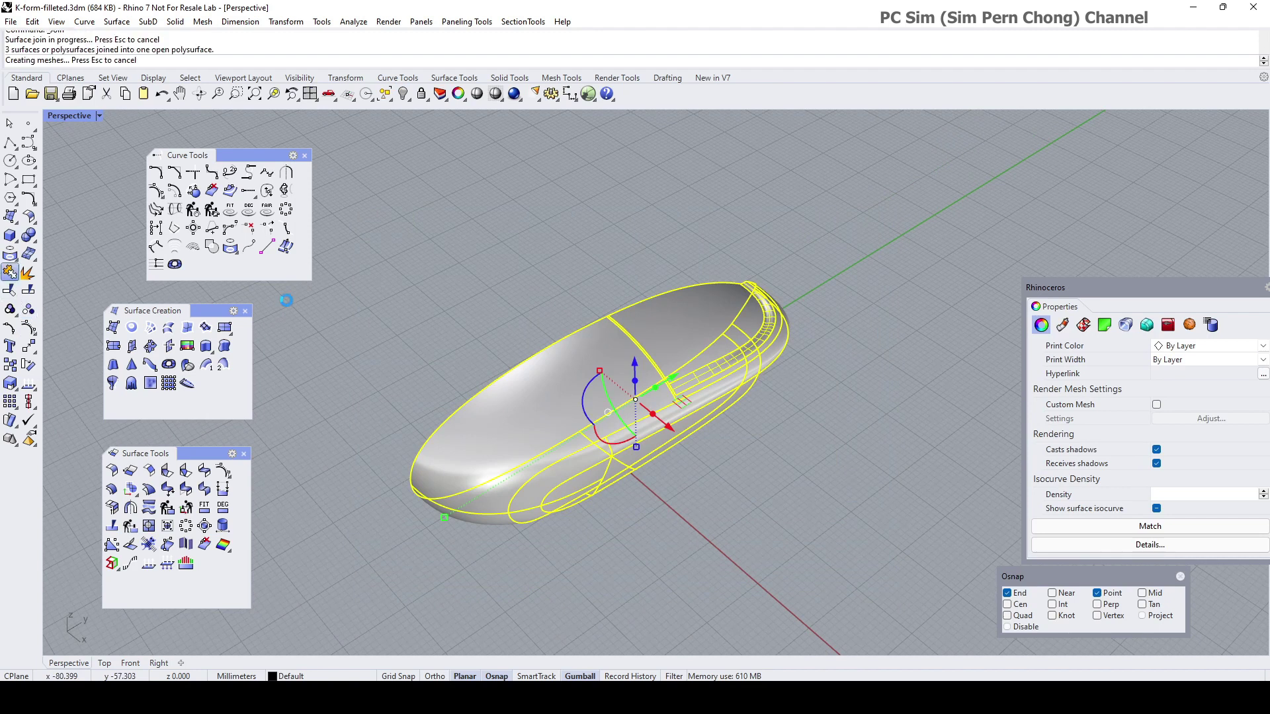
left_click(476, 237)
Step: Run a Zebra analysis on the joined body with thin horizontal stripes and examine the stripe flow across the groove edges
scroll(684, 370, "up", 3)
left_click(685, 369)
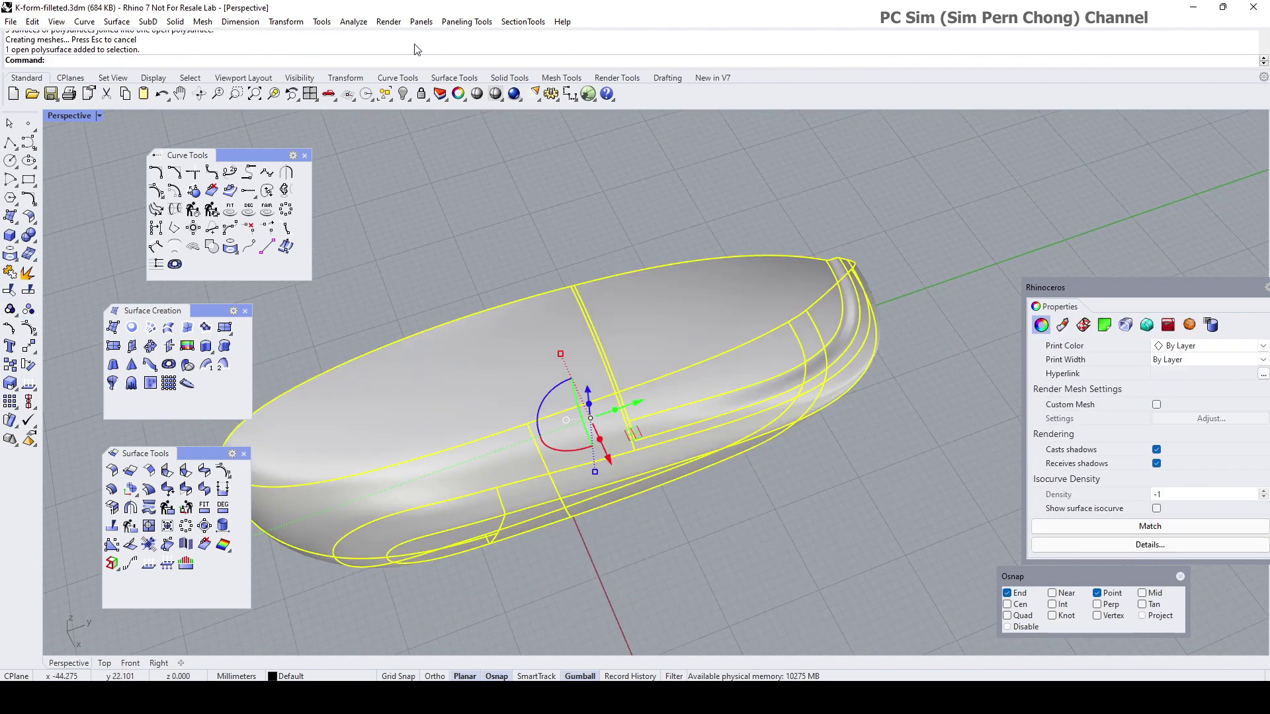
left_click(358, 23)
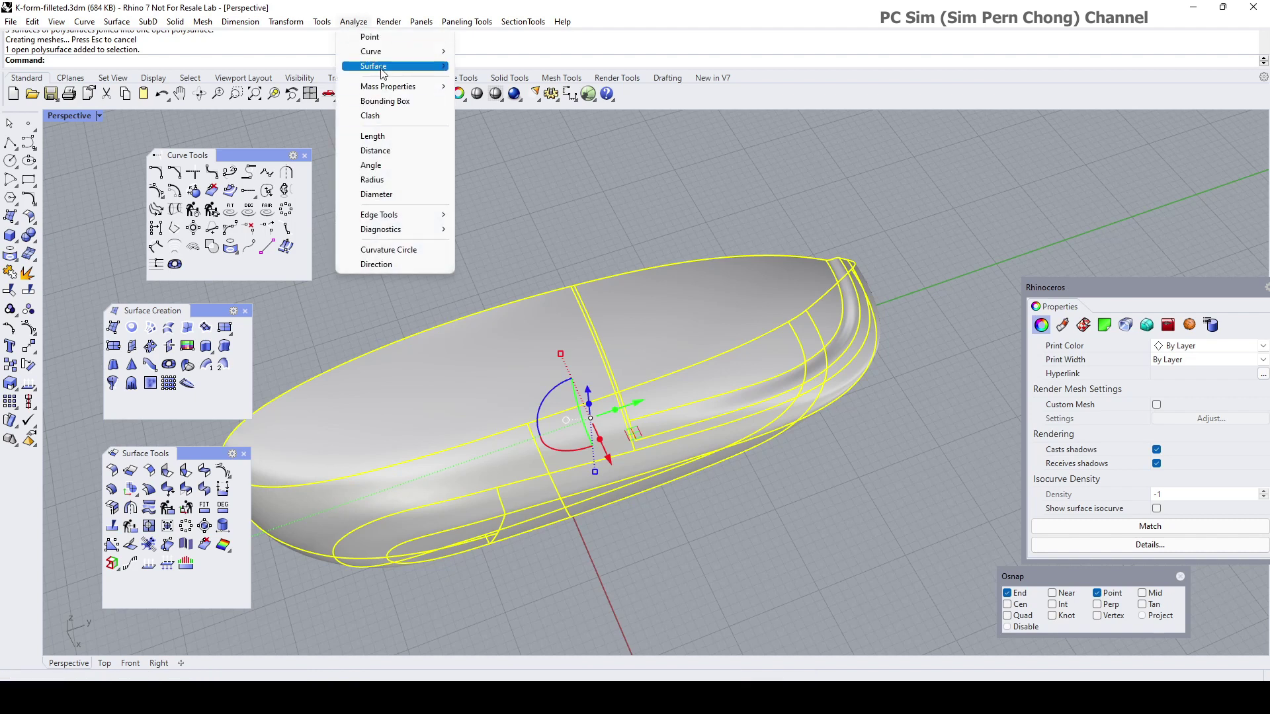
mouse_move(382, 70)
left_click(485, 110)
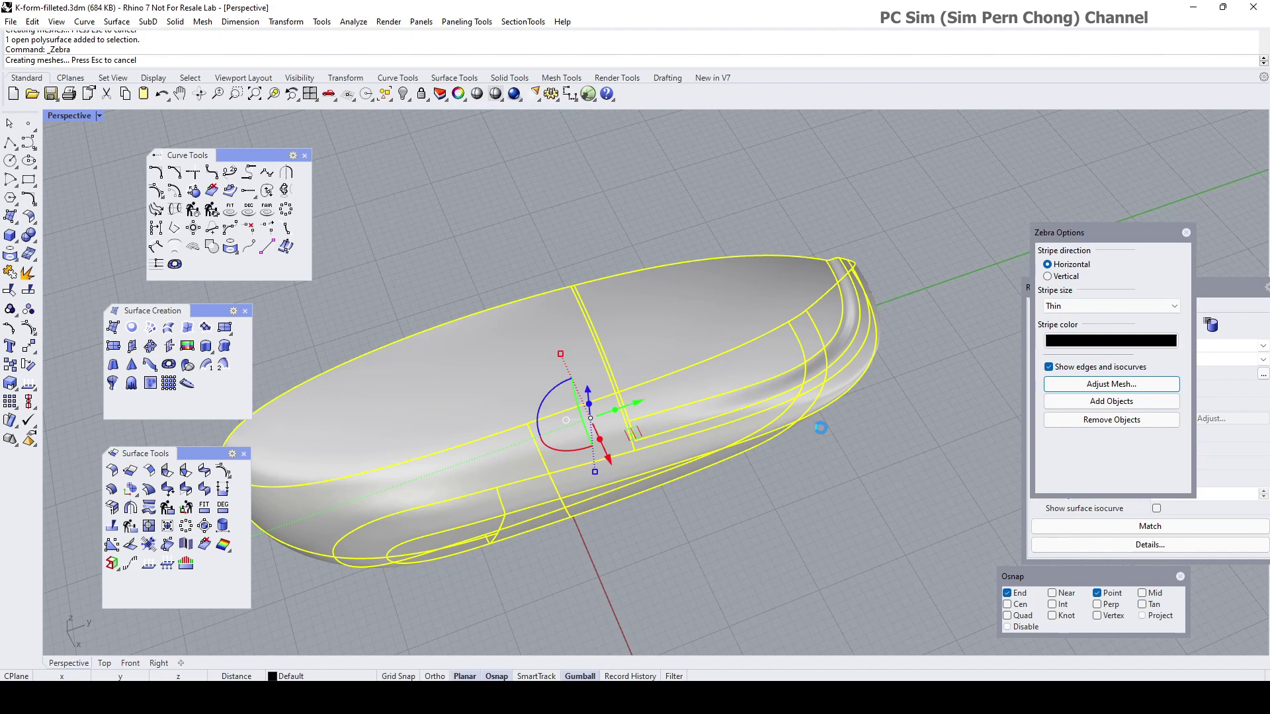
right_click_drag(833, 434, 638, 457)
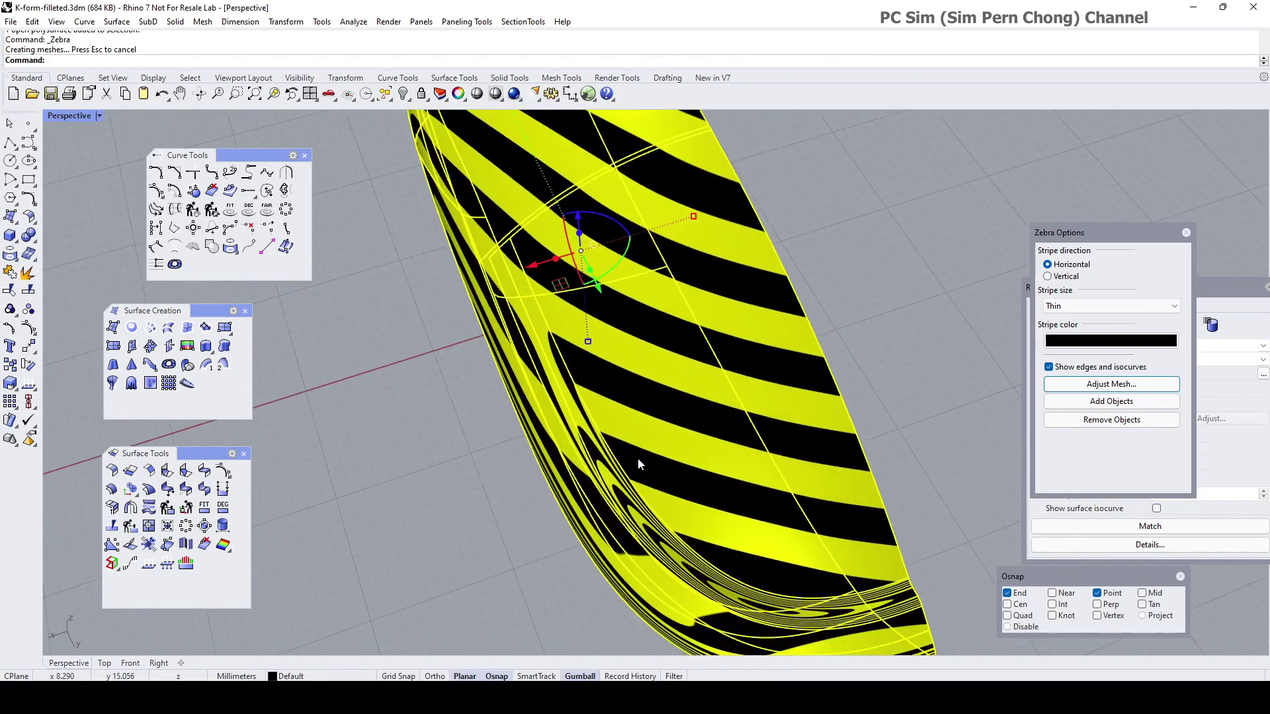
scroll(629, 456, "up", 5)
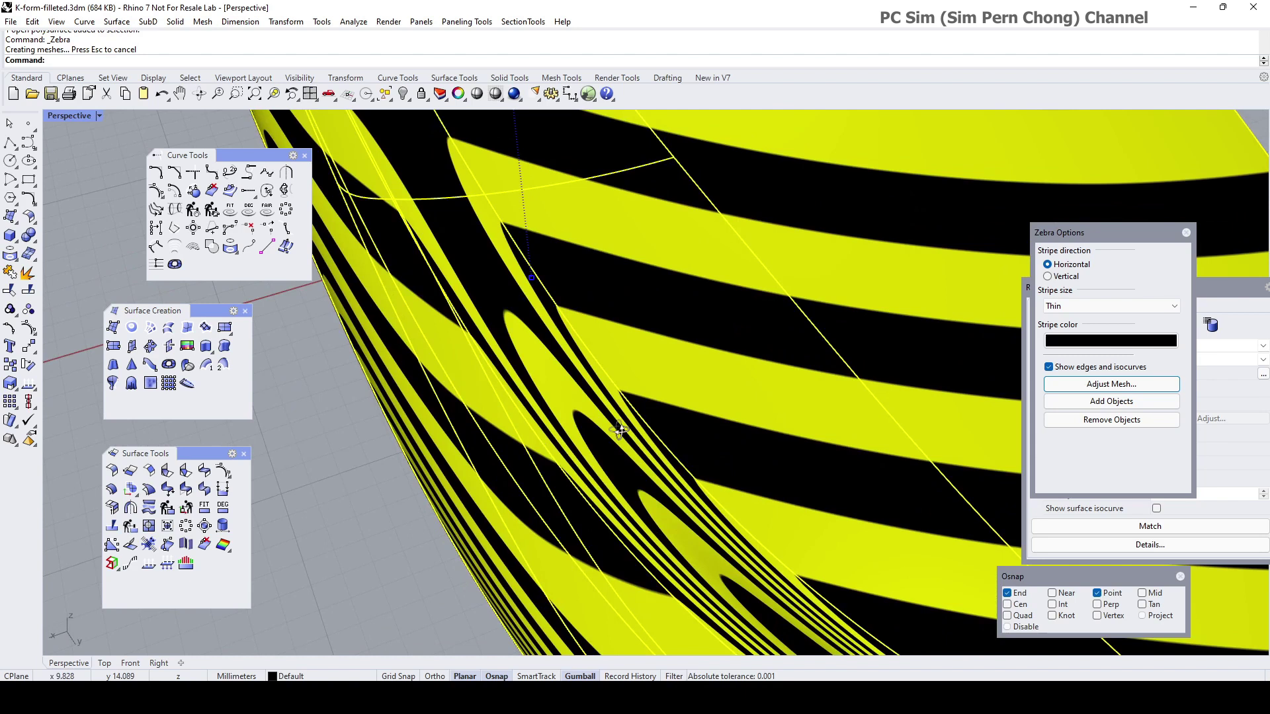
scroll(621, 430, "up", 3)
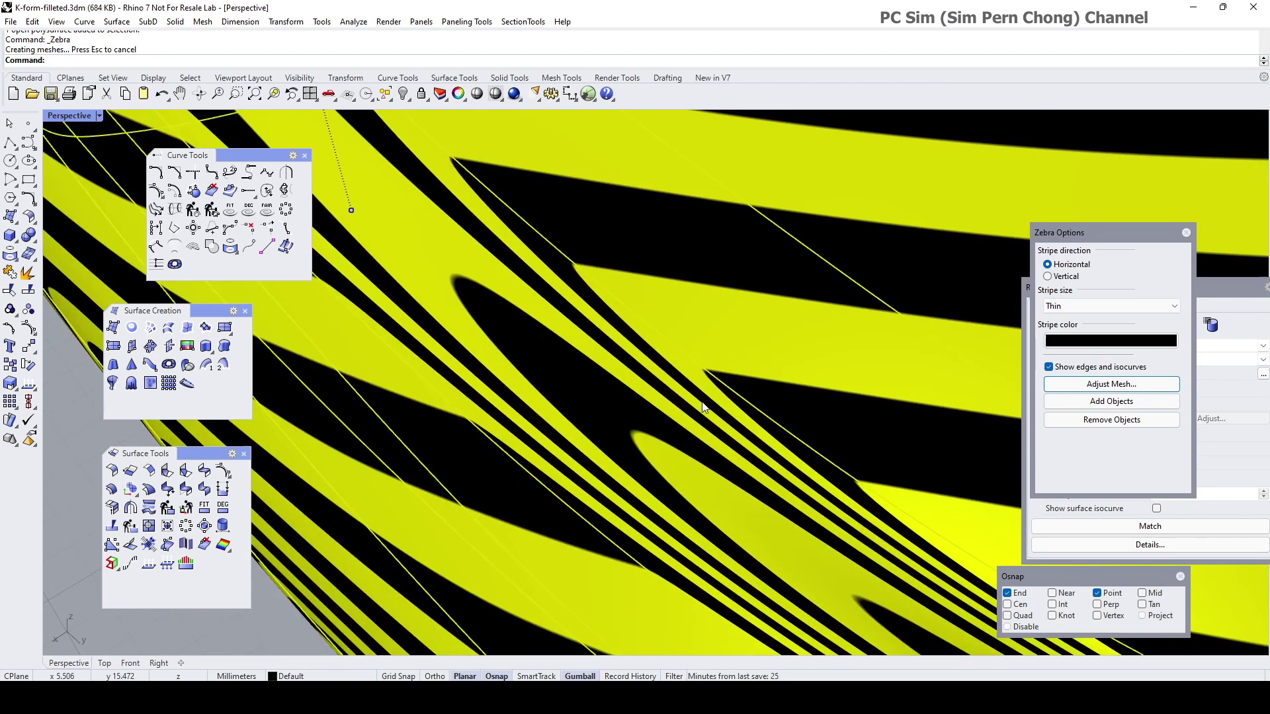
scroll(630, 372, "down", 3)
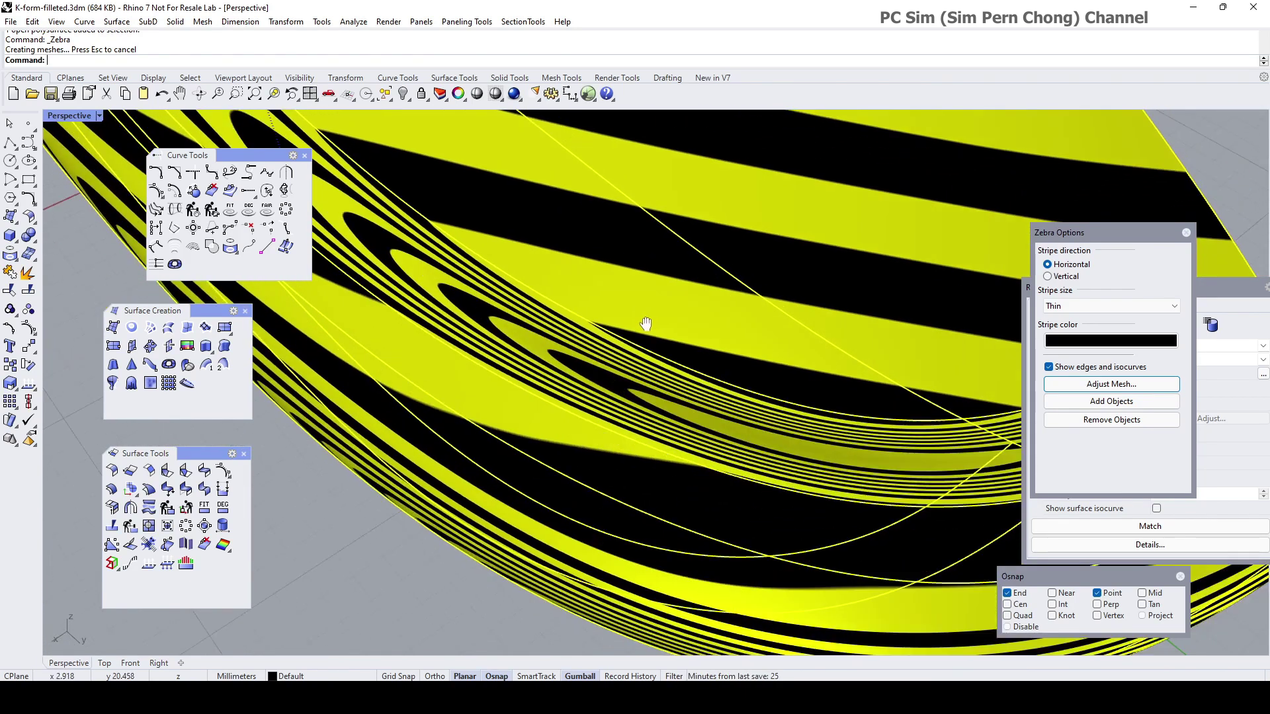
scroll(651, 331, "down", 3)
Step: Switch the Zebra stripes to vertical and examine their flow along the groove and around the rounded end
left_click(1048, 276)
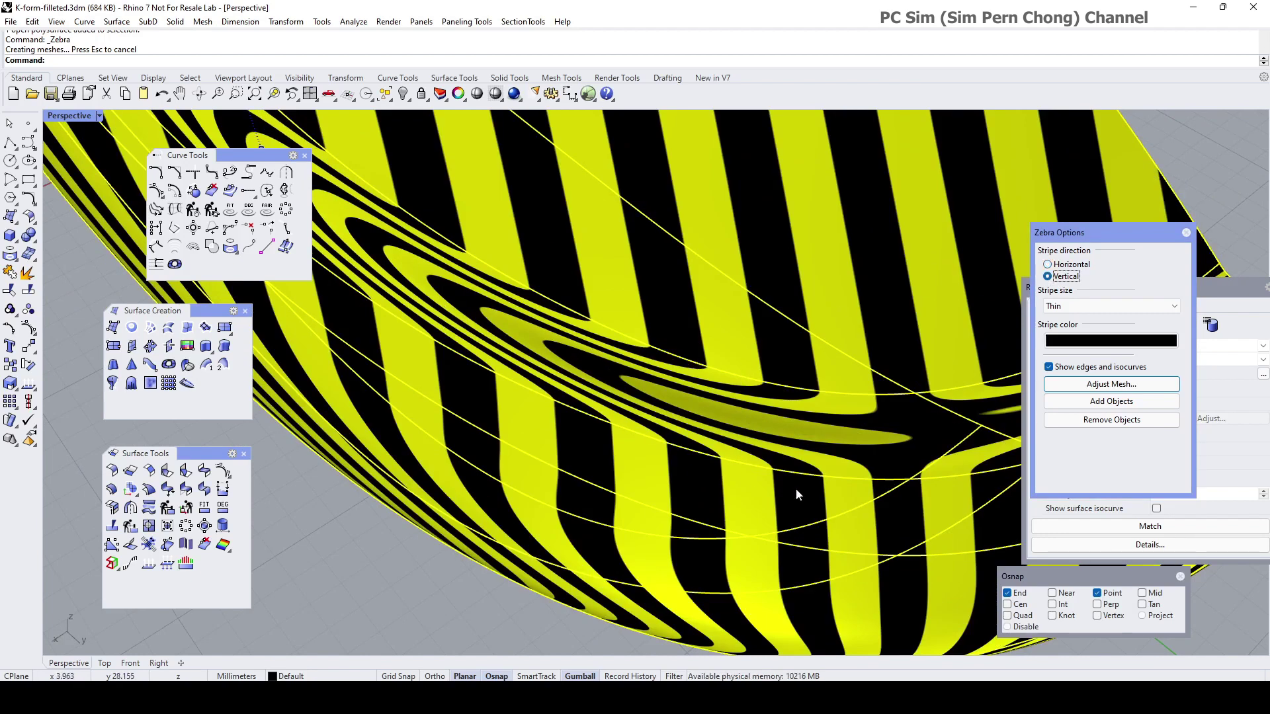
right_click_drag(553, 344, 542, 352)
right_click_drag(610, 370, 642, 370)
scroll(693, 470, "down", 6)
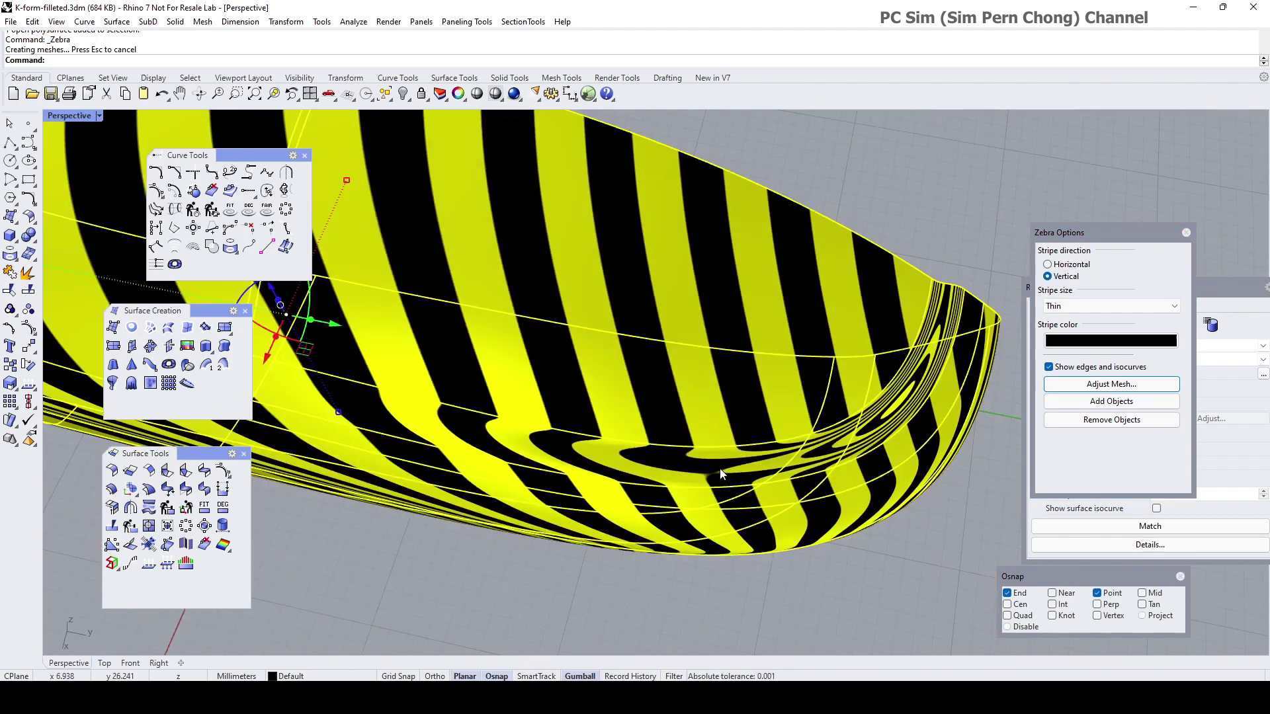
Step: Deselect the half body and examine the vertical Zebra stripes where the groove fades into the side surface
key("Escape")
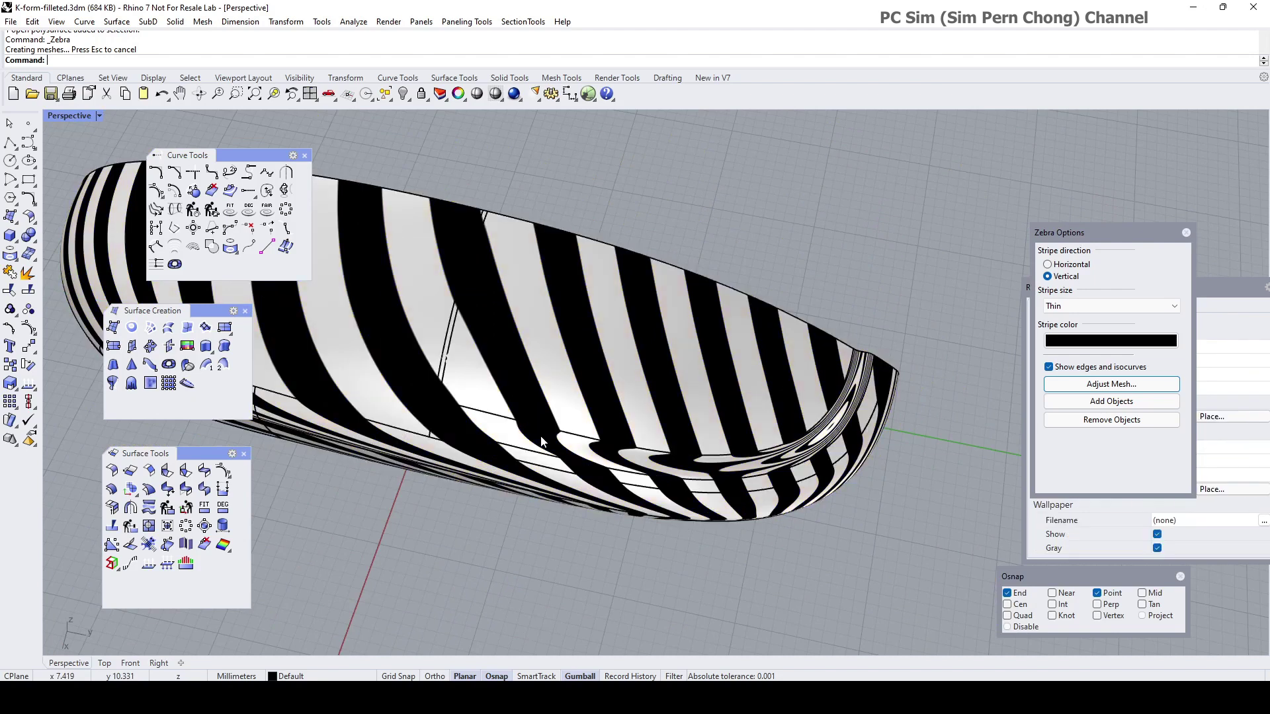
scroll(430, 339, "up", 6)
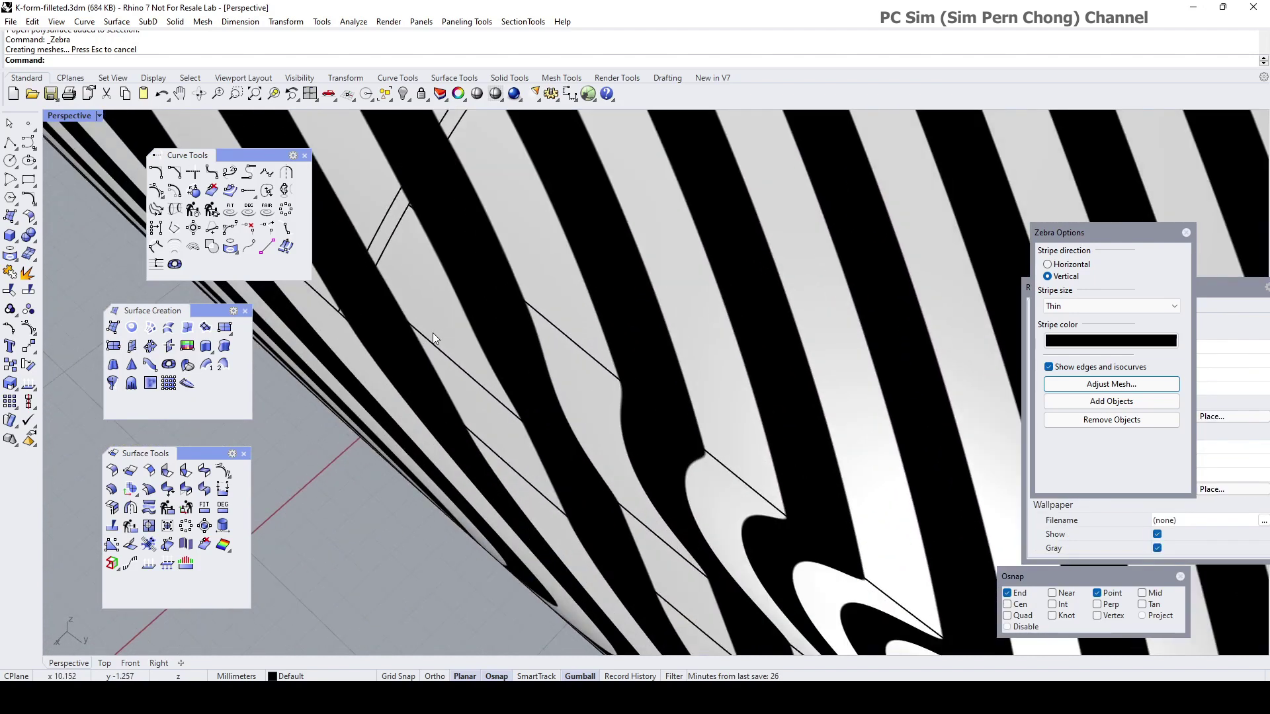
scroll(433, 332, "down", 6)
right_click_drag(538, 354, 478, 323)
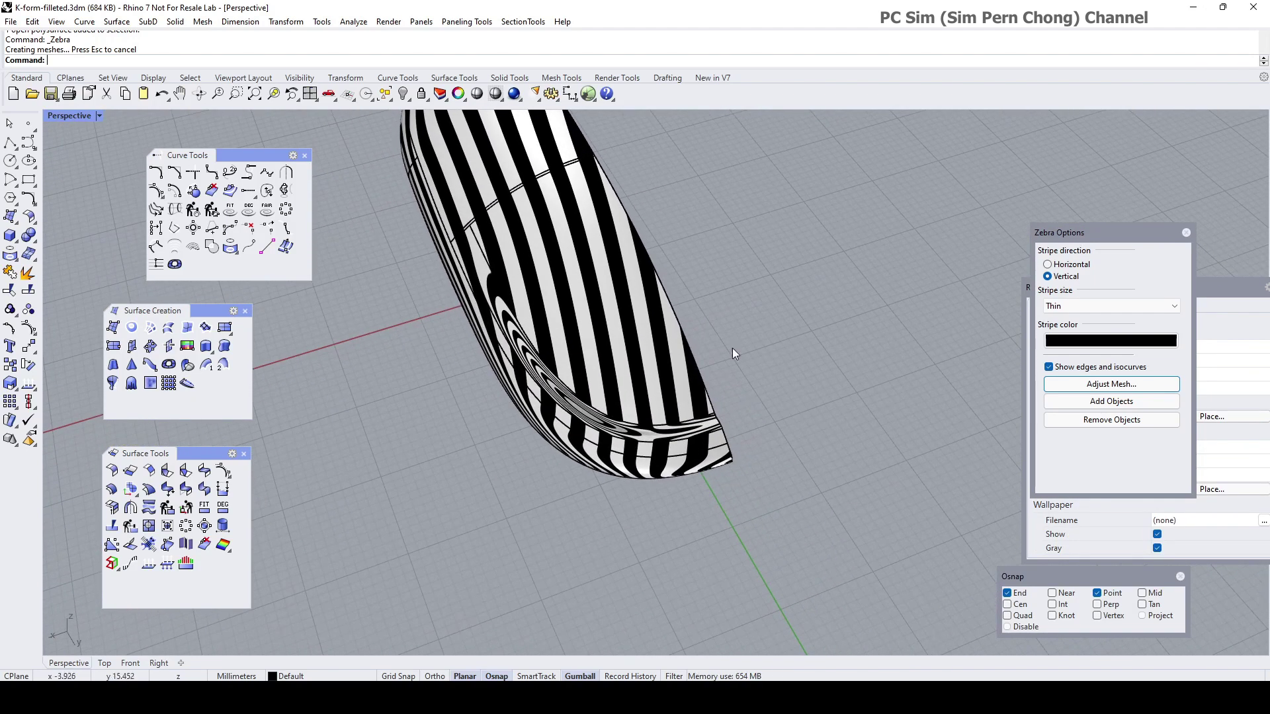
Step: Switch the Zebra stripes to horizontal and examine their flow around the point where the groove begins
left_click(1049, 265)
right_click_drag(680, 283, 708, 284)
scroll(708, 284, "up", 2)
scroll(430, 353, "up", 4)
scroll(430, 356, "up", 3)
mouse_move(563, 360)
right_mouse_down()
mouse_move(545, 342)
mouse_move(557, 336)
right_mouse_up()
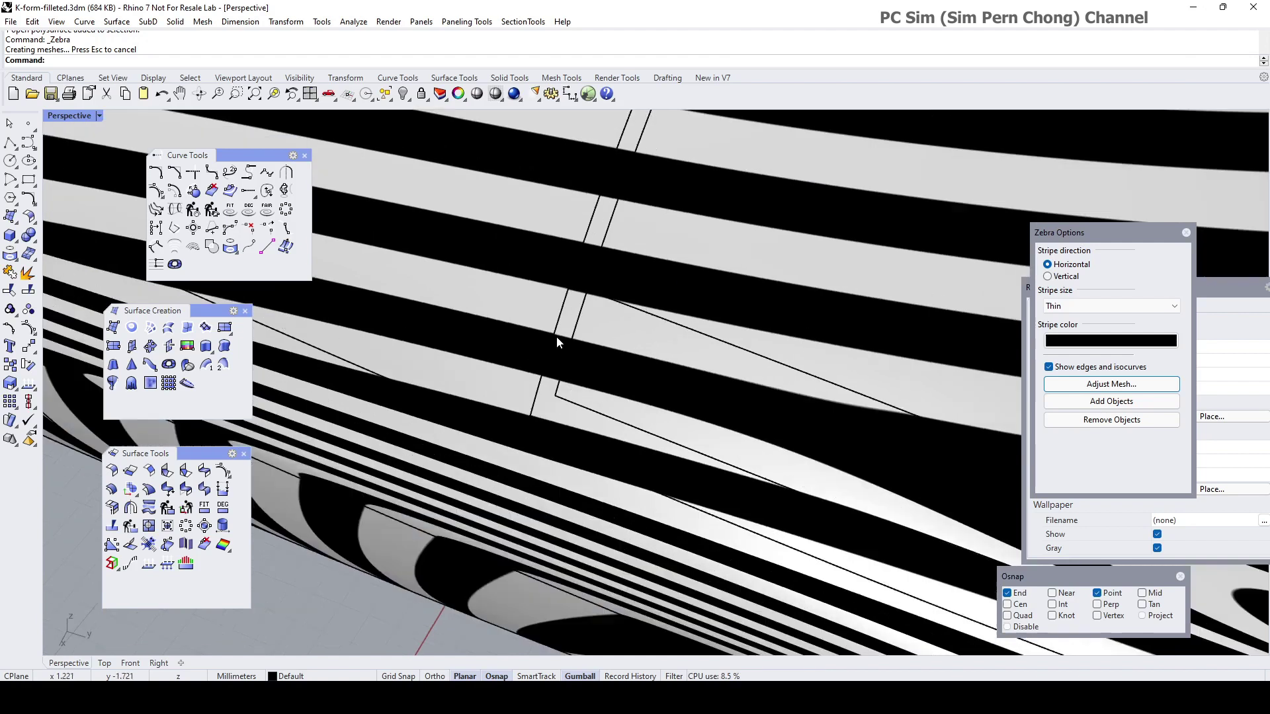
scroll(561, 347, "down", 10)
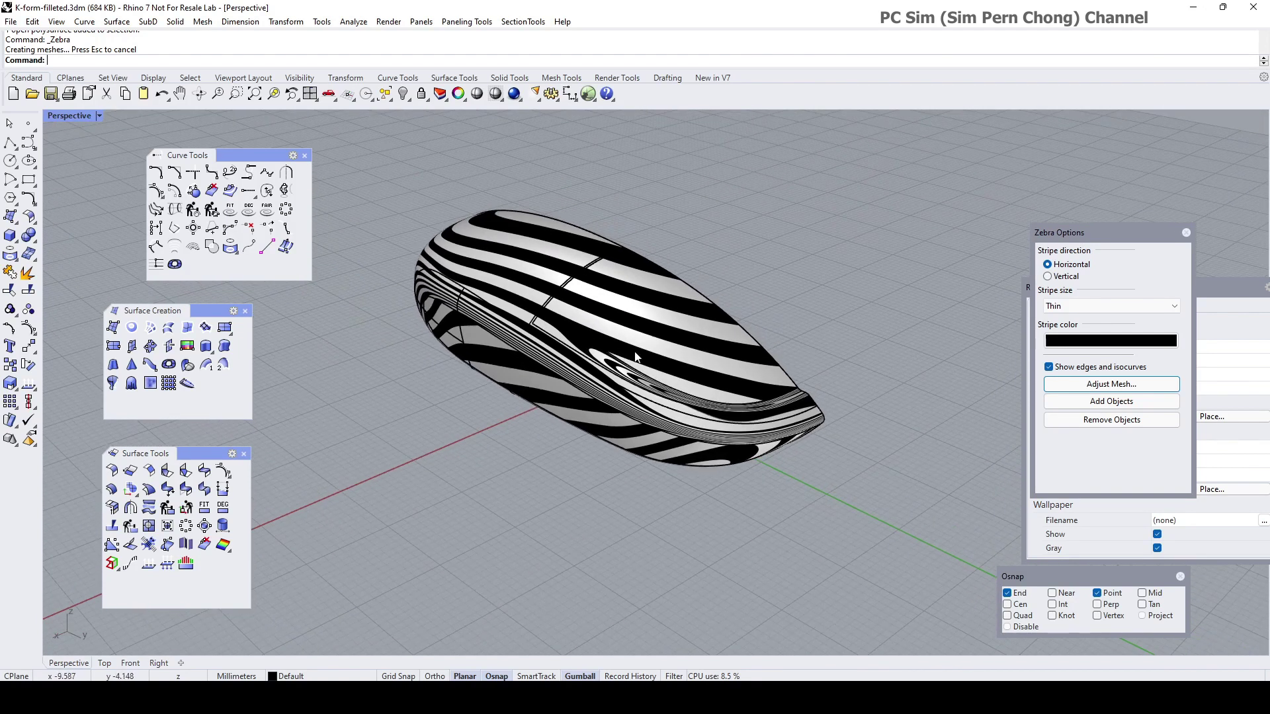
Step: Show the naked edges of the joined half body to check for open seams, then close the edge analysis
left_click(635, 357)
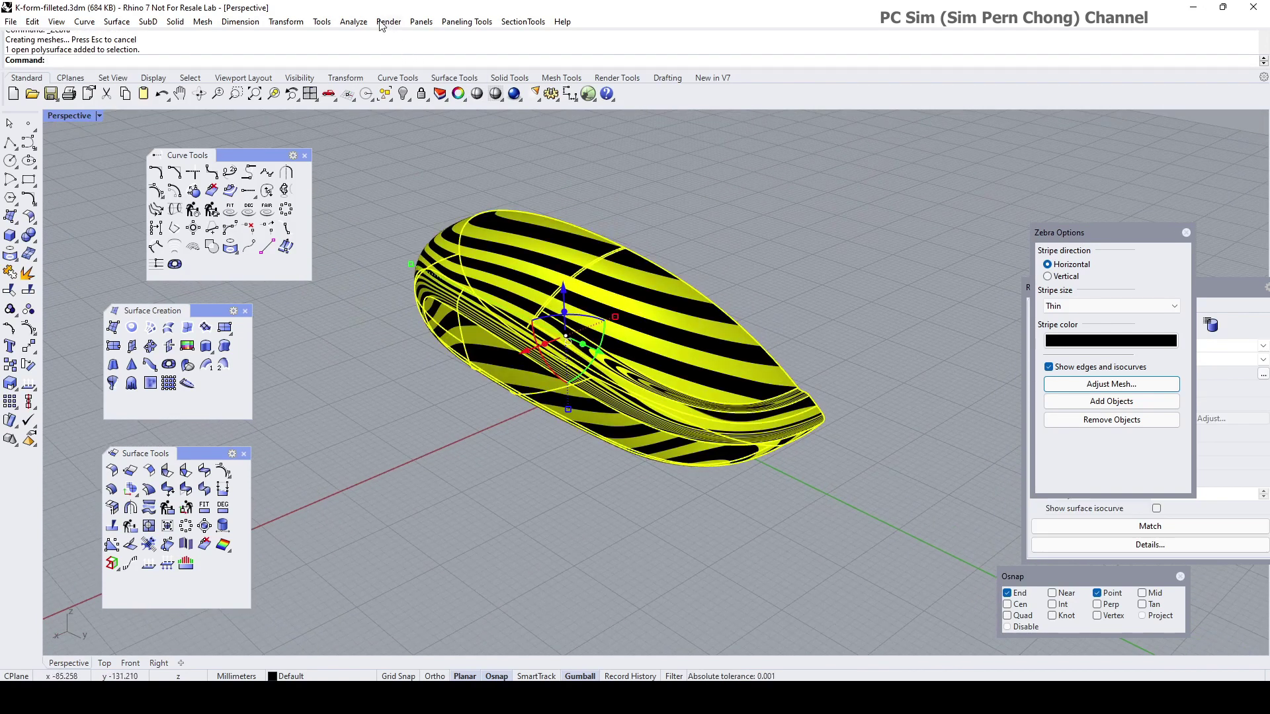
left_click(353, 22)
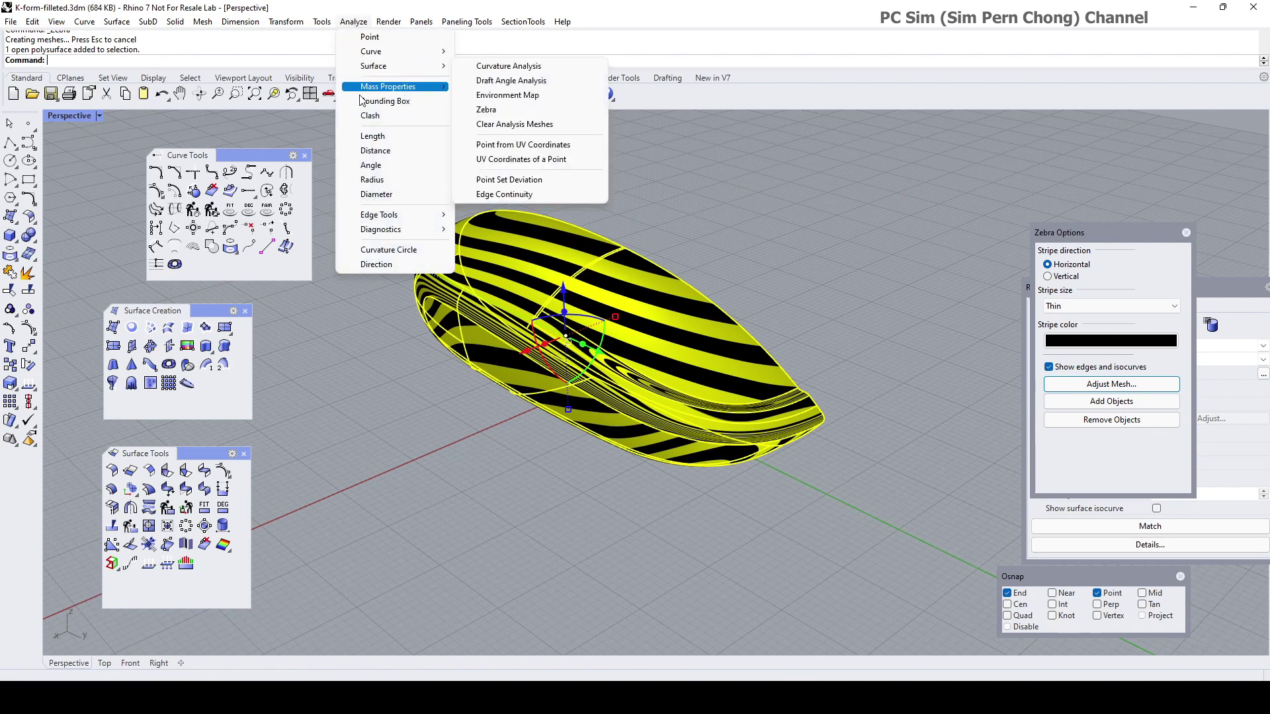
mouse_move(373, 222)
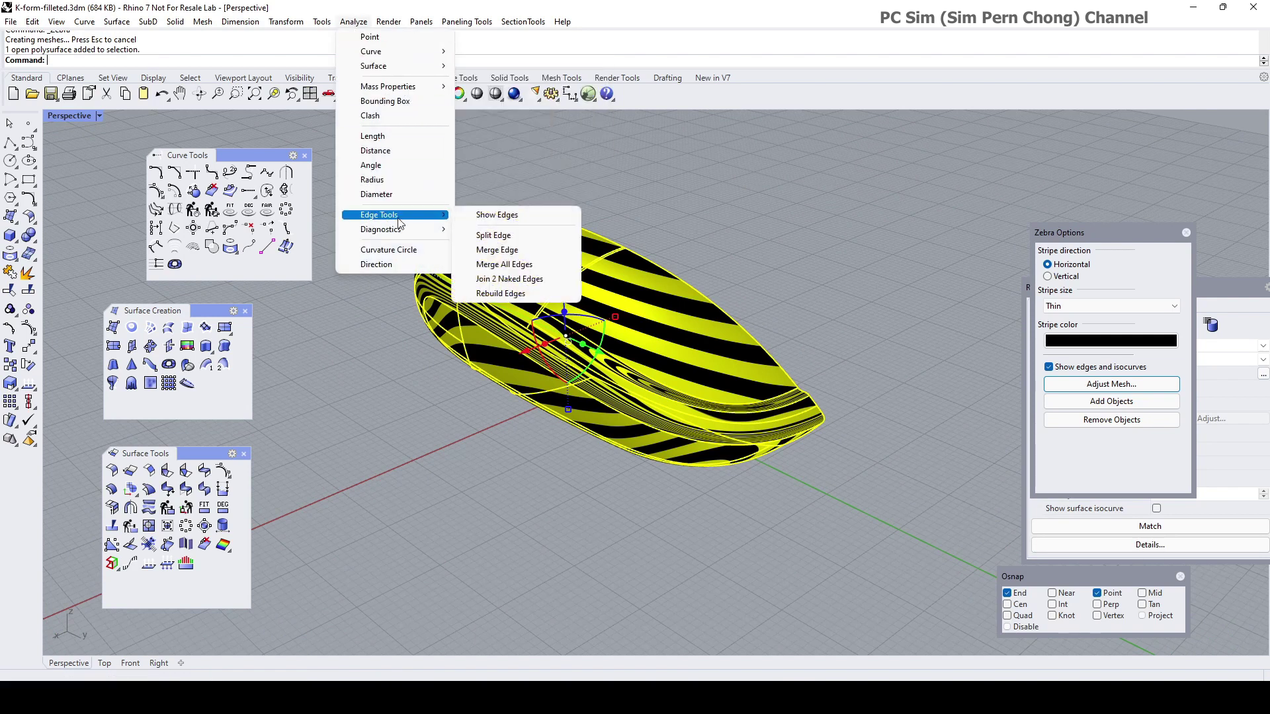
left_click(496, 215)
right_click_drag(642, 301, 777, 394)
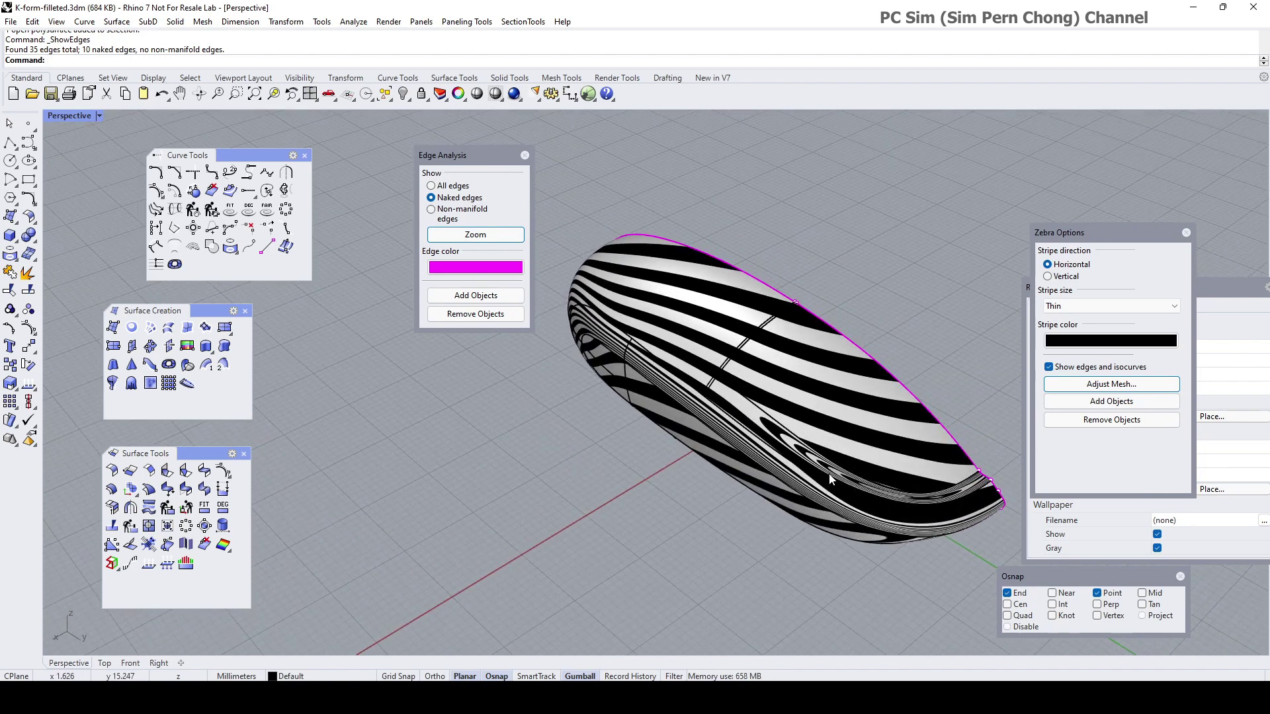
left_click(525, 156)
Step: Mirror a copy of the half body across its open centre plane along the Y axis
right_click_drag(629, 224, 716, 287)
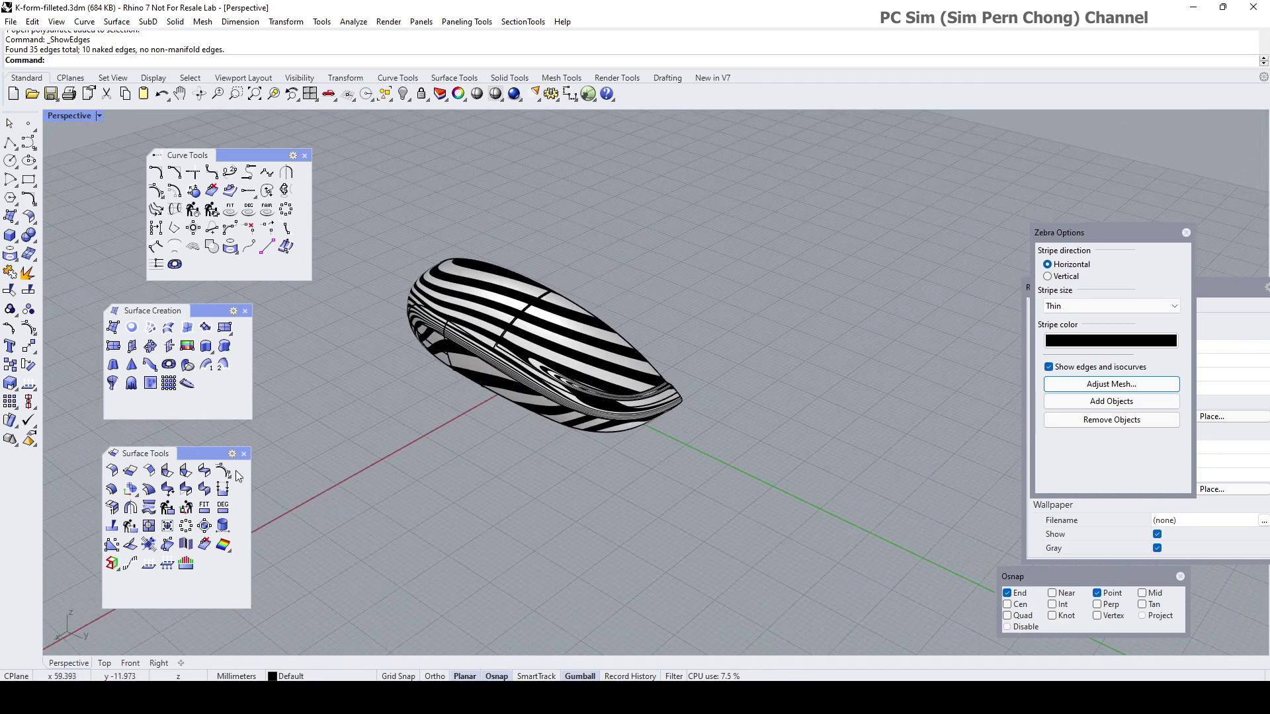
left_click(31, 345)
left_click(584, 357)
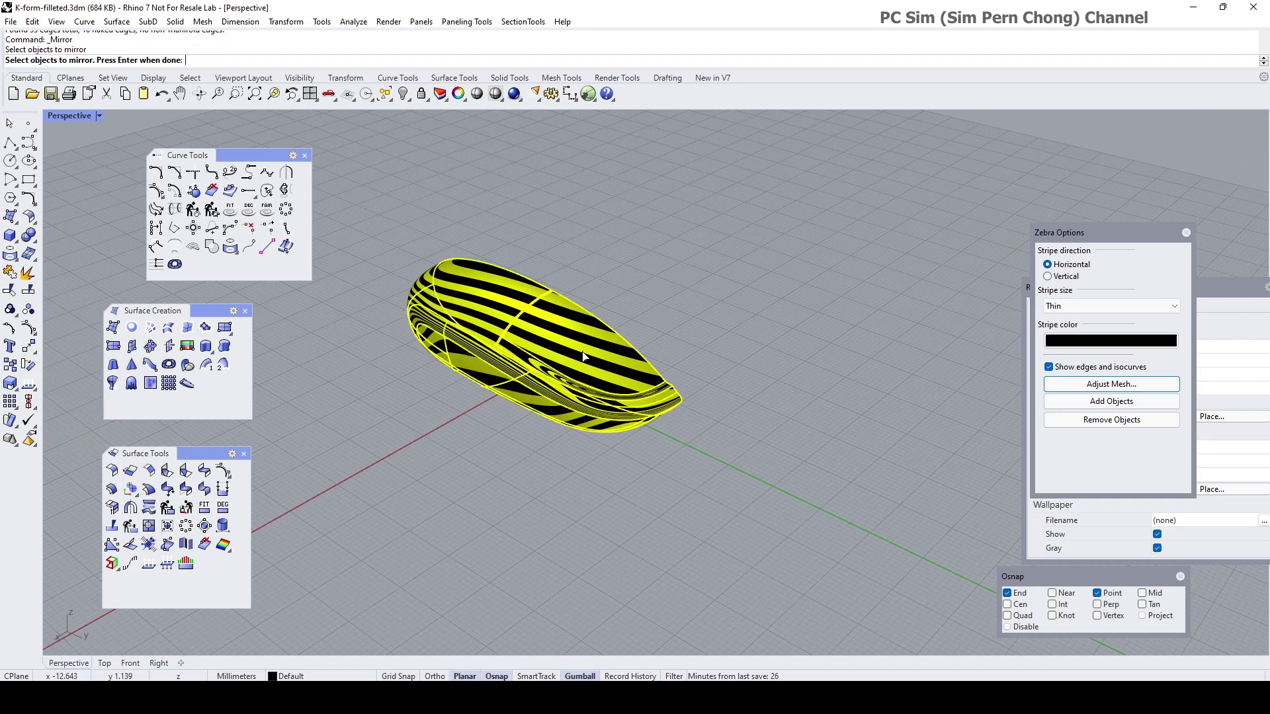
key("Return")
left_click(691, 415)
left_click(733, 435)
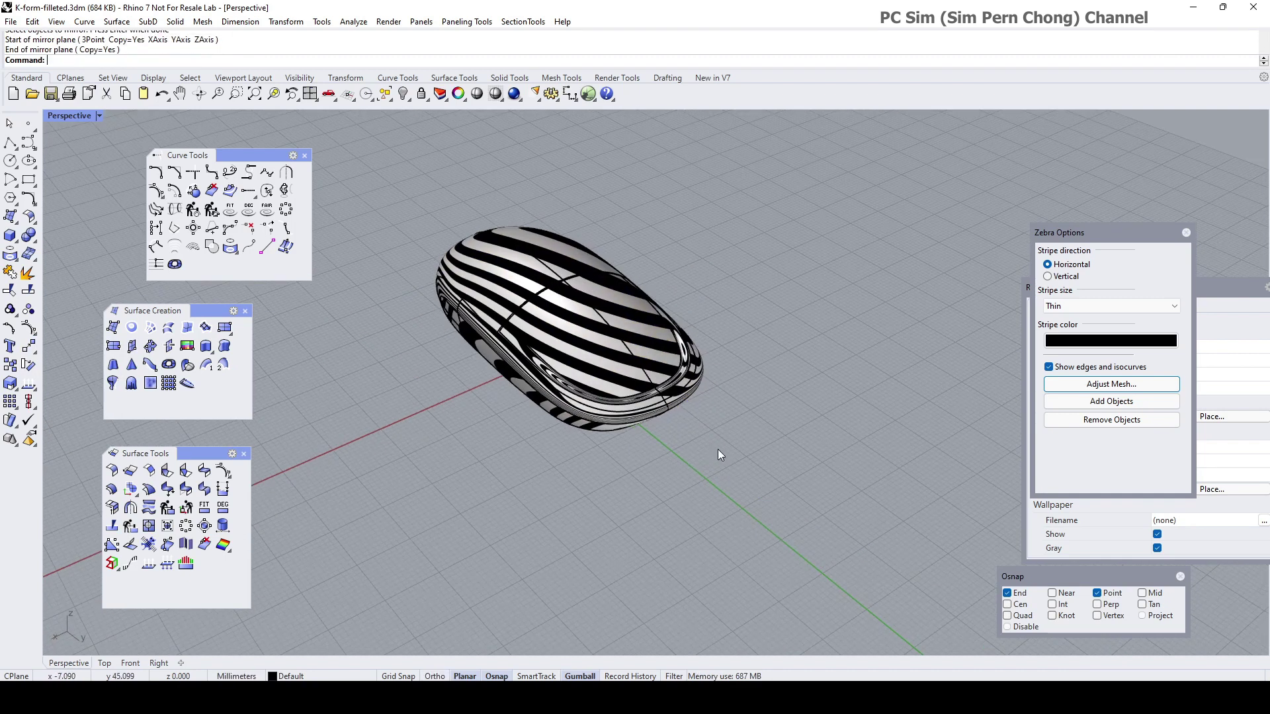
Step: Join the original and mirrored halves into one polysurface
left_click(8, 292)
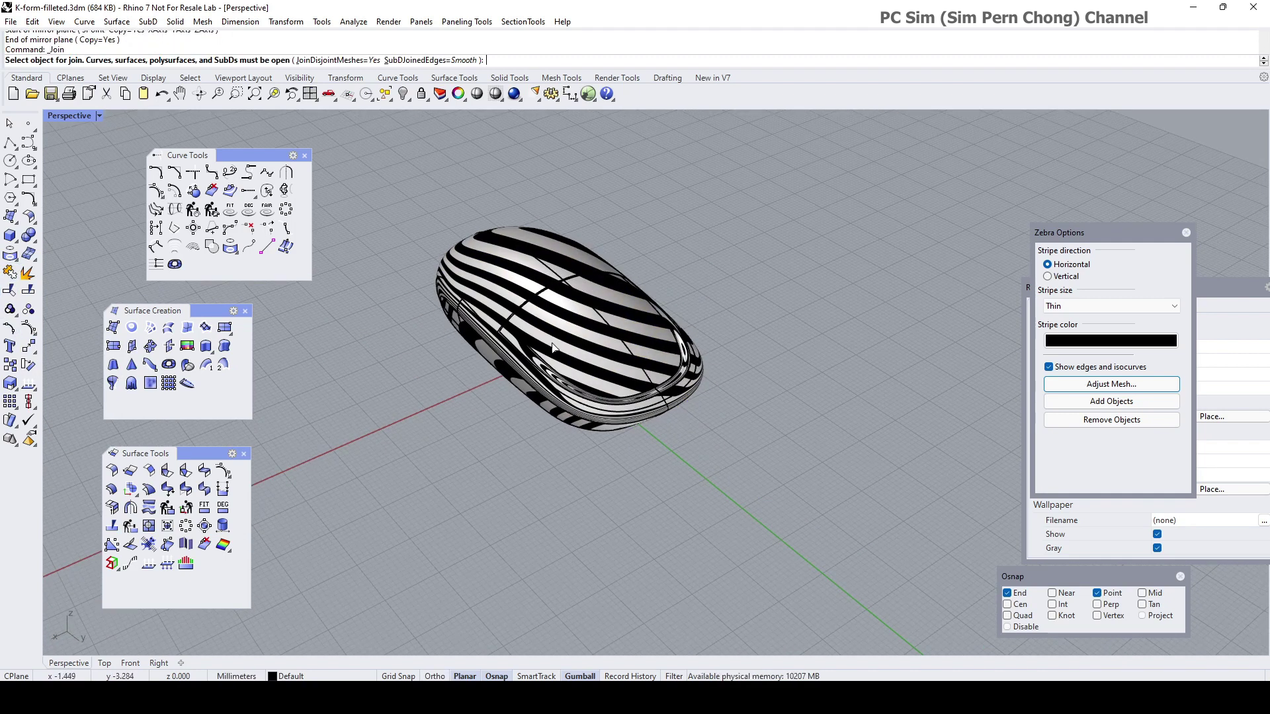
left_click(559, 345)
left_click(629, 332)
key("Return")
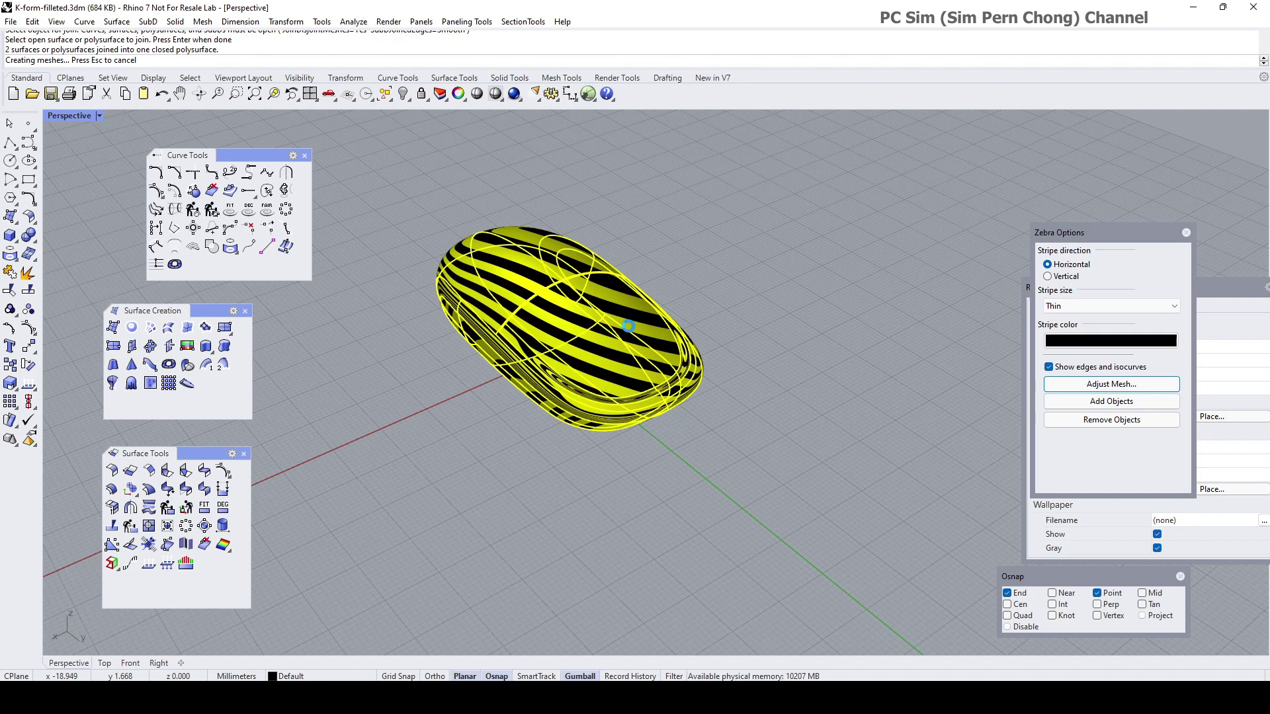
Step: Examine the horizontal Zebra stripes across the centre seam and sides of the full body, then end the Zebra analysis
scroll(630, 332, "up", 5)
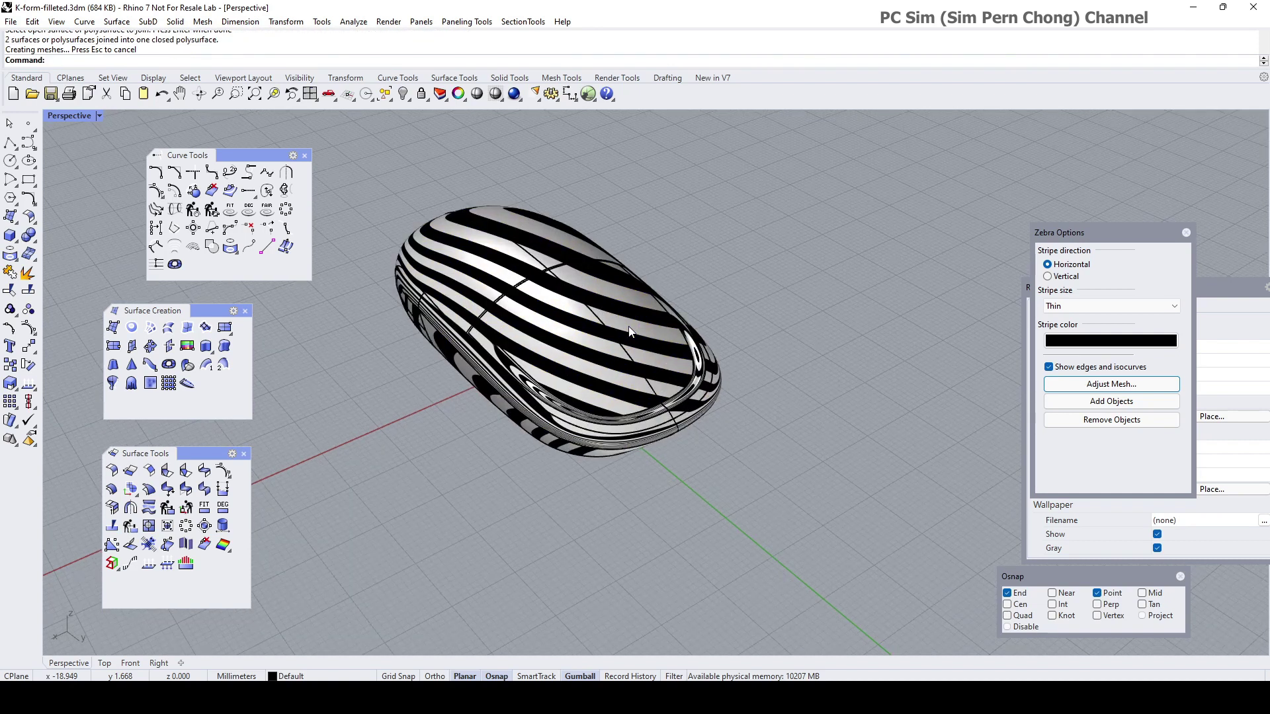
right_click_drag(601, 378, 578, 422)
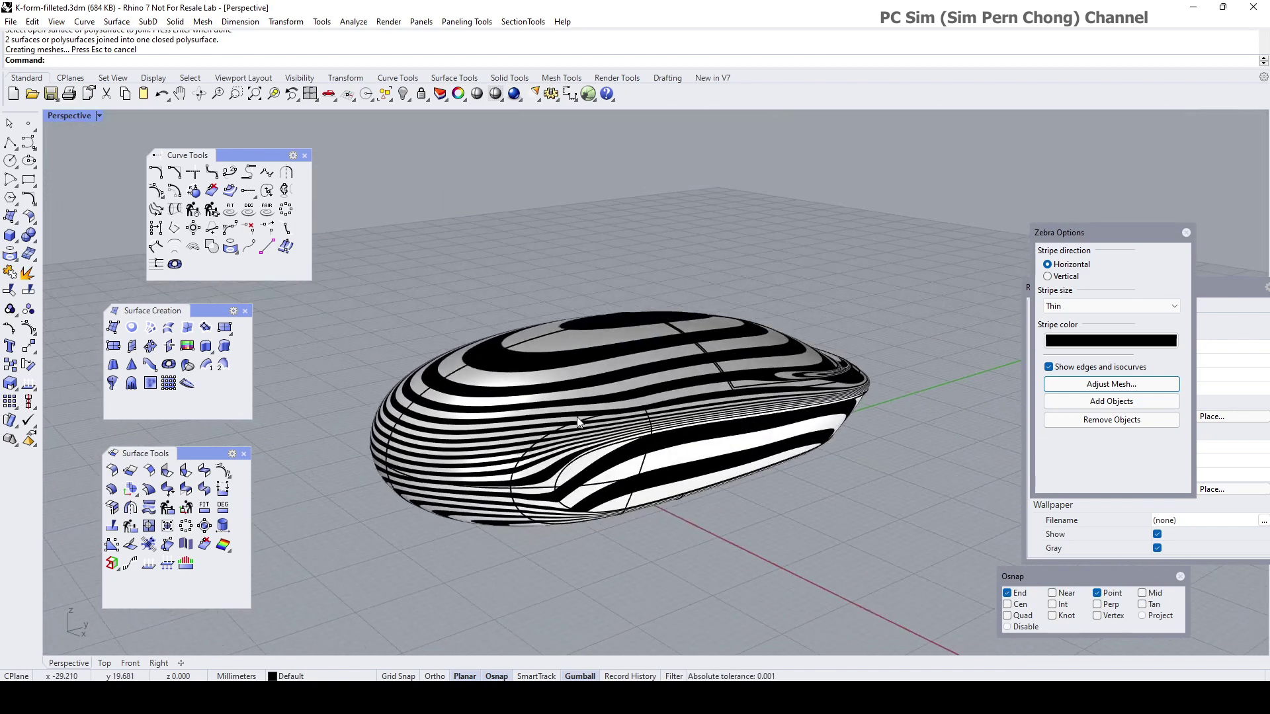
scroll(543, 436, "up", 3)
right_click_drag(614, 487, 991, 297)
left_click(1187, 233)
Step: Measure the volume of the full joined body
right_click_drag(709, 323, 605, 400)
left_click(605, 401)
left_click(353, 21)
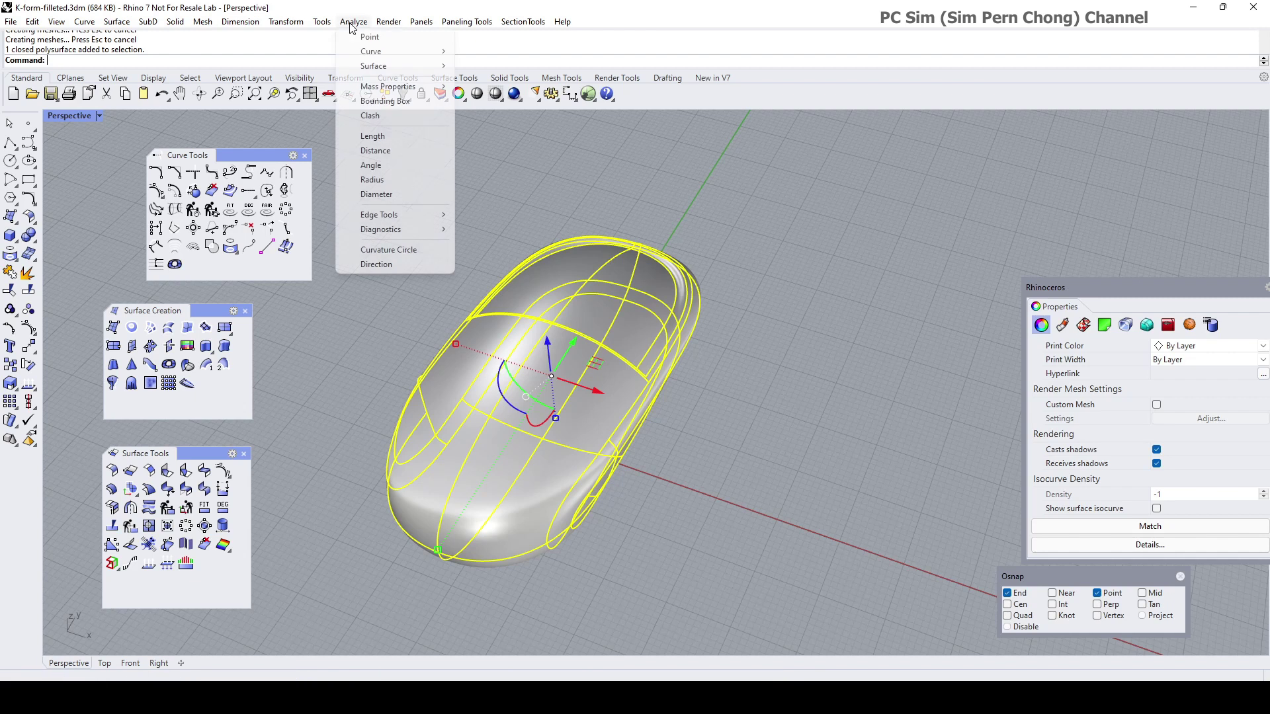
mouse_move(397, 87)
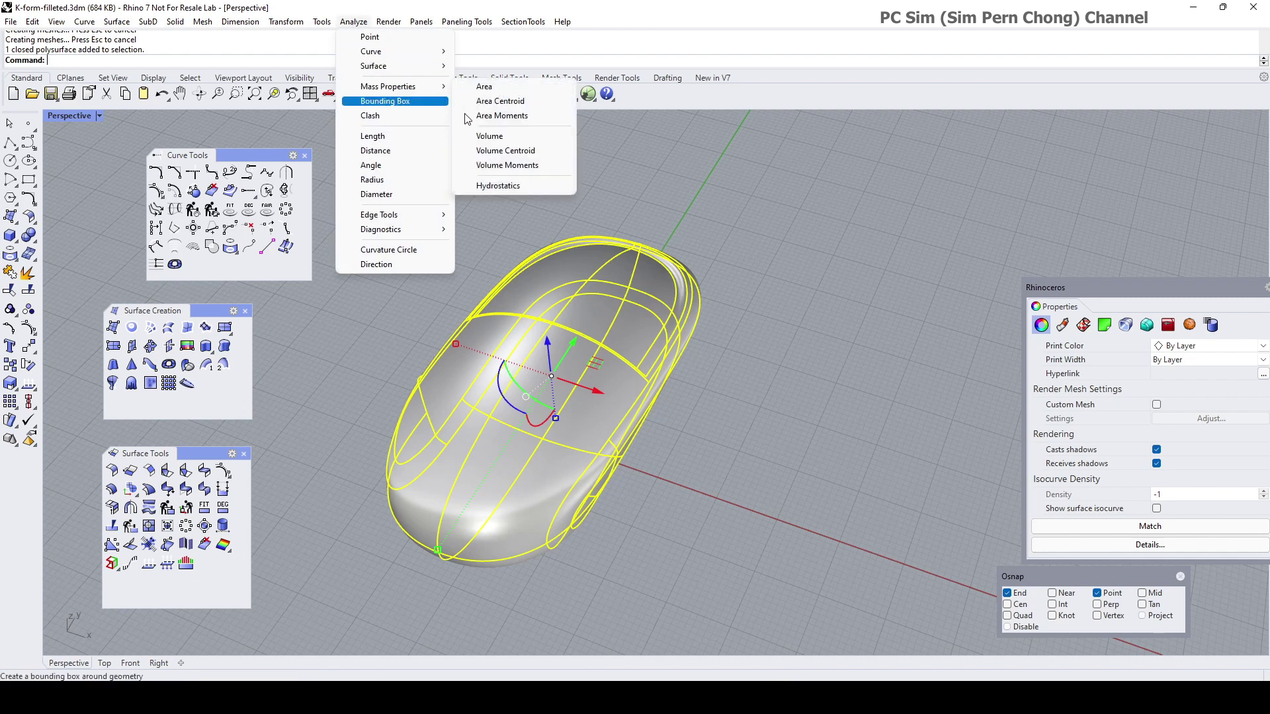
left_click(476, 139)
left_click(507, 228)
Step: Run an environment map analysis on the full body and examine the reflections along the groove and rounded end
right_click_drag(506, 228, 724, 324)
left_click(724, 324)
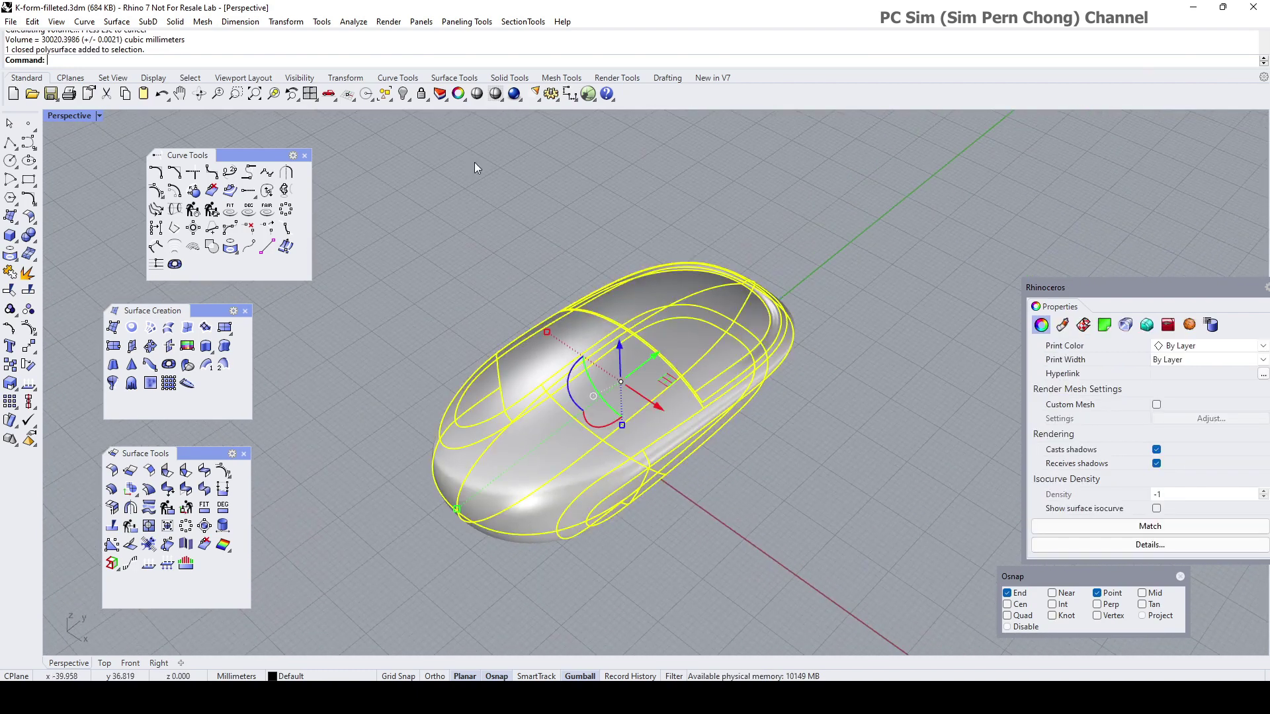
left_click(362, 23)
mouse_move(396, 66)
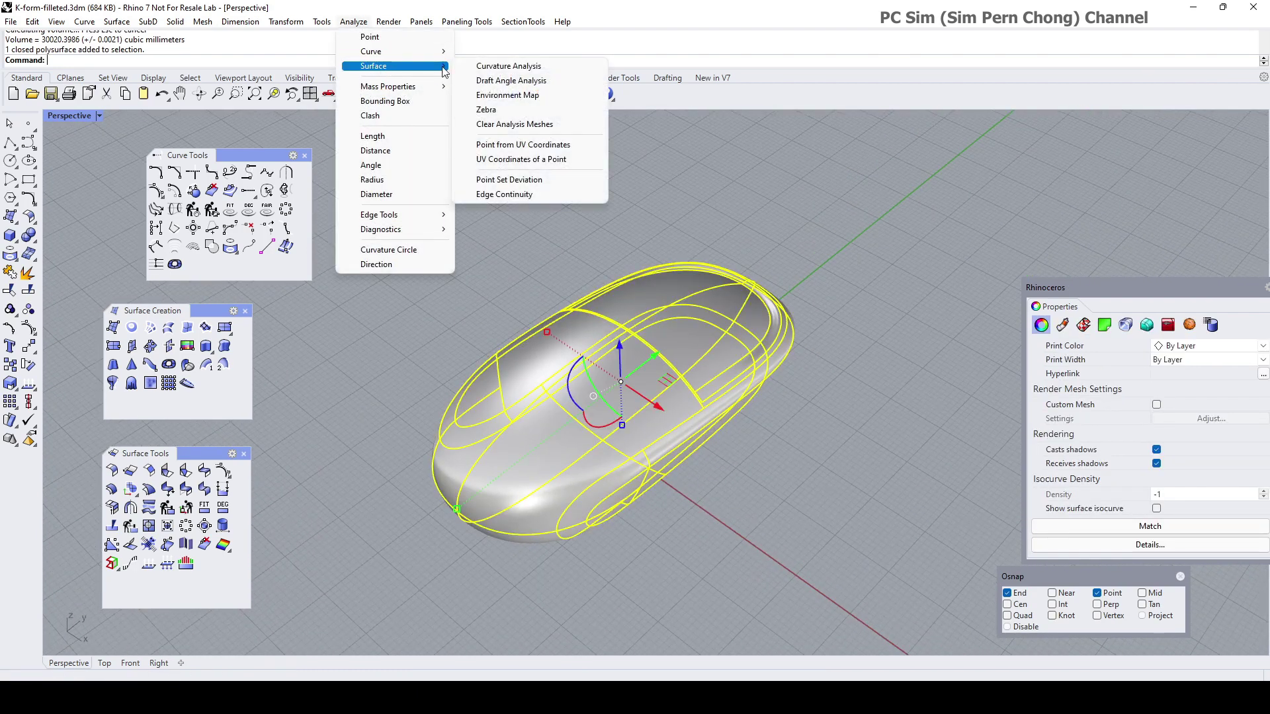
left_click(499, 96)
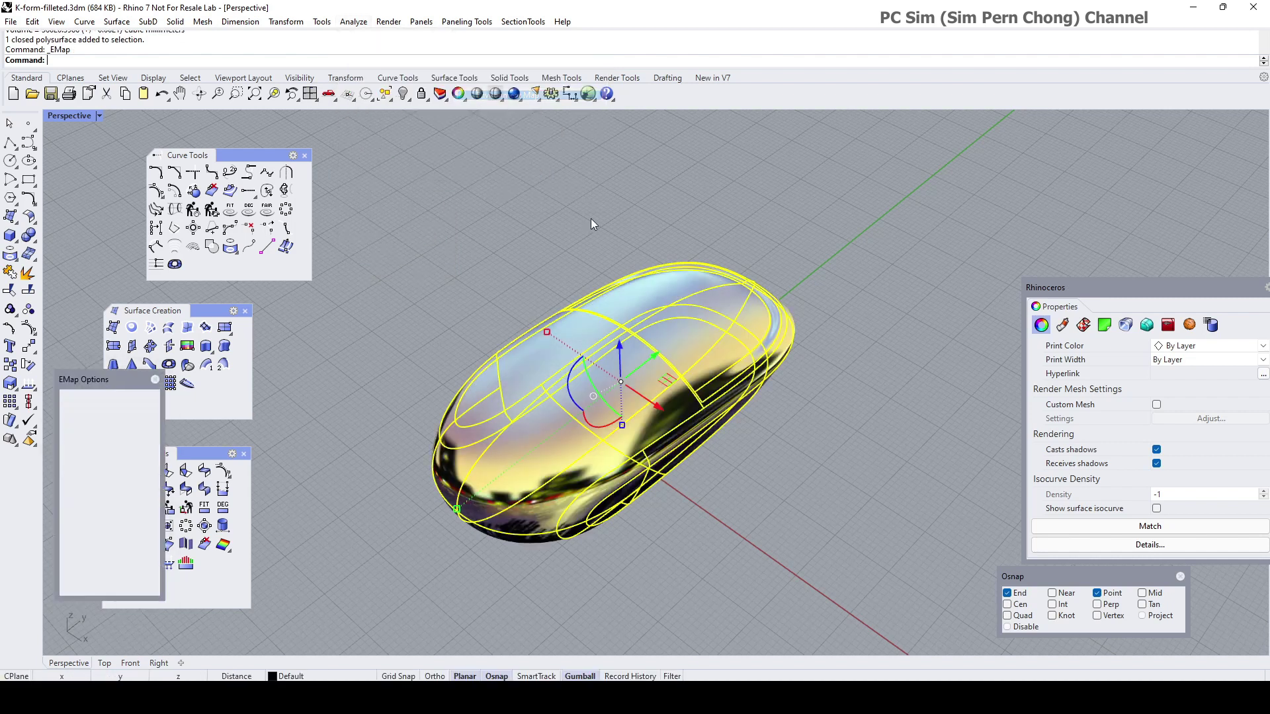
left_click(583, 256)
mouse_move(584, 256)
right_mouse_down()
mouse_move(558, 265)
mouse_move(594, 264)
right_mouse_up()
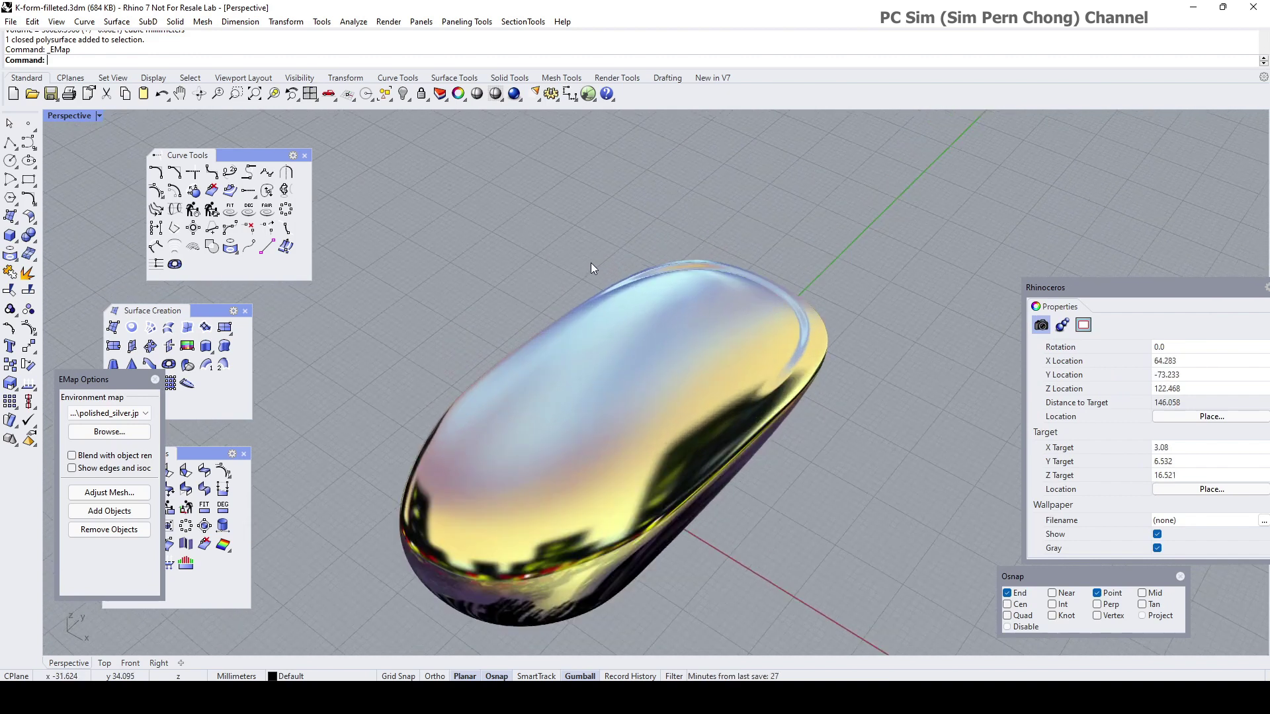
right_click_drag(589, 263, 657, 355, "shift")
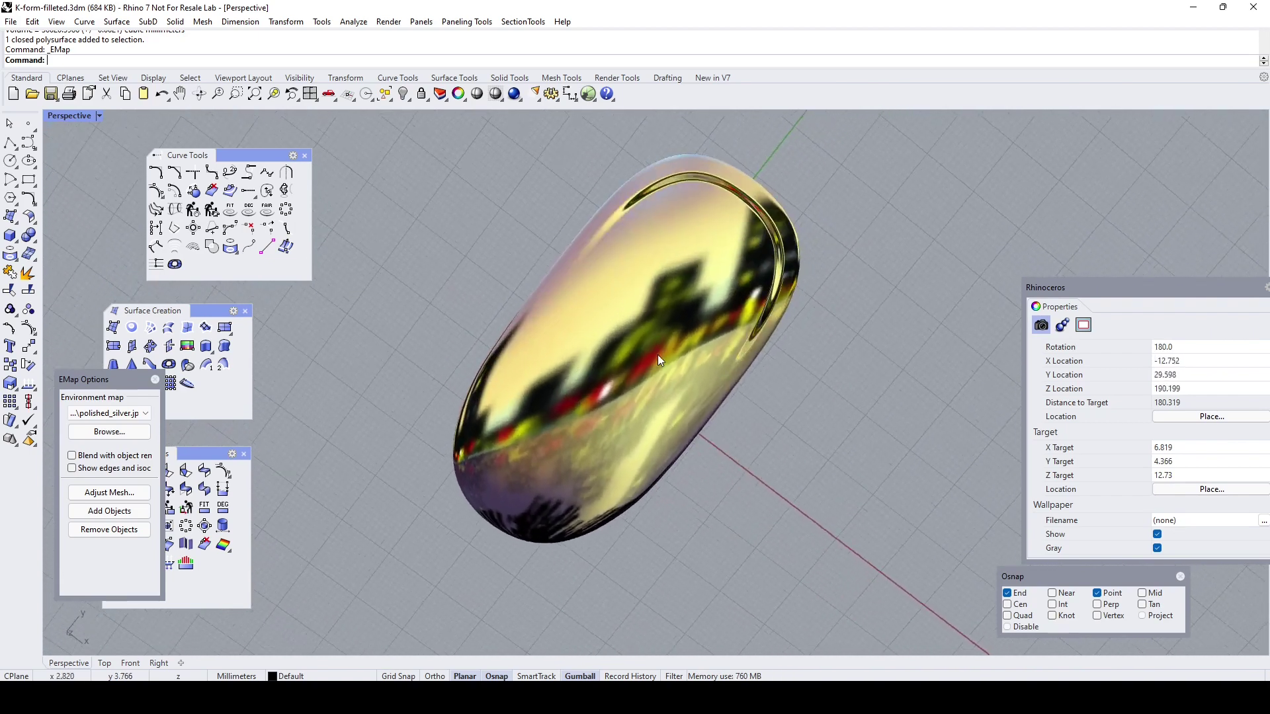
scroll(760, 346, "up", 5)
right_click_drag(705, 420, 699, 294)
scroll(729, 249, "down", 4)
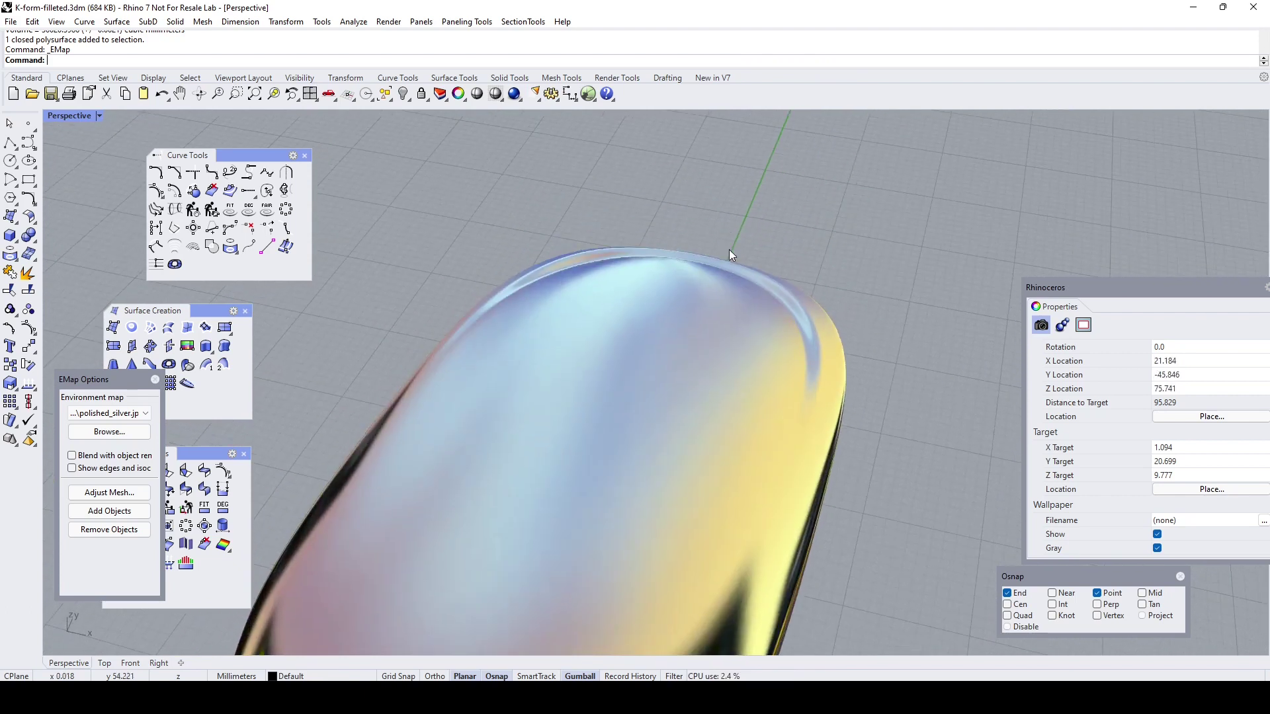
Step: Move the environment map options clear of the model and switch the map to brushed_silver.jpg to examine the softer reflections
left_click_drag(131, 387, 357, 313)
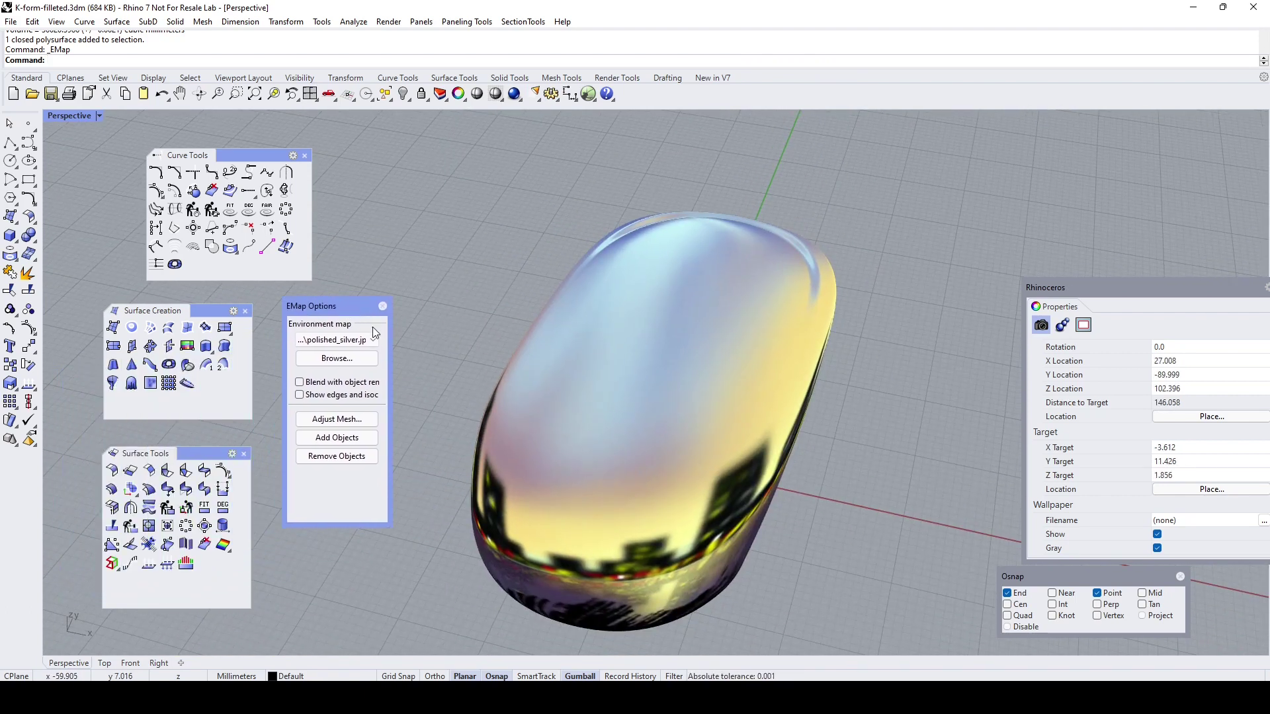
left_click(365, 340)
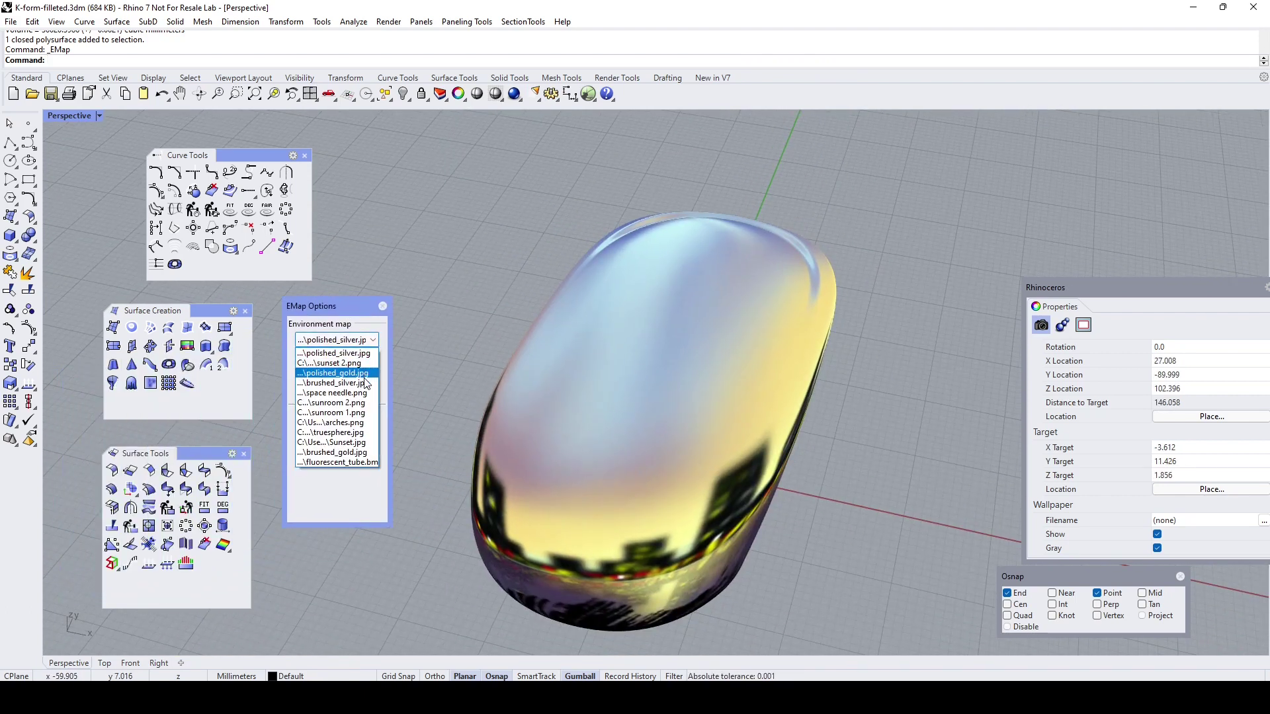
left_click(365, 384)
mouse_move(720, 391)
right_mouse_down()
mouse_move(609, 510)
mouse_move(675, 382)
right_mouse_up()
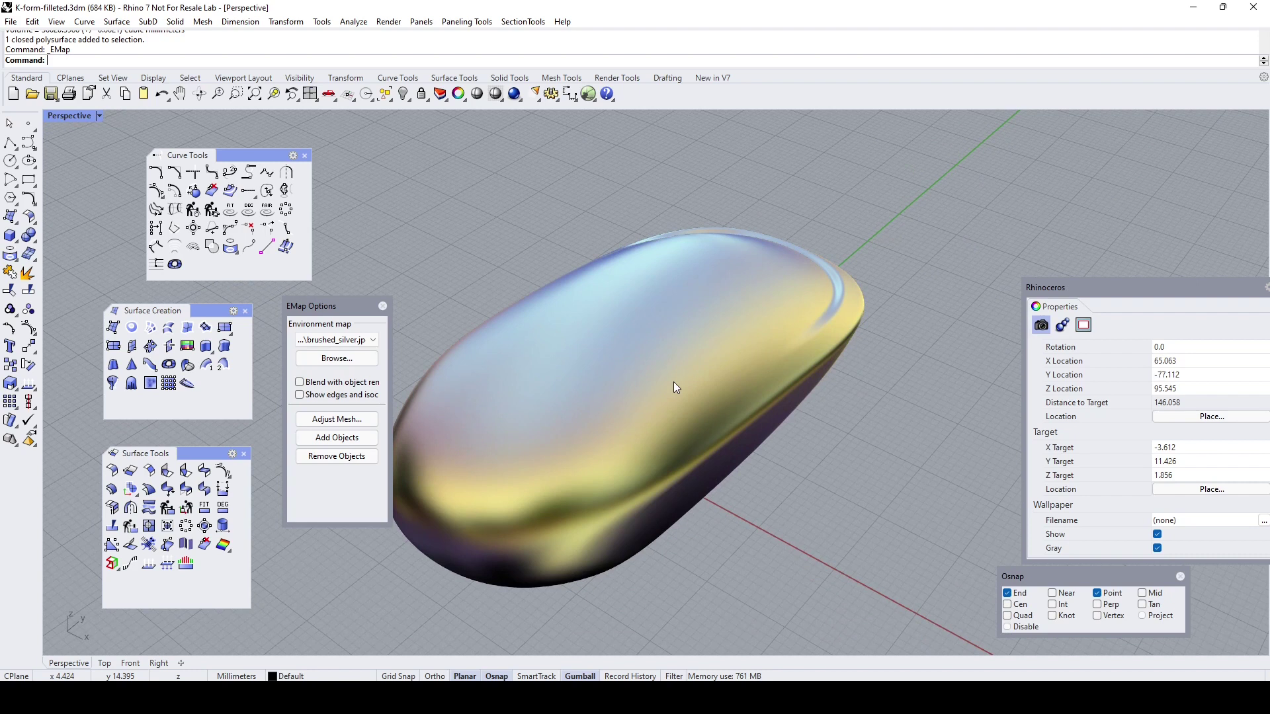